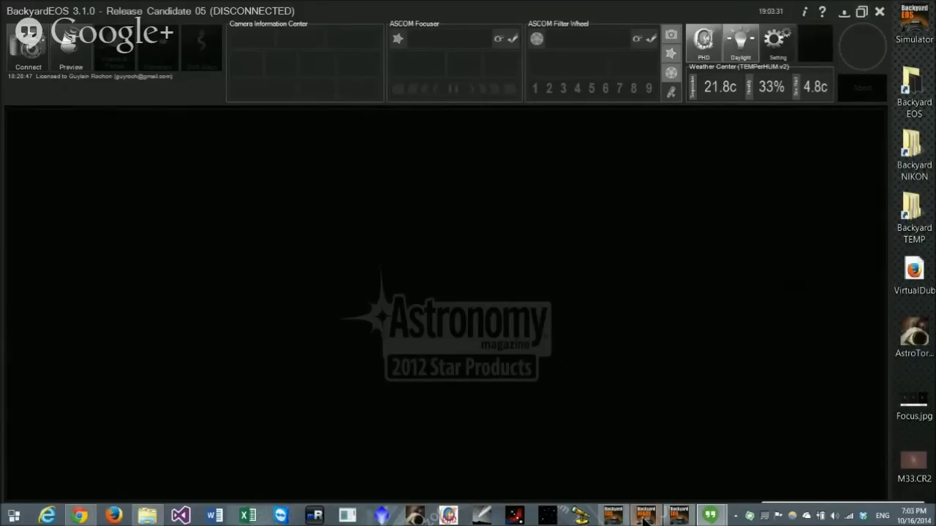
# Try the red night-vision display and return to the daylight display.
pyautogui.moveTo(679, 512)
pyautogui.click(676, 93)
pyautogui.click(671, 73)
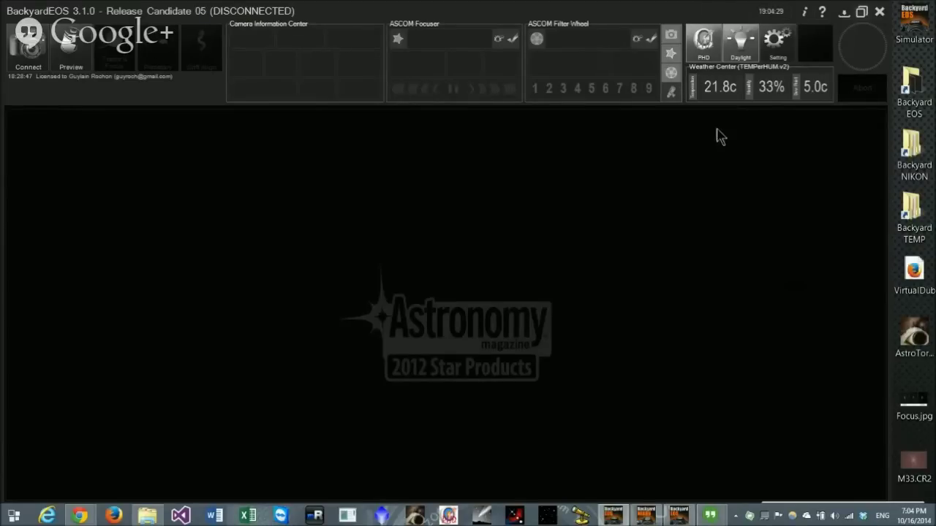
pyautogui.click(739, 55)
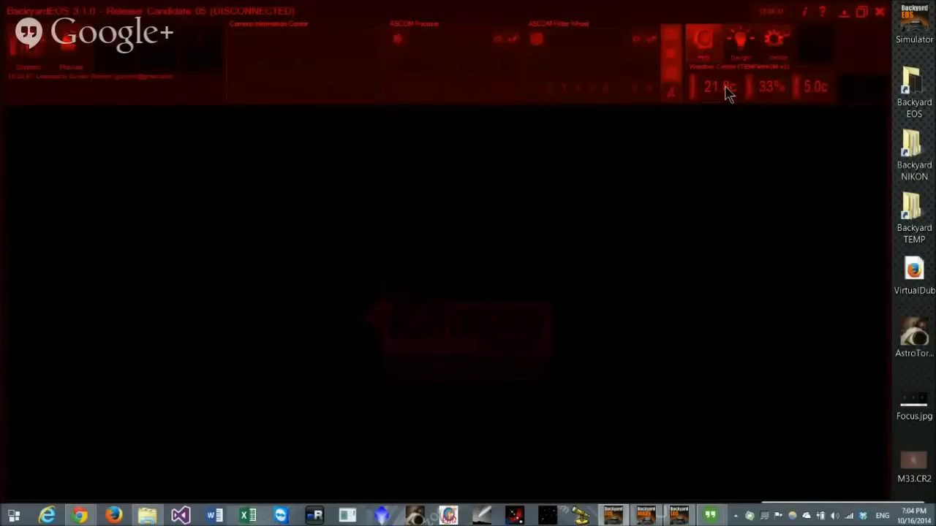
pyautogui.click(739, 56)
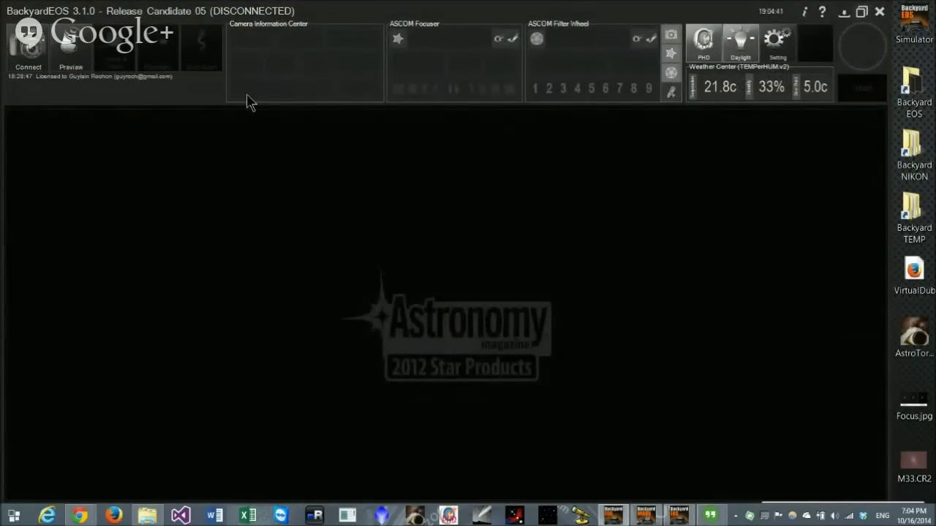
# Connect the Canon EOS DIGITAL REBEL XS camera.
pyautogui.click(23, 63)
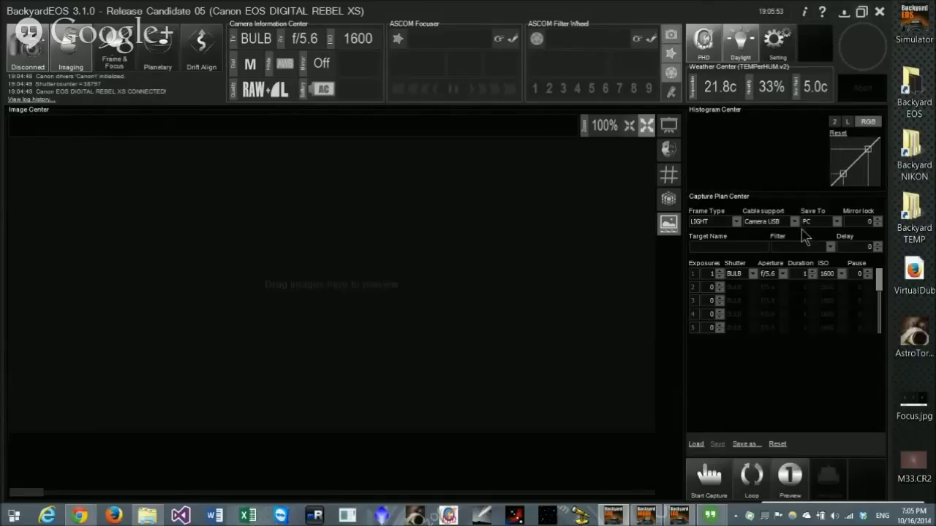
# Look through the Frame & Focus, Planetary and Drift Align modes, comparing them with Imaging, and return to Imaging mode.
pyautogui.click(106, 60)
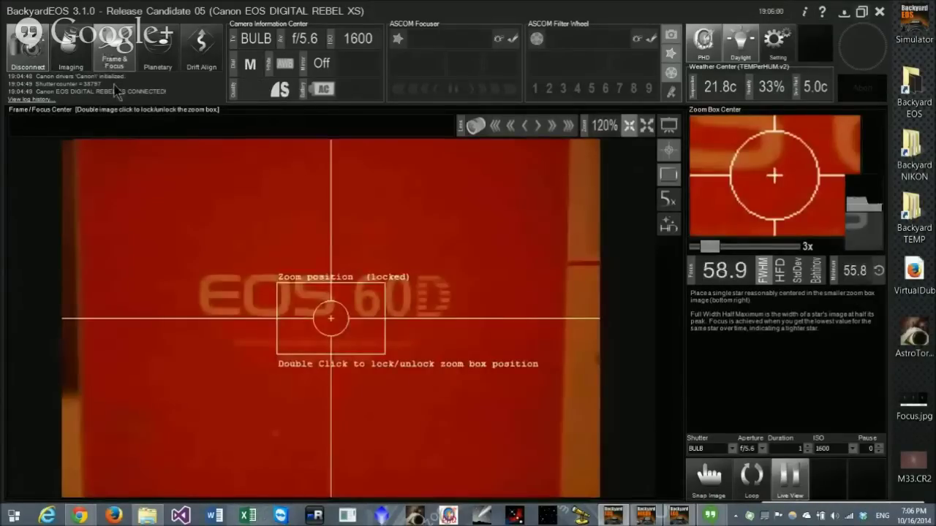
pyautogui.click(157, 51)
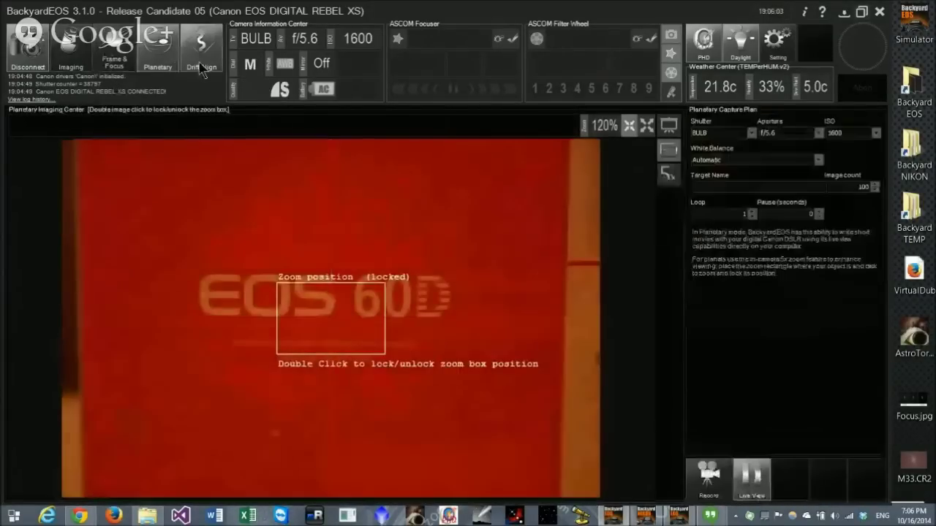
pyautogui.click(201, 55)
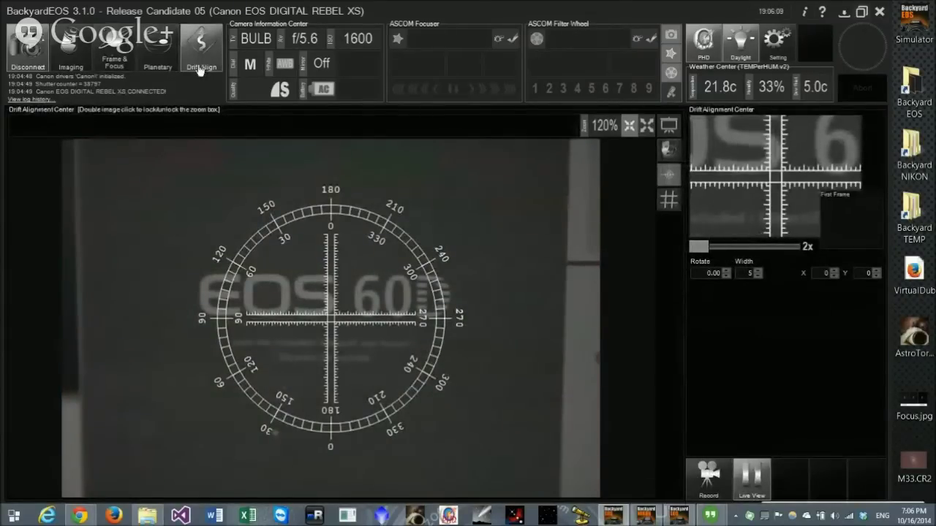
pyautogui.click(166, 55)
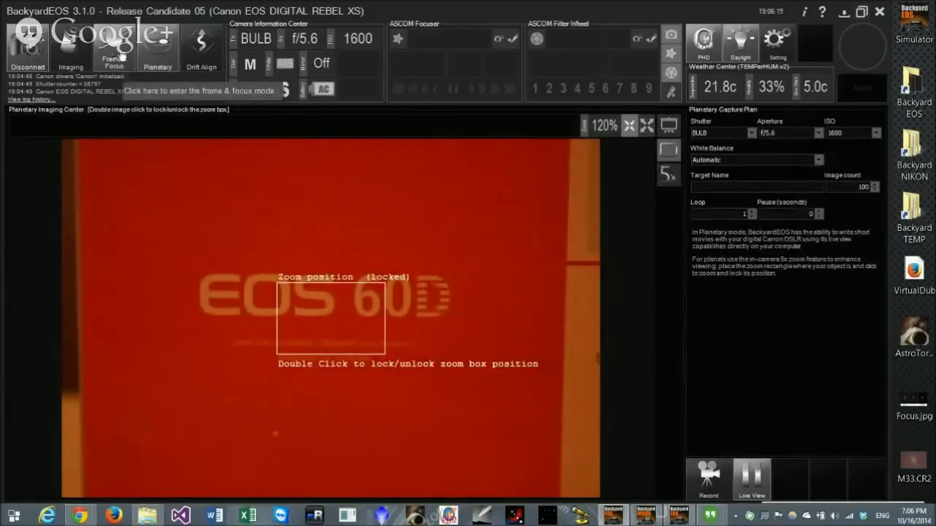
pyautogui.click(71, 57)
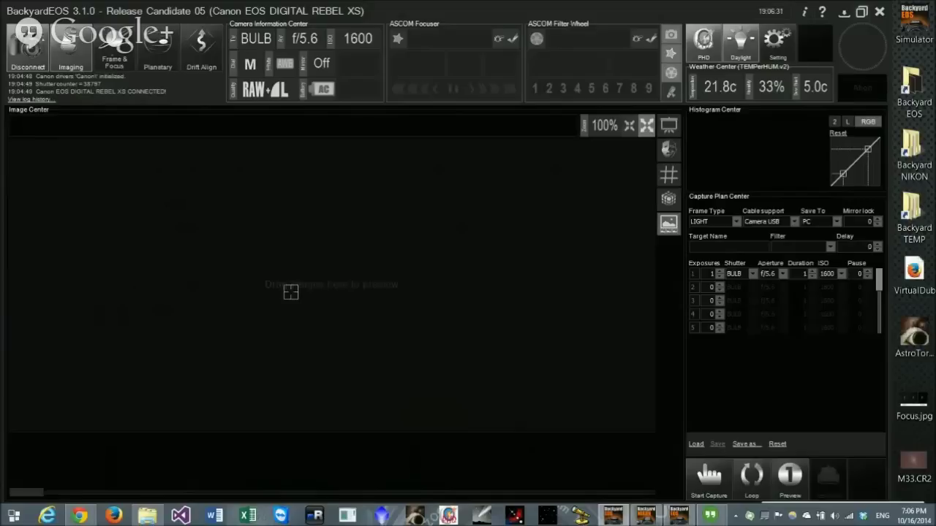
pyautogui.click(106, 48)
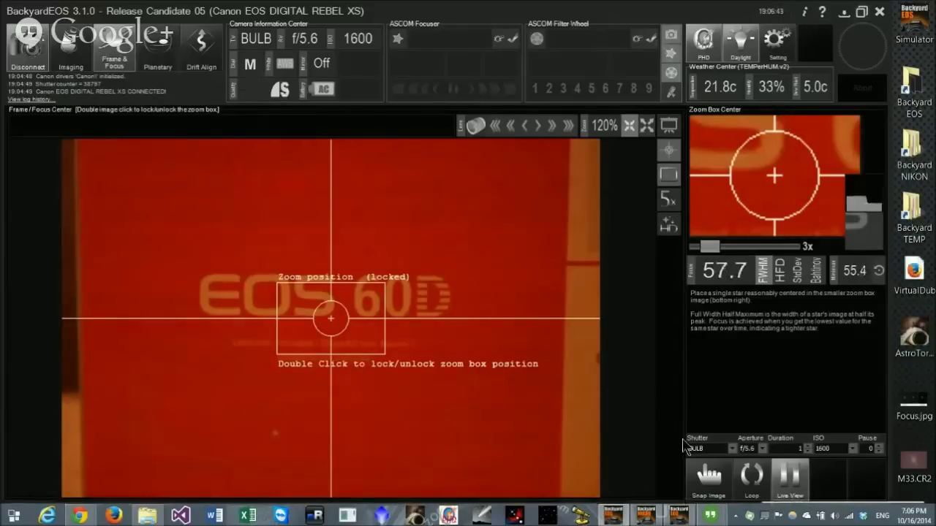
pyautogui.click(158, 47)
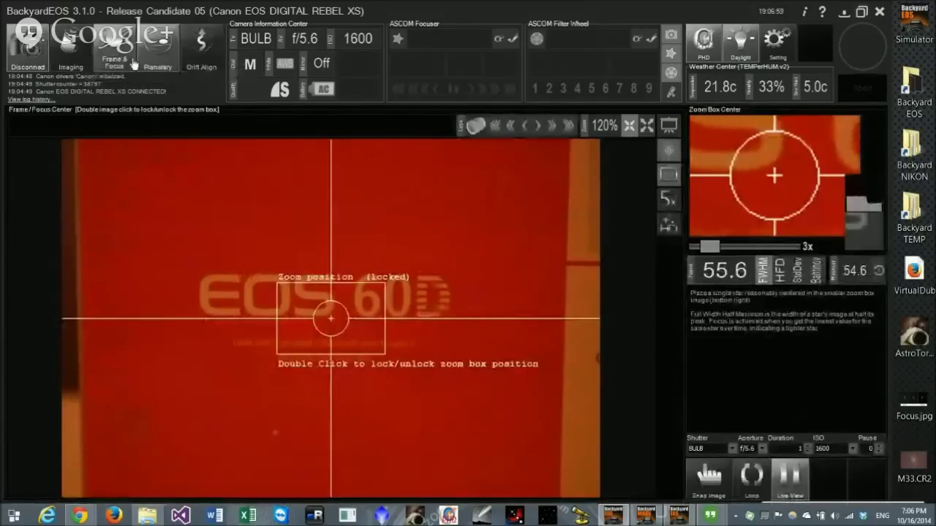
pyautogui.click(79, 61)
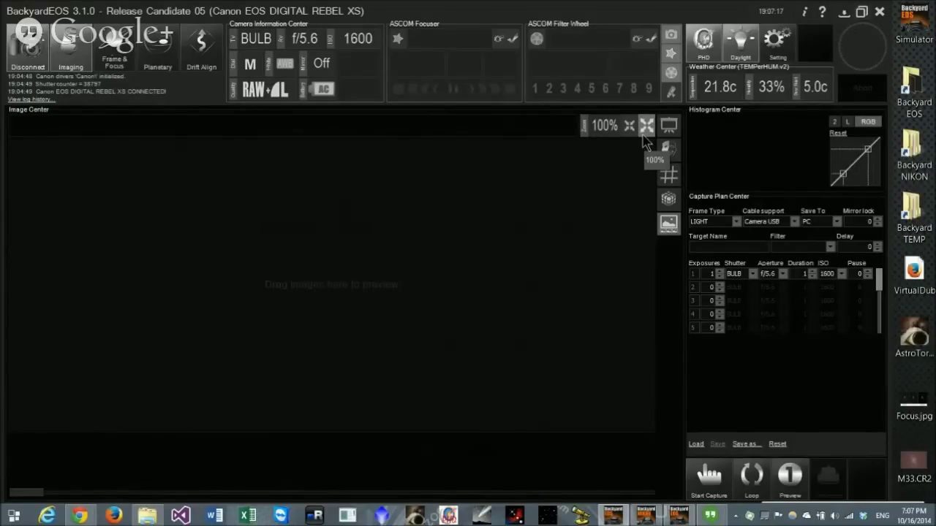
# Set up the capture plan with frame type LIGHT, target name M33 and filter IDAS.
pyautogui.click(736, 223)
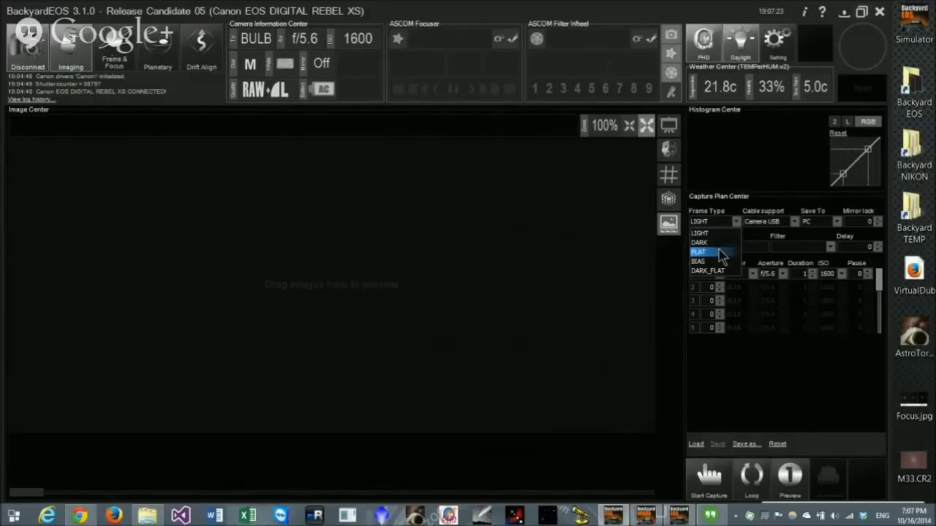
pyautogui.click(700, 233)
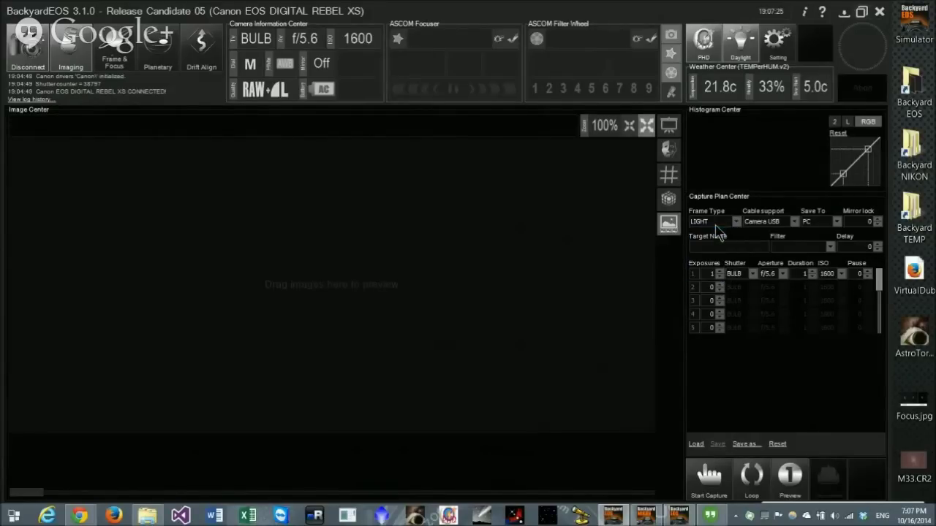
pyautogui.click(709, 248)
pyautogui.write('M33')
pyautogui.click(773, 247)
pyautogui.write('IDAS')
pyautogui.press('Tab')
# Set the first row of the capture plan to 10 exposures with a duration of 300.
pyautogui.click(714, 274)
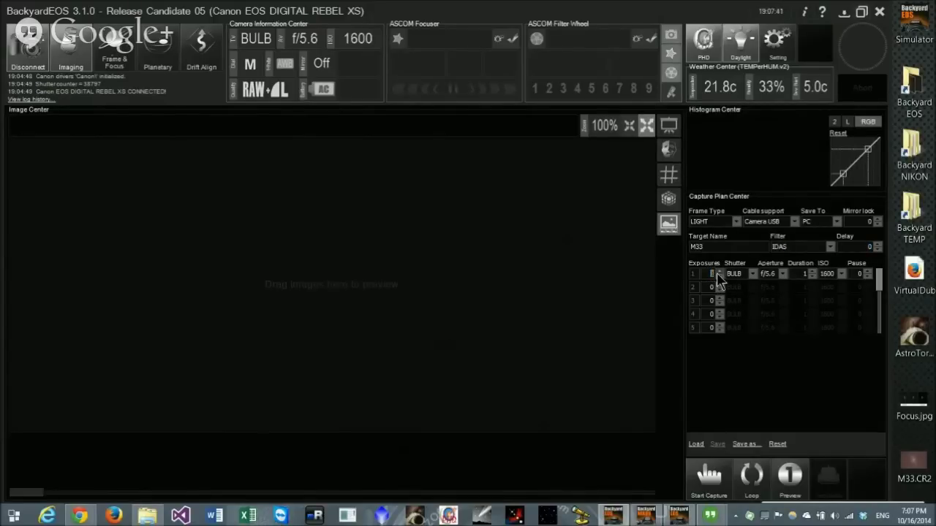
pyautogui.write('10')
pyautogui.click(805, 275)
pyautogui.write('300')
# Set the second row of the capture plan to 15 exposures with a duration of 600 at ISO 800.
pyautogui.click(702, 285)
pyautogui.write('15')
pyautogui.doubleClick(798, 291)
pyautogui.write('600')
pyautogui.click(842, 288)
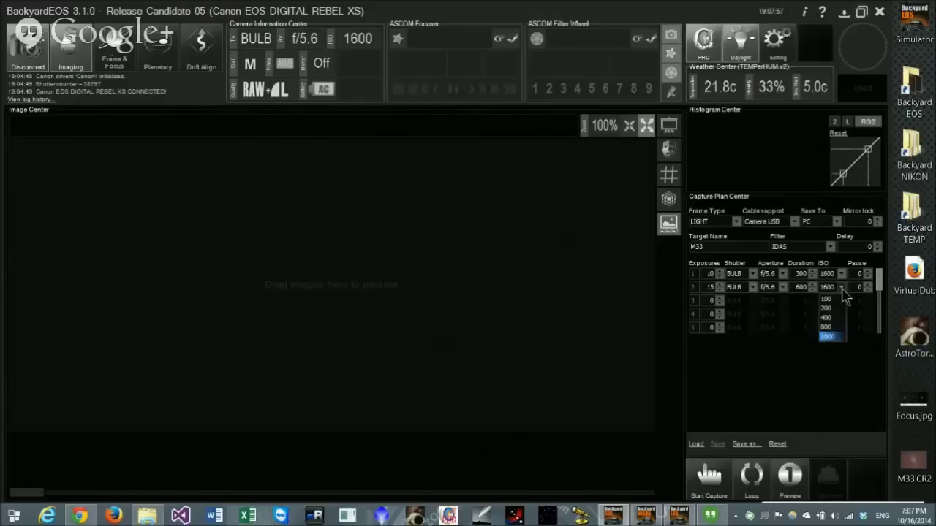
pyautogui.click(834, 327)
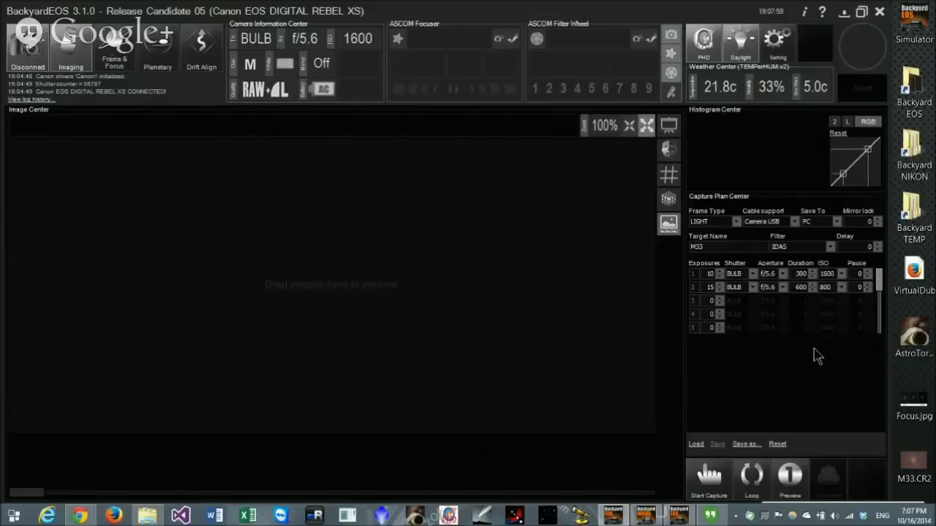
# Activate the third row of the capture plan with 1 exposure and look through the remaining rows.
pyautogui.click(719, 298)
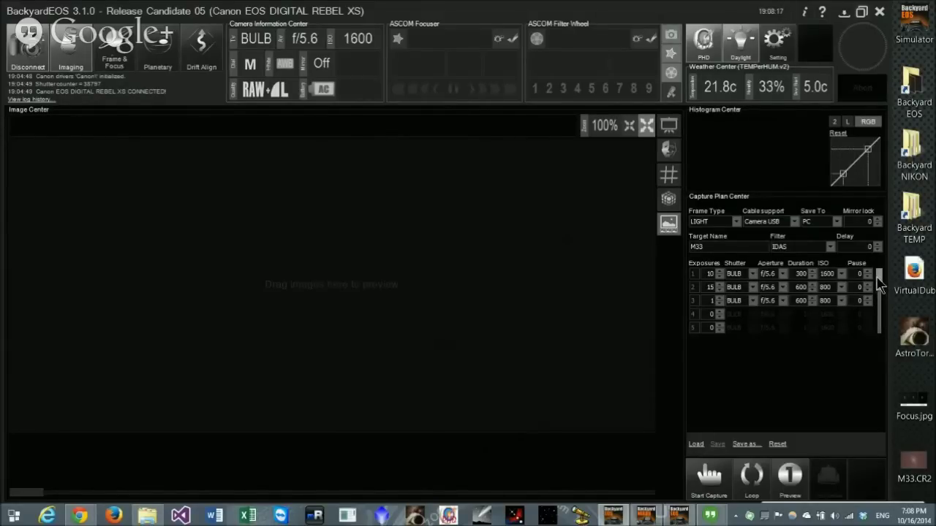
pyautogui.moveTo(880, 285); pyautogui.dragTo(880, 333)
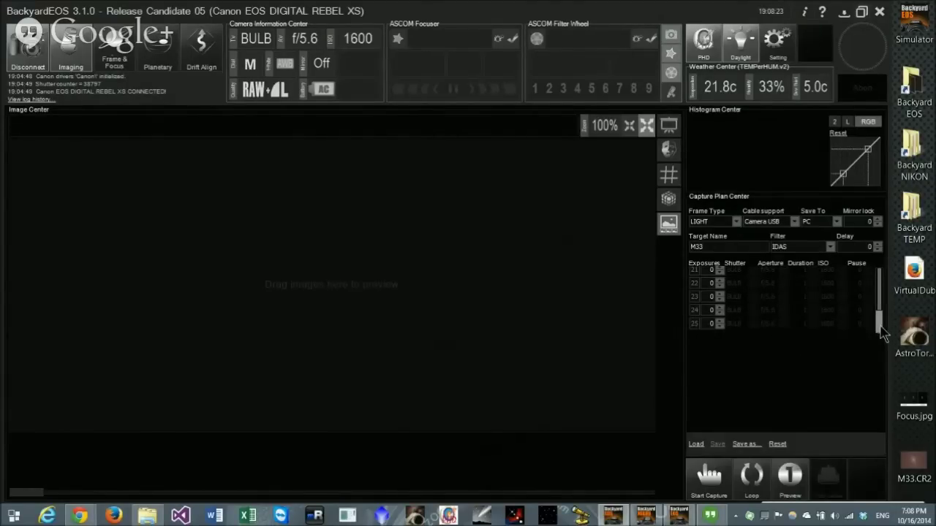
pyautogui.moveTo(880, 333); pyautogui.dragTo(881, 276)
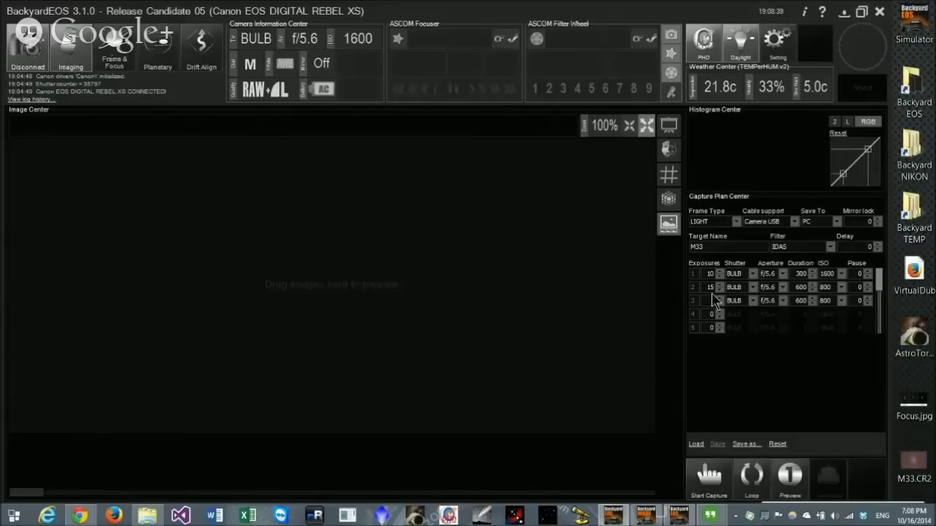
pyautogui.write('1')
# Save the capture plan under the name LIGHT-M33_Oct16.
pyautogui.click(744, 447)
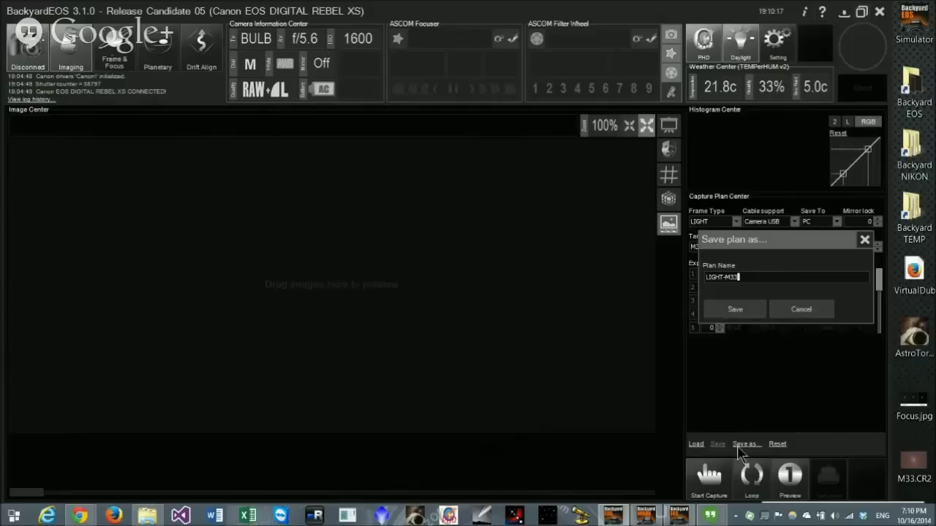
pyautogui.moveTo(763, 239); pyautogui.dragTo(772, 338)
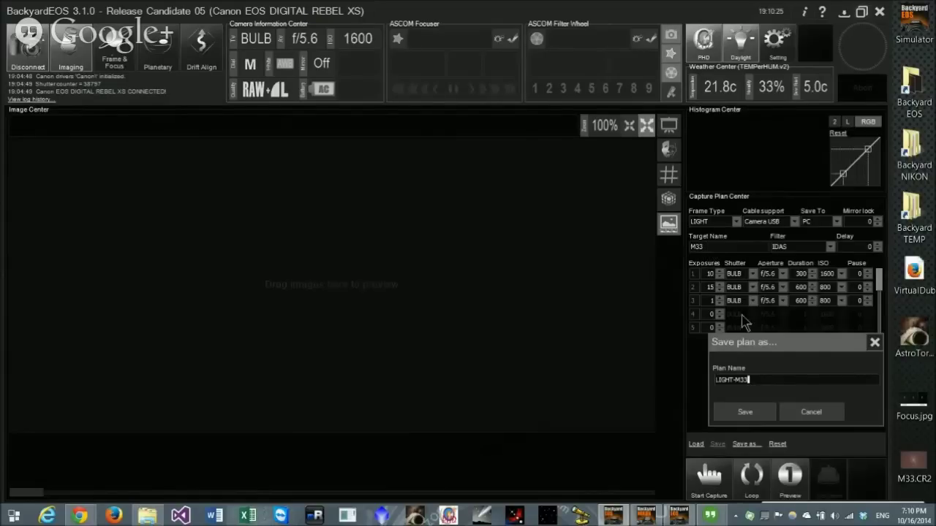
pyautogui.moveTo(763, 351); pyautogui.dragTo(757, 328)
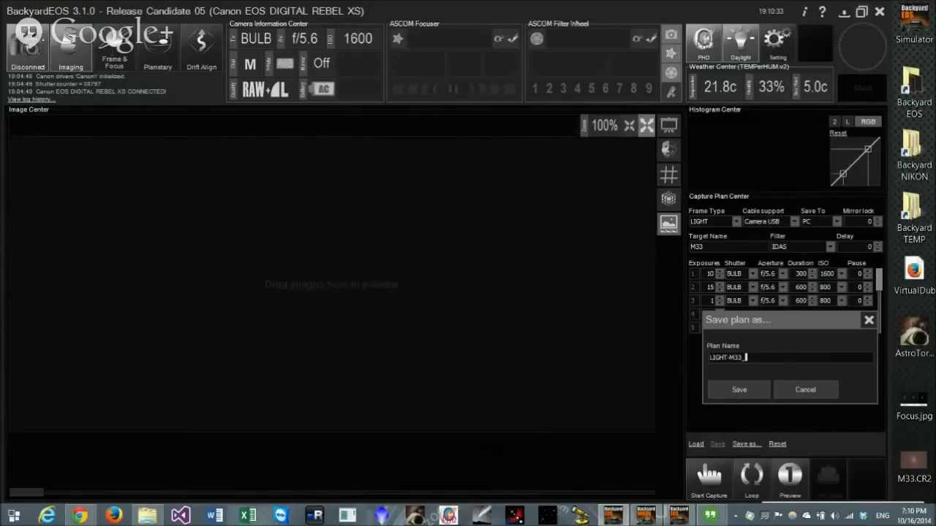
pyautogui.write('Oct16')
pyautogui.click(739, 389)
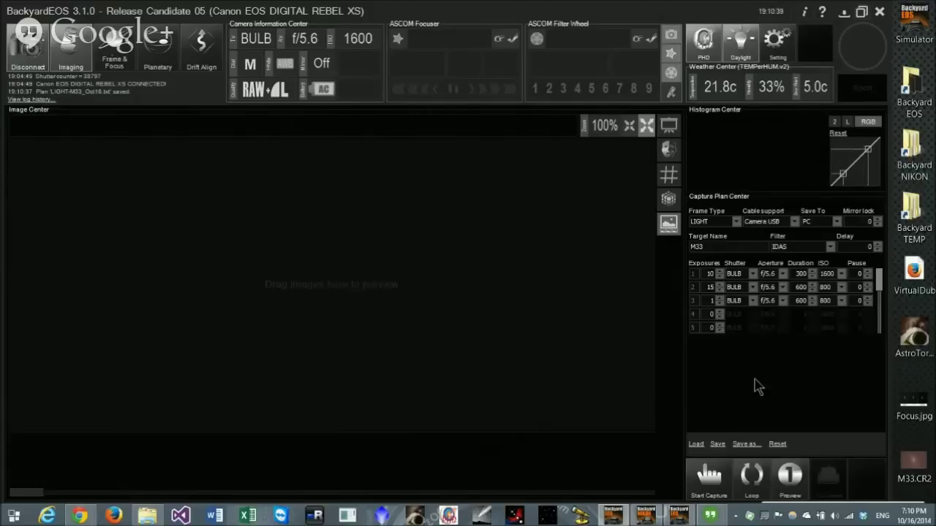
# Reset the capture plan and load the saved plan LIGHT-M33_Oct16.txt.
pyautogui.click(775, 445)
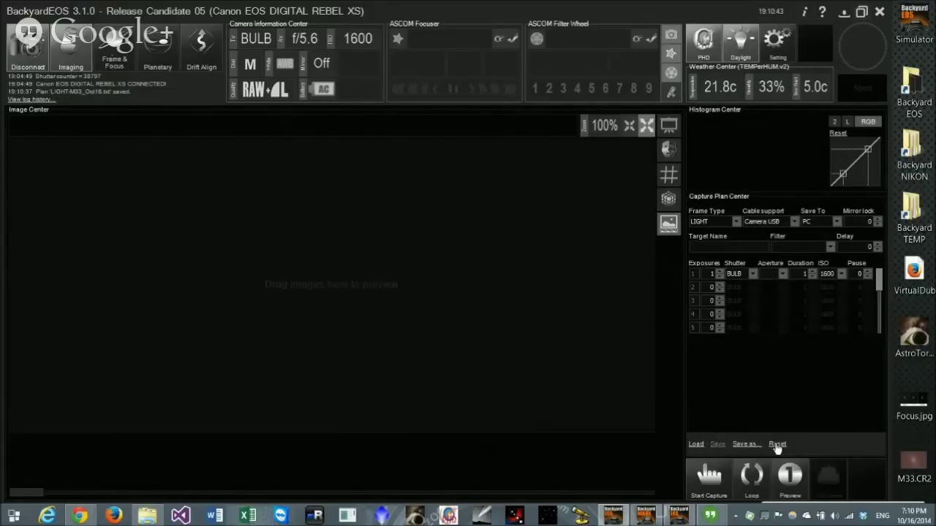
pyautogui.click(695, 445)
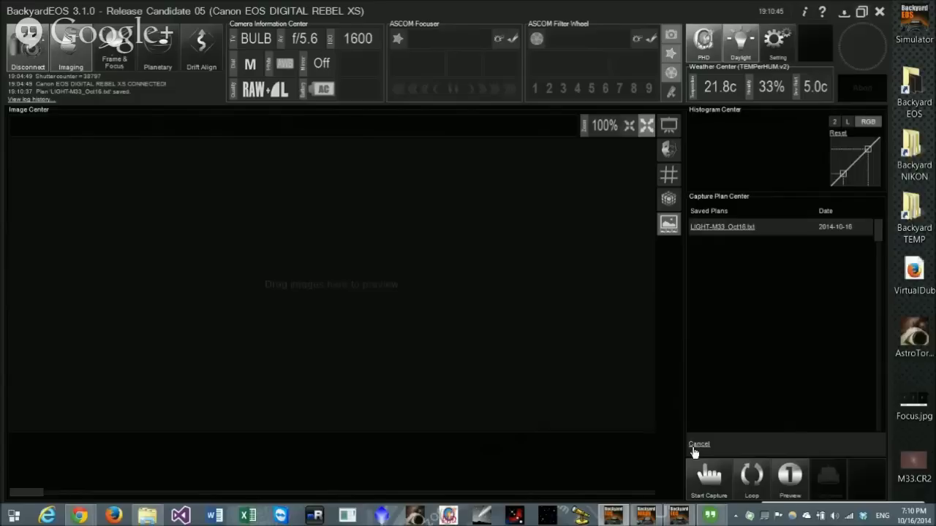
pyautogui.click(714, 229)
pyautogui.click(719, 246)
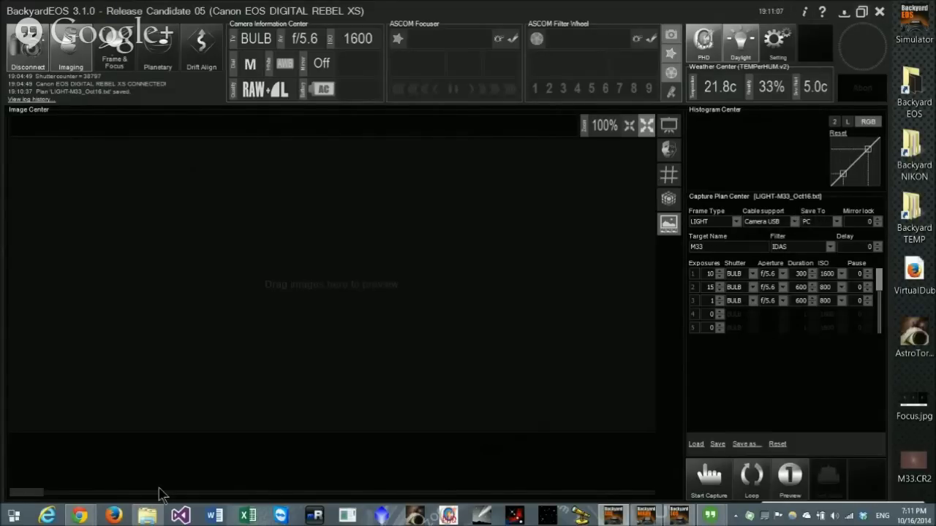
# Switch to File Explorer and open Pictures > BackyardEOS > Plans, examining the full folder path where capture plans are stored.
pyautogui.rightClick(147, 515)
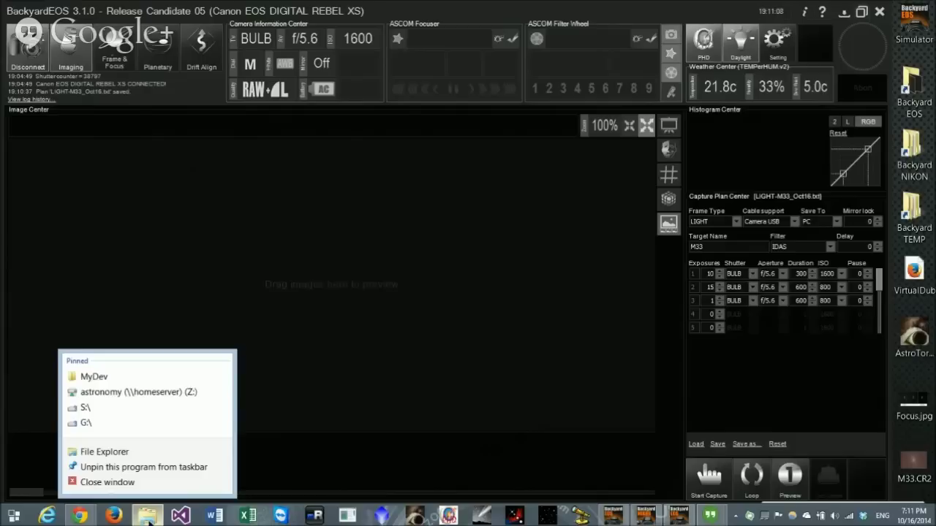
pyautogui.click(103, 453)
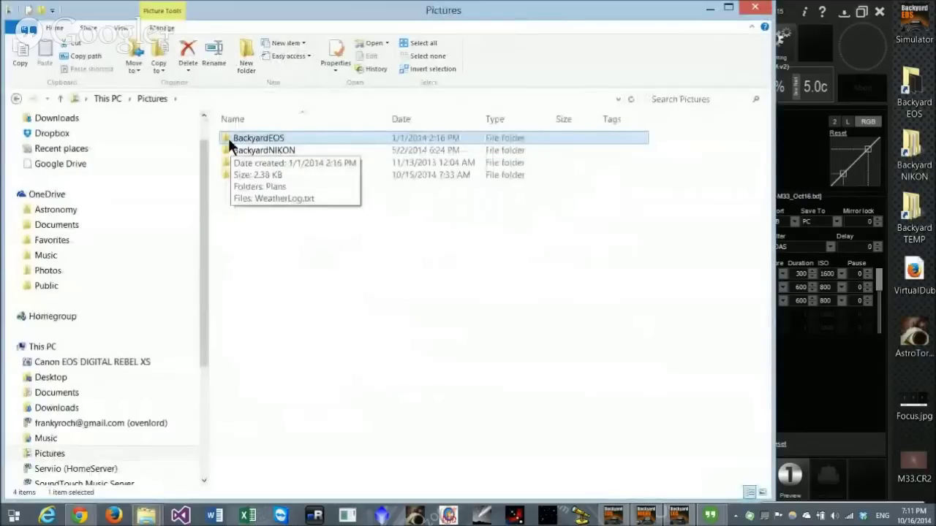
pyautogui.doubleClick(228, 138)
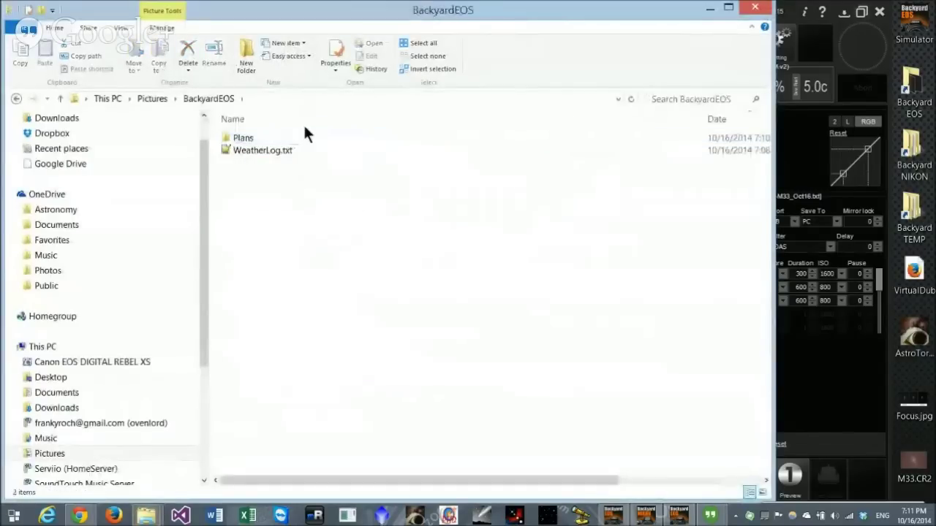
pyautogui.moveTo(336, 18); pyautogui.dragTo(348, 21)
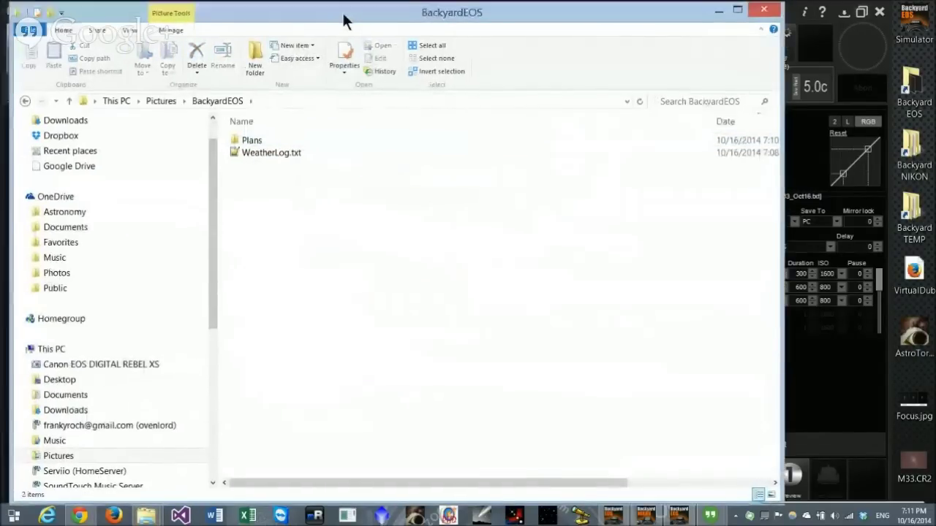
pyautogui.click(291, 98)
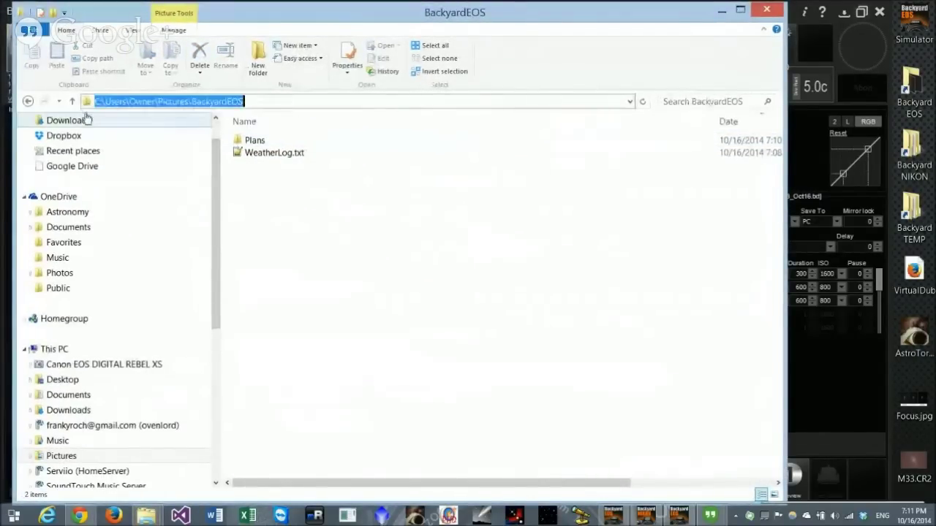
pyautogui.moveTo(129, 101); pyautogui.dragTo(156, 102)
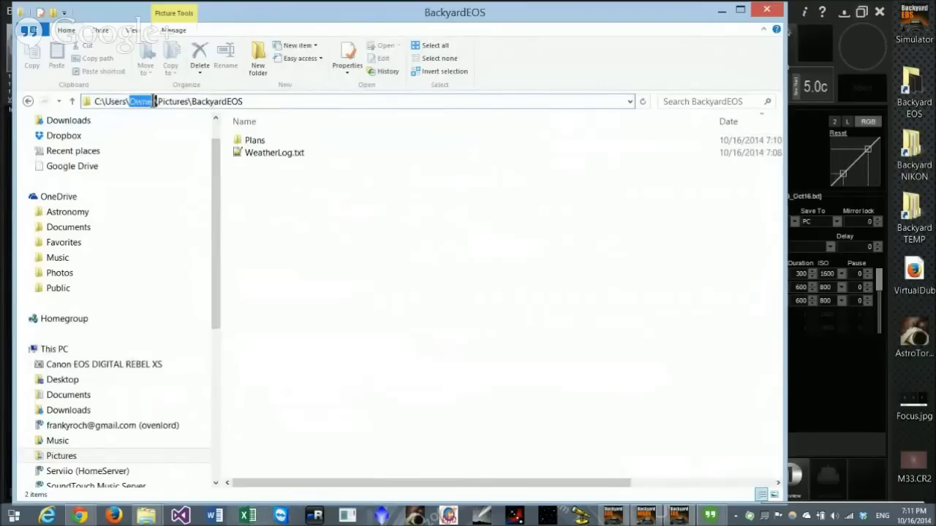
pyautogui.doubleClick(236, 139)
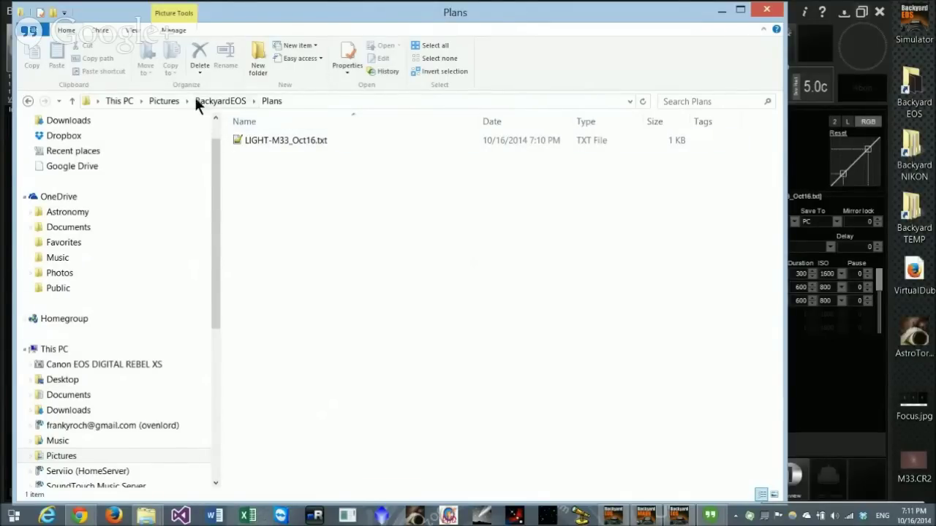
pyautogui.moveTo(268, 21); pyautogui.dragTo(272, 27)
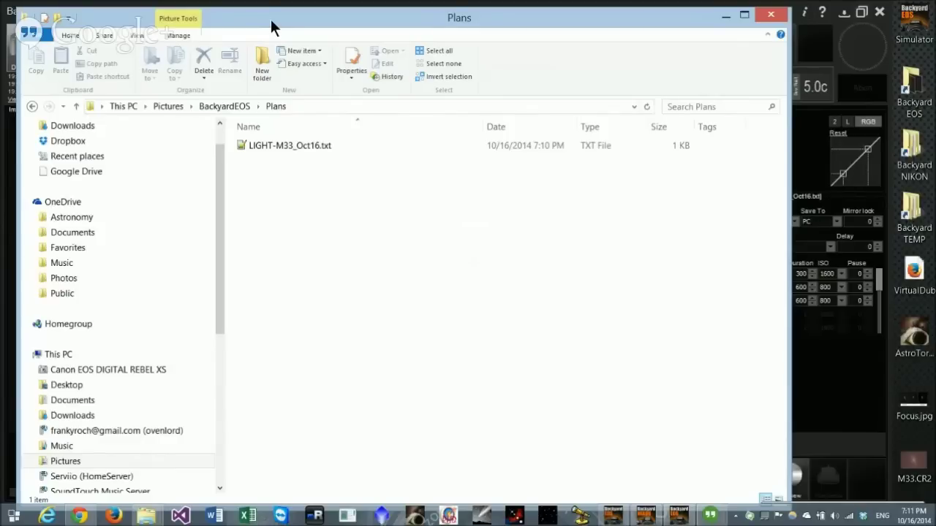
# Return to BackyardEOS and view the plan's Save As dialog, closing it without saving.
pyautogui.click(726, 16)
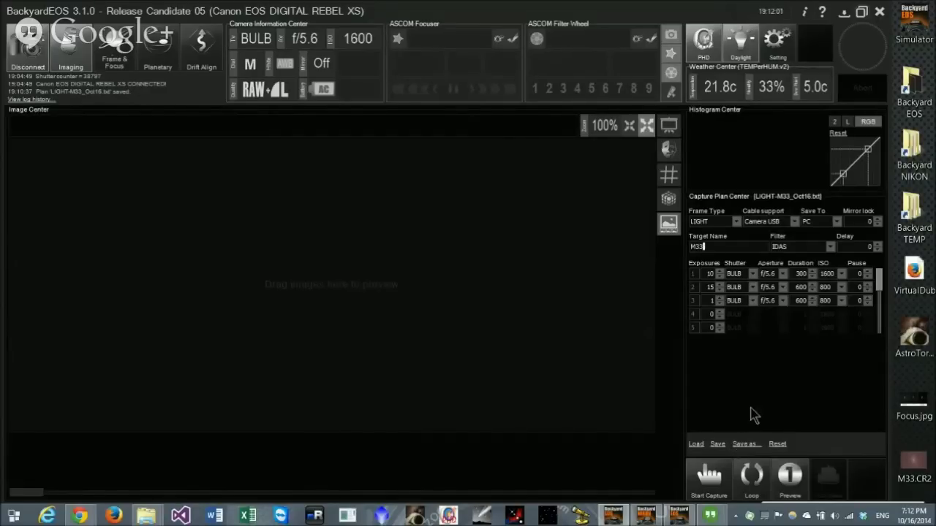
pyautogui.click(745, 444)
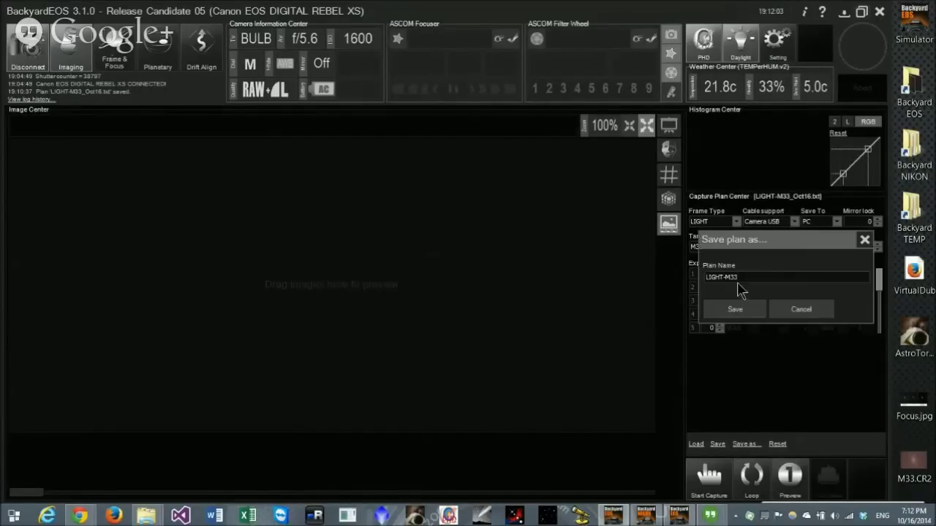
pyautogui.click(863, 240)
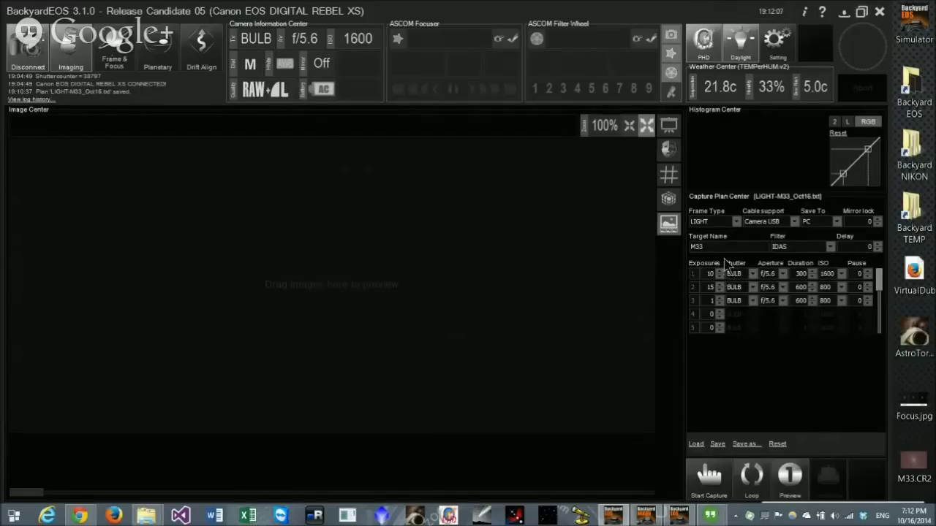
# Set the third row of the capture plan to 0 exposures and save the plan under its existing name.
pyautogui.click(719, 303)
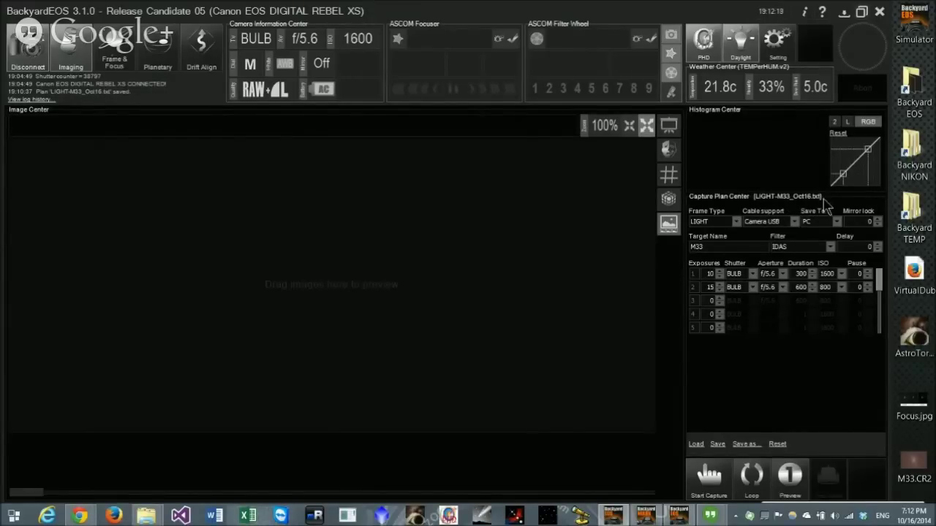
pyautogui.click(718, 446)
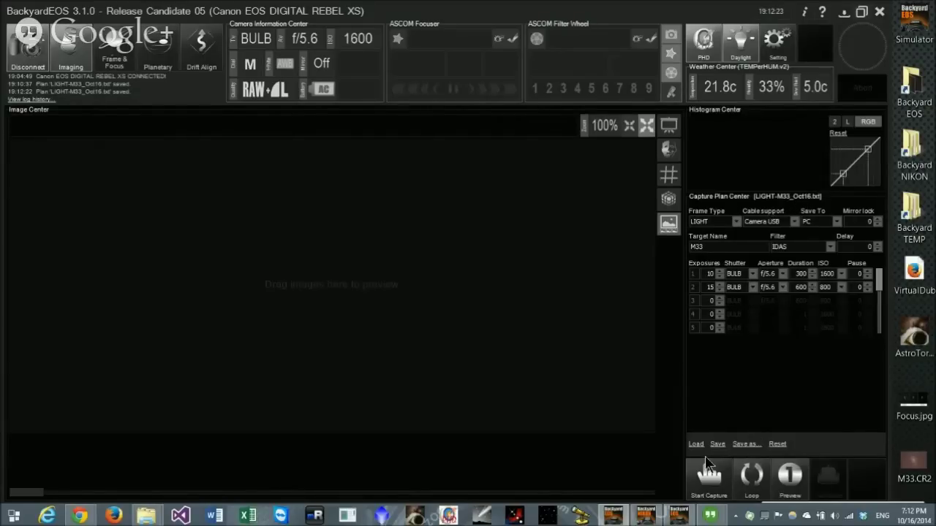
pyautogui.click(717, 446)
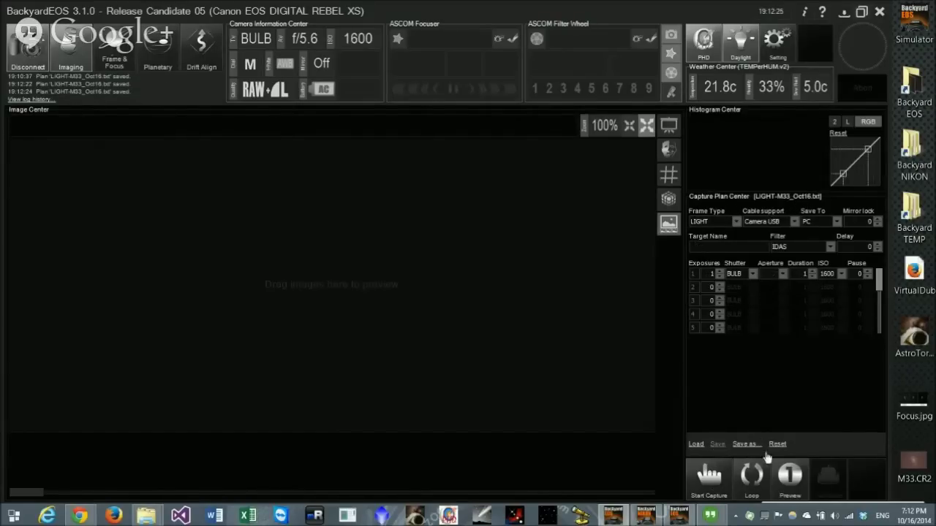
# Load the saved plan LIGHT-M33_Oct16.txt and set its frame type to DARK_FLAT.
pyautogui.click(697, 445)
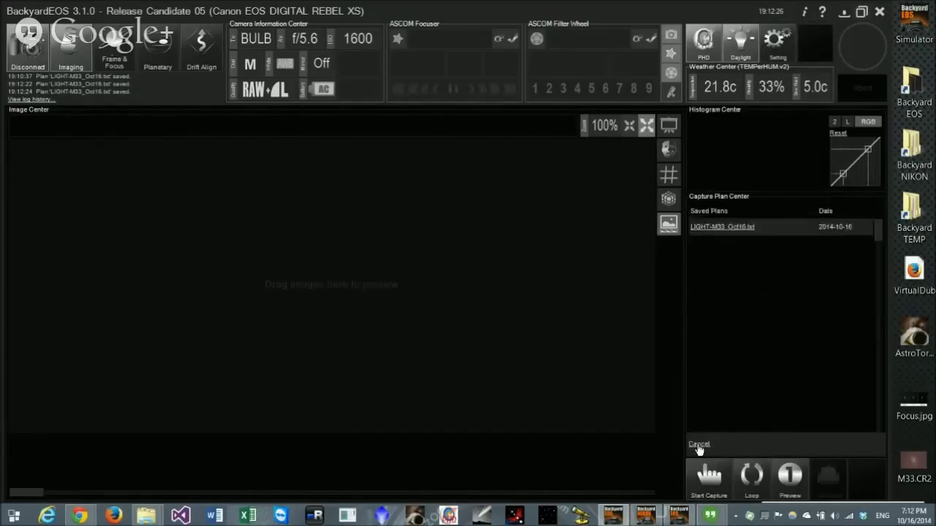
pyautogui.click(720, 227)
pyautogui.click(718, 222)
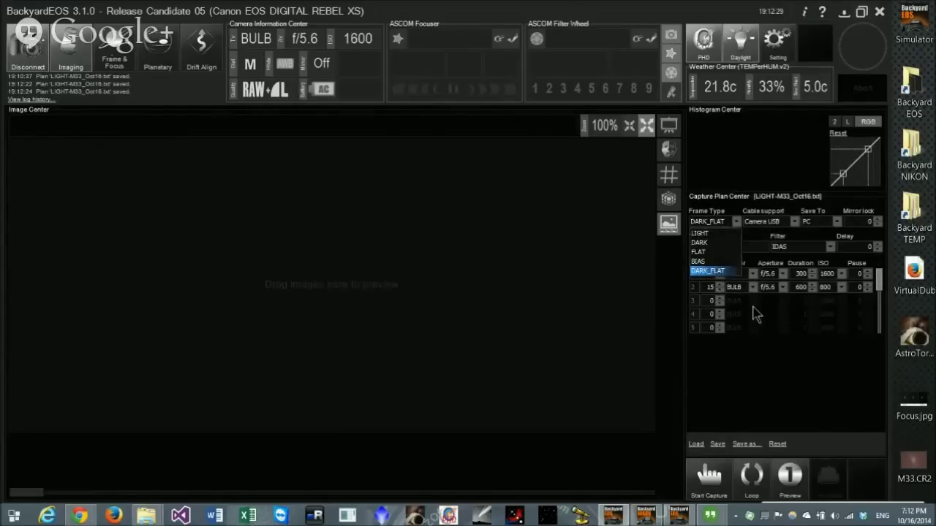
pyautogui.click(737, 309)
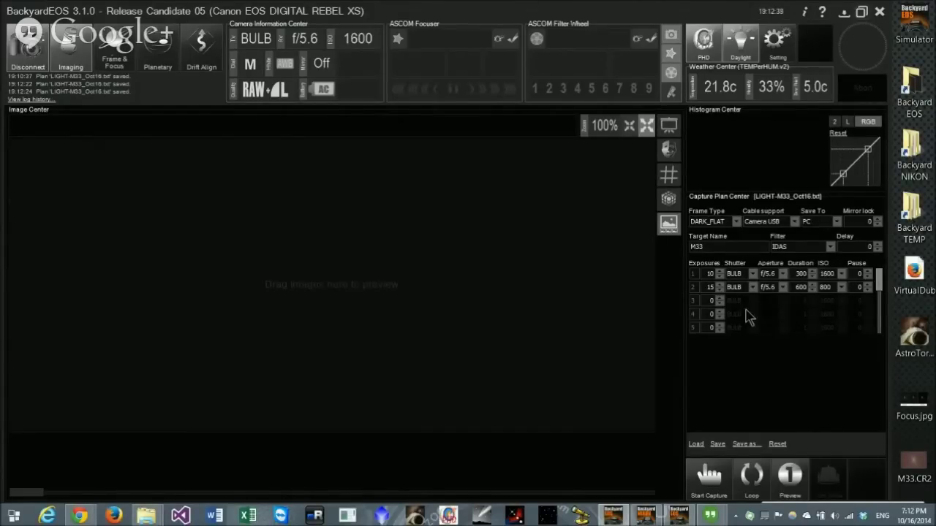
# Set the second row to 0 exposures, try it with 1 exposure, and return it to 0.
pyautogui.doubleClick(708, 287)
pyautogui.write('0')
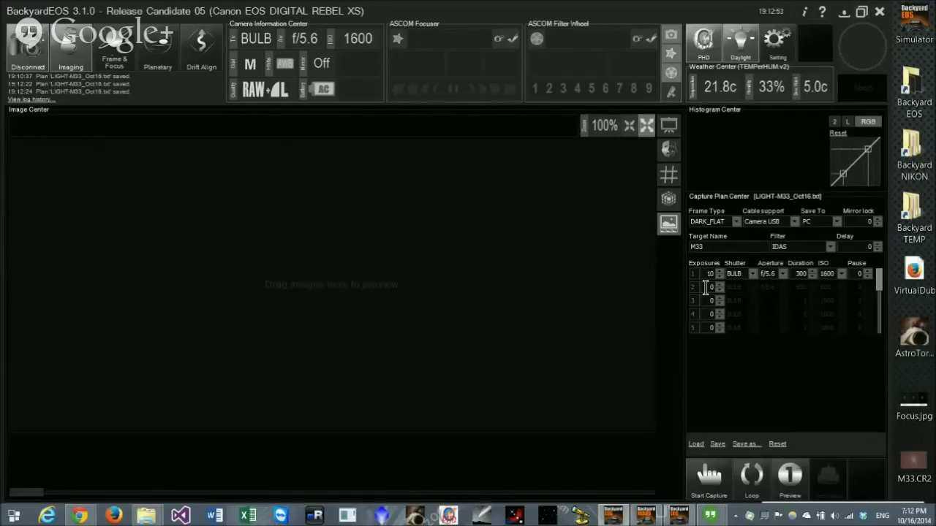
pyautogui.write('1')
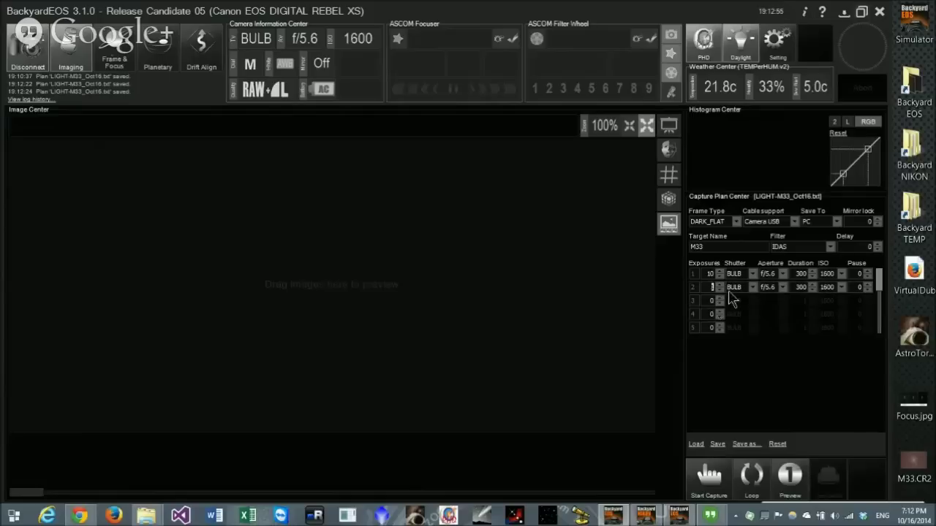
pyautogui.click(721, 291)
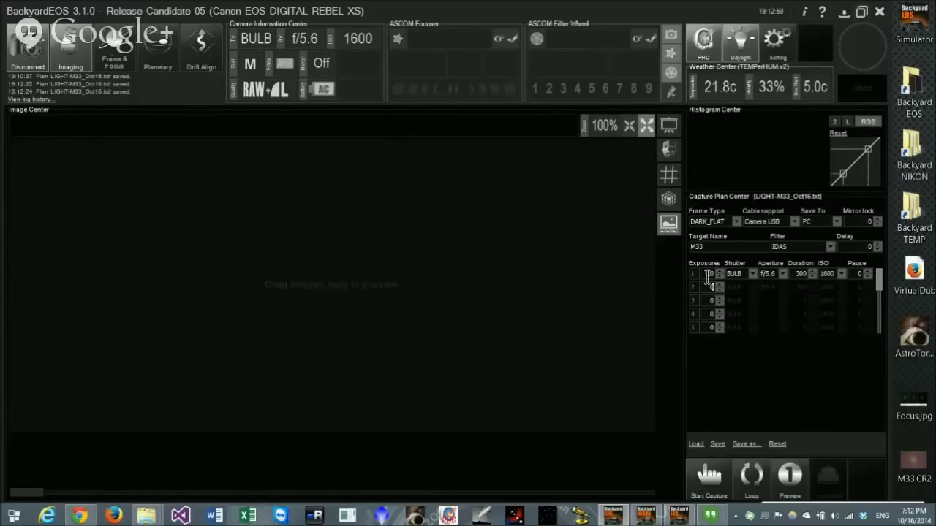
# Set the first row of the plan to 1 exposure with a duration of 1 second at ISO 200.
pyautogui.doubleClick(708, 273)
pyautogui.write('1')
pyautogui.doubleClick(802, 274)
pyautogui.write('1')
pyautogui.click(842, 275)
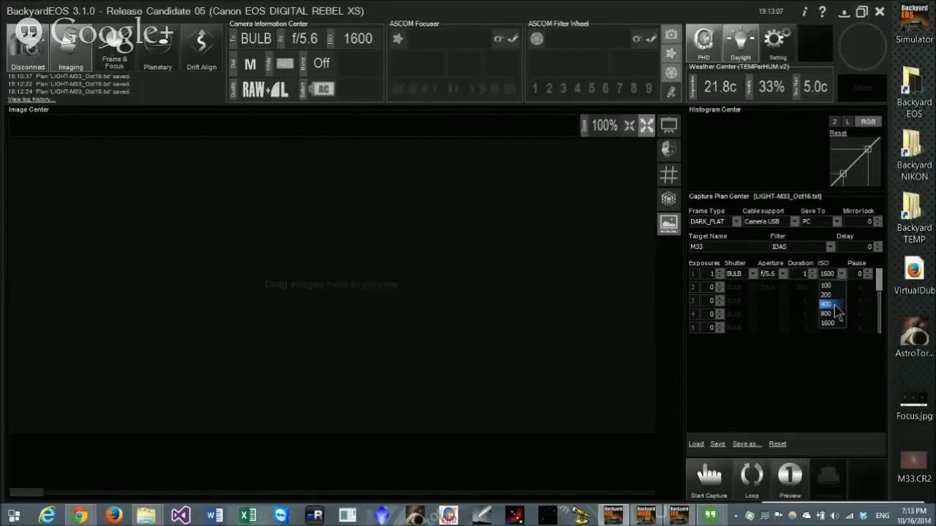
pyautogui.click(831, 294)
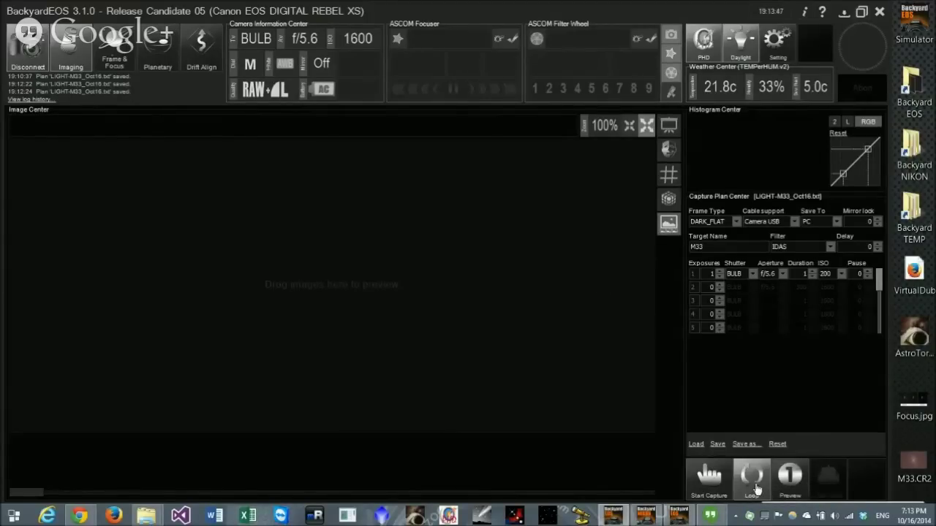
# Start the capture plan to take the single DARK_FLAT frame and examine the downloaded image and its histogram.
pyautogui.click(708, 478)
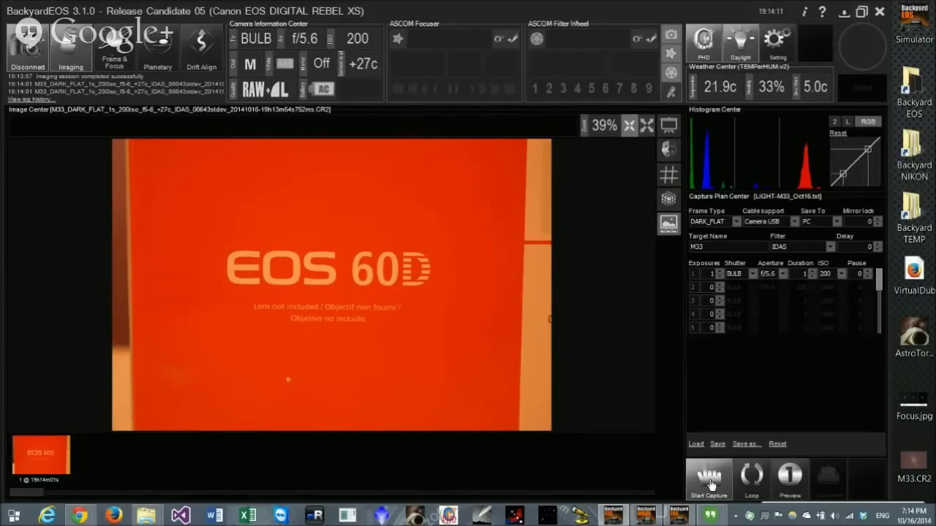
pyautogui.click(709, 480)
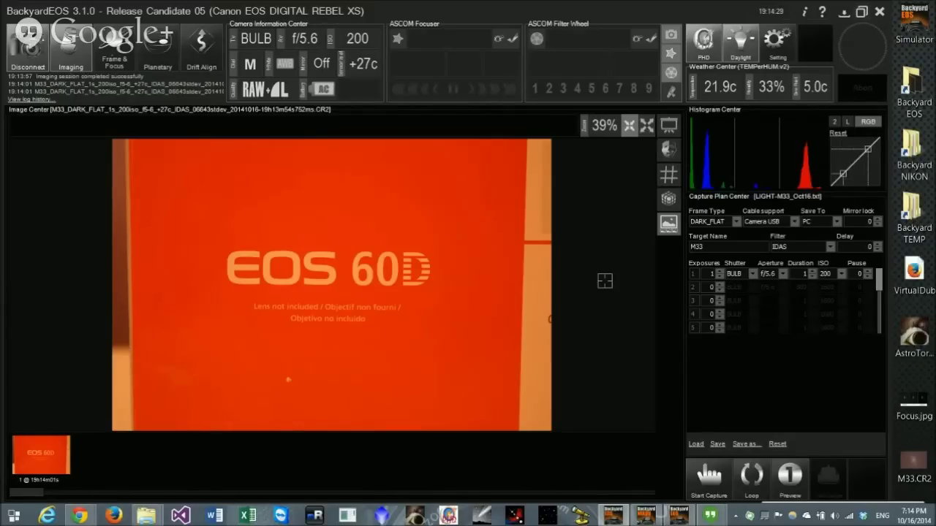
pyautogui.moveTo(802, 187)
# Run the capture plan in loop mode for several frames and abort the session.
pyautogui.click(761, 484)
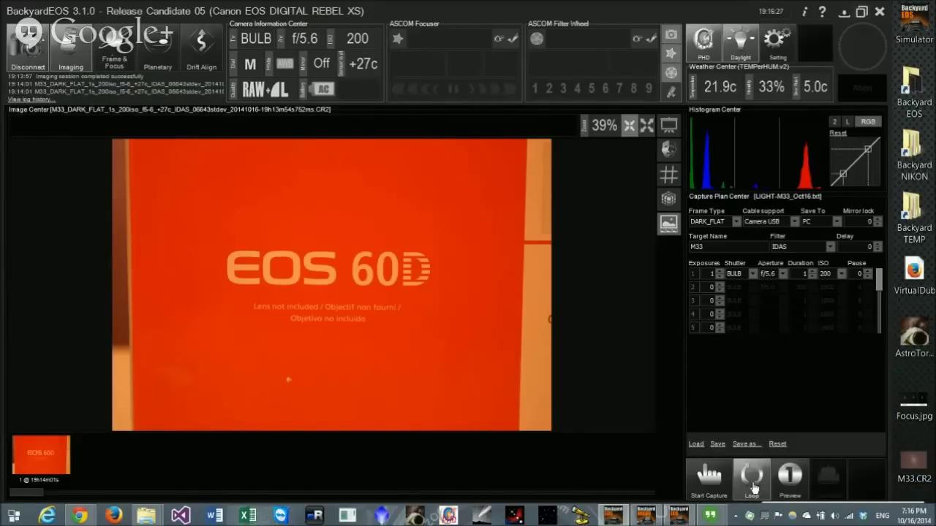
pyautogui.click(760, 487)
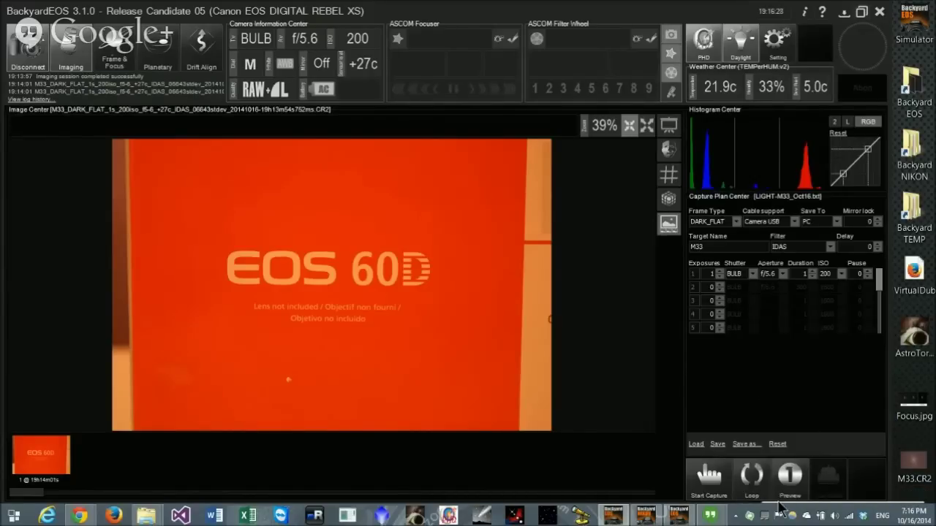
pyautogui.click(709, 477)
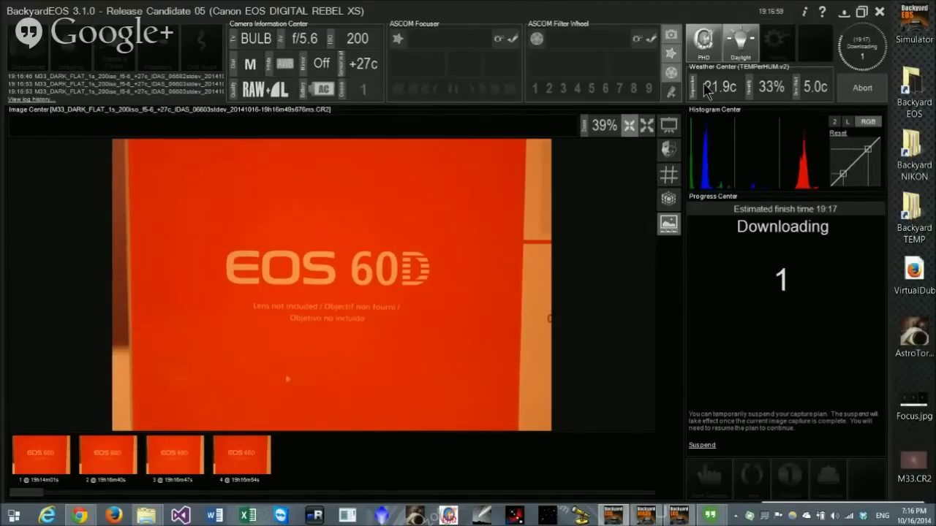
pyautogui.click(868, 90)
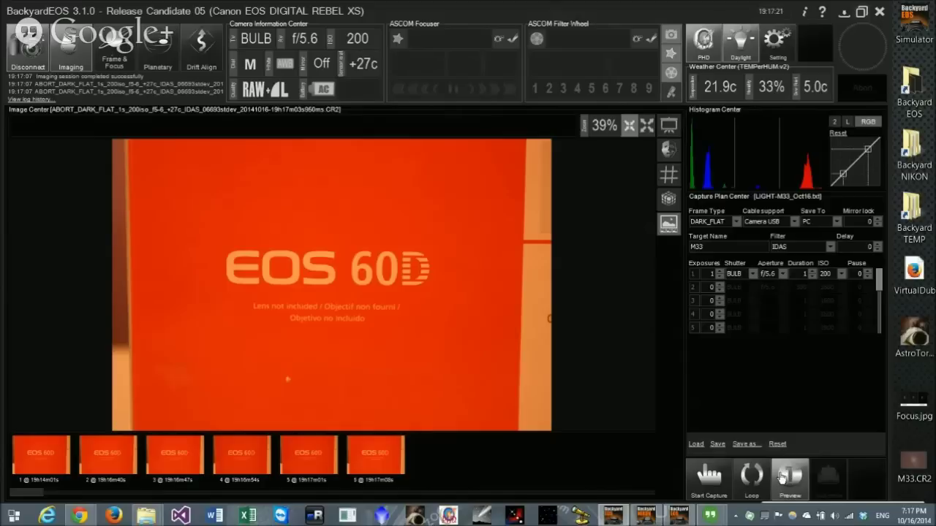
# Reload the saved LIGHT-M33 plan and activate its fourth row with 1 exposure.
pyautogui.click(695, 444)
pyautogui.doubleClick(701, 234)
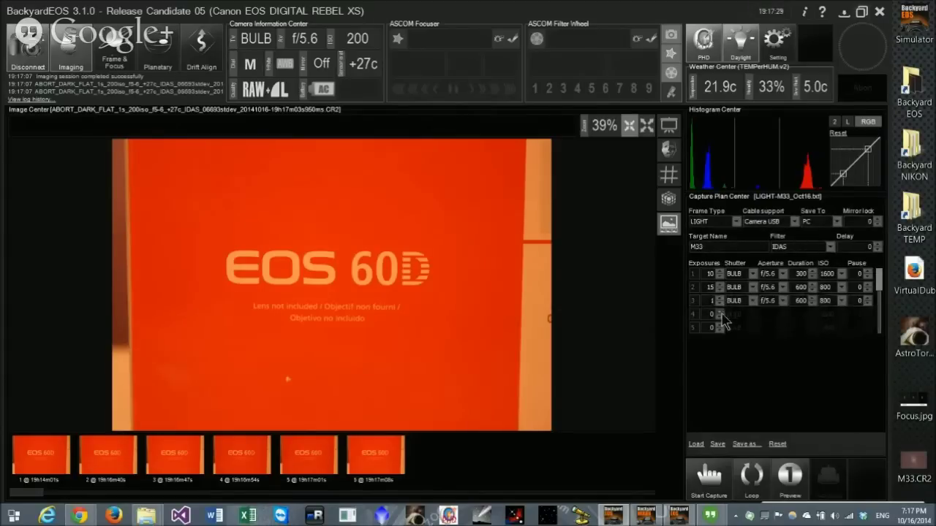
pyautogui.click(720, 313)
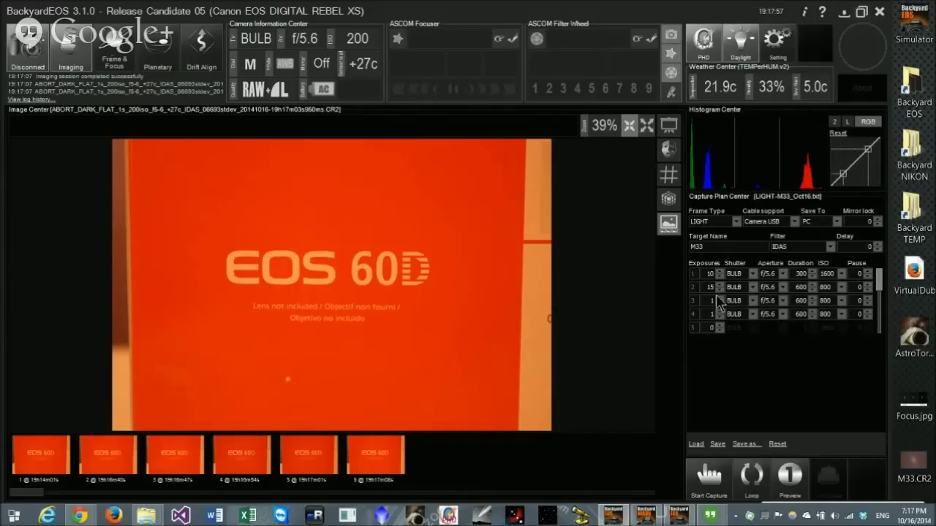
# Take a preview shot with the first row's 300-second ISO 1600 settings and abort the exposure early.
pyautogui.click(696, 273)
pyautogui.click(800, 272)
pyautogui.click(792, 487)
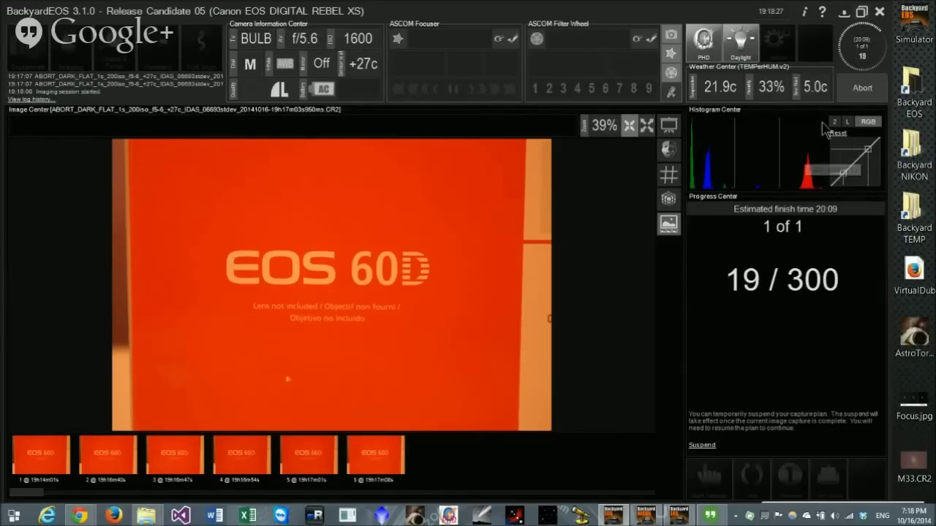
pyautogui.click(862, 89)
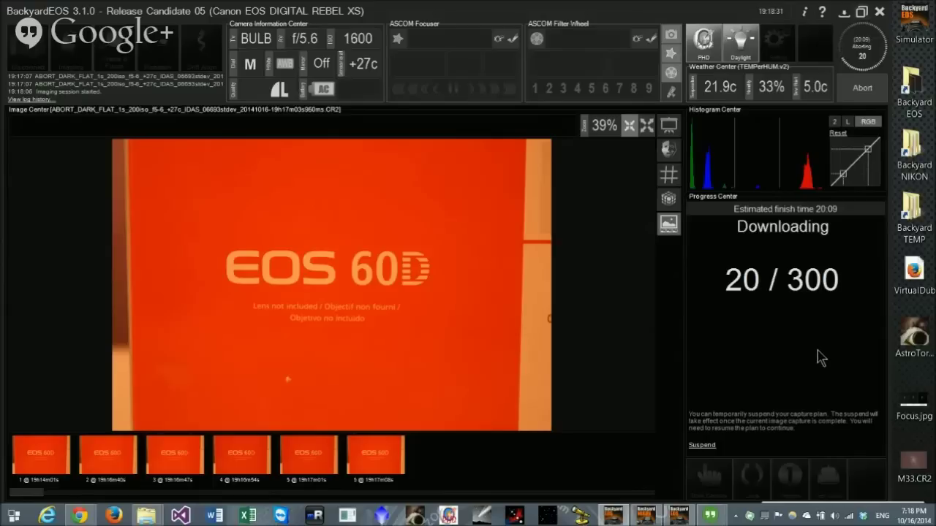
pyautogui.click(788, 490)
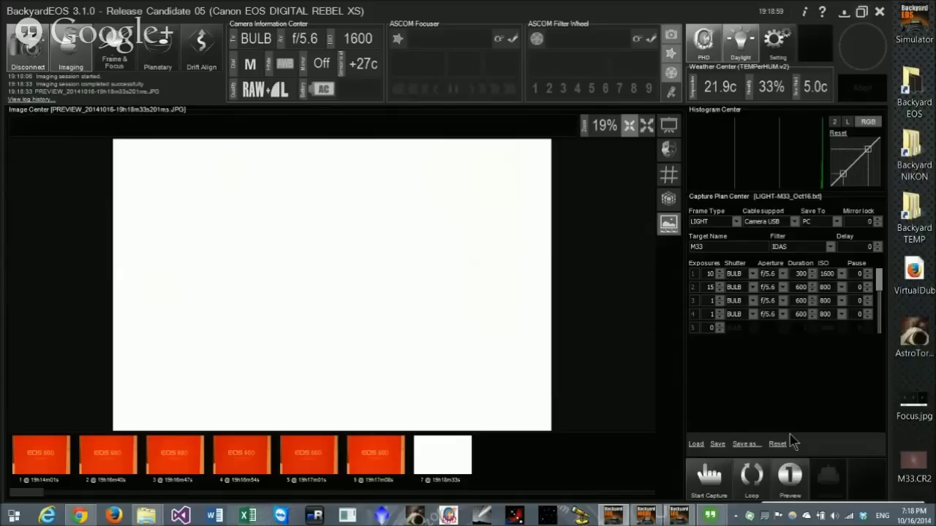
# Display the first captured image from the thumbnails and select LIGHT as the frame type.
pyautogui.doubleClick(706, 273)
pyautogui.click(34, 451)
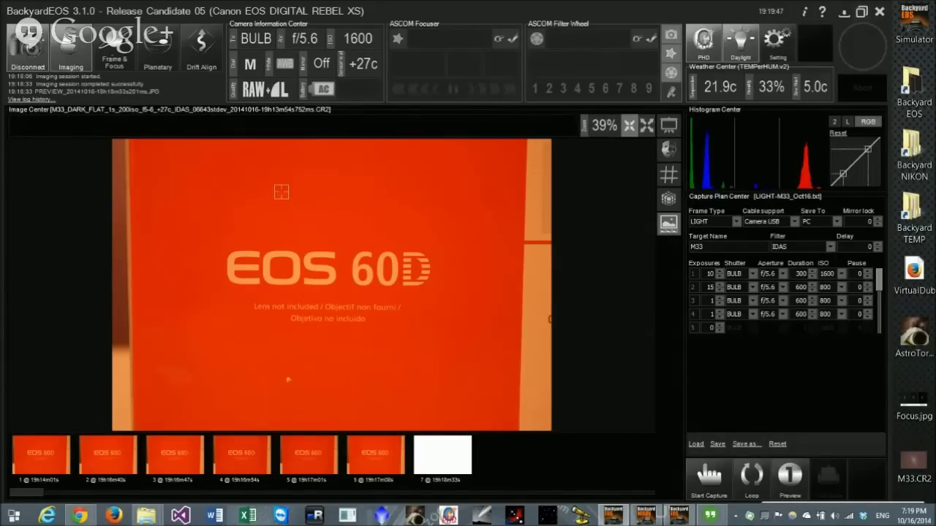
pyautogui.click(736, 222)
pyautogui.click(713, 231)
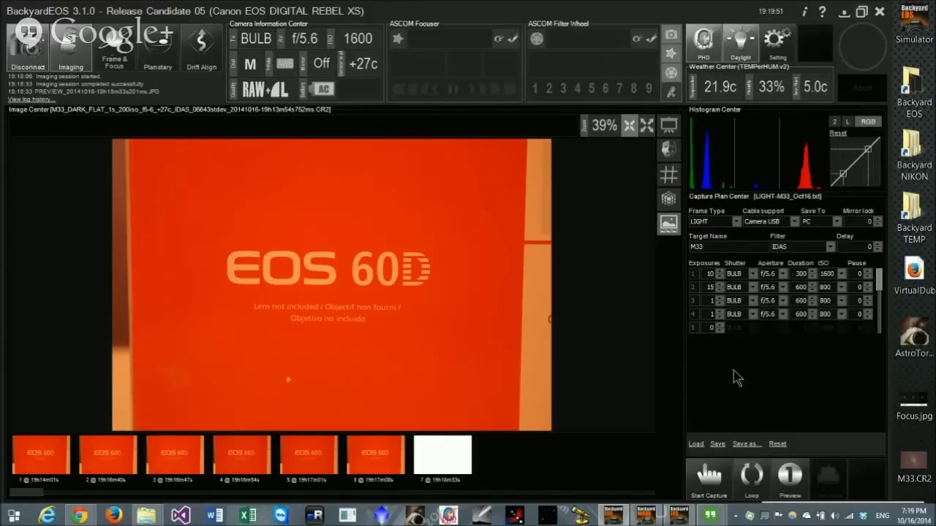
# Set the first row of the plan to 1 exposure and rows two, three and four to 0 exposures.
pyautogui.doubleClick(709, 273)
pyautogui.write('1')
pyautogui.doubleClick(708, 287)
pyautogui.write('0')
pyautogui.press('Return')
pyautogui.write('0')
pyautogui.press('Return')
pyautogui.write('0')
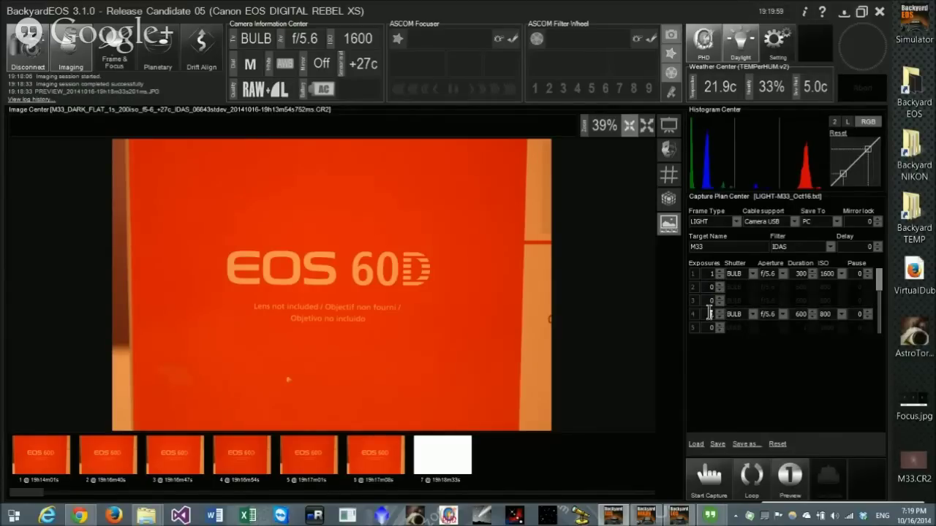
pyautogui.press('Return')
# Set the first row's duration to 1 second and its ISO to 100, and start the capture.
pyautogui.write('1')
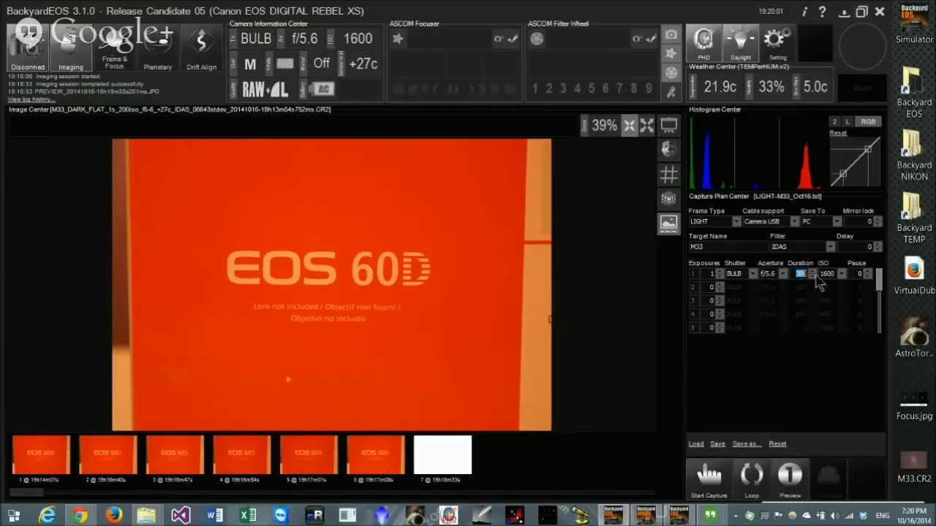
pyautogui.click(841, 274)
pyautogui.click(826, 285)
pyautogui.click(709, 476)
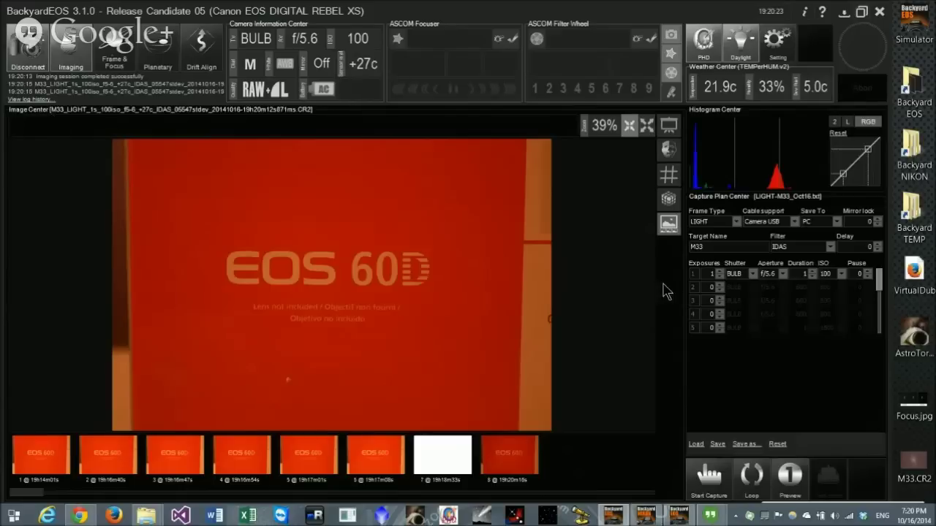
# Compare the plan's target name and filter with the file name of the captured image.
pyautogui.doubleClick(697, 247)
pyautogui.click(699, 247)
pyautogui.moveTo(792, 248); pyautogui.dragTo(732, 250)
pyautogui.click(732, 251)
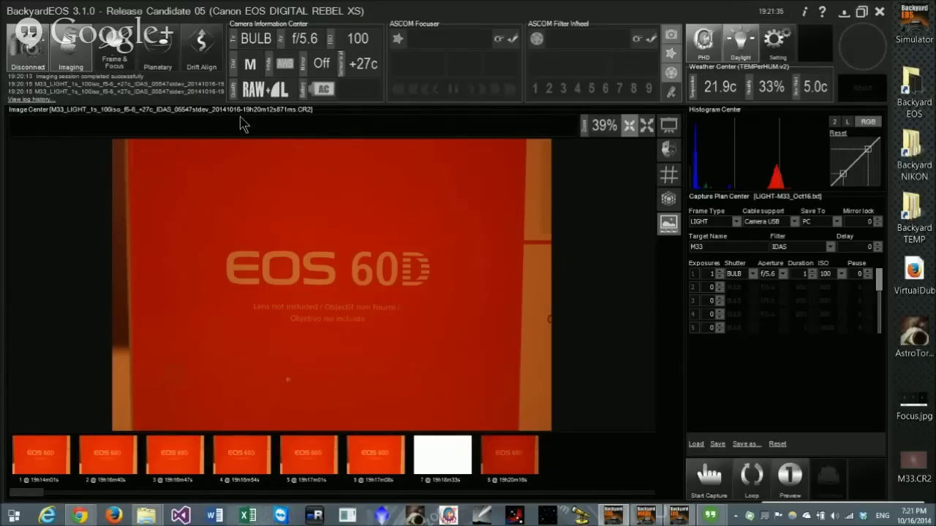
# Open the Filename Template Editor from the settings, move it clear, and examine how its name items build the image file name.
pyautogui.click(779, 48)
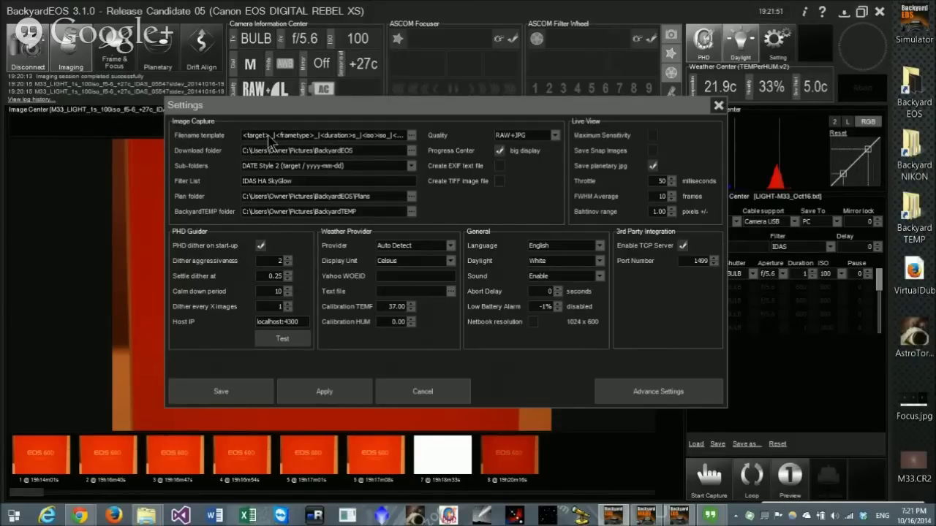
pyautogui.click(414, 142)
pyautogui.moveTo(412, 111); pyautogui.dragTo(416, 56)
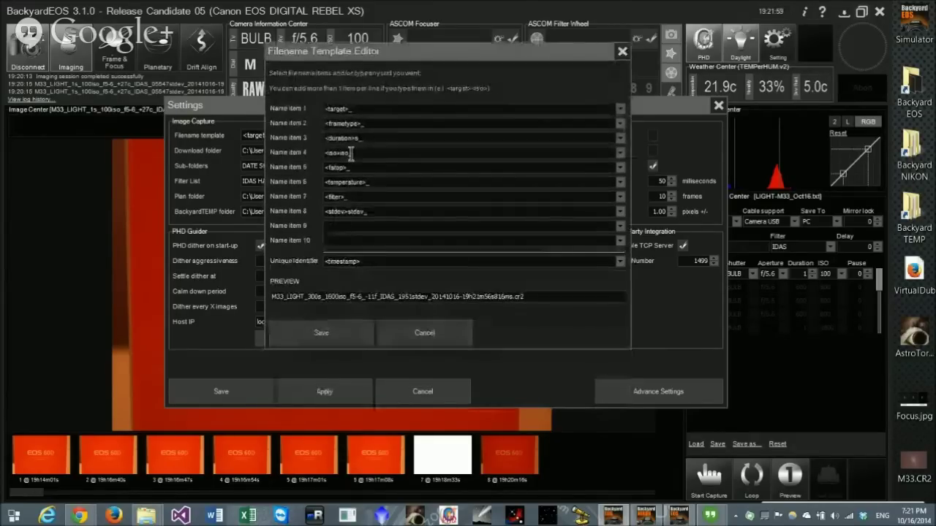
pyautogui.doubleClick(356, 108)
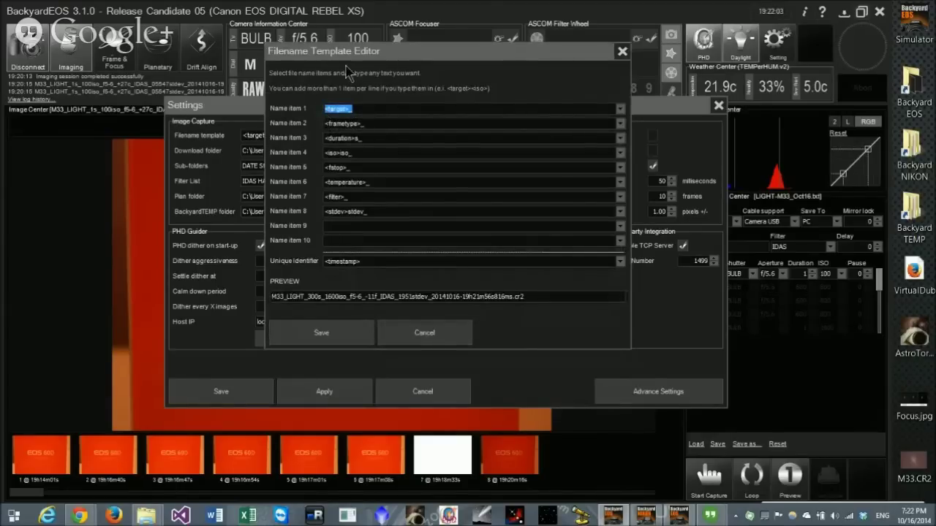
pyautogui.click(375, 137)
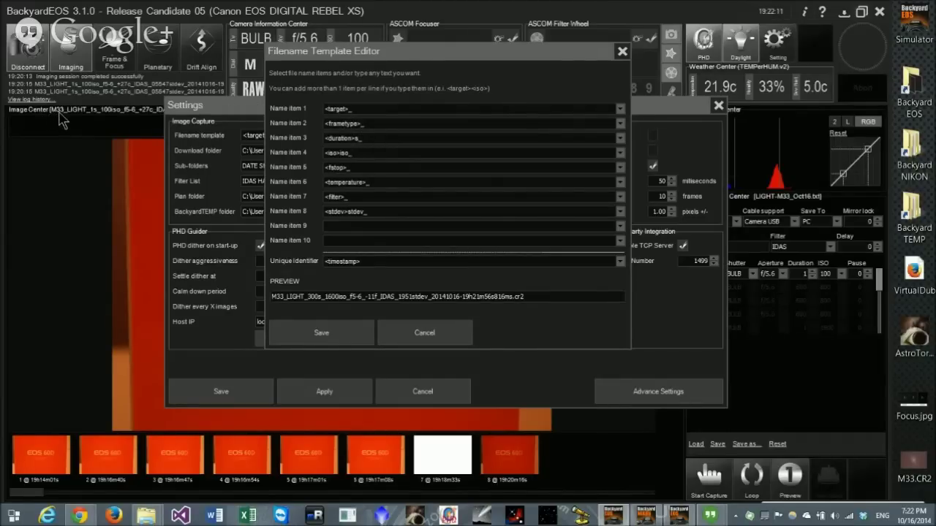
# Examine the placeholders available for name item 1, and close the Filename Template Editor.
pyautogui.click(620, 109)
pyautogui.moveTo(626, 145)
pyautogui.mouseDown()
pyautogui.moveTo(622, 188)
pyautogui.moveTo(618, 144)
pyautogui.mouseUp()
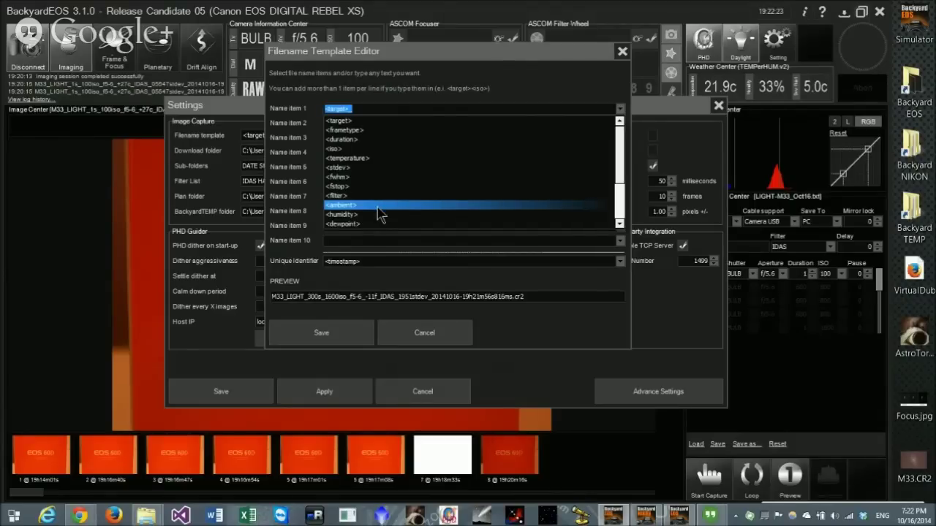
pyautogui.click(622, 51)
pyautogui.click(622, 51)
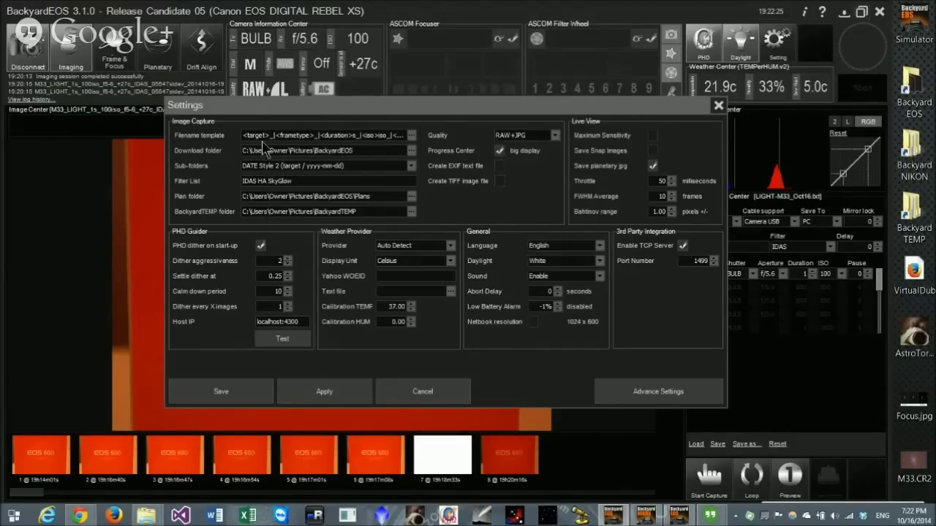
# Reopen the Filename Template Editor and append a copy of name item 2's <frametype>_ text to name item 1.
pyautogui.click(412, 136)
pyautogui.moveTo(387, 181); pyautogui.dragTo(299, 182)
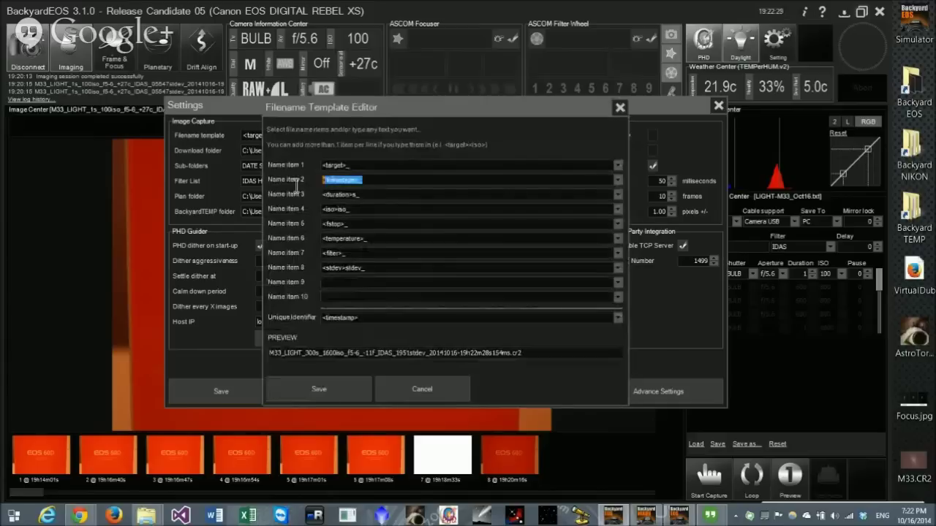
pyautogui.hotkey('ctrl', 'c')
pyautogui.click(359, 165)
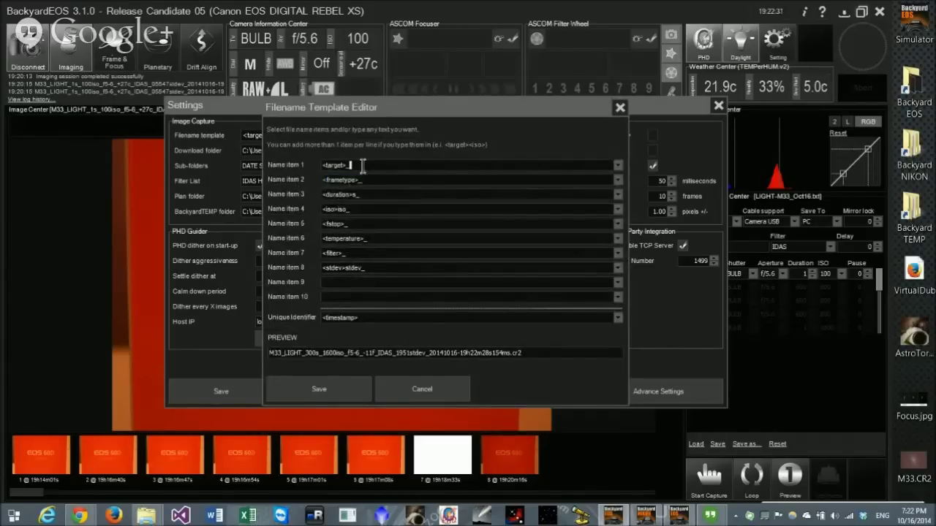
pyautogui.hotkey('ctrl', 'v')
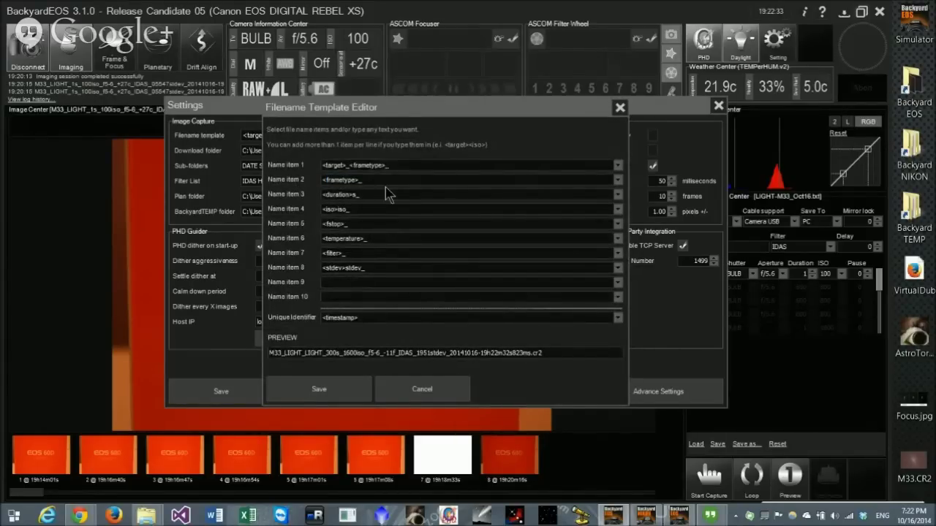
# Replace name item 2 with the <fwhm> placeholder, and close the template editor and the settings without saving.
pyautogui.click(385, 183)
pyautogui.click(618, 180)
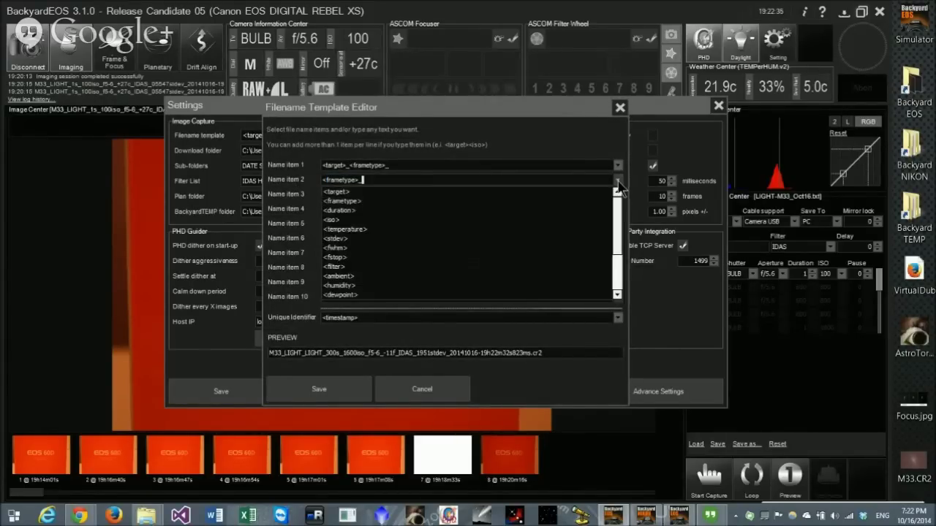
pyautogui.click(362, 259)
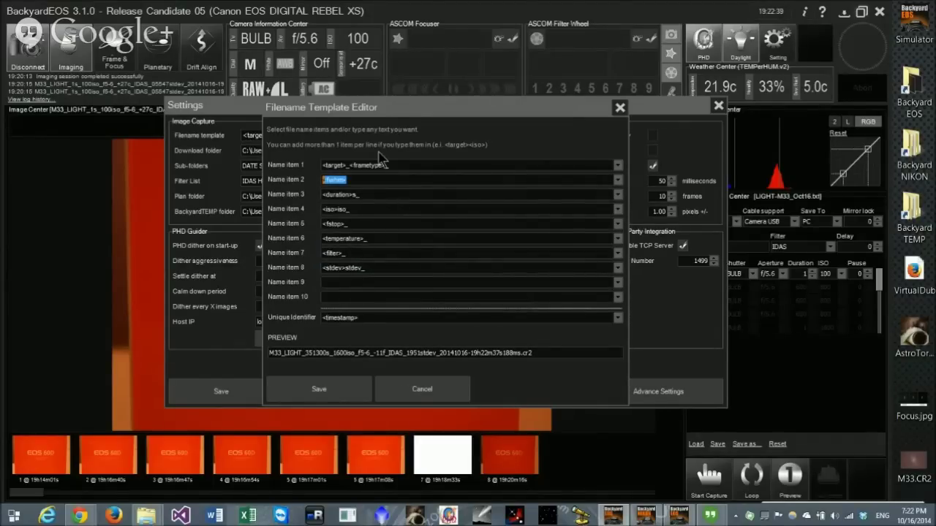
pyautogui.click(378, 194)
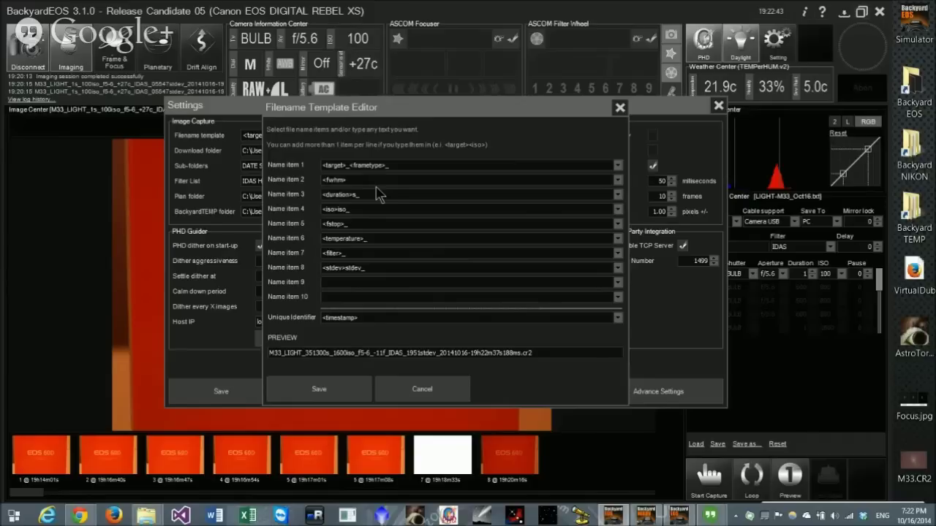
pyautogui.click(619, 107)
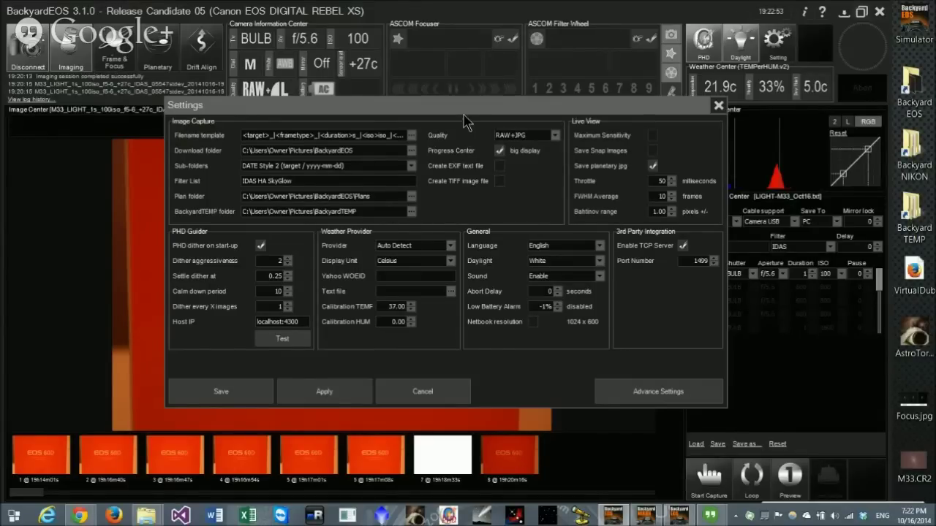
pyautogui.moveTo(646, 110); pyautogui.dragTo(649, 101)
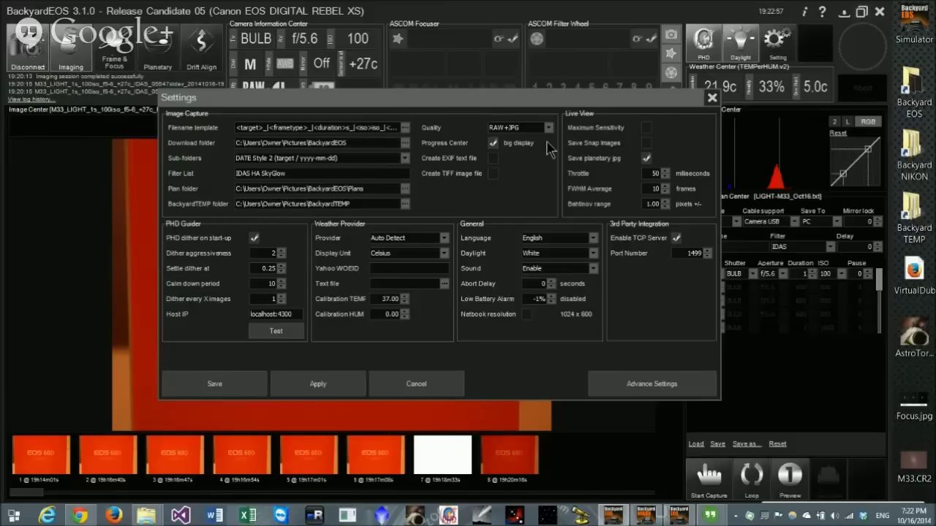
pyautogui.click(712, 99)
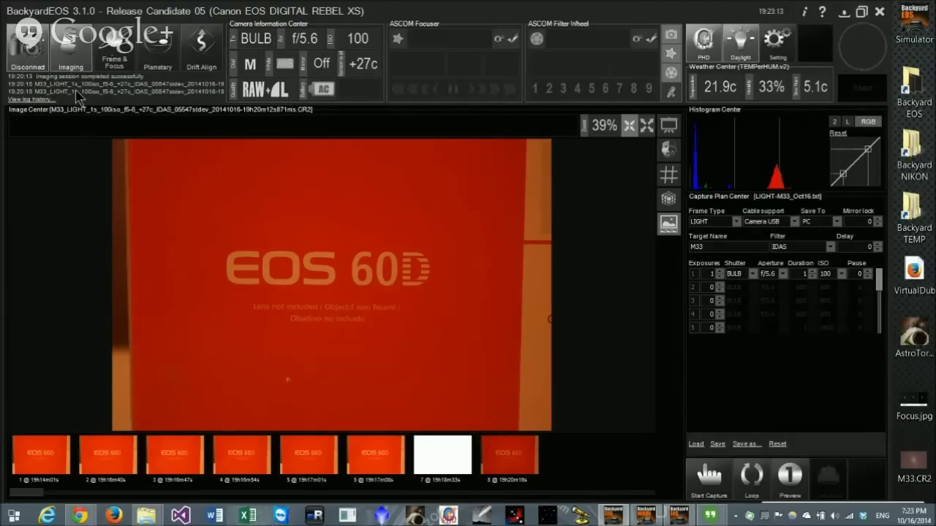
# Examine the session's log history from its first entries to the latest captured files, and close it.
pyautogui.click(26, 100)
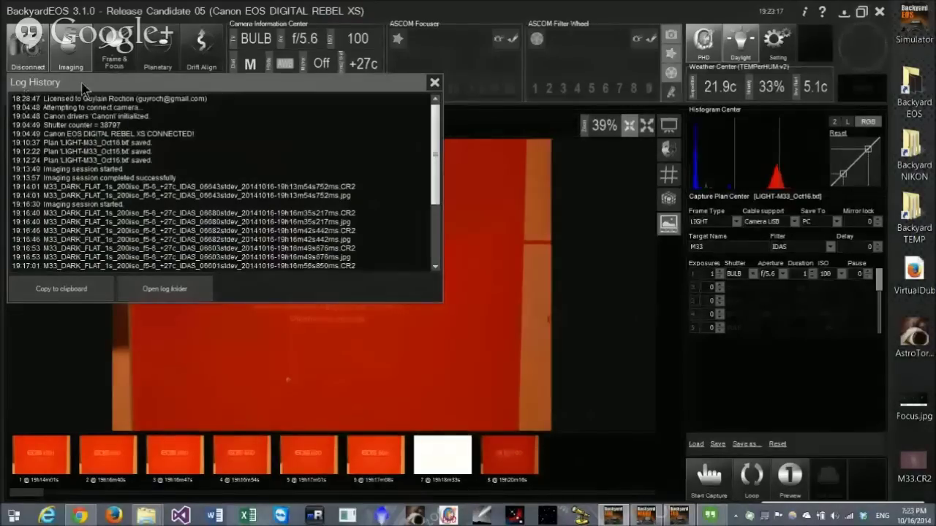
pyautogui.scroll(-5, 121, 177)
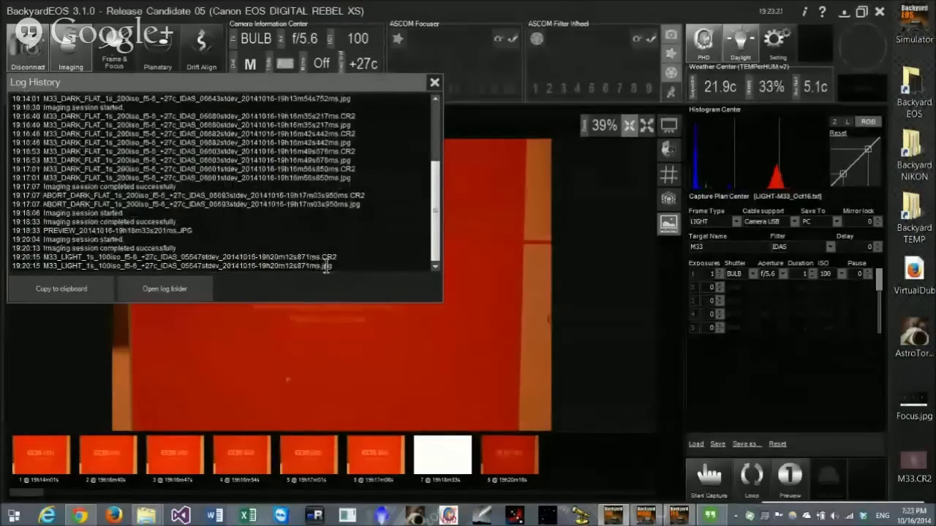
pyautogui.moveTo(326, 268); pyautogui.dragTo(227, 211)
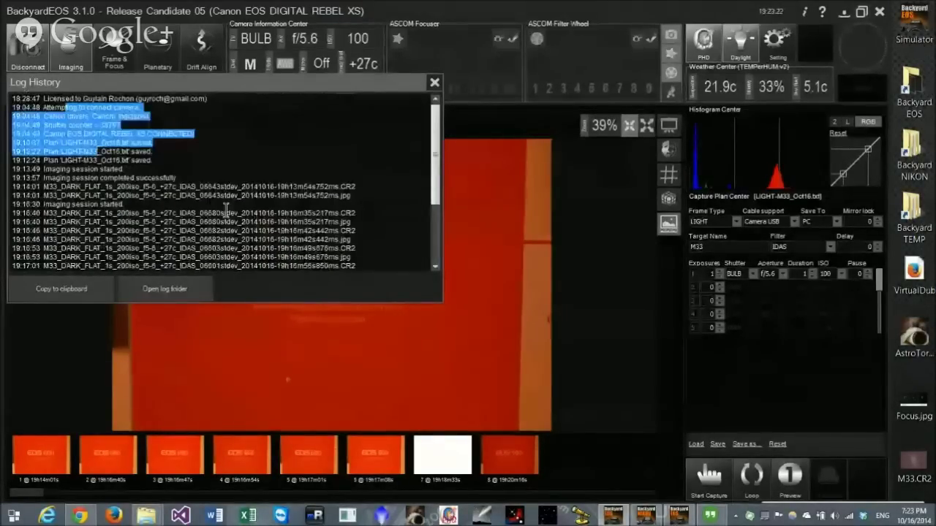
pyautogui.click(226, 212)
pyautogui.scroll(-5, 128, 257)
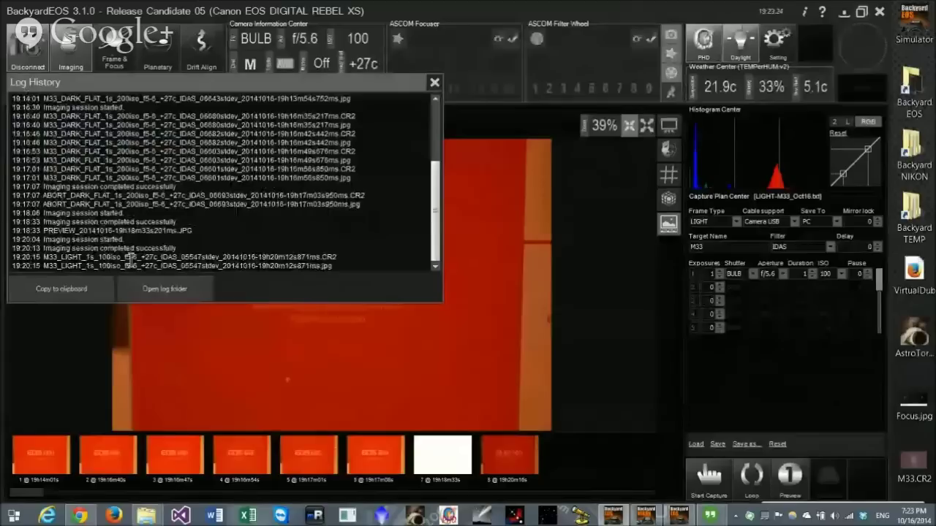
pyautogui.scroll(5, 128, 257)
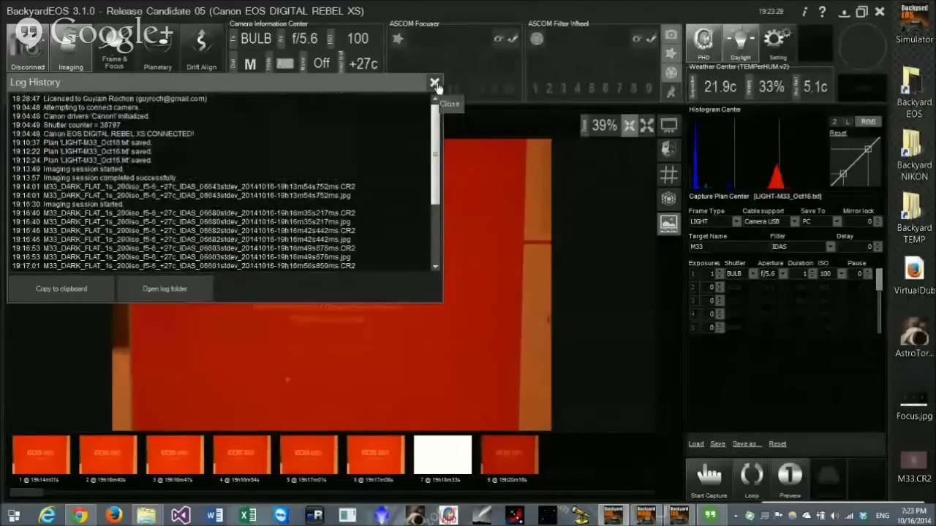
pyautogui.click(242, 156)
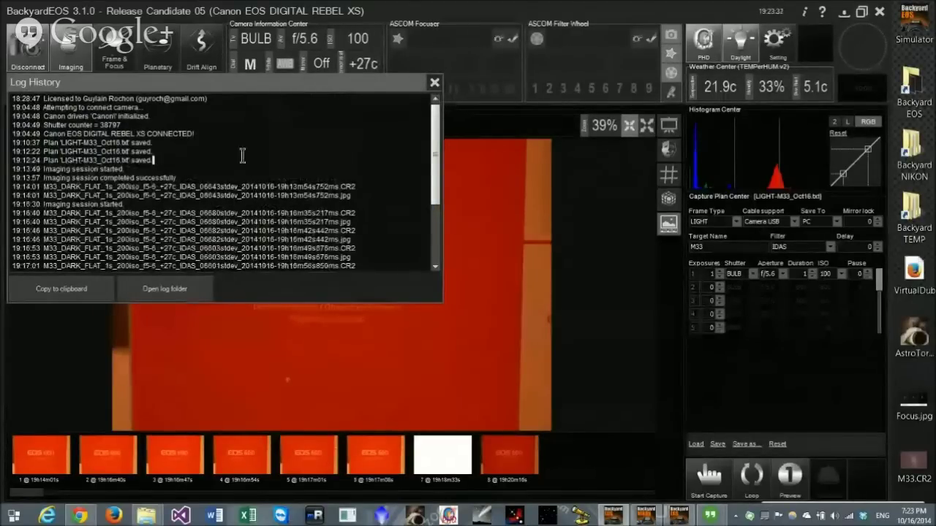
pyautogui.click(435, 84)
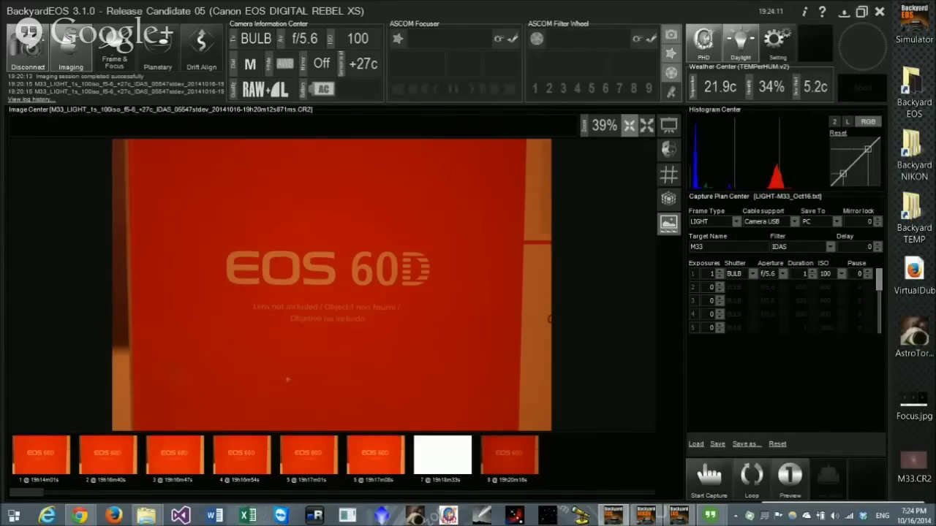
# Browse from the desktop's Backyard TEMP shortcut to its Logs folder, inspect the log files, and close the File Explorer window.
pyautogui.doubleClick(914, 227)
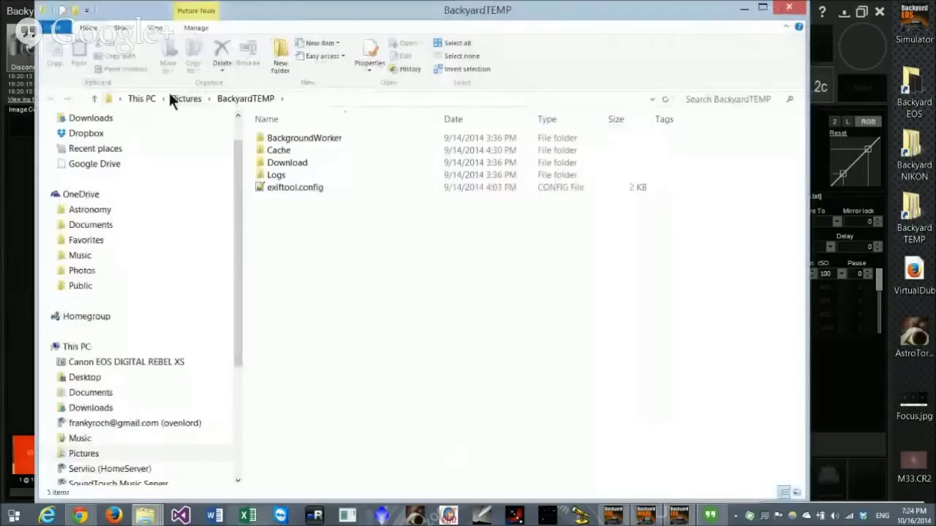
pyautogui.click(176, 98)
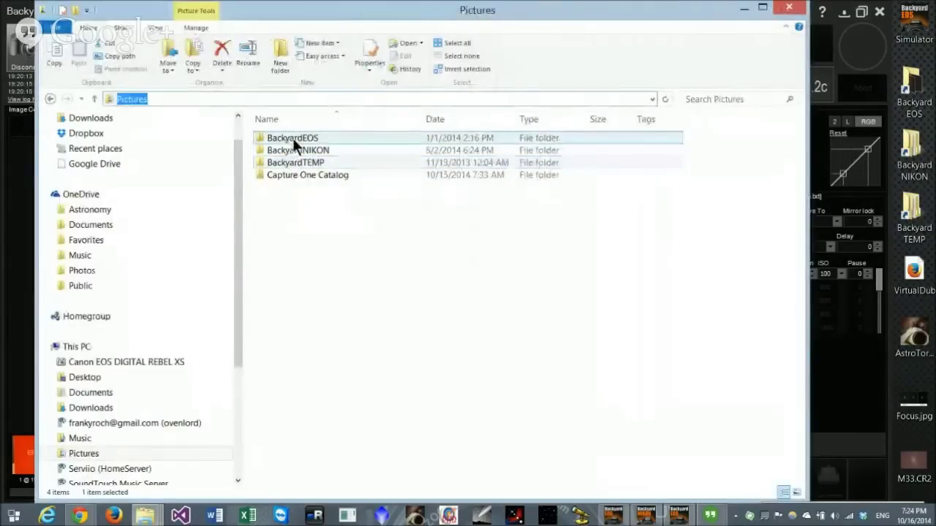
pyautogui.doubleClick(256, 163)
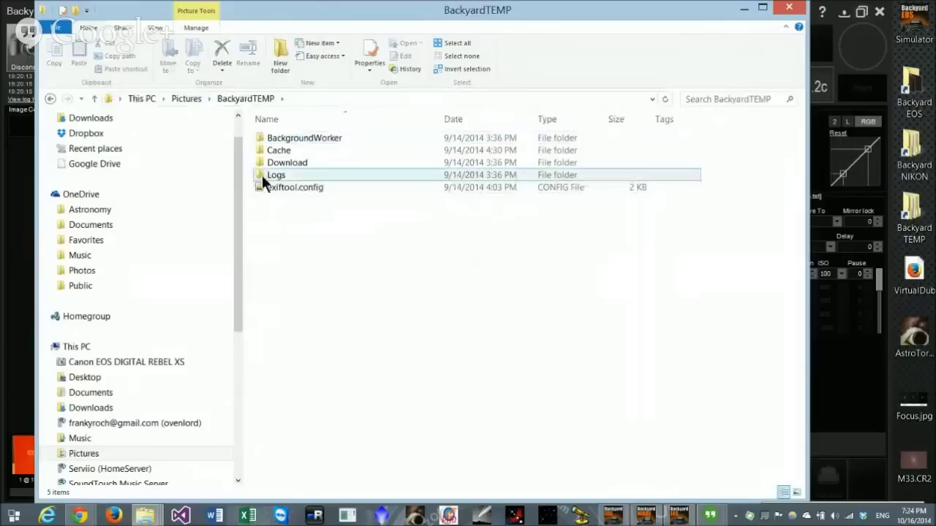
pyautogui.click(264, 174)
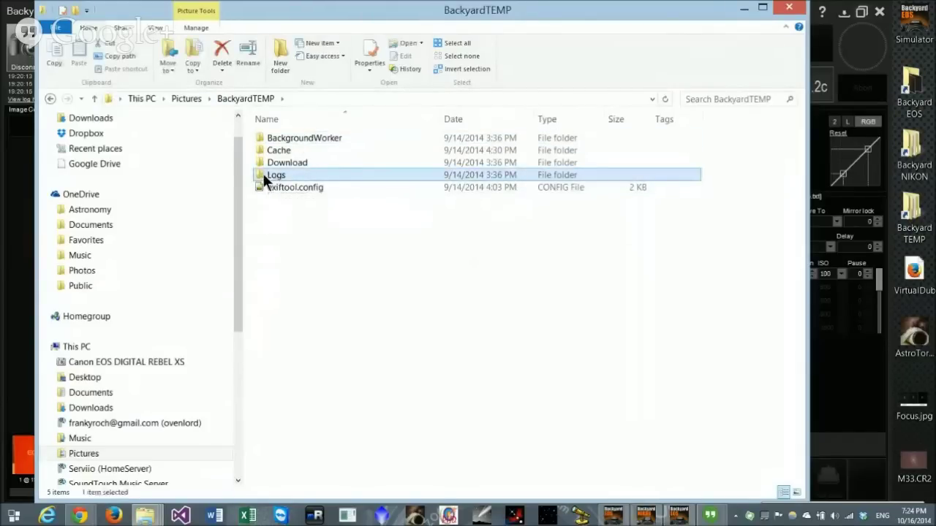
pyautogui.doubleClick(263, 173)
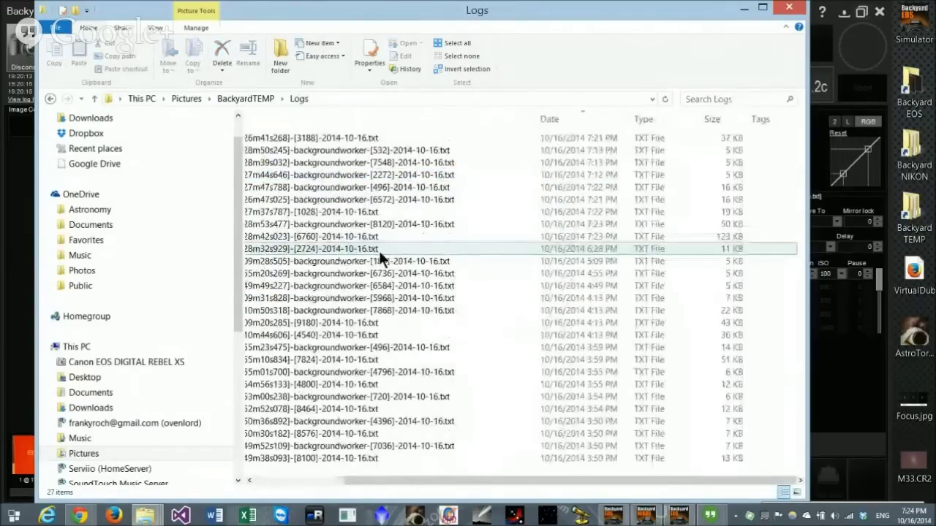
pyautogui.click(332, 137)
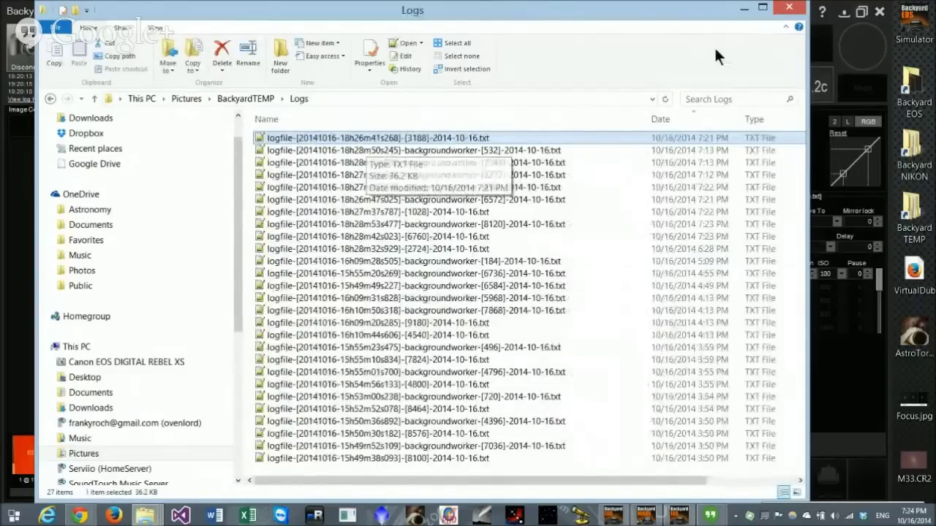
pyautogui.click(788, 9)
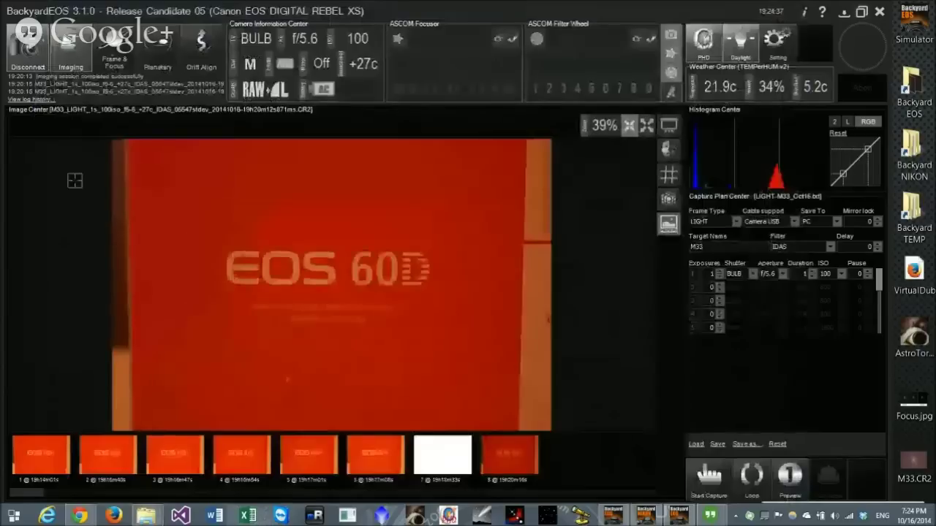
# Open the log folder directly from the log history, view its log files, and close the folder window.
pyautogui.click(29, 103)
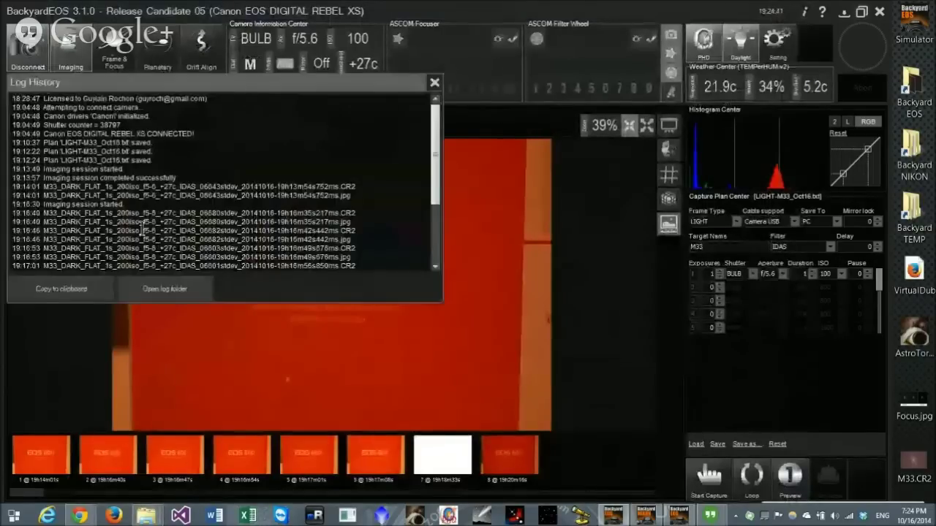
pyautogui.click(167, 290)
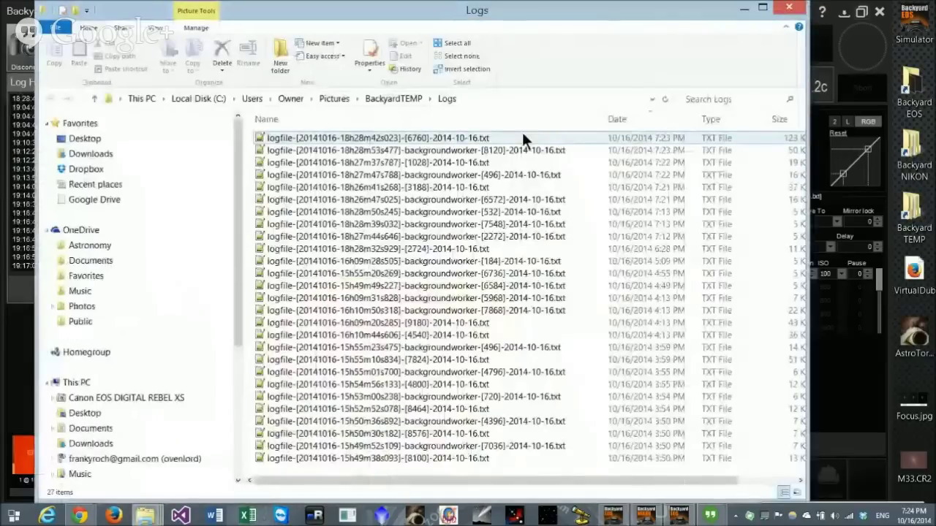
pyautogui.hotkey('alt', 'F4')
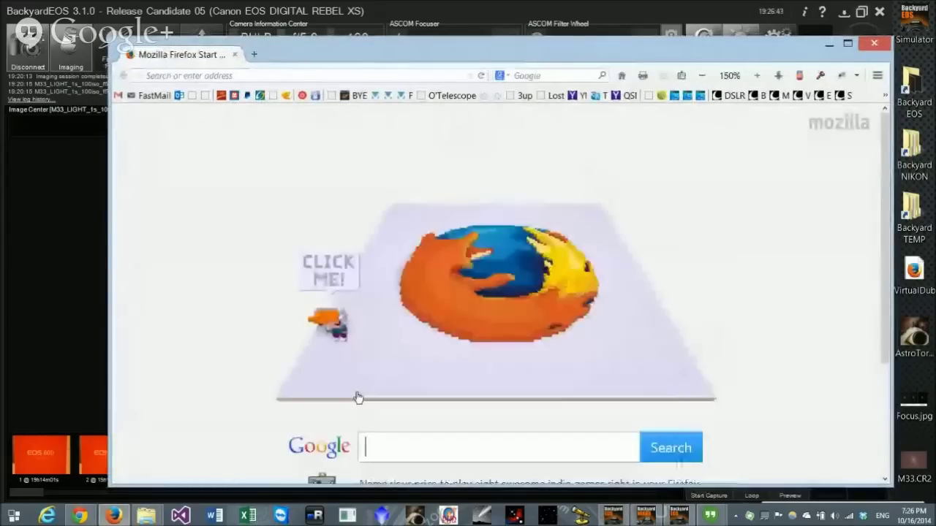
# In Firefox, search Google for "temperhum" and show the image results.
pyautogui.write('temp')
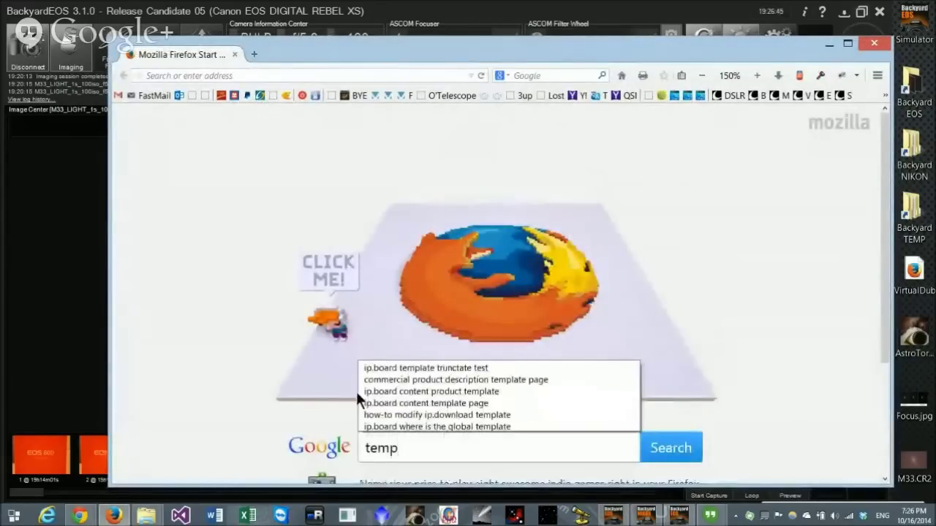
pyautogui.write('erhum')
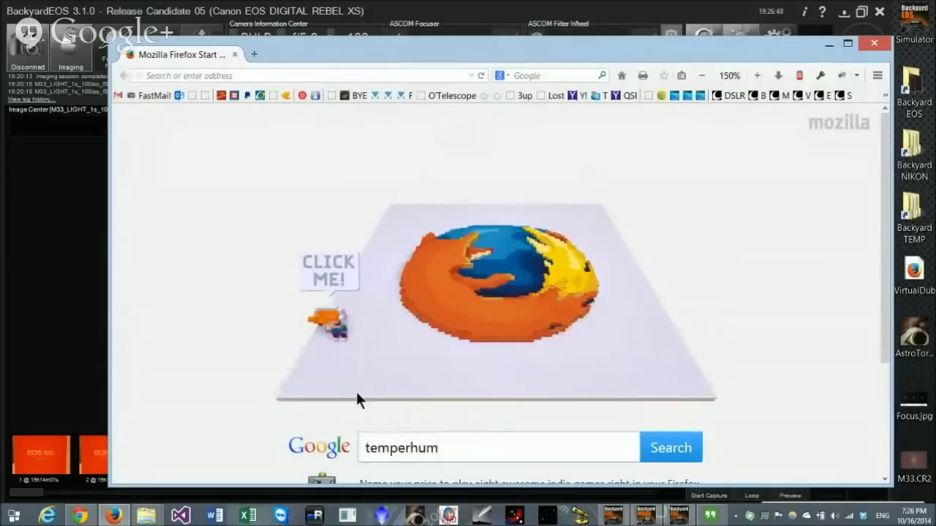
pyautogui.press('Return')
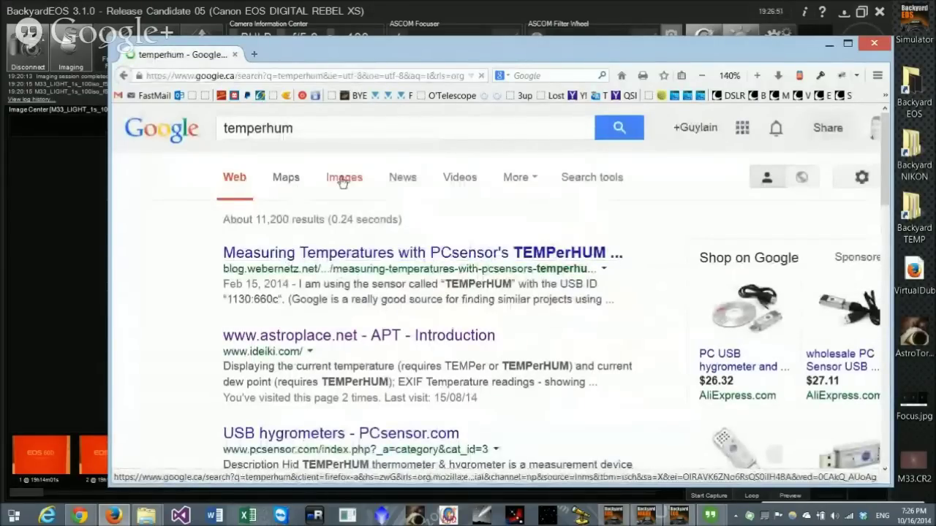
pyautogui.click(342, 179)
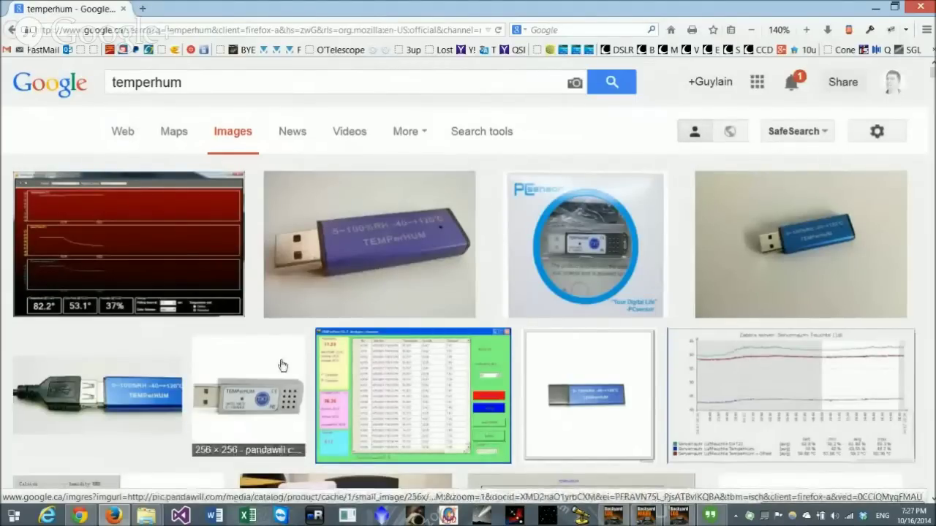
# View the enlarged picture of the grey TEMPerHUM USB sensor from pandawill, and close the browser.
pyautogui.scroll(-2, 283, 365)
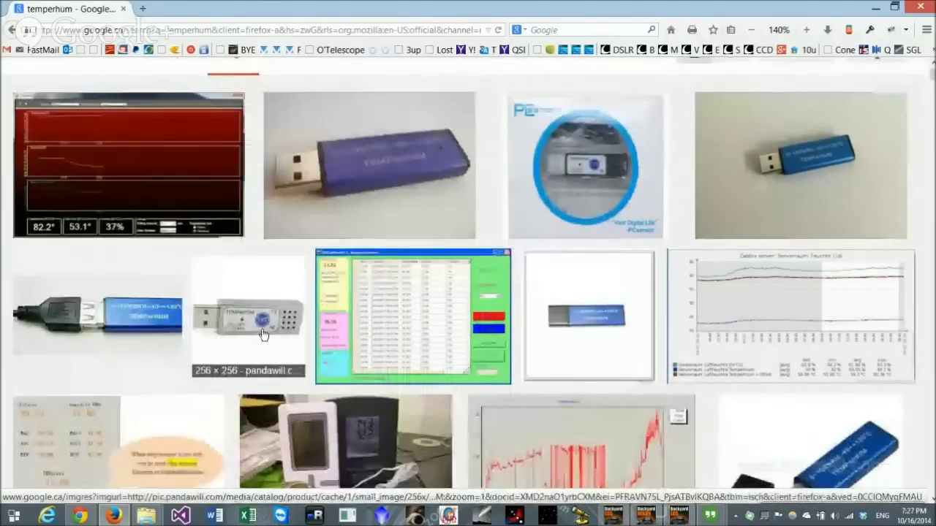
pyautogui.click(263, 335)
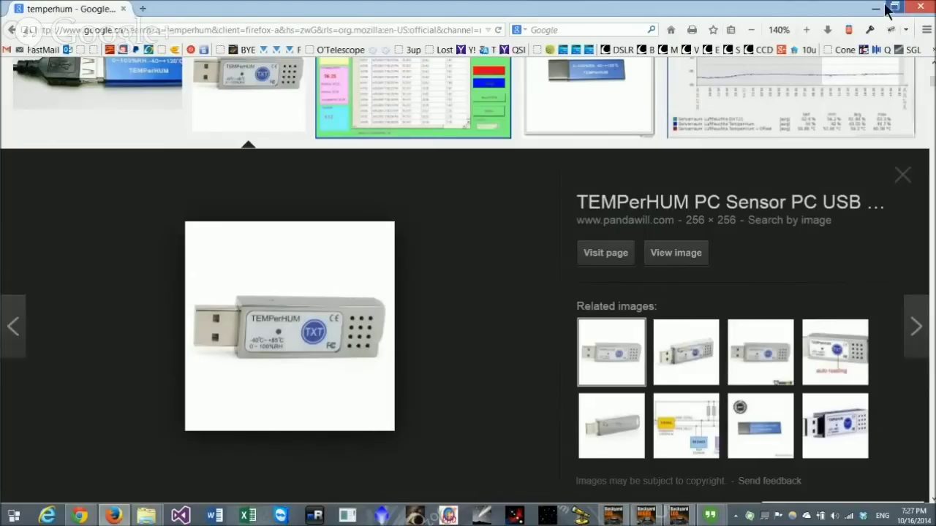
pyautogui.click(916, 8)
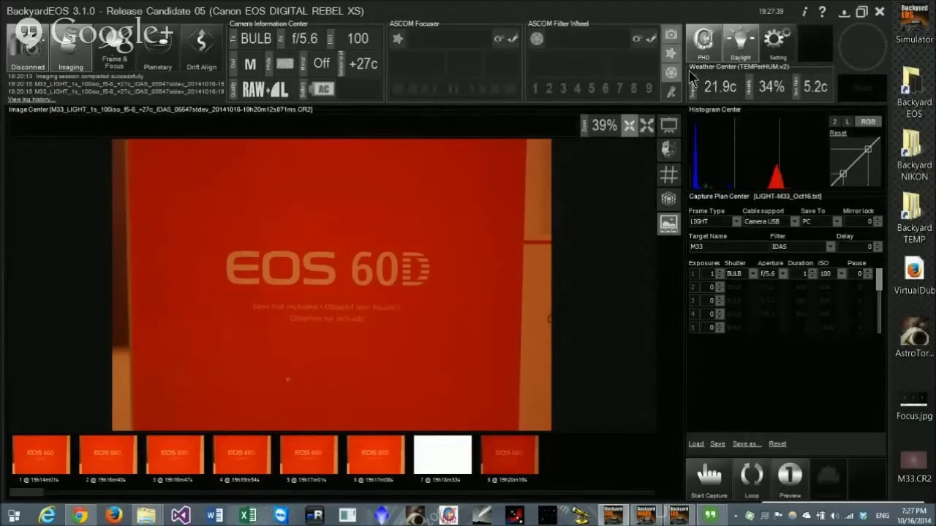
# Review the available weather provider options in the settings and close the settings without saving.
pyautogui.click(776, 43)
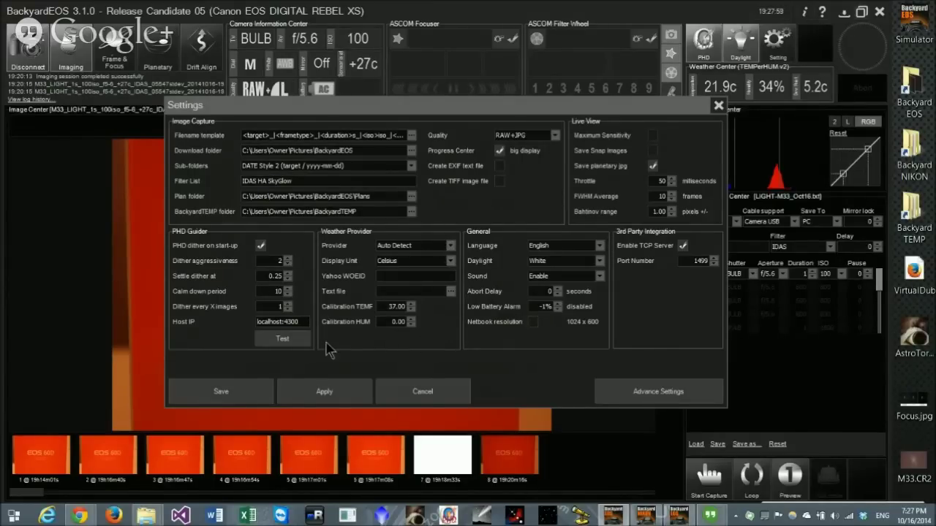
pyautogui.click(411, 248)
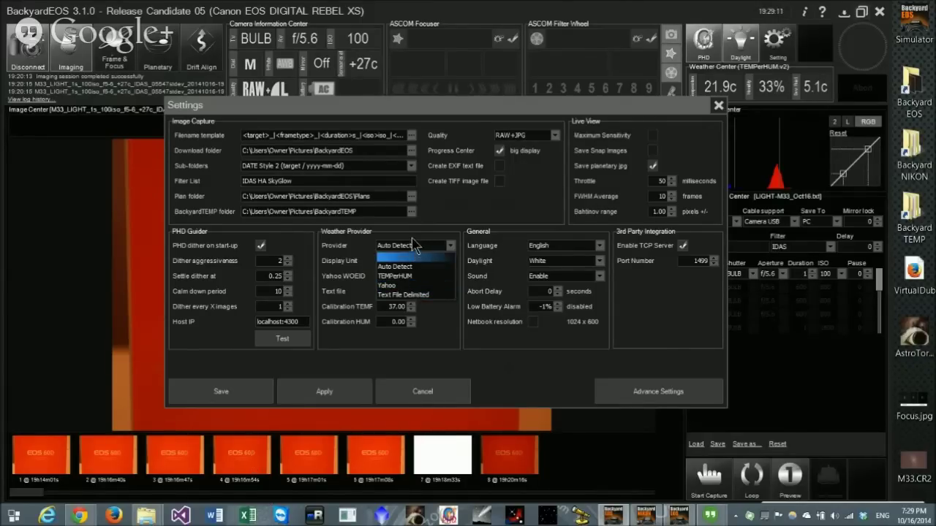
pyautogui.click(257, 457)
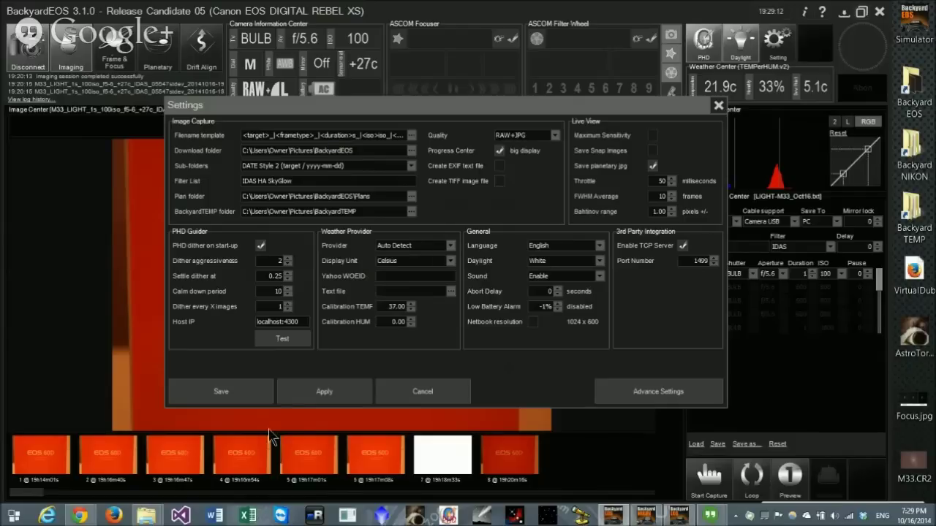
pyautogui.click(408, 397)
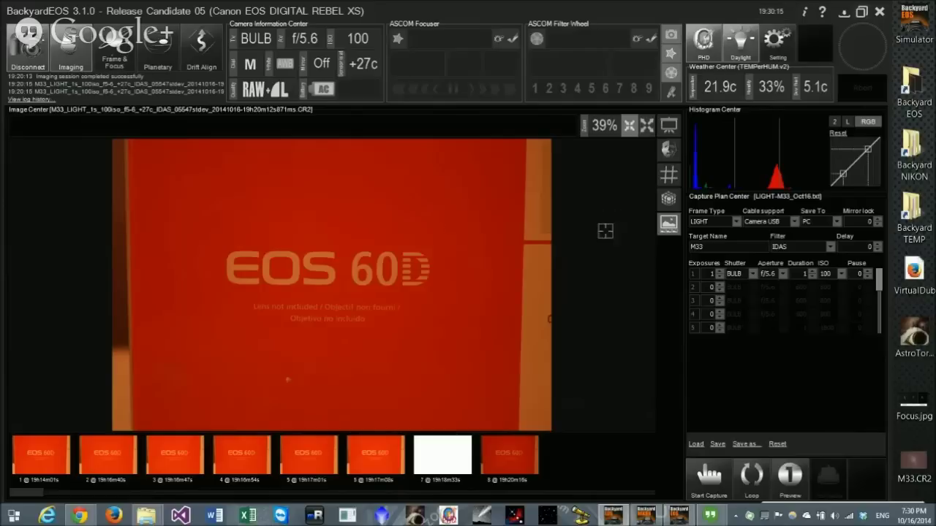
# Display the Exif data of the latest captured image and read through the BackyardEOS and complete tag lists.
pyautogui.click(667, 227)
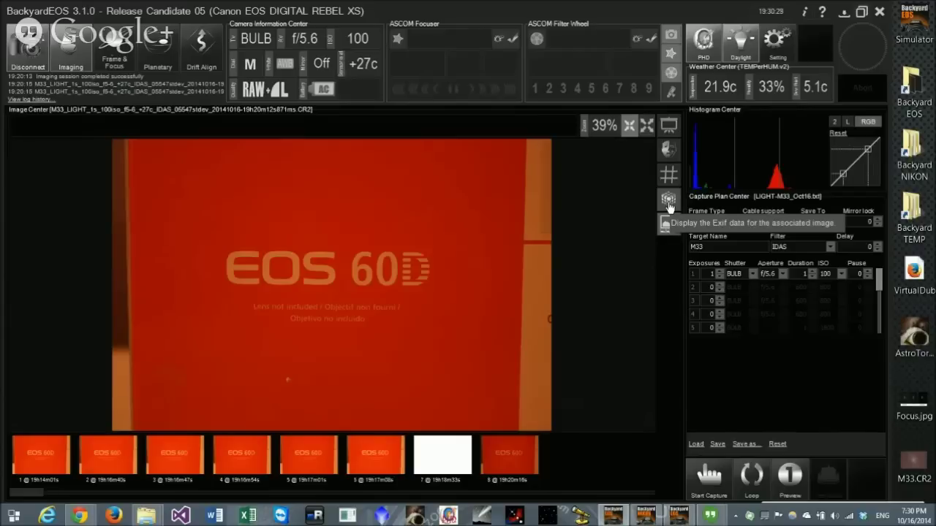
pyautogui.click(668, 203)
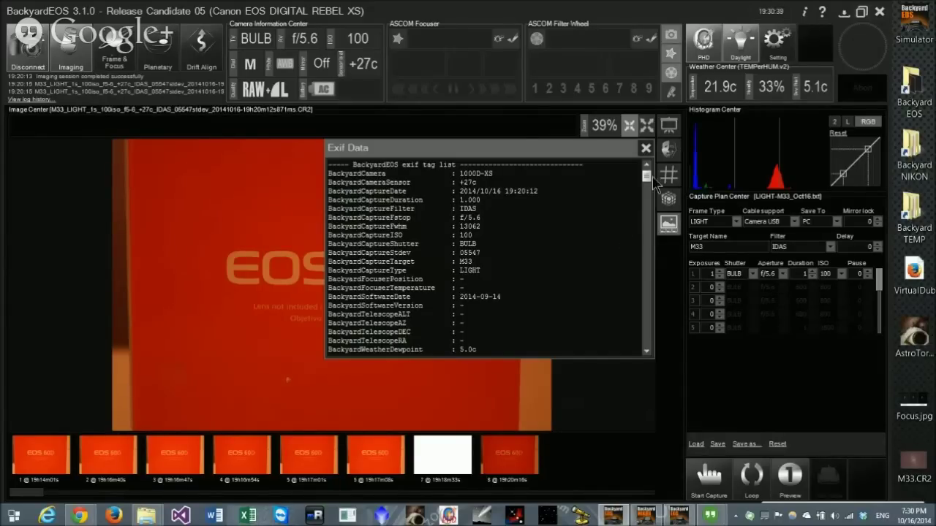
pyautogui.moveTo(646, 183); pyautogui.dragTo(647, 195)
pyautogui.moveTo(340, 174); pyautogui.dragTo(470, 305)
pyautogui.click(527, 260)
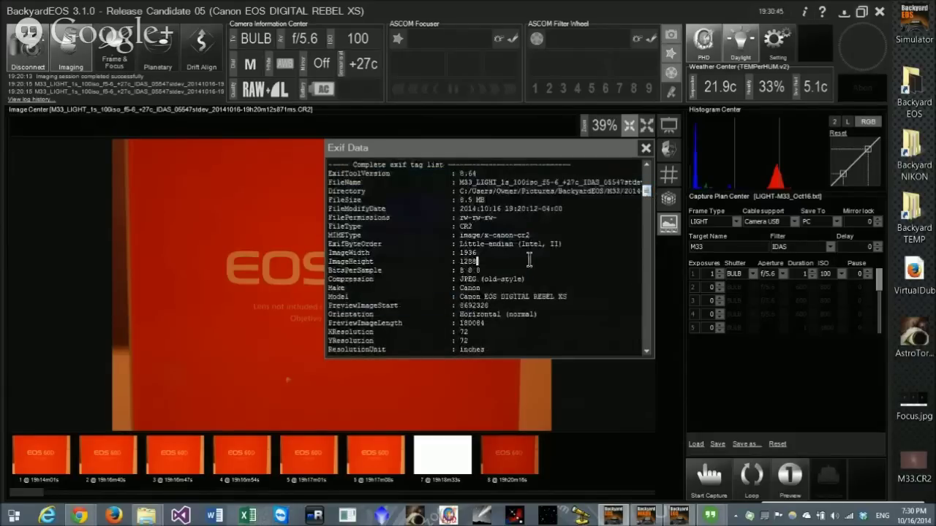
pyautogui.scroll(-6, 472, 289)
pyautogui.scroll(-12, 471, 288)
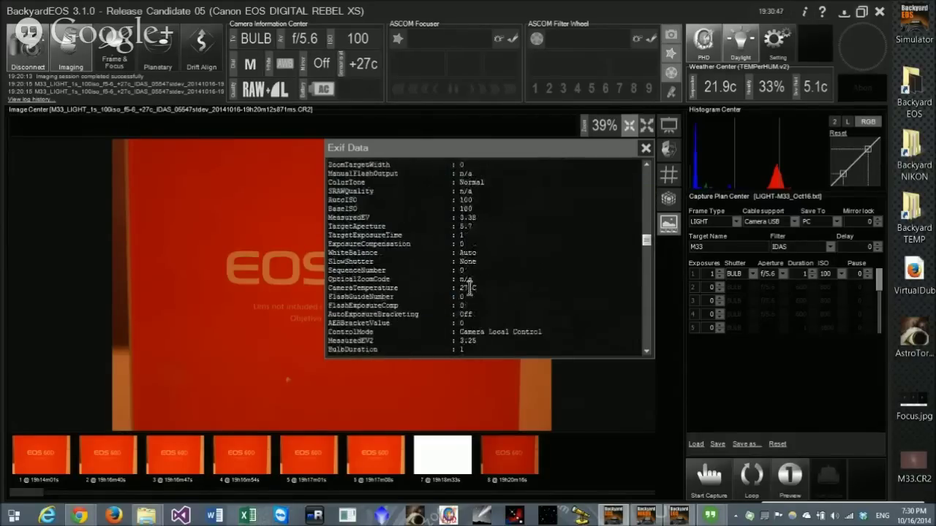
pyautogui.scroll(-8, 468, 287)
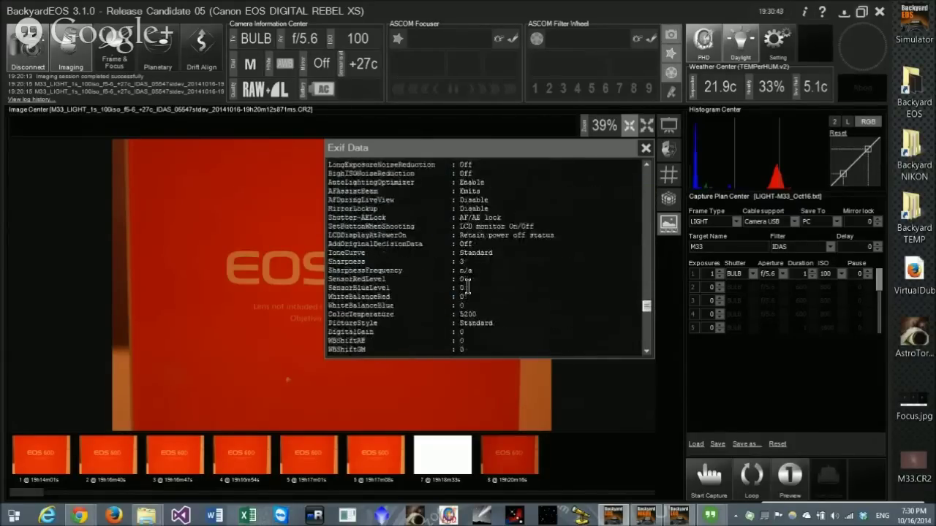
pyautogui.scroll(-5, 466, 287)
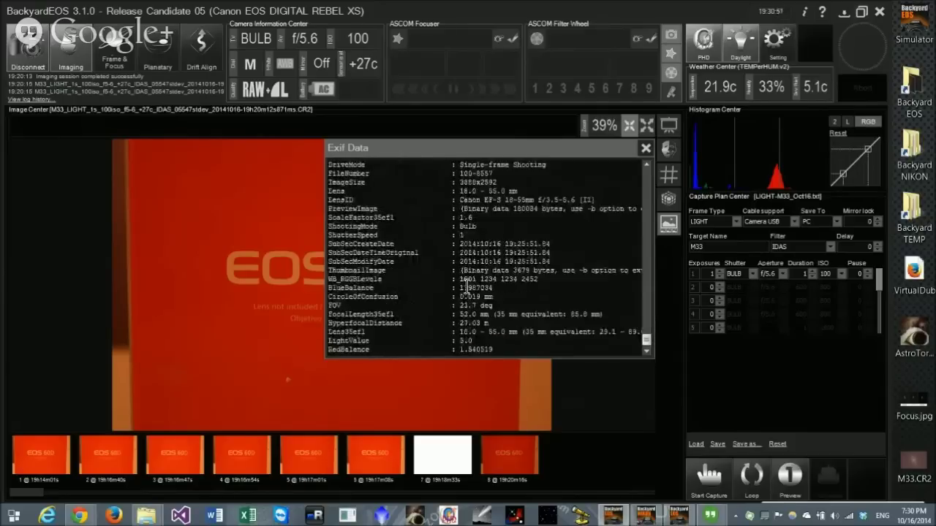
pyautogui.scroll(15, 466, 287)
pyautogui.scroll(15, 467, 288)
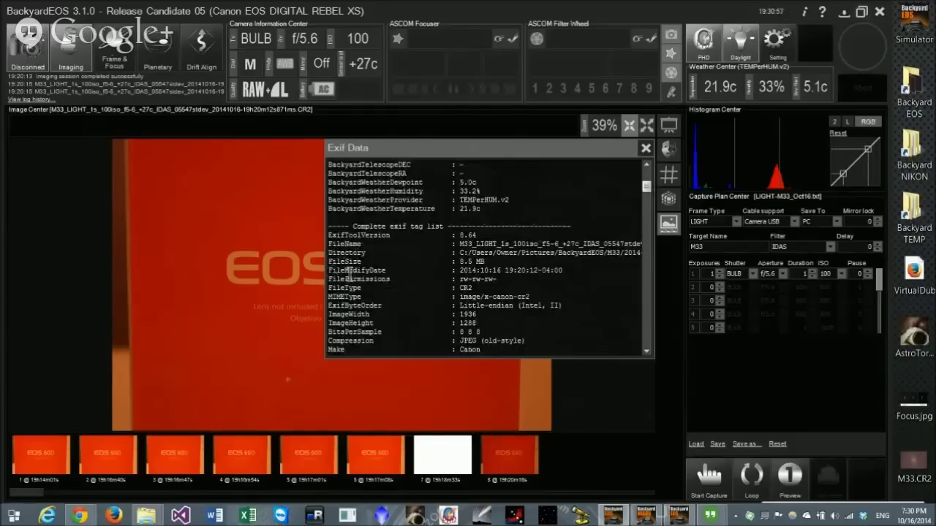
# Examine the image dimensions, weather tags, camera sensor temperature and capture filter in the Exif data.
pyautogui.moveTo(485, 287); pyautogui.dragTo(458, 287)
pyautogui.moveTo(485, 323); pyautogui.dragTo(363, 306)
pyautogui.click(502, 314)
pyautogui.moveTo(482, 209); pyautogui.dragTo(335, 189)
pyautogui.scroll(7, 442, 260)
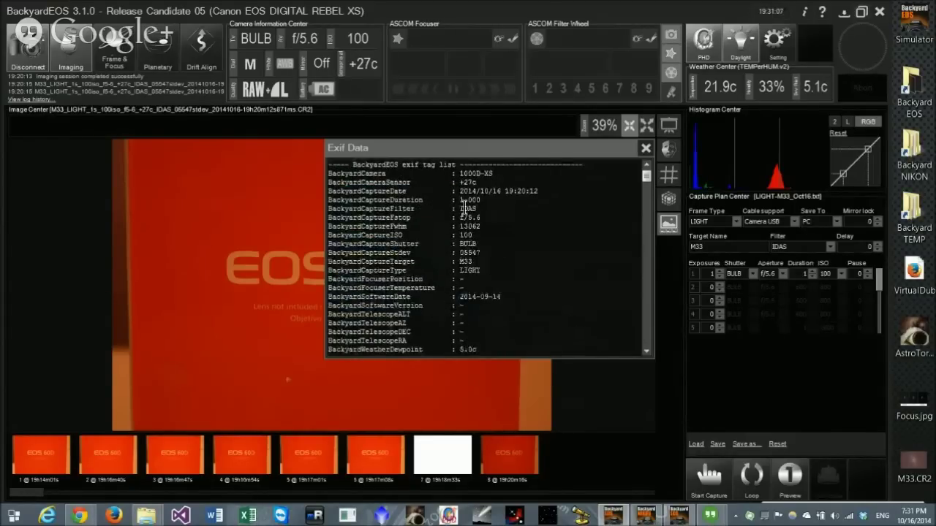
pyautogui.moveTo(459, 182); pyautogui.dragTo(478, 183)
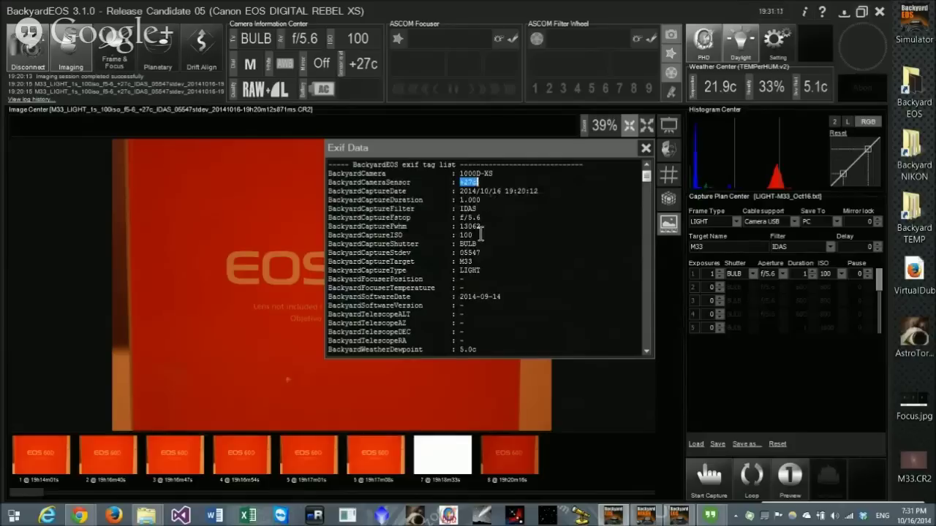
pyautogui.moveTo(478, 209); pyautogui.dragTo(461, 208)
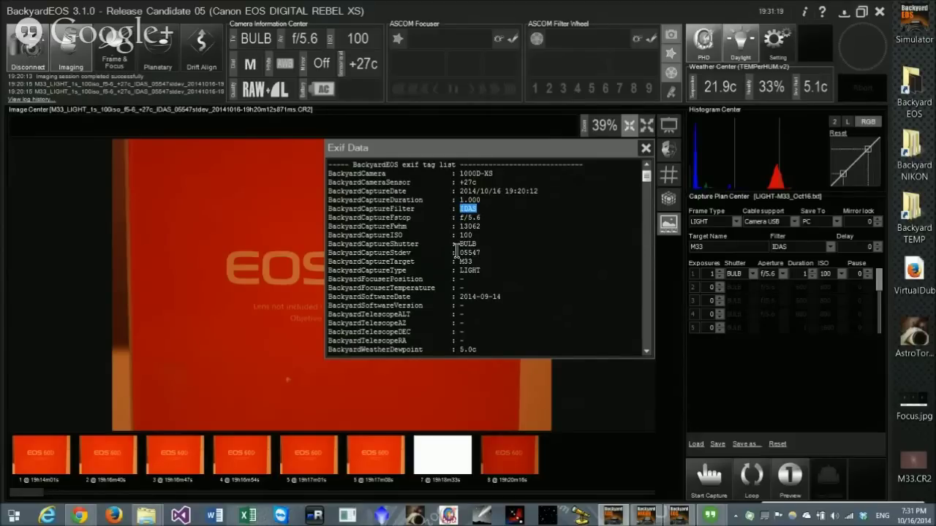
# Examine the dewpoint, humidity, provider and temperature weather tags, and close the Exif data.
pyautogui.scroll(-3, 479, 263)
pyautogui.moveTo(485, 289); pyautogui.dragTo(320, 267)
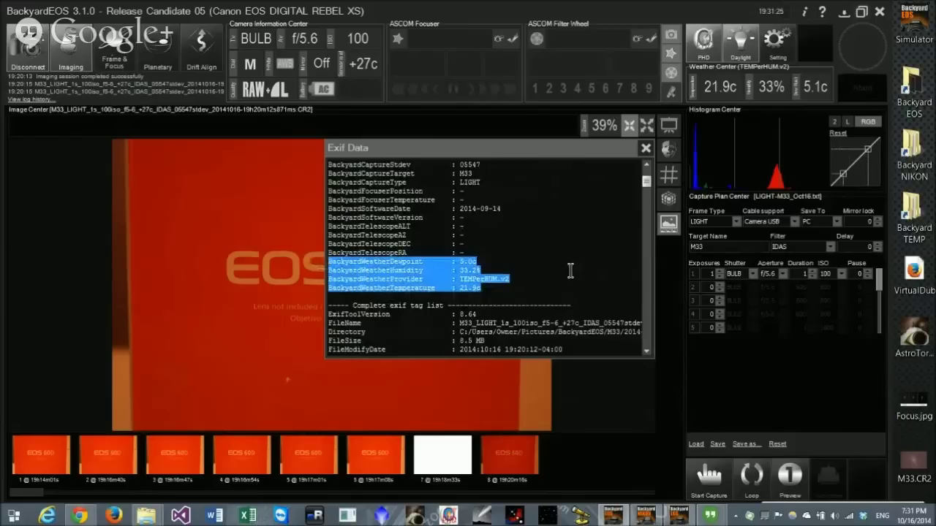
pyautogui.click(525, 260)
pyautogui.moveTo(527, 280); pyautogui.dragTo(414, 272)
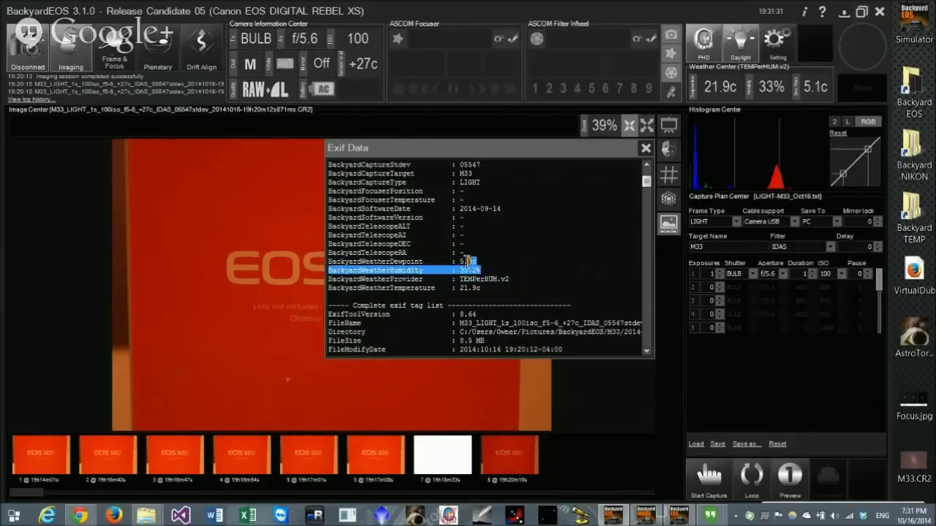
pyautogui.click(443, 269)
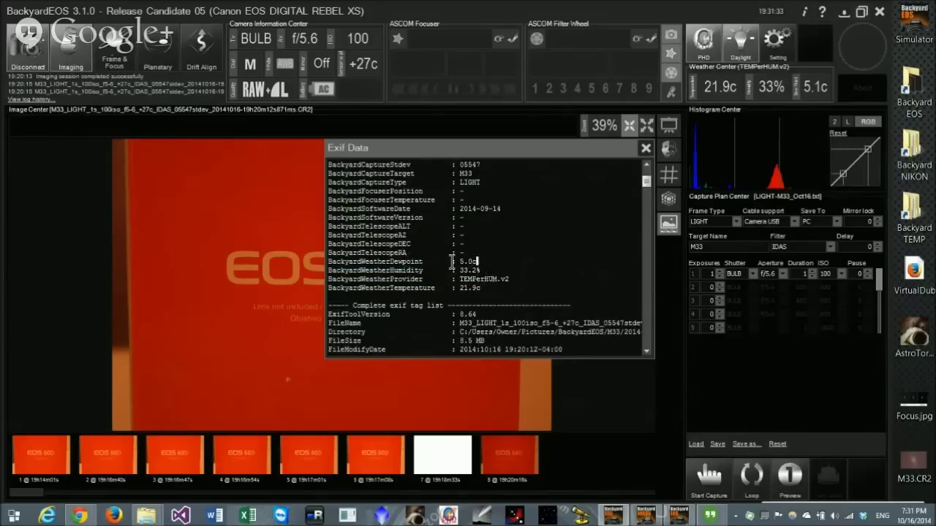
pyautogui.moveTo(459, 262); pyautogui.dragTo(480, 262)
pyautogui.click(489, 263)
pyautogui.moveTo(489, 287); pyautogui.dragTo(303, 267)
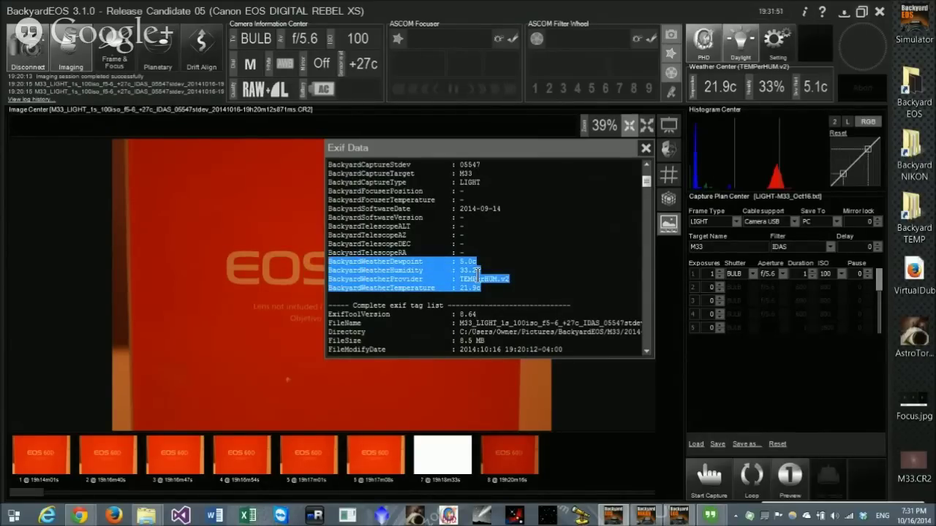
pyautogui.click(644, 151)
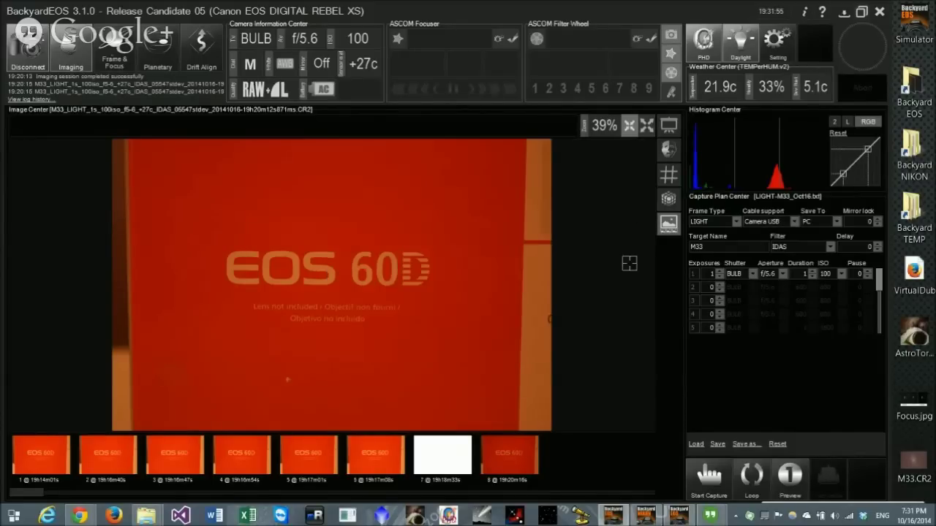
# Set the weather provider's display unit to Fahrenheit and save the settings.
pyautogui.click(777, 44)
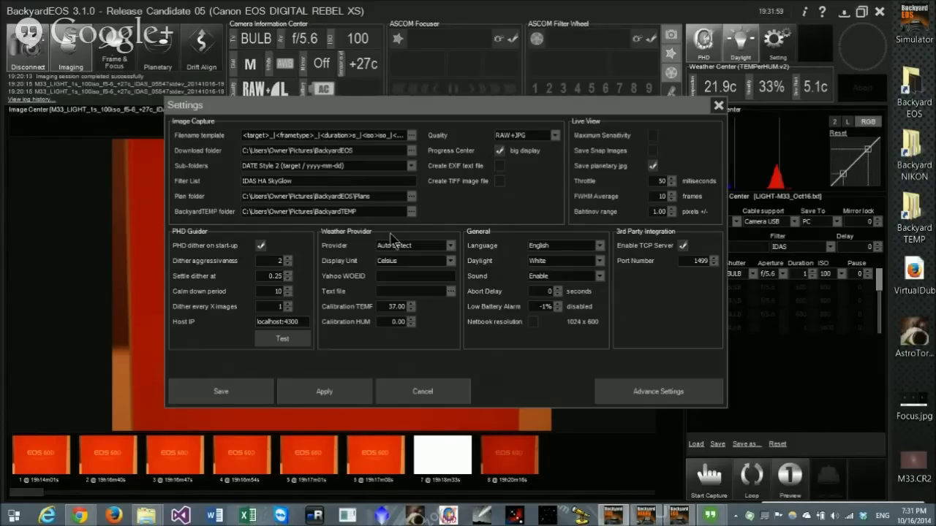
pyautogui.click(449, 262)
pyautogui.click(393, 282)
pyautogui.click(245, 402)
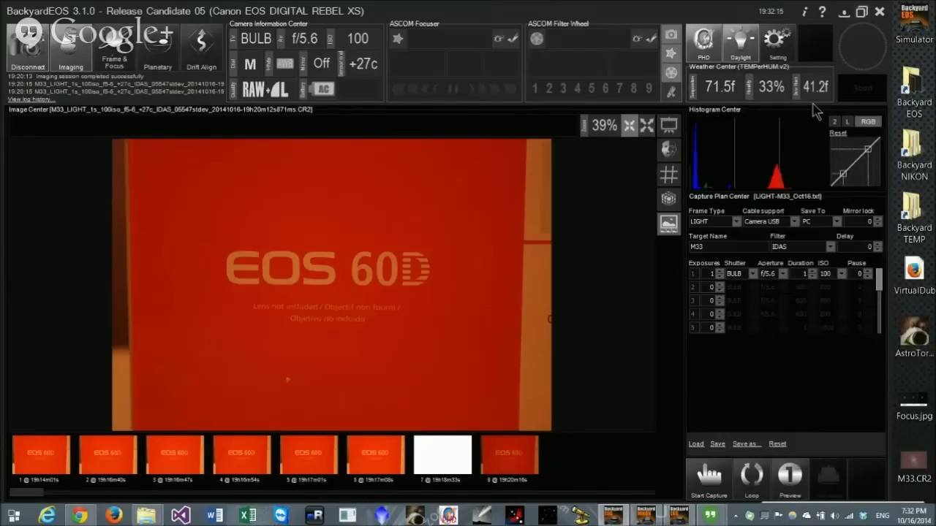
# Capture a new M33 light frame with the current plan and review the weather tags in its Exif data.
pyautogui.click(716, 482)
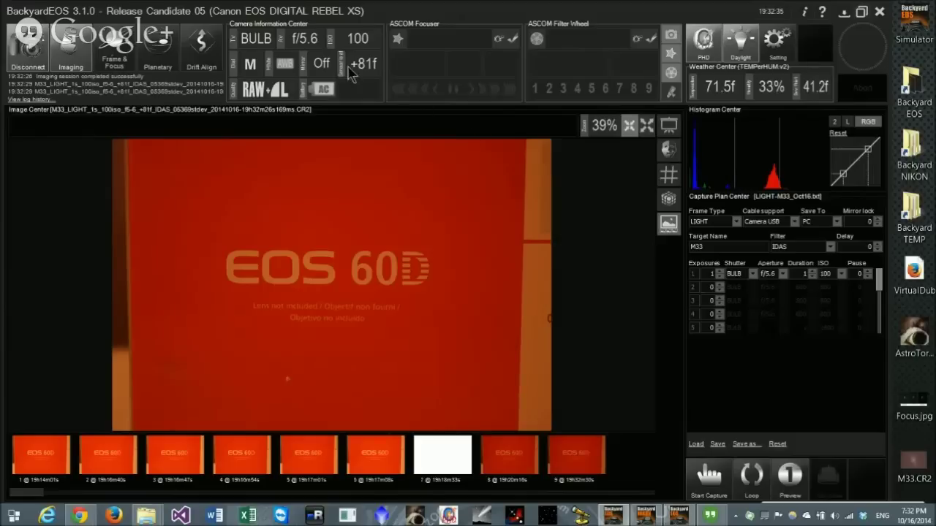
pyautogui.click(668, 220)
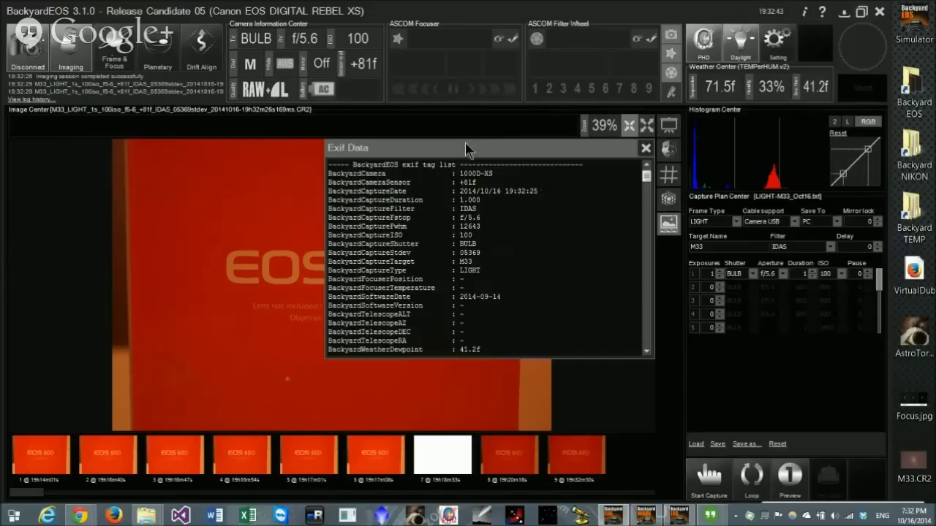
pyautogui.click(646, 352)
pyautogui.click(647, 352)
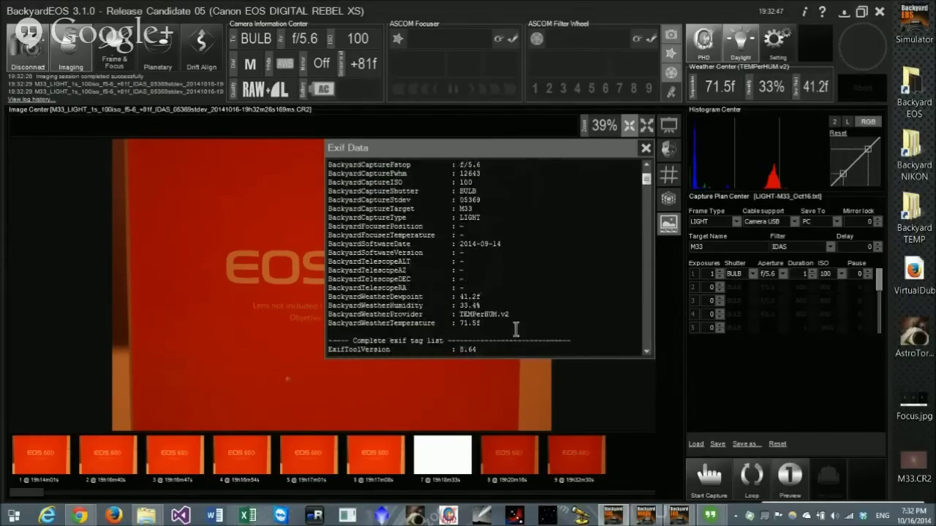
pyautogui.moveTo(515, 327); pyautogui.dragTo(332, 295)
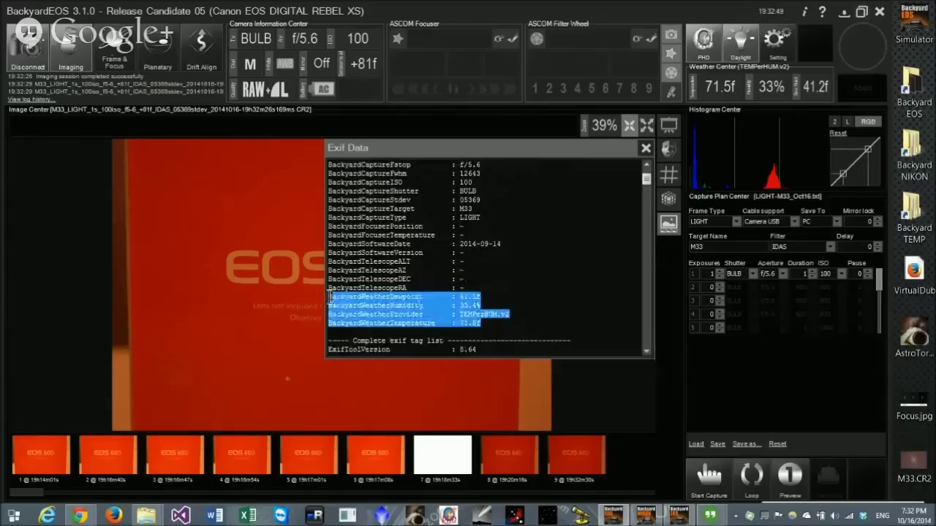
pyautogui.click(645, 147)
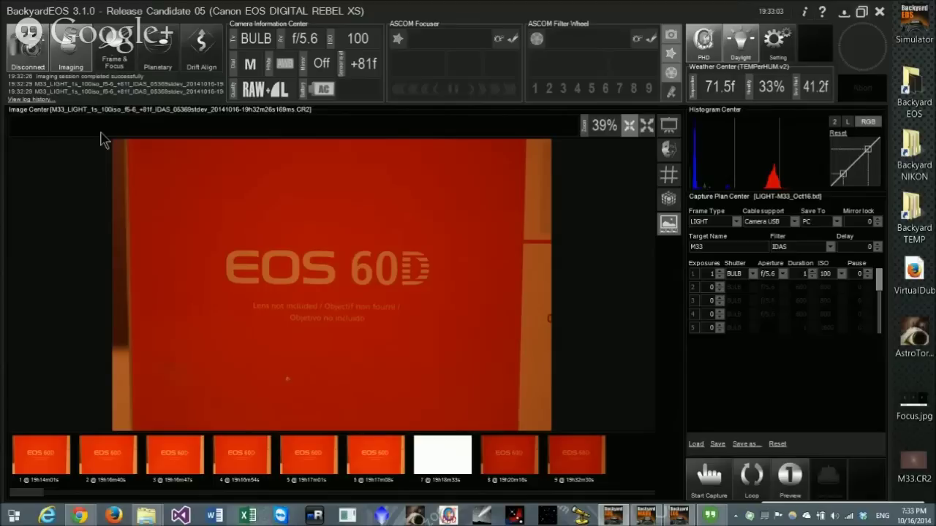
# Edit the filename template in the settings and clear the <temperature>_ entry from Name item 6.
pyautogui.click(773, 43)
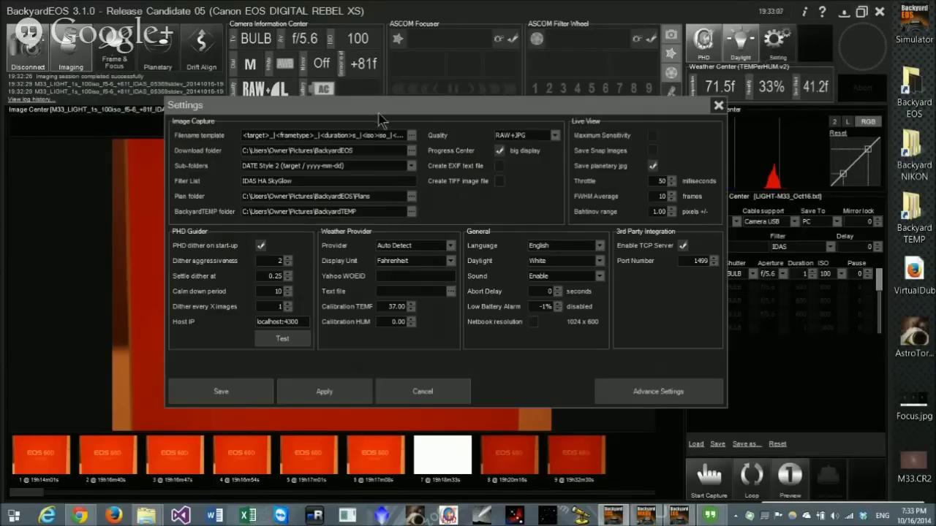
pyautogui.click(411, 135)
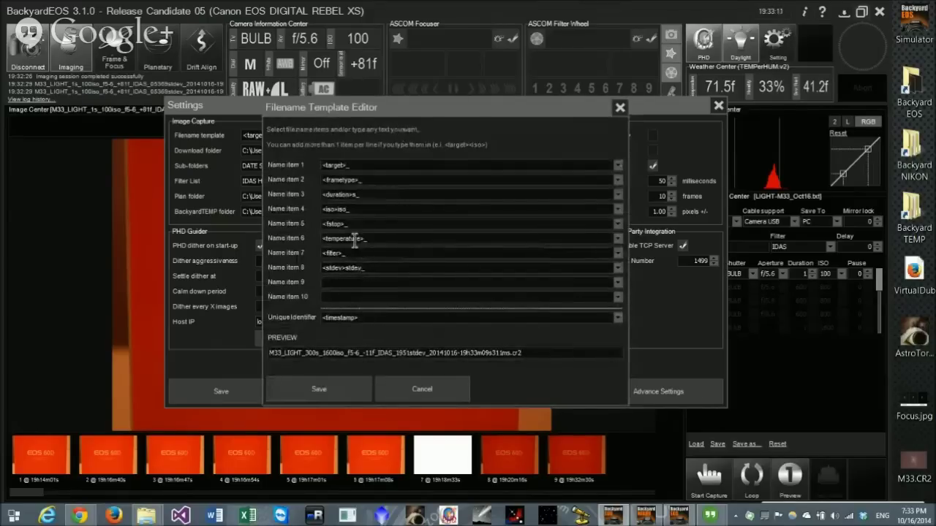
pyautogui.click(381, 239)
pyautogui.press('BackSpace')
pyautogui.hotkey('ctrl', 'shift', 'Left')
pyautogui.hotkey('ctrl', 'shift', 'Left')
pyautogui.hotkey('ctrl', 'shift', 'Left')
pyautogui.press('BackSpace')
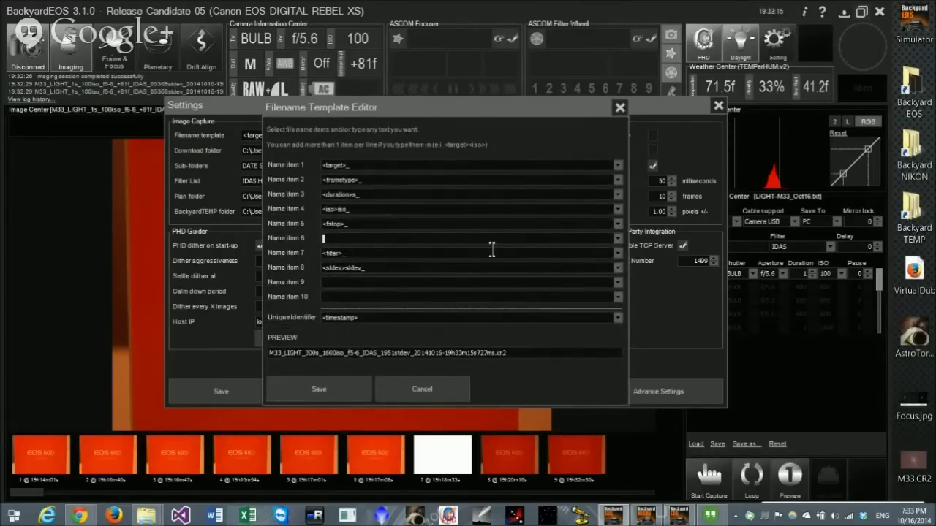
# Set Name item 7 of the filename template to <ambient>, save the template and settings, and capture a new frame.
pyautogui.click(618, 253)
pyautogui.scroll(-2, 354, 336)
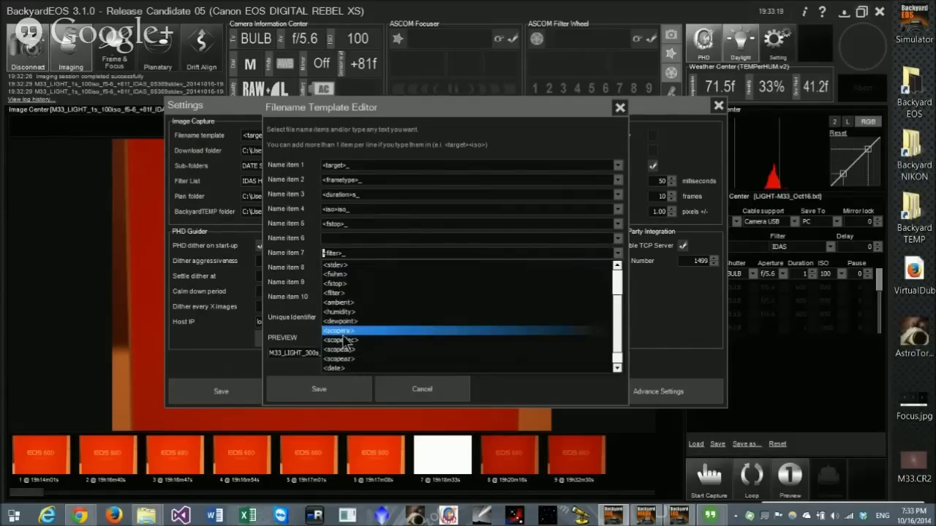
pyautogui.click(362, 302)
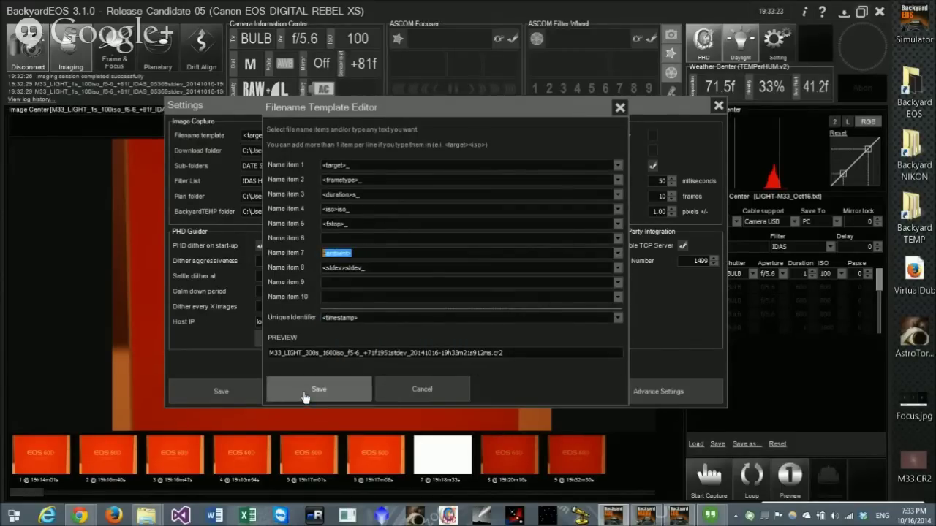
pyautogui.click(305, 394)
pyautogui.click(220, 392)
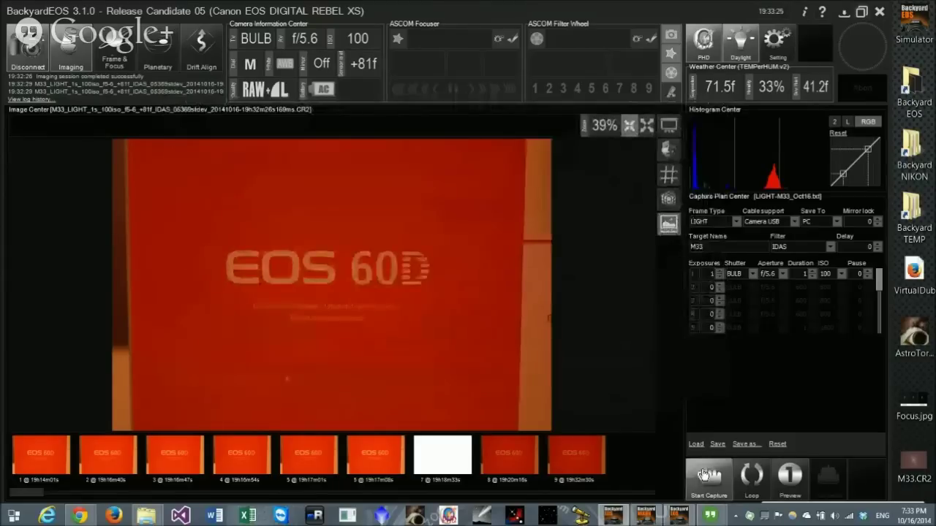
pyautogui.click(708, 481)
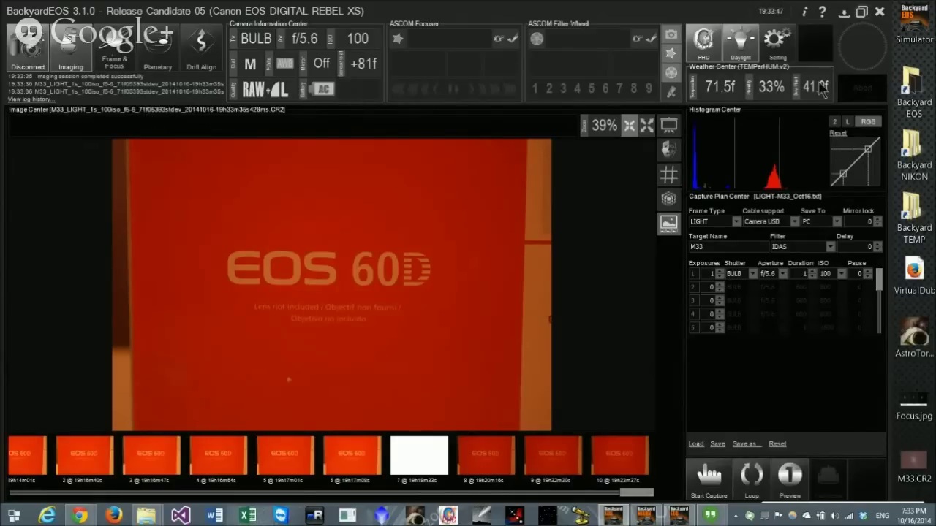
# Change Name item 7 of the filename template to <ambient>_, save the template and settings, and capture a new frame.
pyautogui.click(787, 59)
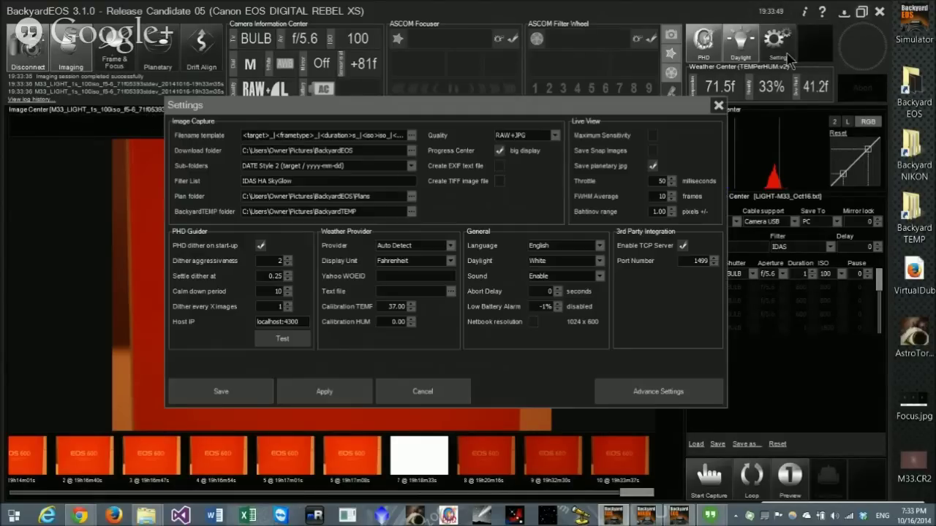
pyautogui.click(413, 140)
pyautogui.click(357, 253)
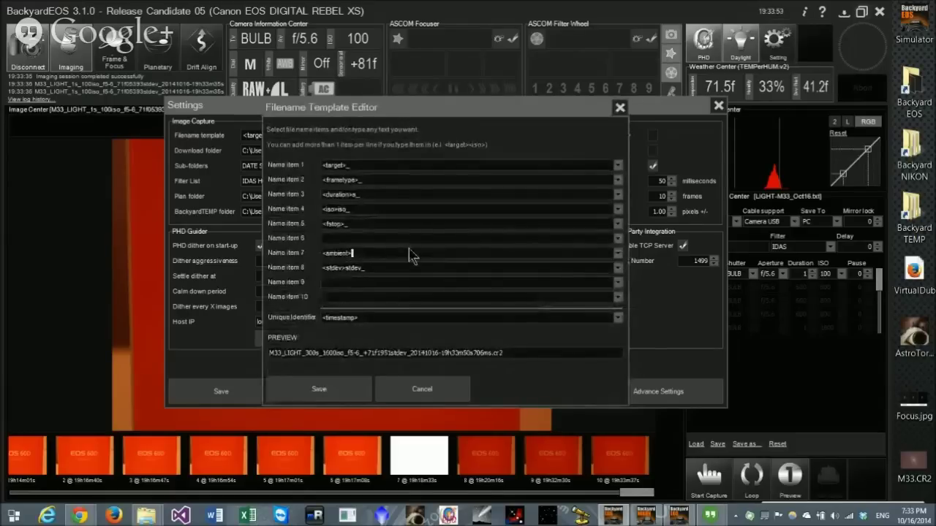
pyautogui.write('_')
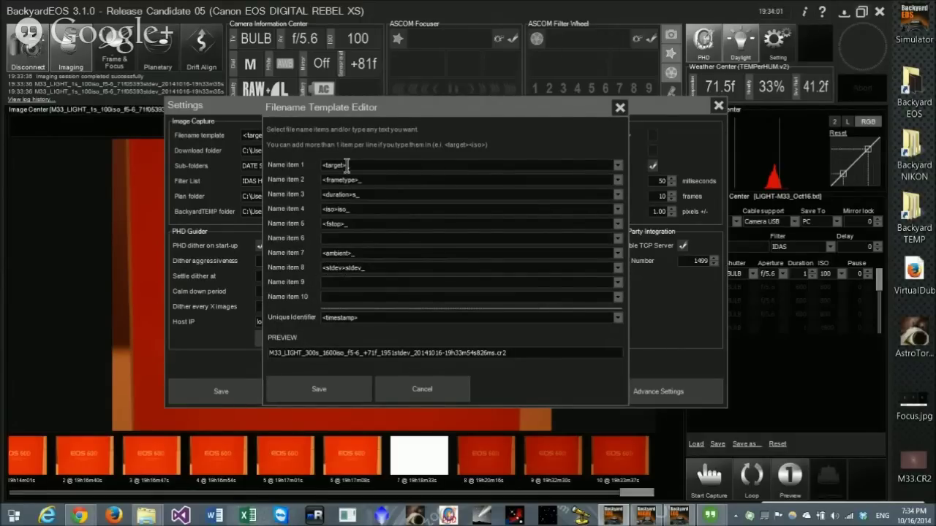
pyautogui.click(333, 395)
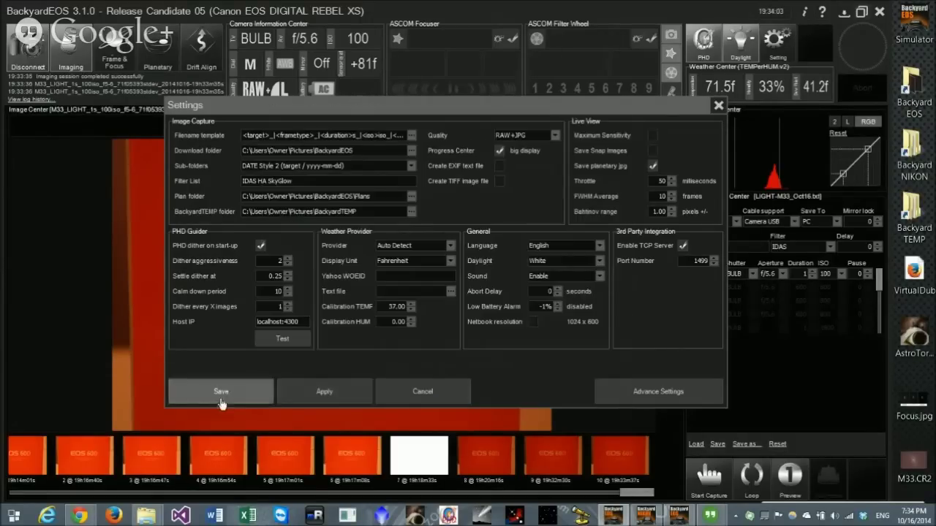
pyautogui.click(220, 395)
pyautogui.click(711, 485)
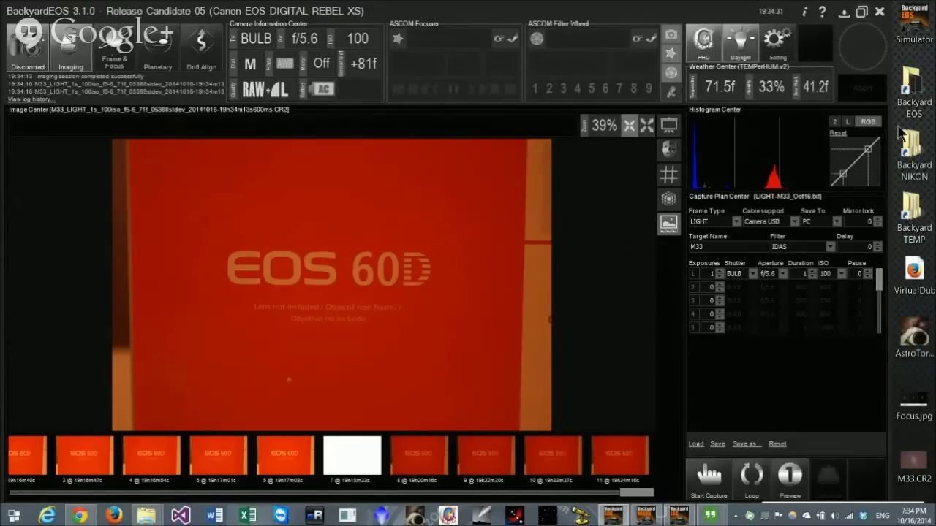
# Open the BackyardEOS pictures folder from the desktop and go to its M33\2014-10-16 subfolder.
pyautogui.doubleClick(914, 86)
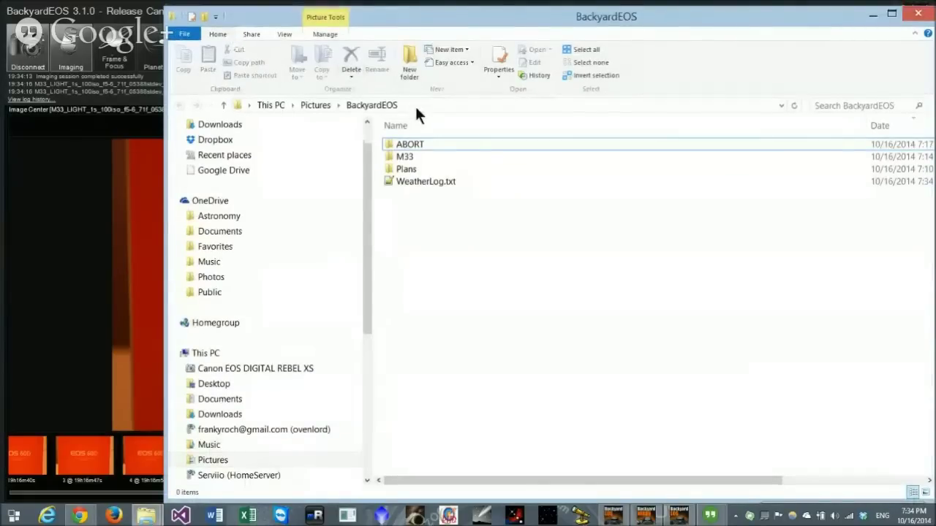
pyautogui.click(415, 103)
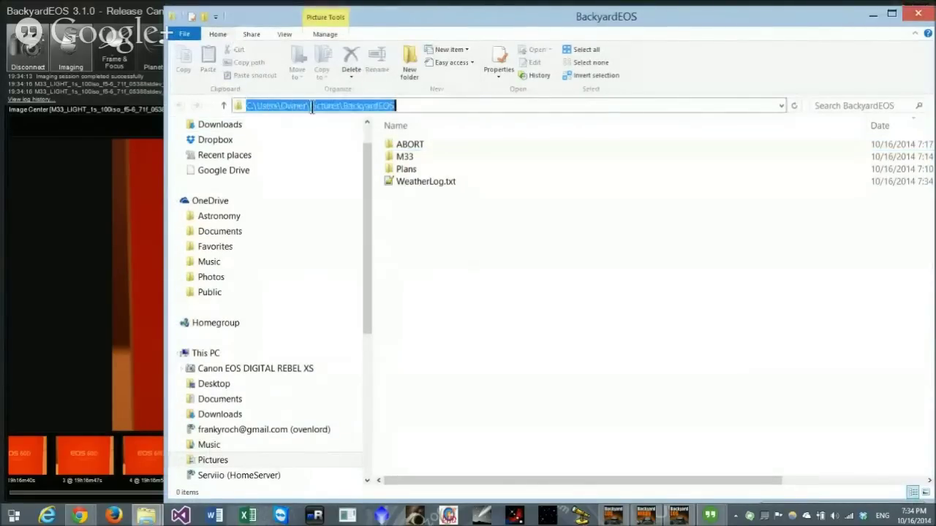
pyautogui.moveTo(456, 17); pyautogui.dragTo(382, 19)
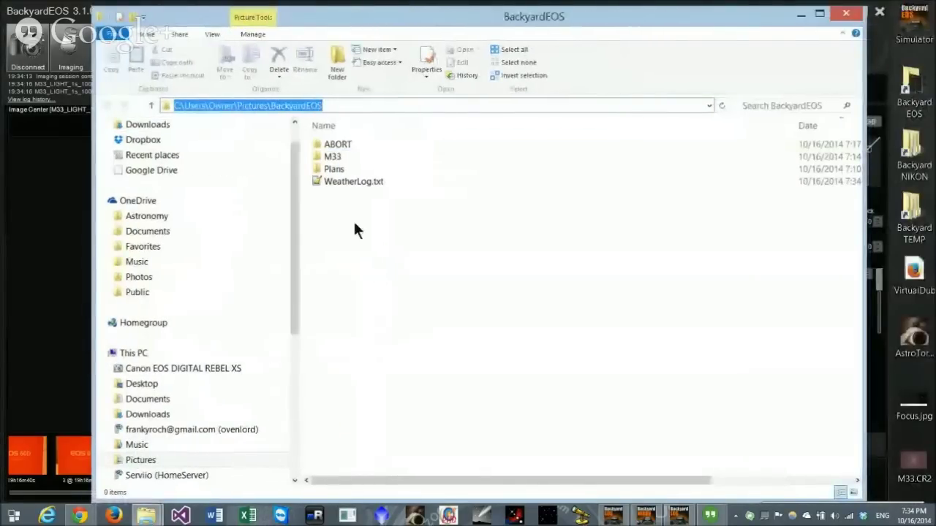
pyautogui.doubleClick(322, 157)
pyautogui.doubleClick(314, 145)
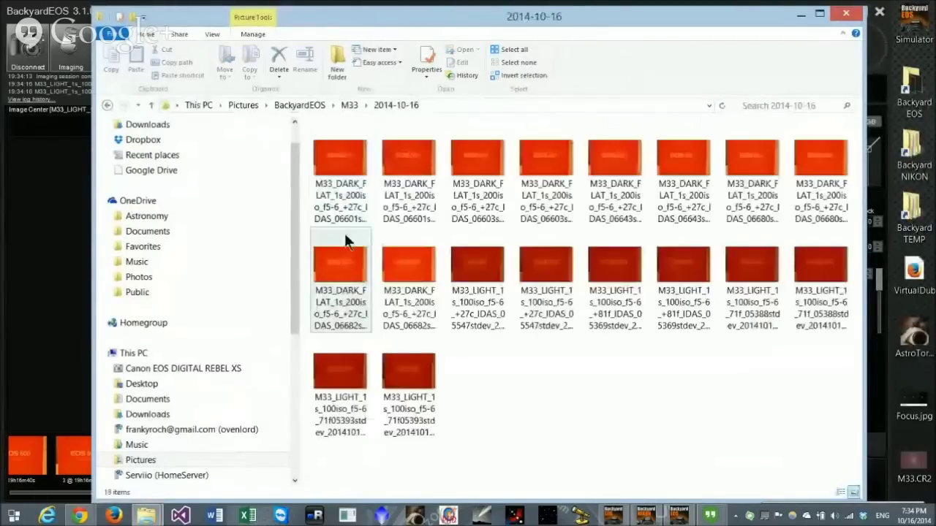
# Show the 2014-10-16 captures as a list, compare the temperature parts of the file names, and close the folder window.
pyautogui.click(210, 34)
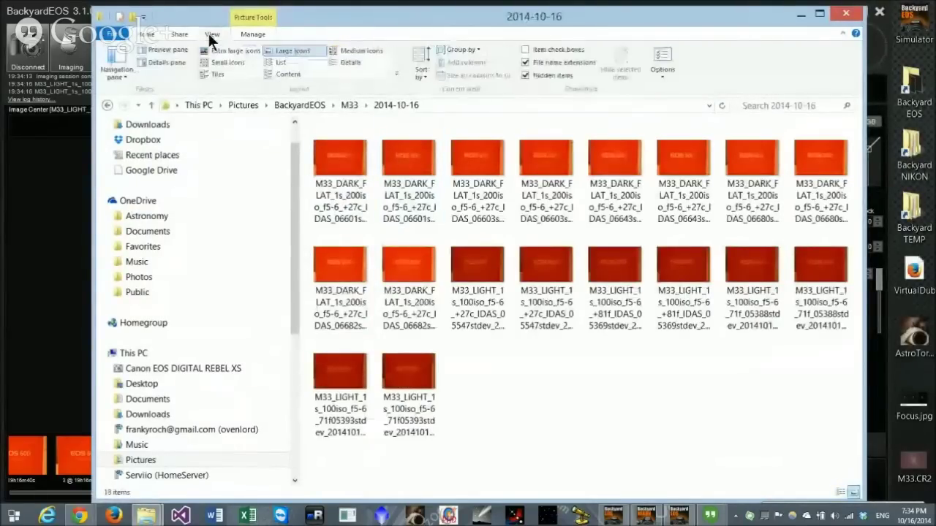
pyautogui.click(280, 65)
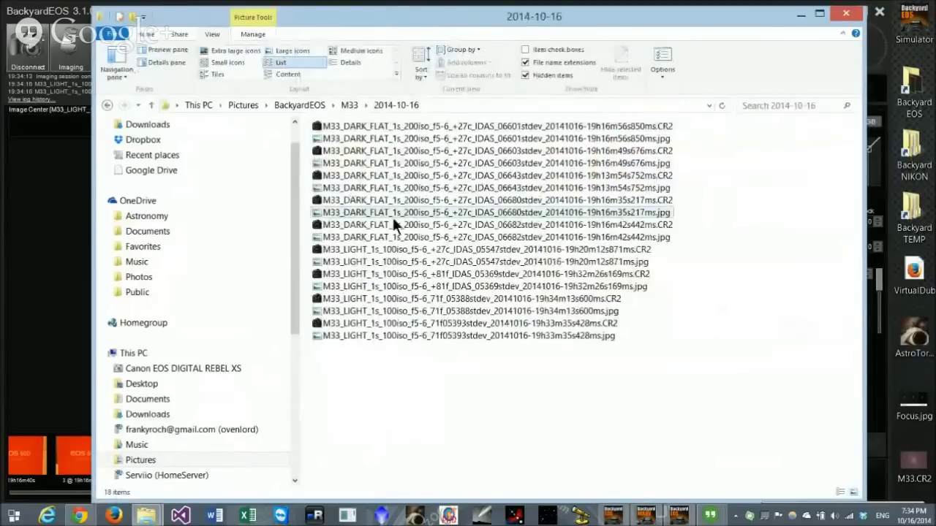
pyautogui.moveTo(416, 274)
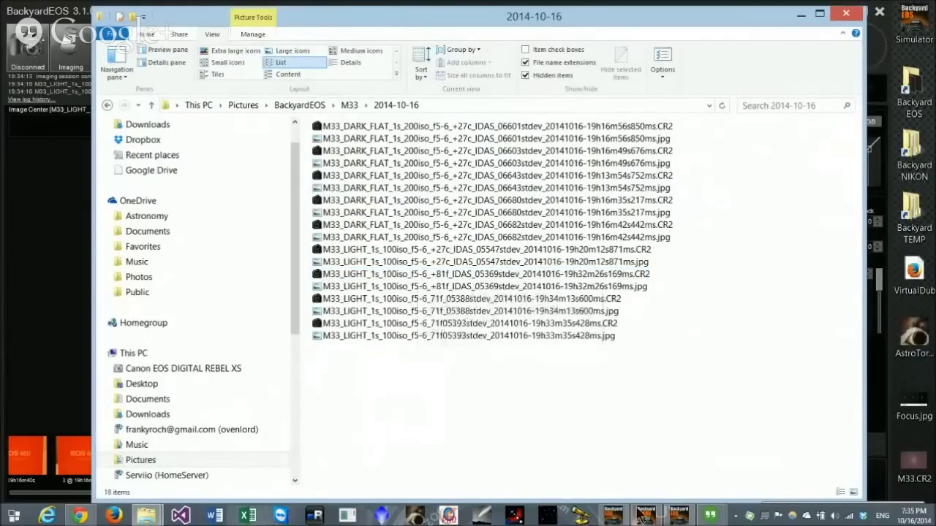
pyautogui.moveTo(645, 516)
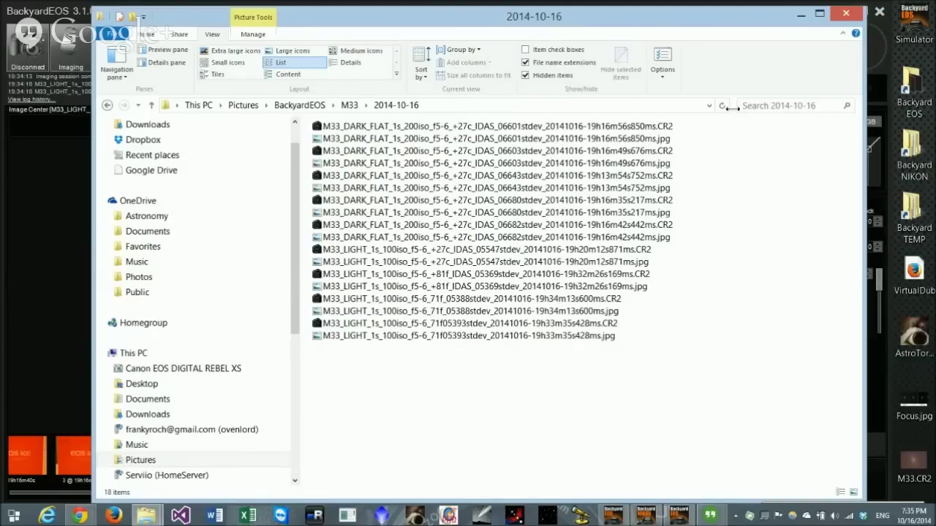
pyautogui.click(845, 14)
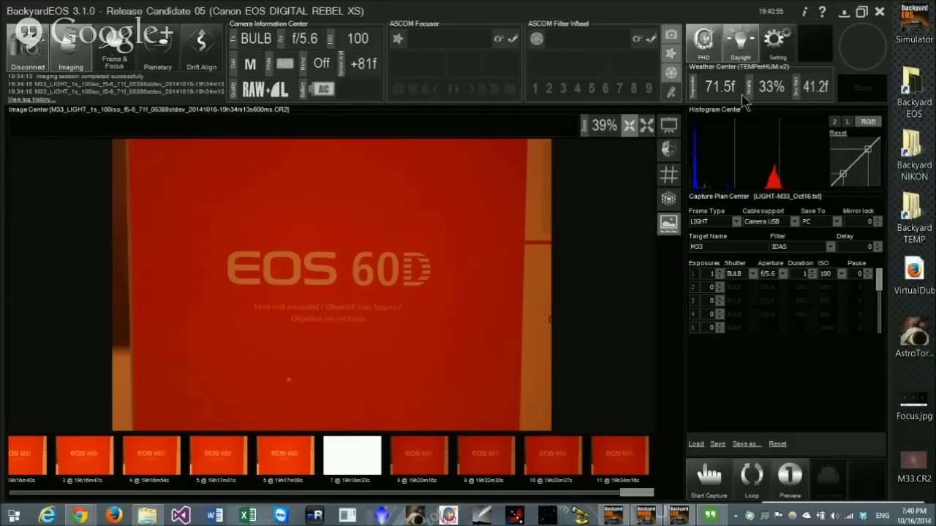
# Examine the weather provider's temperature and humidity calibration fields in the settings, then leave the settings without saving.
pyautogui.click(782, 47)
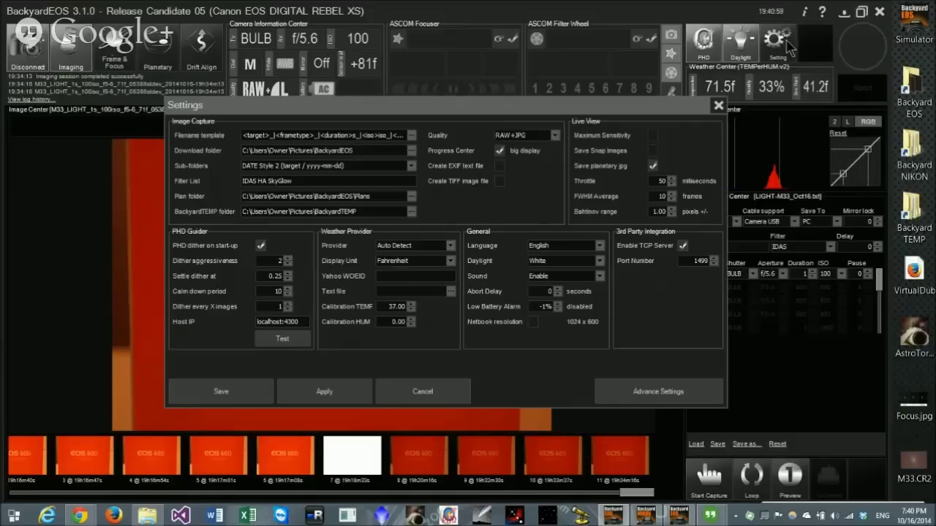
pyautogui.click(719, 107)
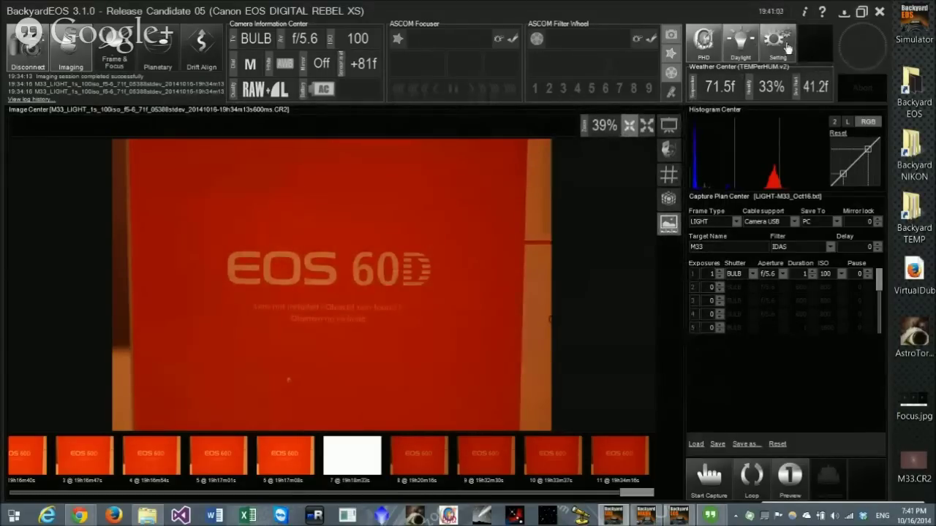
pyautogui.click(788, 48)
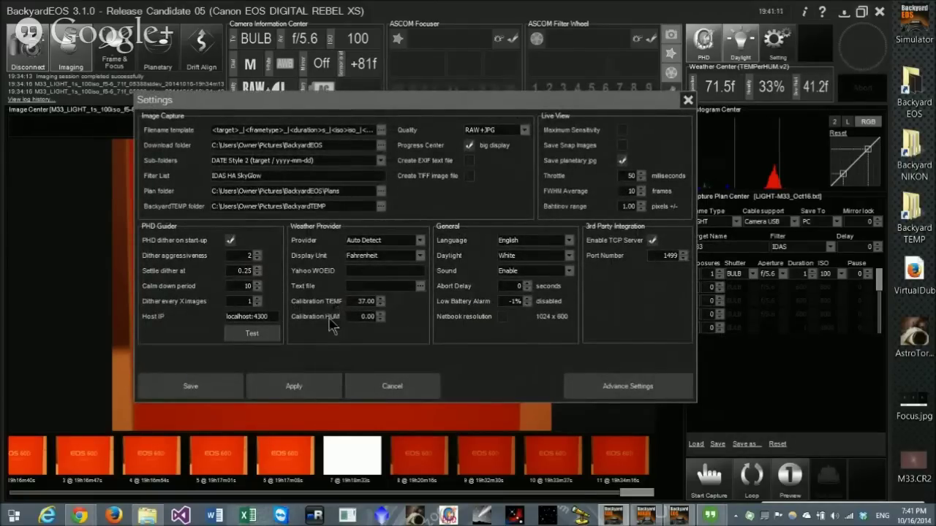
pyautogui.moveTo(409, 103); pyautogui.dragTo(396, 113)
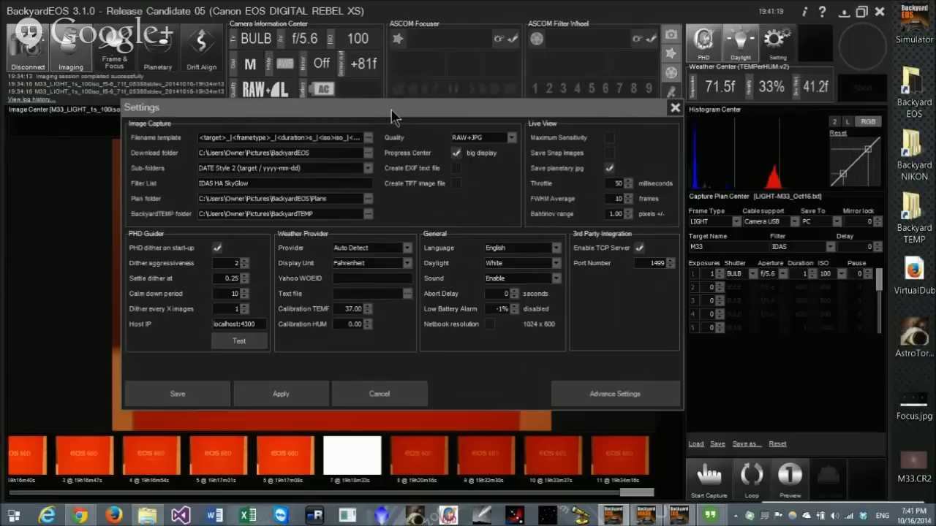
pyautogui.doubleClick(344, 308)
pyautogui.click(354, 324)
pyautogui.doubleClick(344, 309)
pyautogui.click(340, 320)
pyautogui.click(339, 308)
pyautogui.click(346, 308)
pyautogui.doubleClick(349, 309)
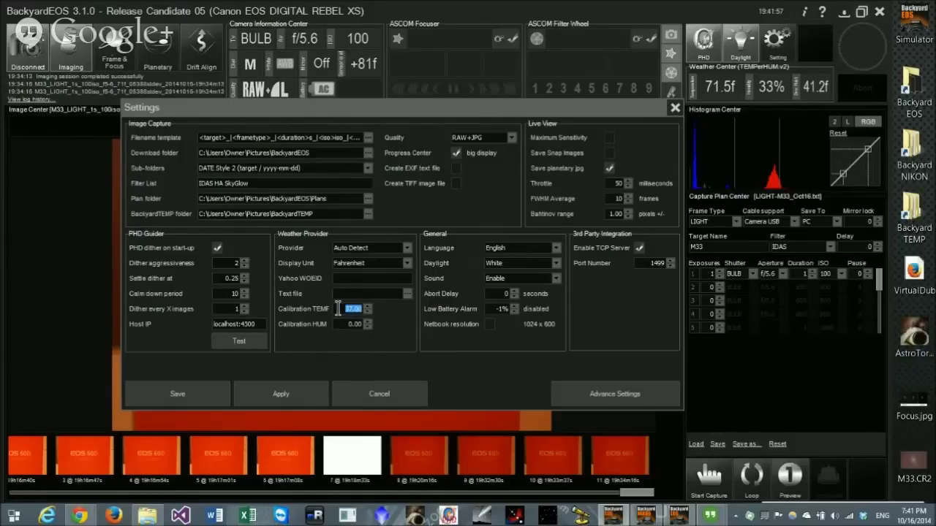
pyautogui.click(345, 324)
pyautogui.doubleClick(353, 309)
pyautogui.click(351, 326)
pyautogui.moveTo(365, 115); pyautogui.dragTo(360, 113)
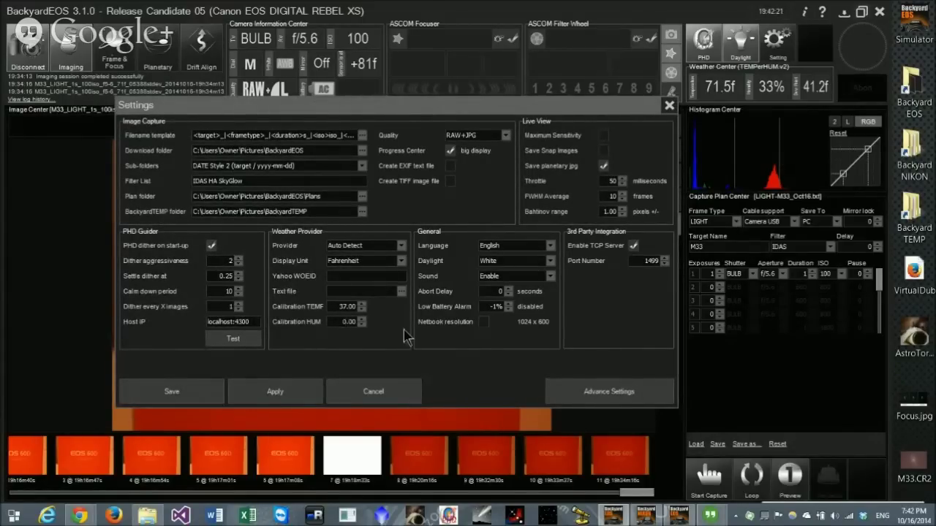
pyautogui.doubleClick(338, 306)
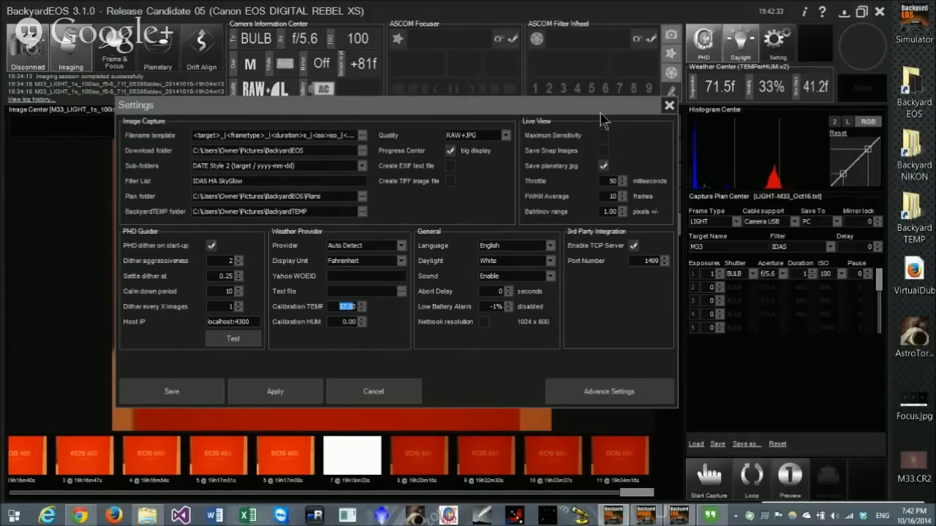
pyautogui.click(356, 390)
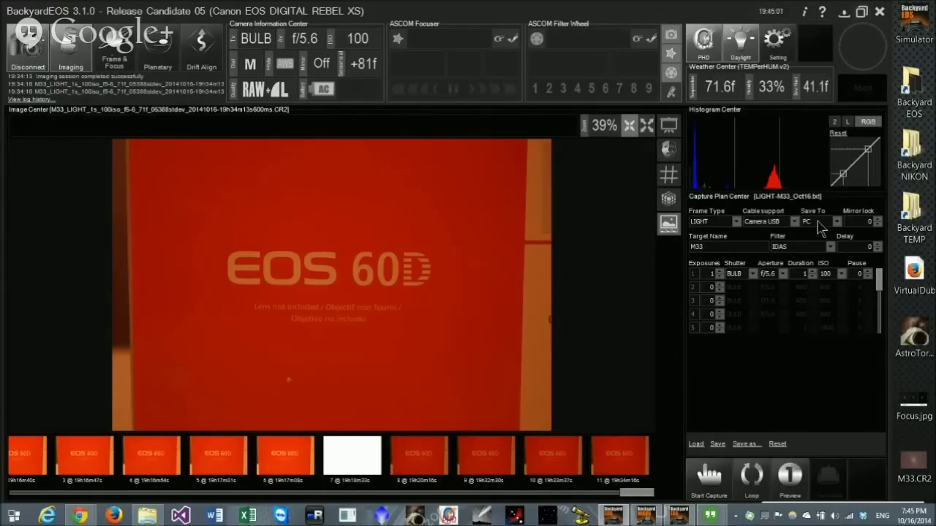
# Set the shutter of exposure 1 in the capture plan to 1-100 and capture the M33 light frame.
pyautogui.click(753, 276)
pyautogui.click(752, 280)
pyautogui.click(752, 274)
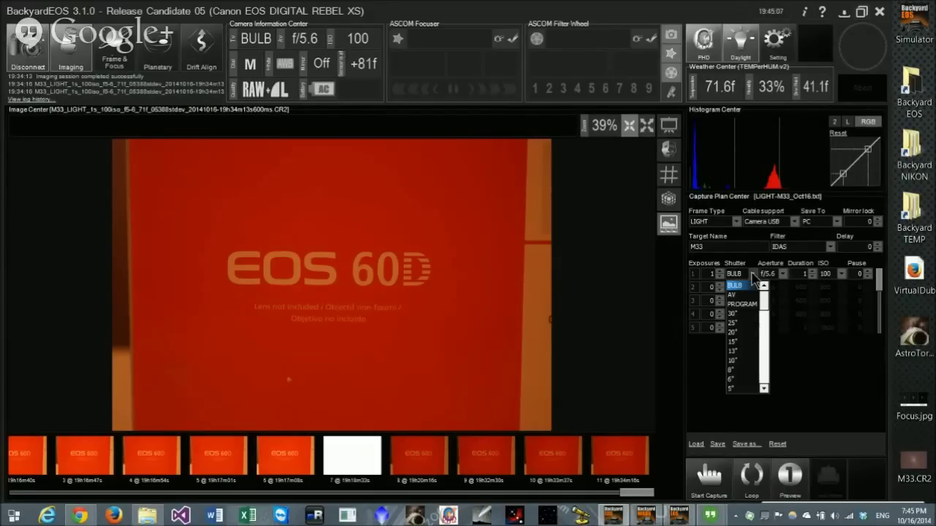
pyautogui.scroll(-10, 746, 322)
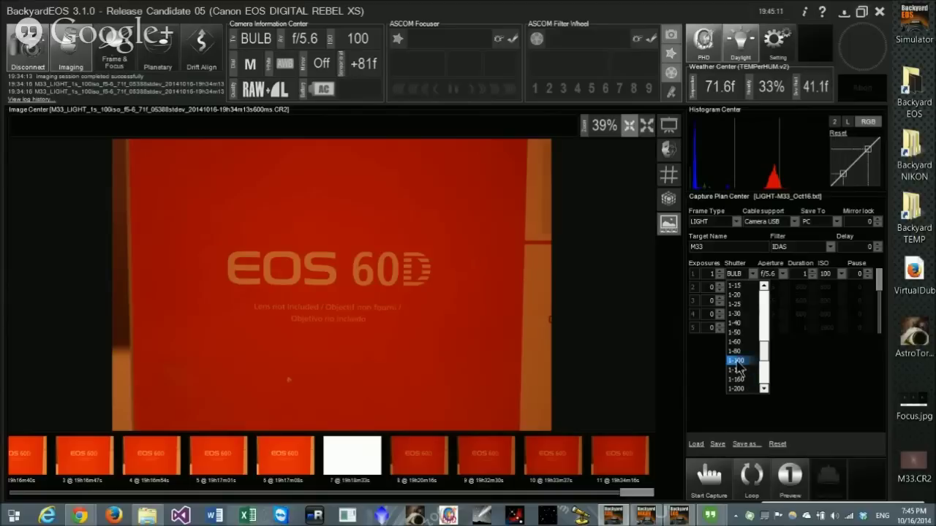
pyautogui.click(751, 360)
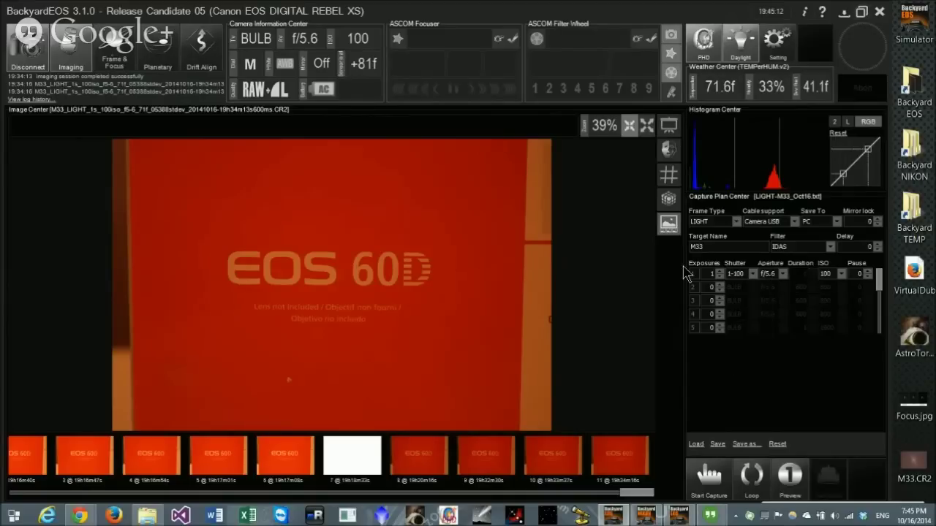
pyautogui.click(706, 478)
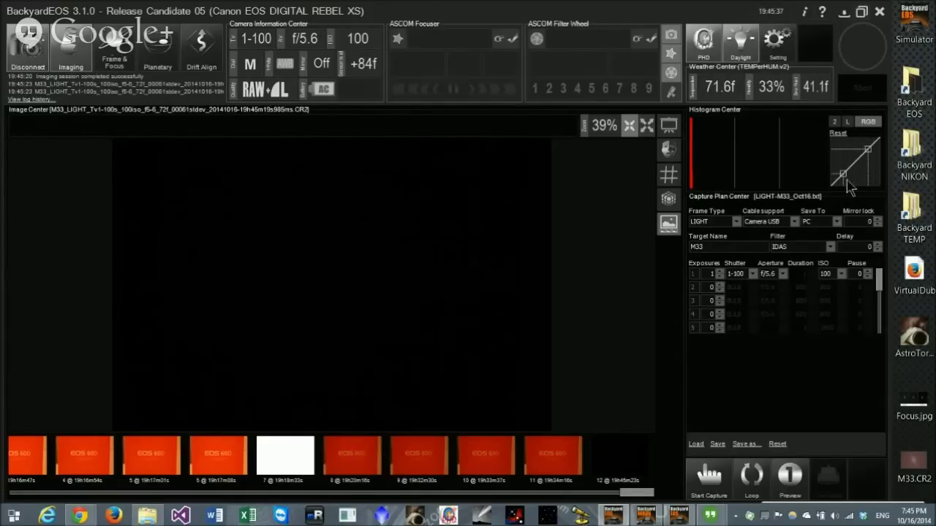
# Try brightening the new short-exposure frame by raising the histogram curve's shadow point, resetting the curve after each attempt.
pyautogui.moveTo(843, 175); pyautogui.dragTo(831, 152)
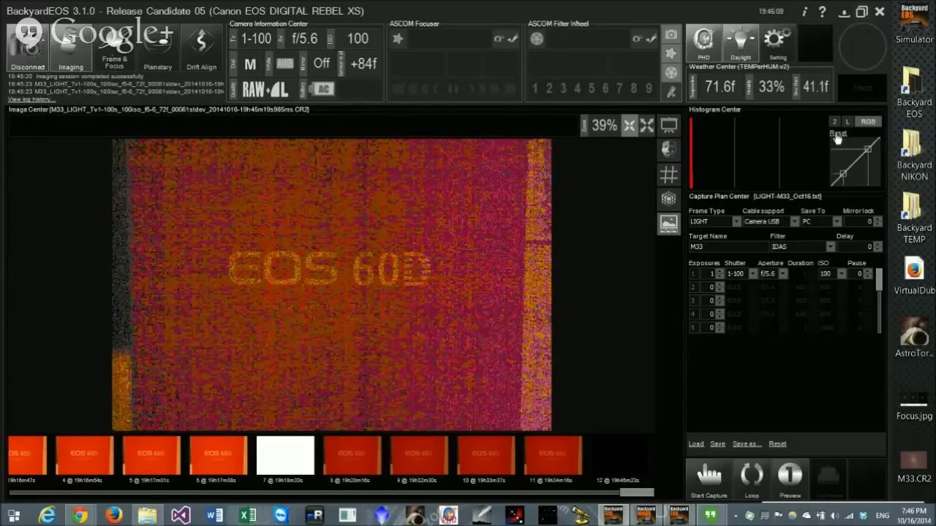
pyautogui.click(838, 133)
pyautogui.moveTo(843, 176); pyautogui.dragTo(831, 137)
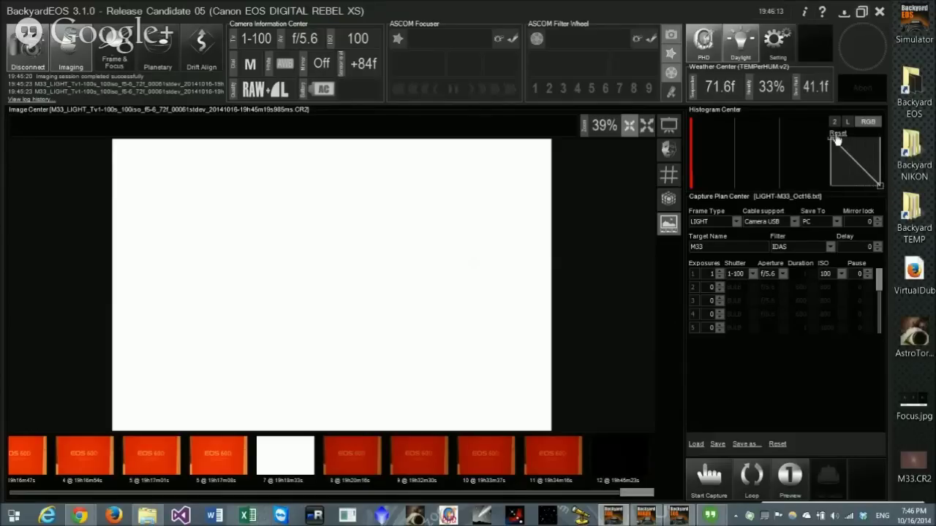
pyautogui.click(837, 134)
# Display frame 11 and experiment with both histogram curve points, from higher contrast to an inverted image, and reset the curve.
pyautogui.click(548, 461)
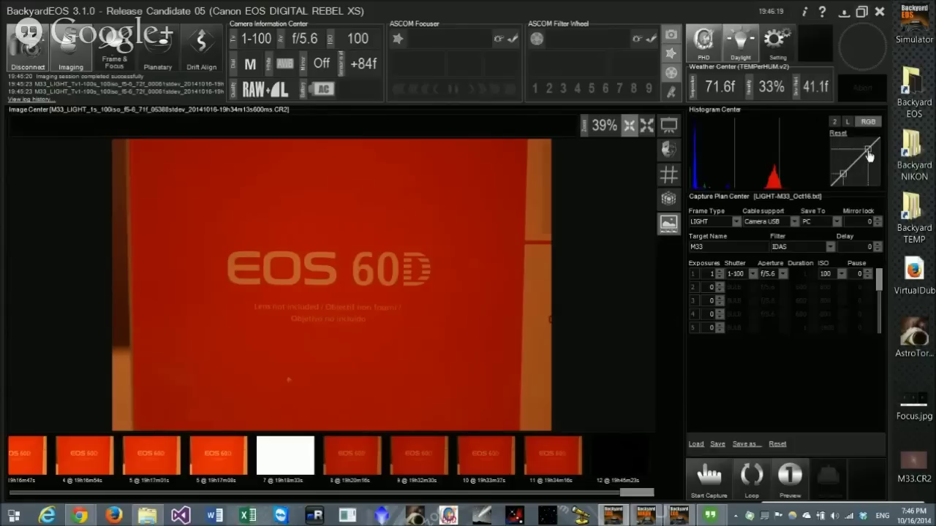
pyautogui.moveTo(868, 152); pyautogui.dragTo(865, 138)
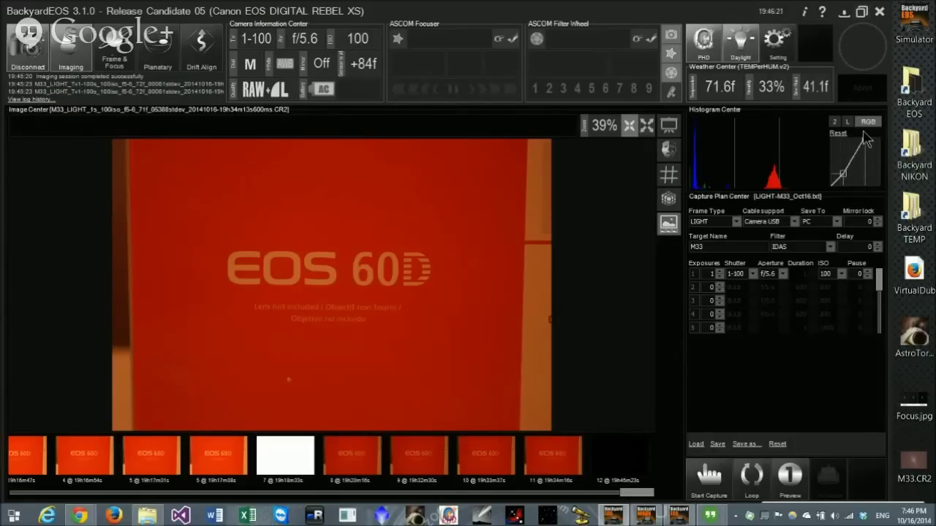
pyautogui.moveTo(843, 175); pyautogui.dragTo(854, 192)
pyautogui.moveTo(855, 192); pyautogui.dragTo(839, 188)
pyautogui.moveTo(863, 145)
pyautogui.mouseDown()
pyautogui.moveTo(853, 148)
pyautogui.moveTo(875, 144)
pyautogui.moveTo(859, 145)
pyautogui.mouseUp()
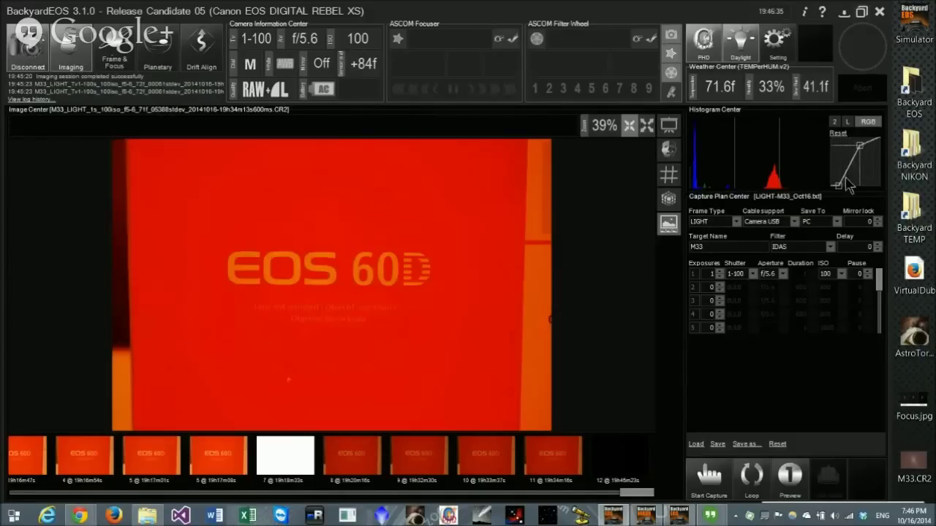
pyautogui.moveTo(839, 187); pyautogui.dragTo(853, 142)
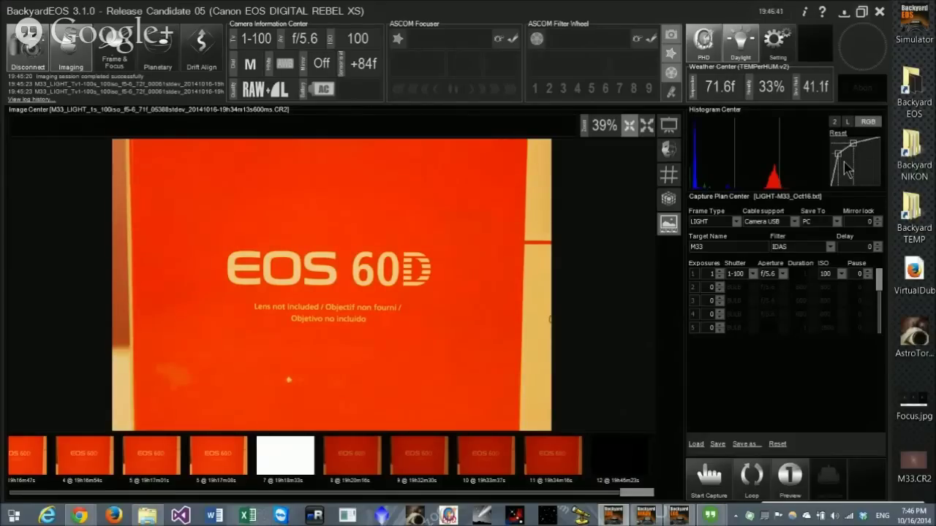
pyautogui.moveTo(852, 148); pyautogui.dragTo(848, 169)
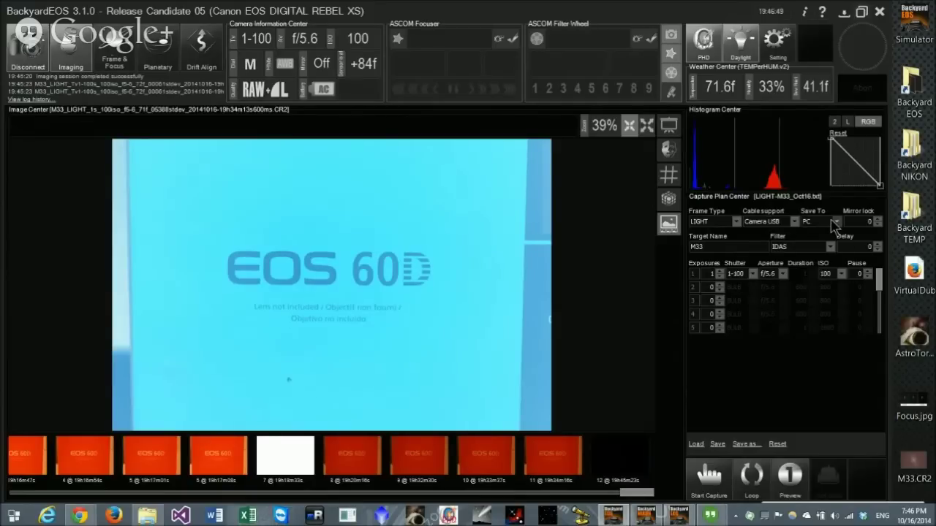
pyautogui.click(838, 135)
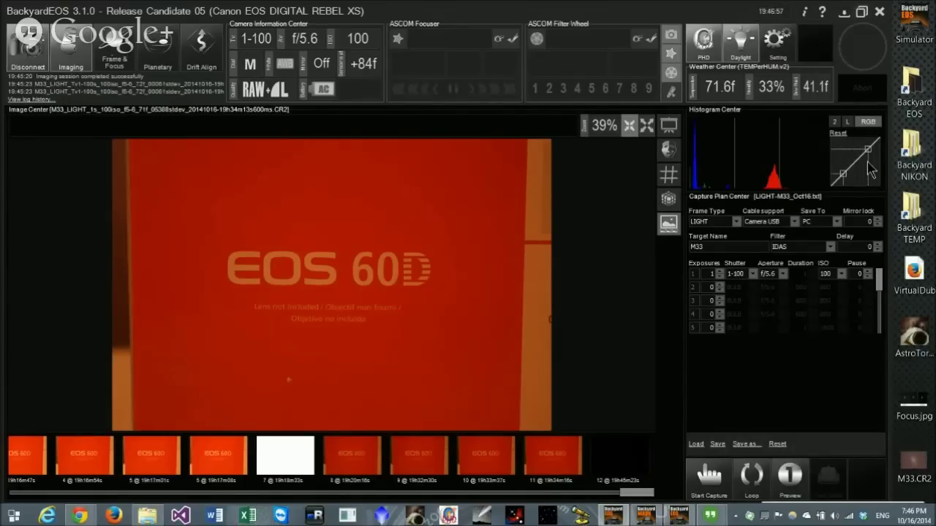
# Raise the histogram curve's shadow point slightly and switch the histogram and image to the luminance (L) display.
pyautogui.moveTo(842, 178); pyautogui.dragTo(844, 170)
pyautogui.click(848, 121)
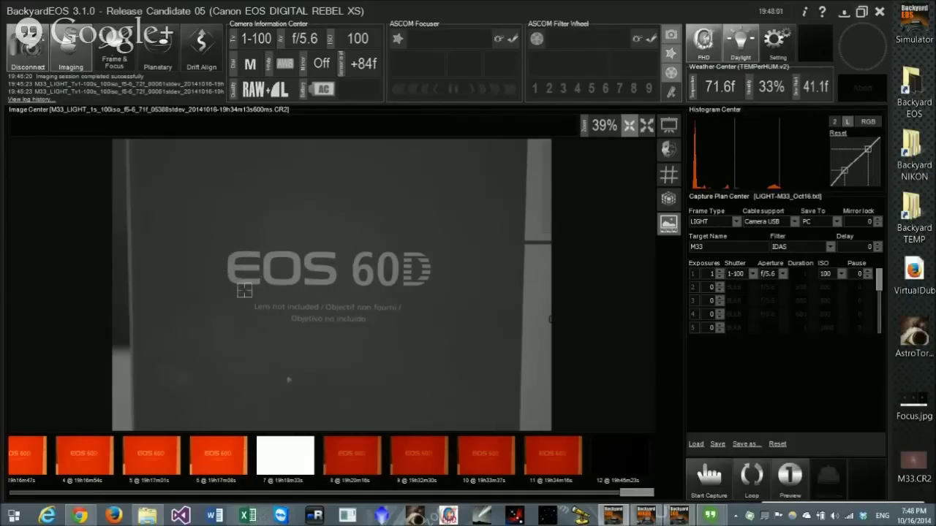
# Reload frame 11 and switch its histogram and image display back to RGB.
pyautogui.click(547, 455)
pyautogui.click(556, 466)
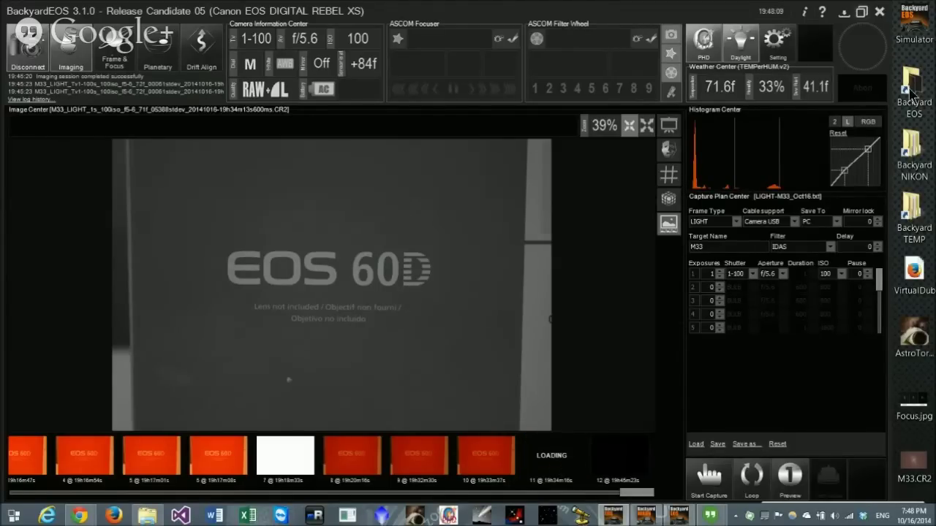
pyautogui.click(870, 122)
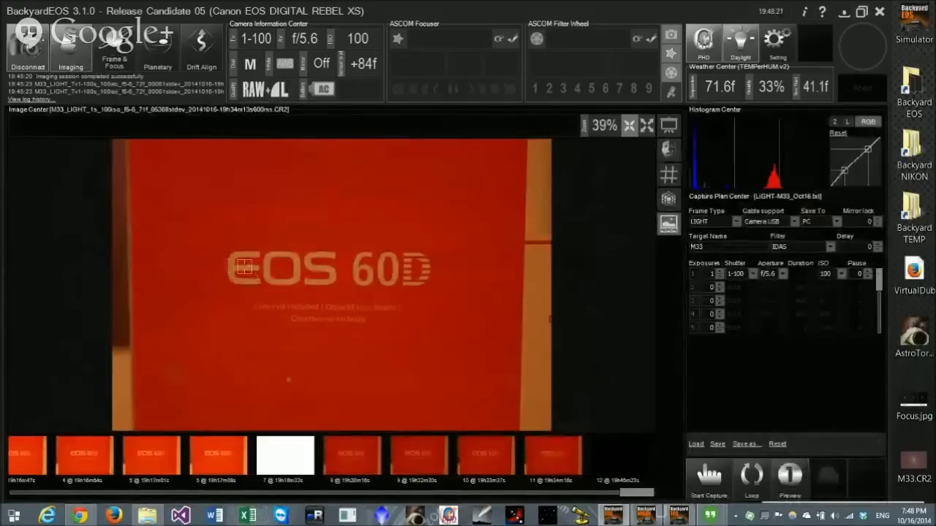
# Disconnect the camera, open the offline image preview, then reconnect the camera and try the Frame & Focus live view.
pyautogui.click(29, 59)
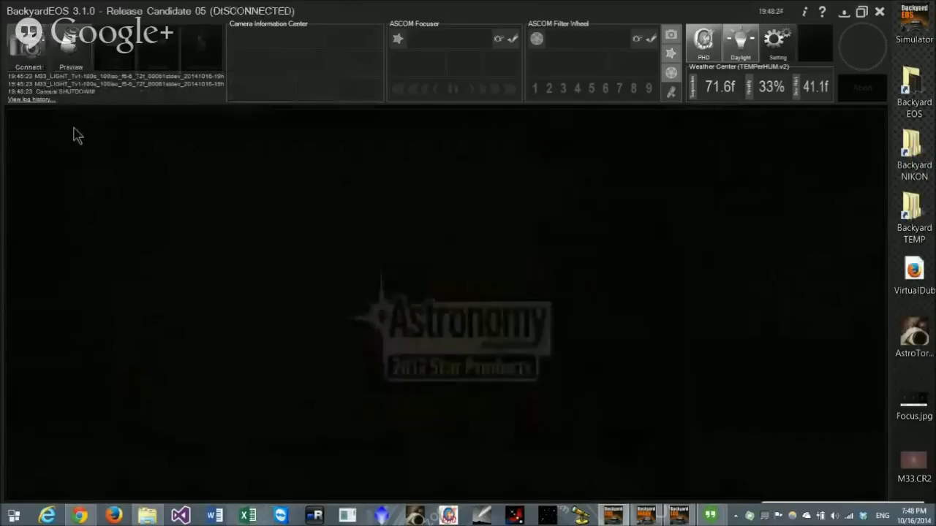
pyautogui.click(71, 49)
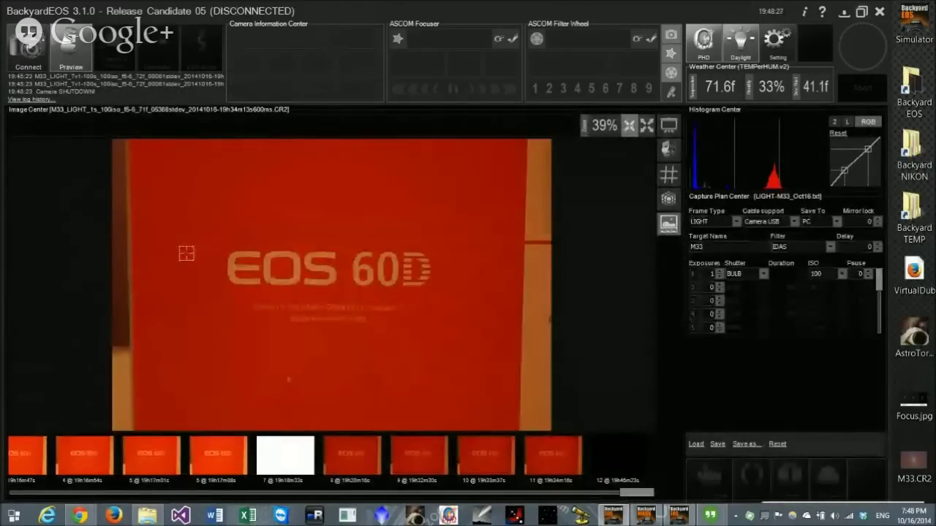
pyautogui.click(31, 54)
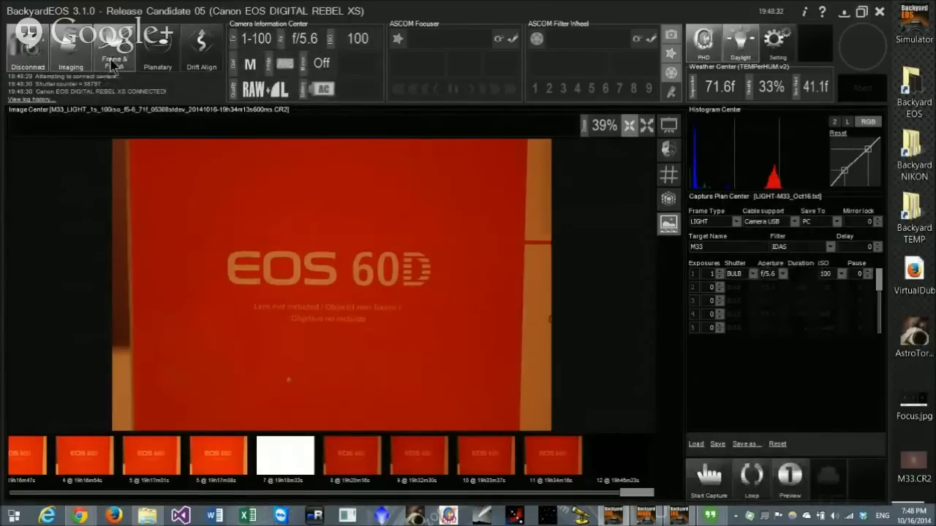
pyautogui.click(106, 48)
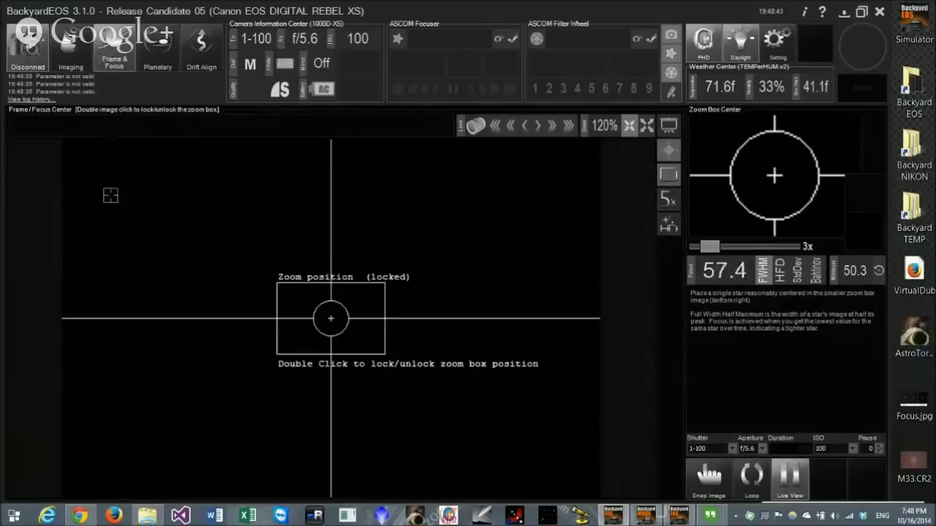
pyautogui.moveTo(116, 197)
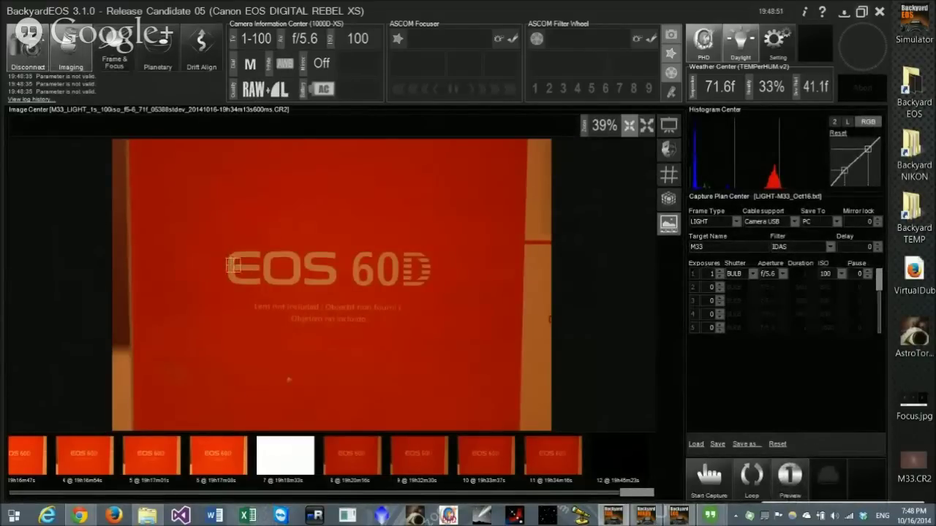
# Restart BackyardEOS 3.1 with an enlarged window and connect the Canon camera.
pyautogui.click(880, 11)
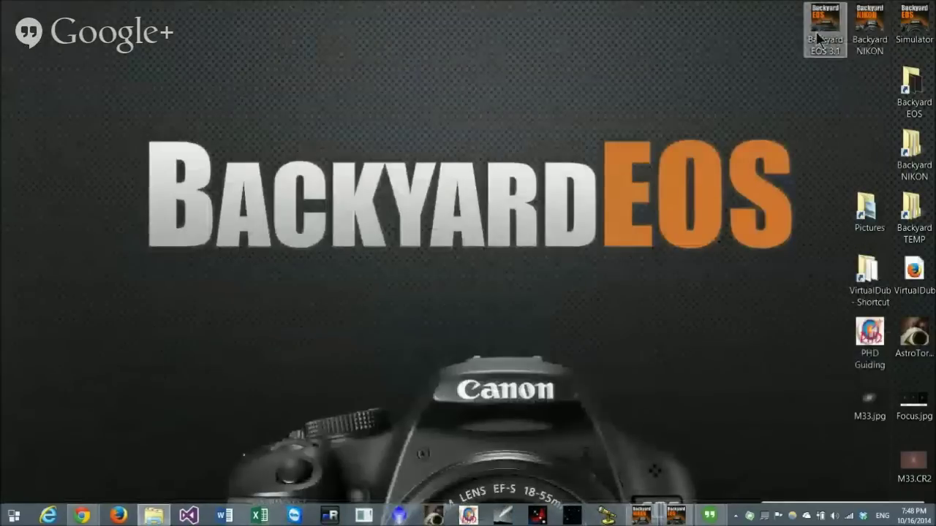
pyautogui.doubleClick(826, 26)
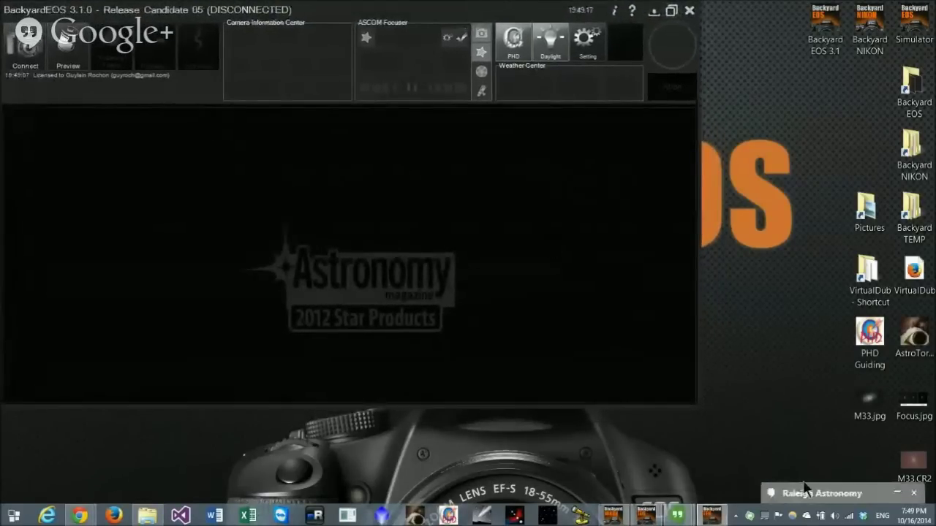
pyautogui.moveTo(709, 417); pyautogui.dragTo(891, 504)
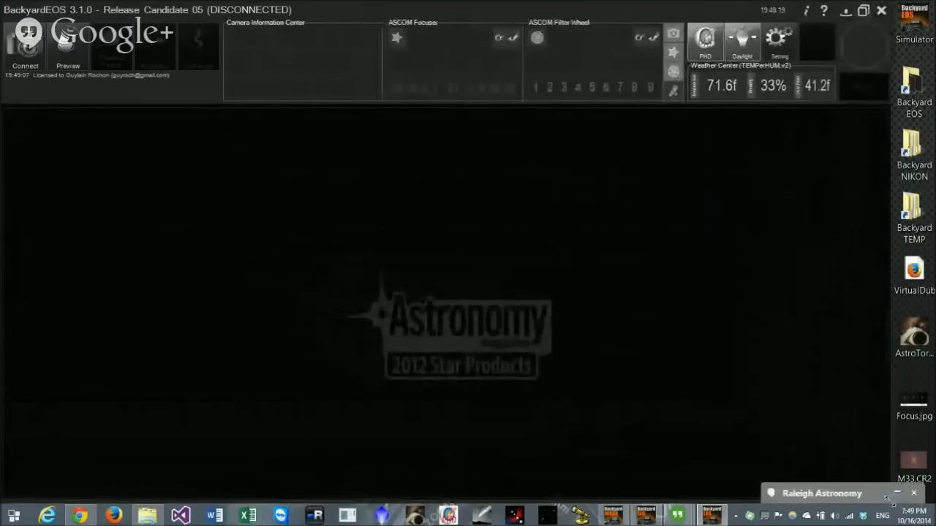
pyautogui.click(26, 65)
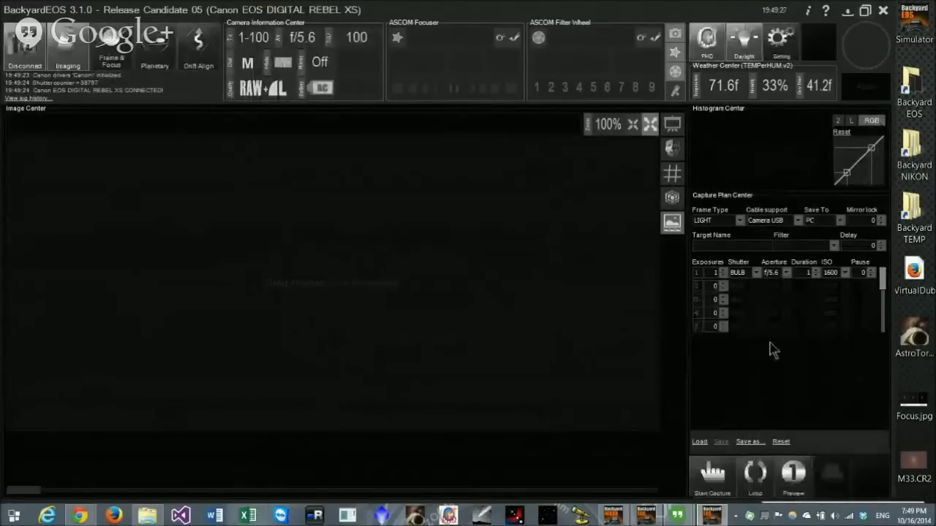
# Capture a 1-second BULB light frame at f/5.6 and ISO 1600 and show the whole image.
pyautogui.click(714, 476)
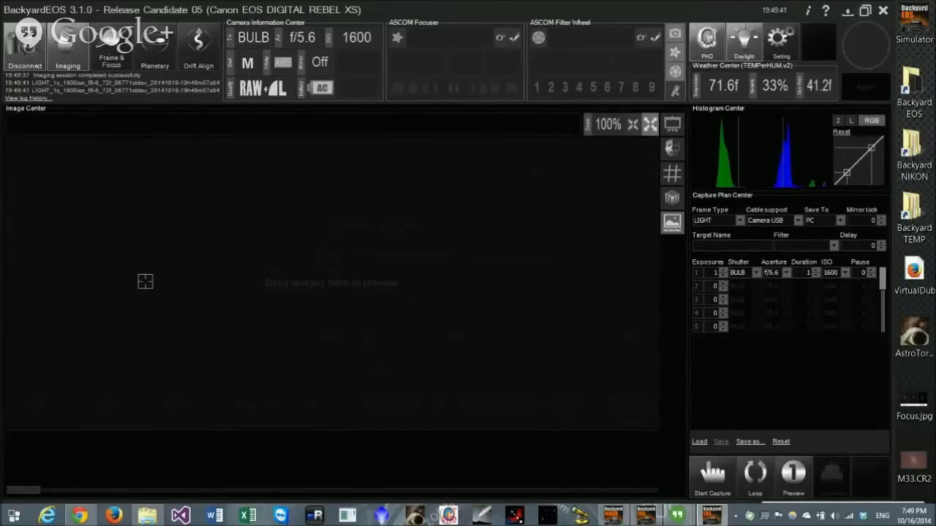
pyautogui.moveTo(357, 287); pyautogui.dragTo(249, 246)
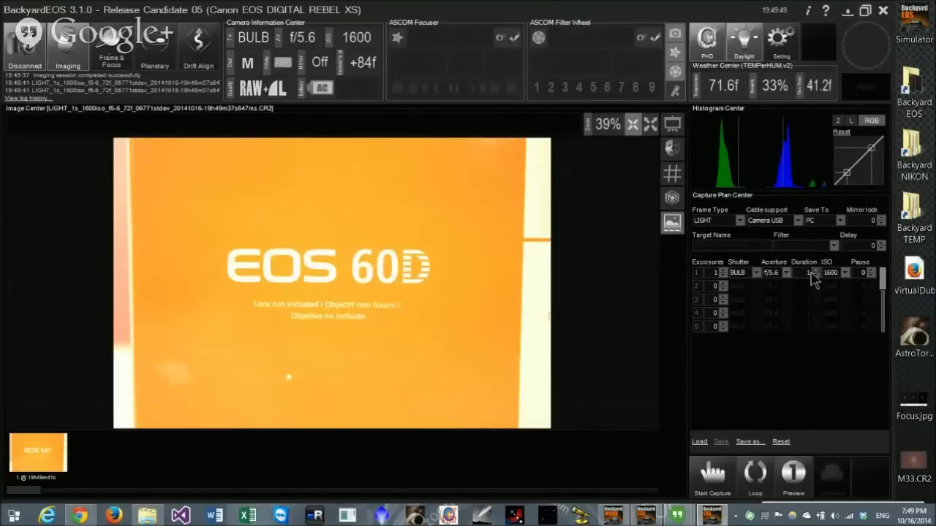
# Set the shutter of exposure 1 in the capture plan to 0"5 and capture the light frame.
pyautogui.click(755, 272)
pyautogui.scroll(-4, 754, 344)
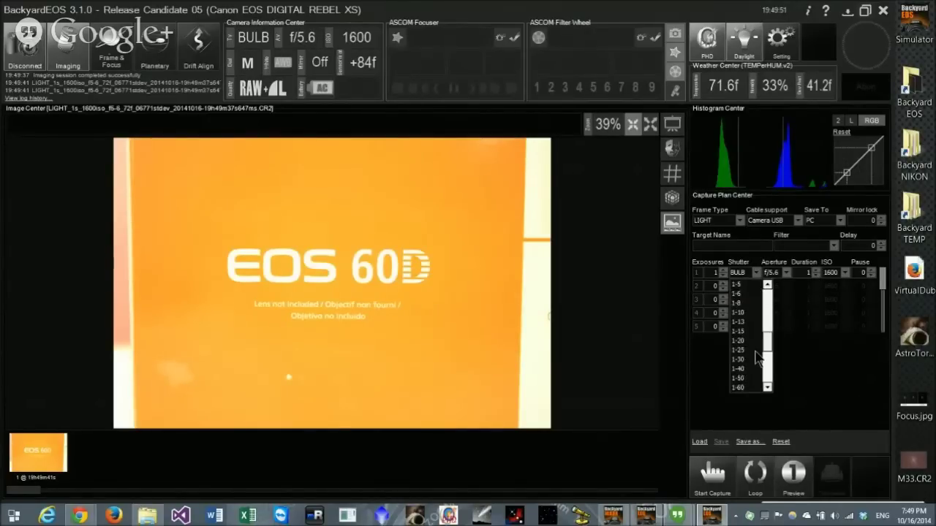
pyautogui.scroll(3, 750, 329)
pyautogui.click(743, 293)
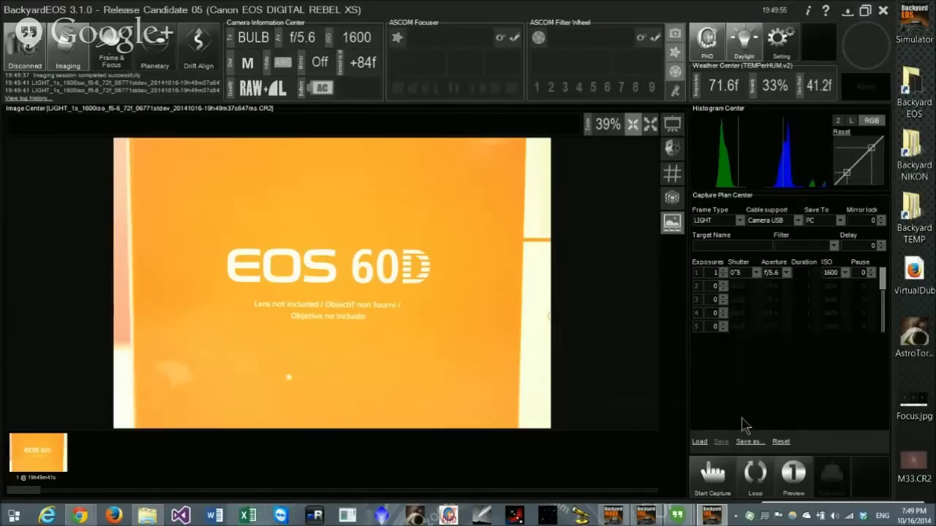
pyautogui.click(728, 479)
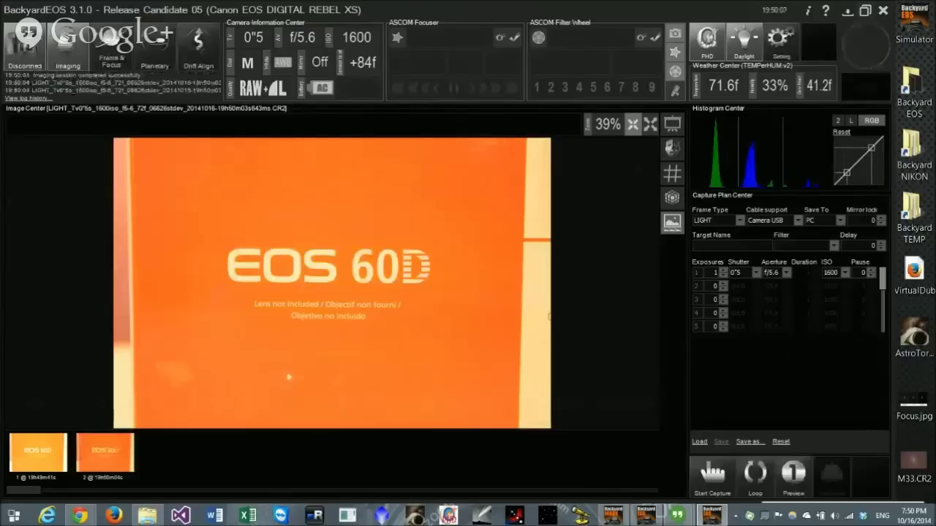
# Examine the new frame at 100% zoom, including its edges and lettering, and fit it back into the view.
pyautogui.moveTo(133, 176)
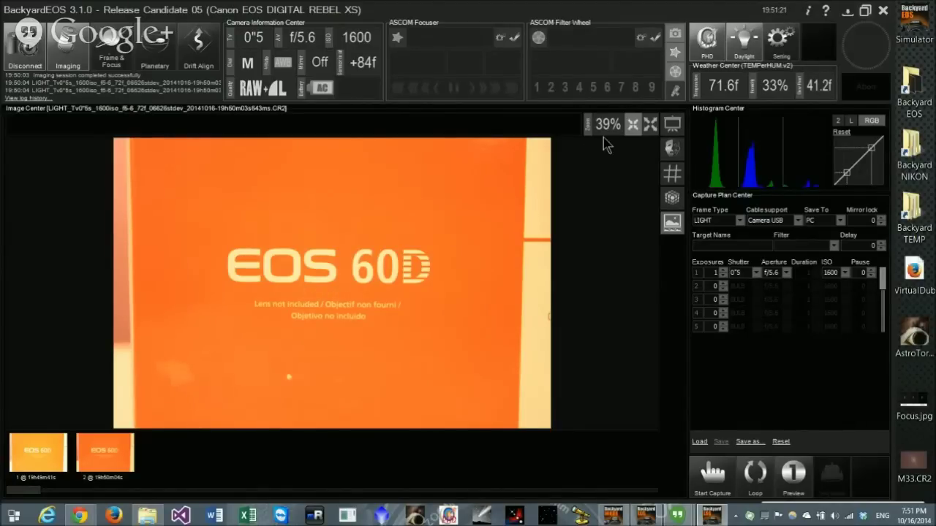
pyautogui.click(651, 127)
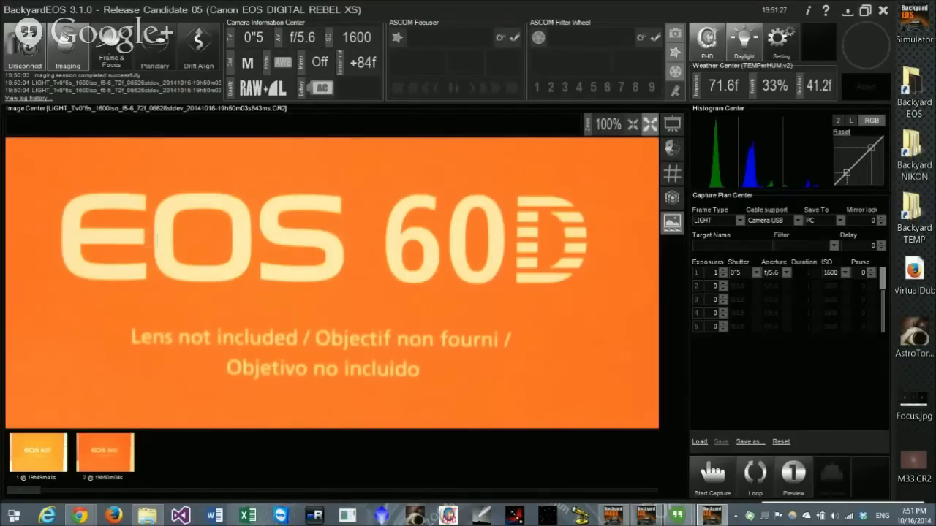
pyautogui.moveTo(154, 249); pyautogui.dragTo(30, 285)
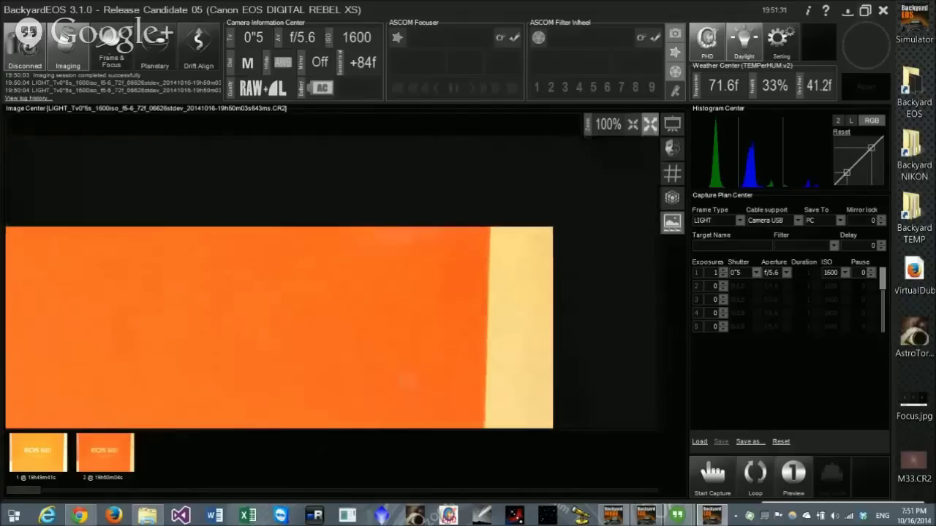
pyautogui.moveTo(359, 302); pyautogui.dragTo(205, 173)
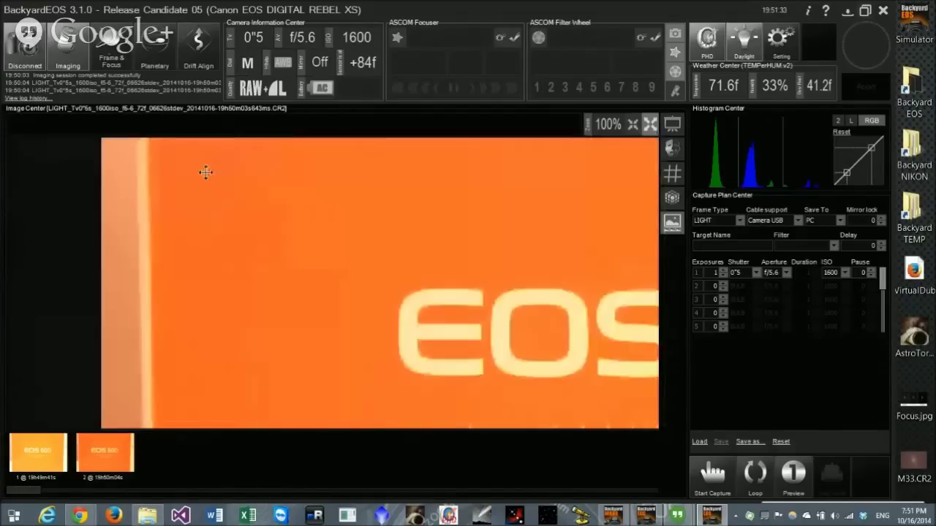
pyautogui.moveTo(571, 424); pyautogui.dragTo(249, 249)
pyautogui.moveTo(248, 246)
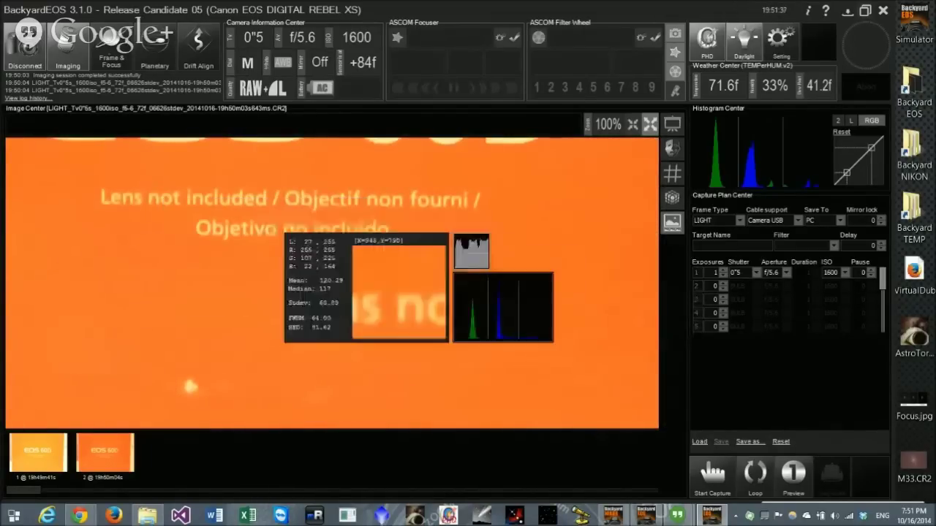
pyautogui.moveTo(322, 245); pyautogui.dragTo(338, 271)
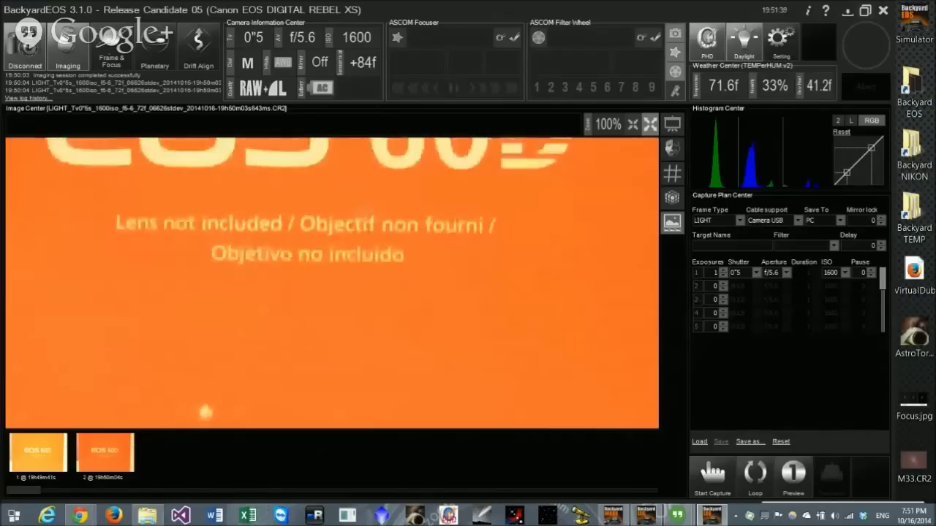
pyautogui.click(632, 126)
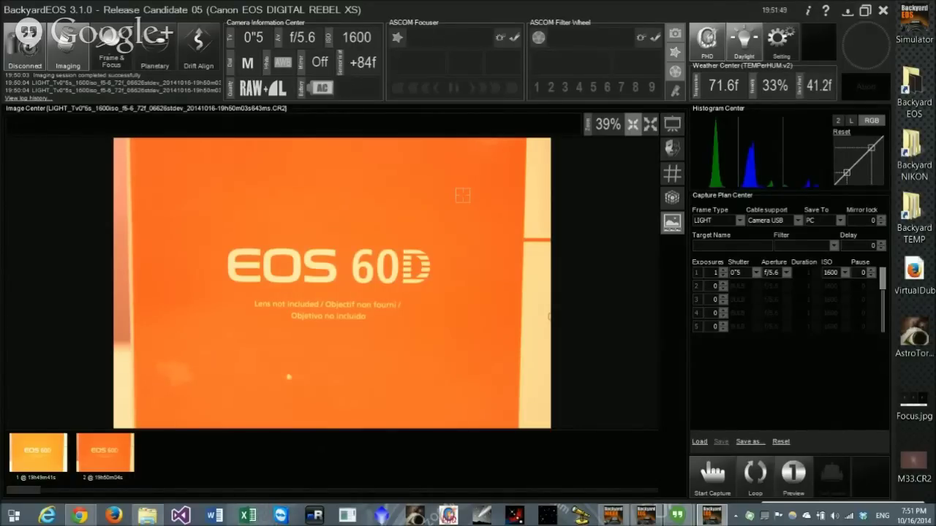
pyautogui.click(632, 126)
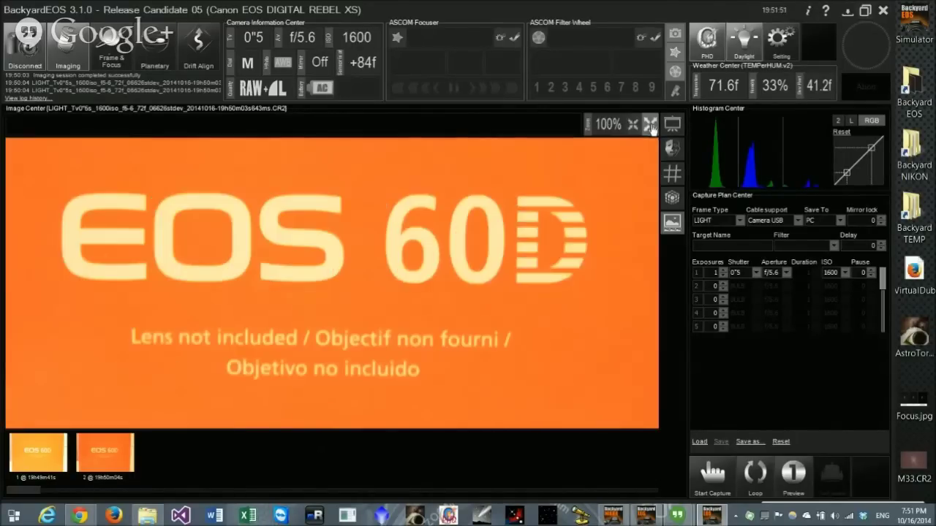
pyautogui.click(634, 126)
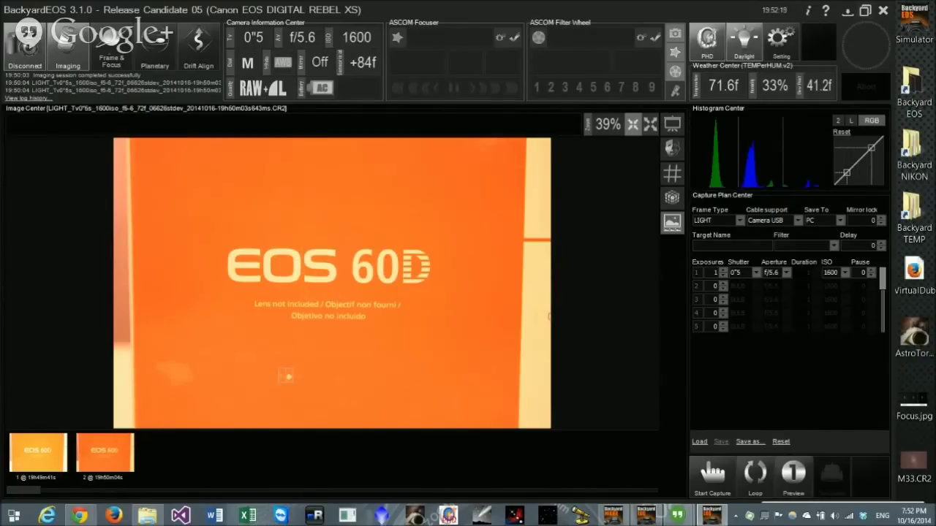
# Examine the small bright spot below the lettering at about 1389% zoom and fit the image back into the view.
pyautogui.scroll(6, 286, 376)
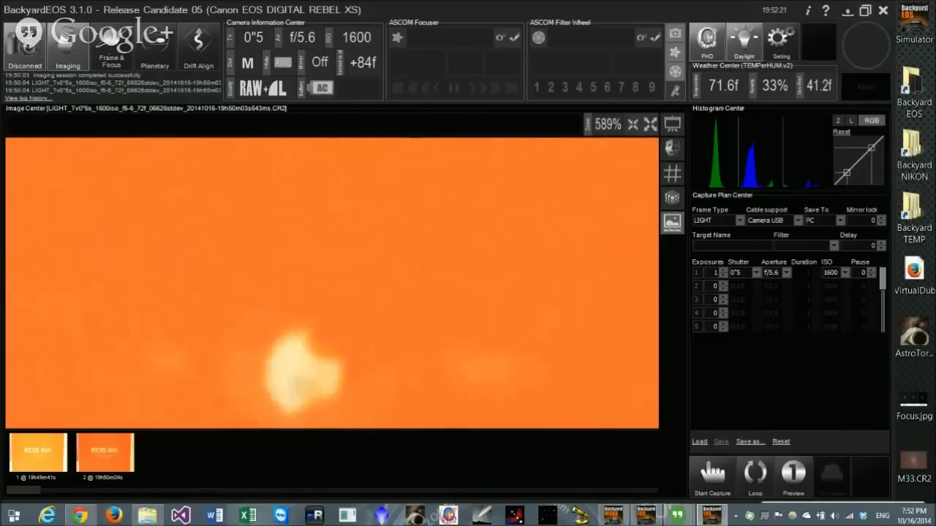
pyautogui.scroll(3, 294, 385)
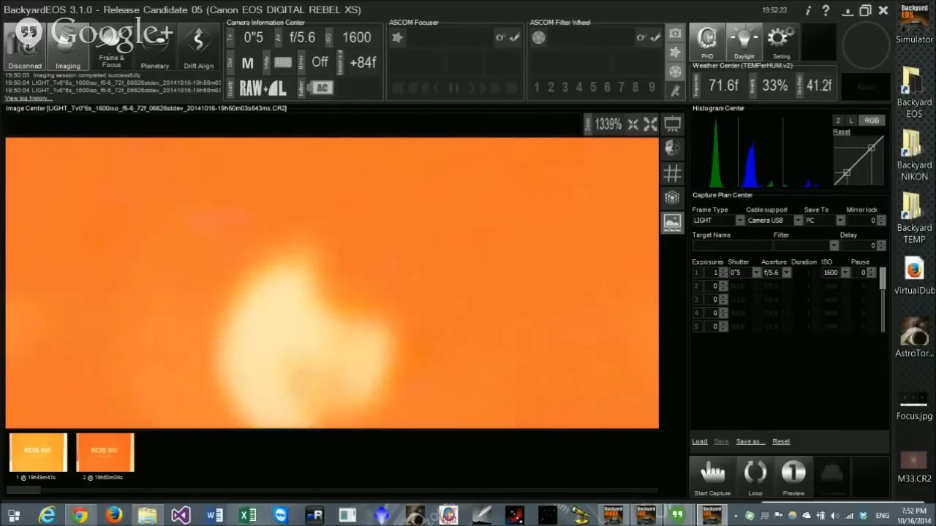
pyautogui.scroll(1, 287, 380)
pyautogui.moveTo(284, 378); pyautogui.dragTo(312, 322)
pyautogui.scroll(-1, 340, 259)
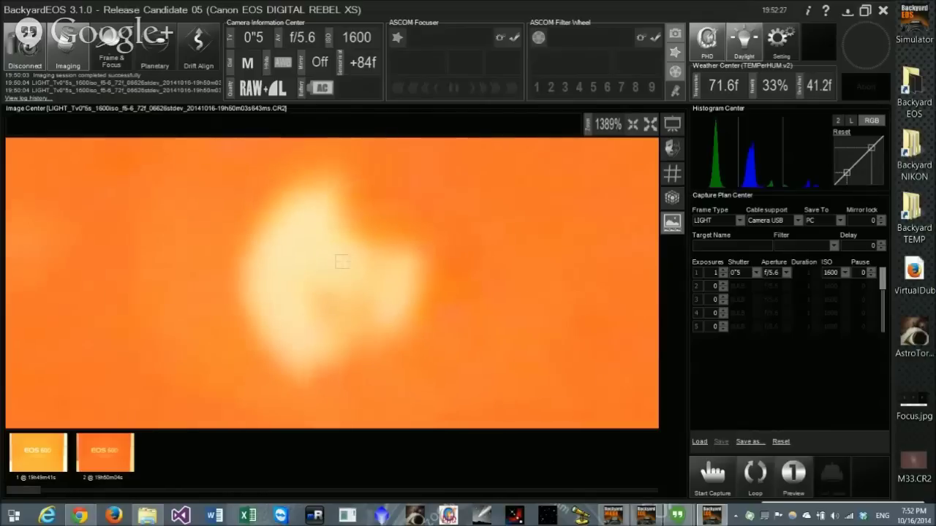
pyautogui.click(633, 125)
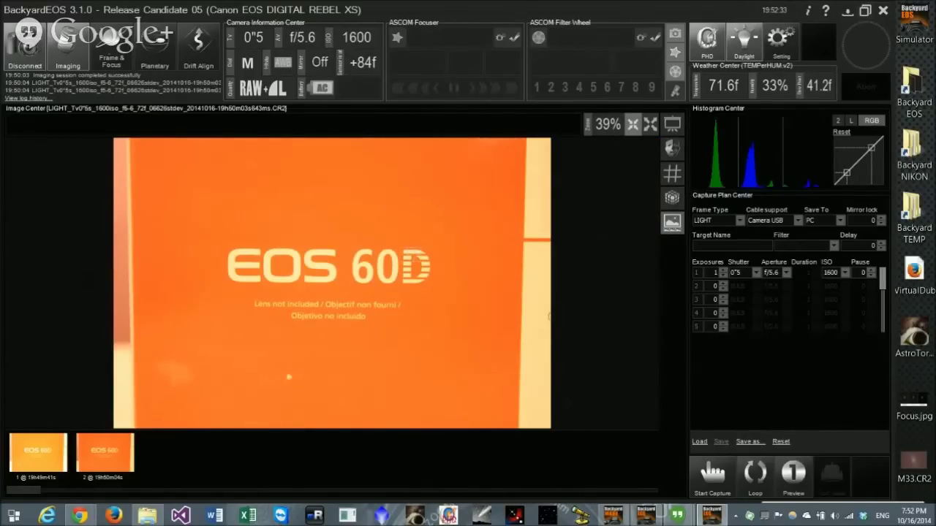
# Inspect the "60D" logo and the "fourni /" lettering at various zoom levels, ending with the whole frame in view.
pyautogui.scroll(5, 332, 283)
pyautogui.scroll(-5, 332, 283)
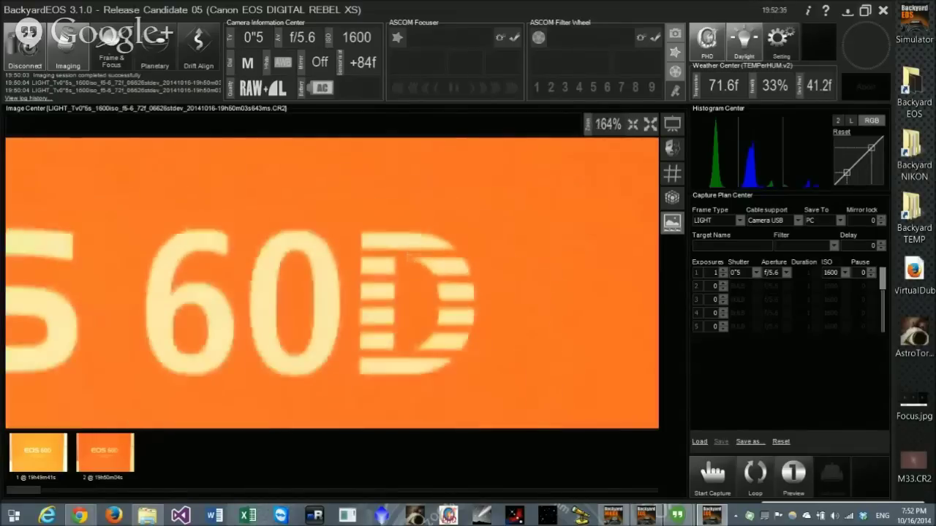
pyautogui.scroll(3, 332, 283)
pyautogui.scroll(-2, 332, 283)
pyautogui.scroll(1, 332, 283)
pyautogui.scroll(-1, 332, 283)
pyautogui.scroll(-2, 317, 267)
pyautogui.moveTo(318, 266); pyautogui.dragTo(333, 182)
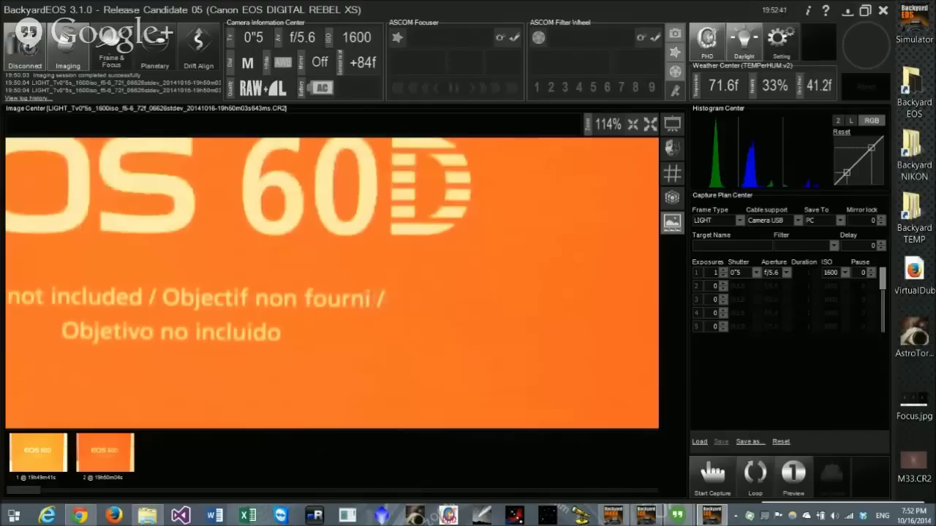
pyautogui.scroll(7, 370, 292)
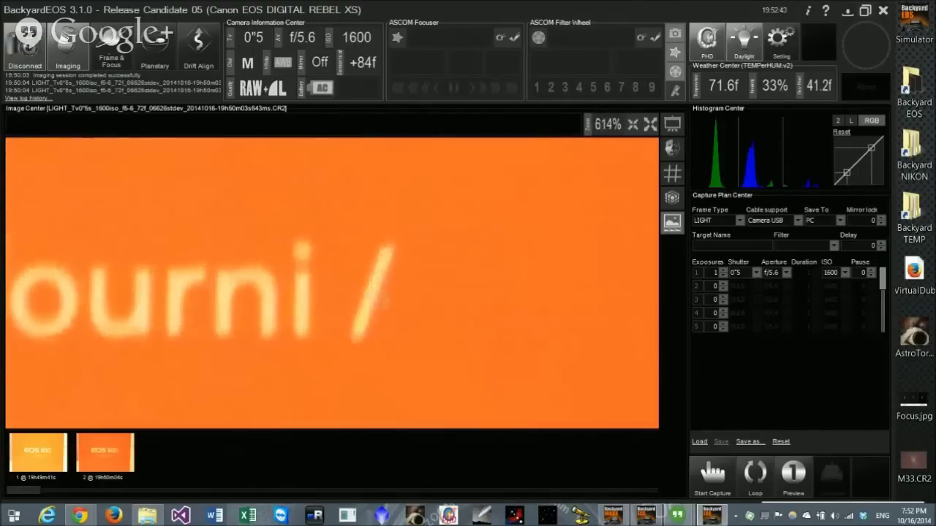
pyautogui.scroll(-5, 374, 292)
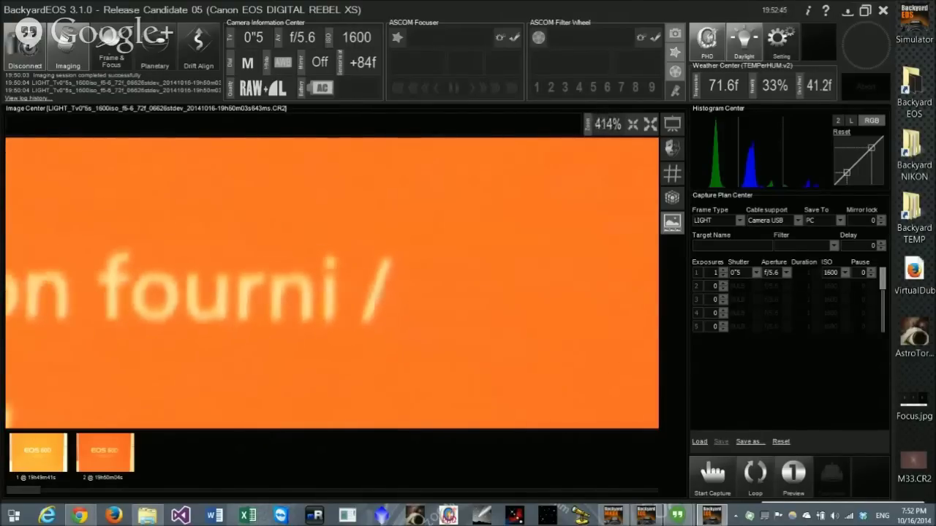
pyautogui.scroll(-2, 375, 292)
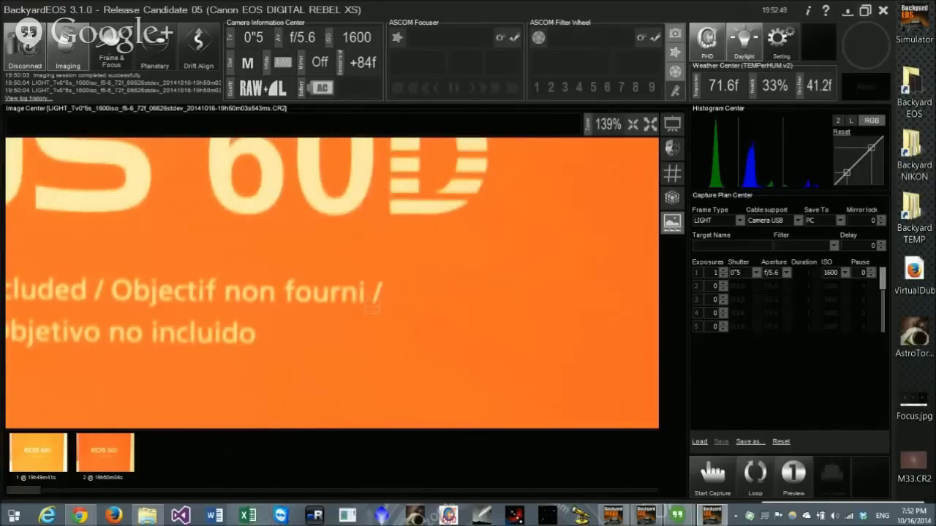
pyautogui.scroll(-1, 375, 311)
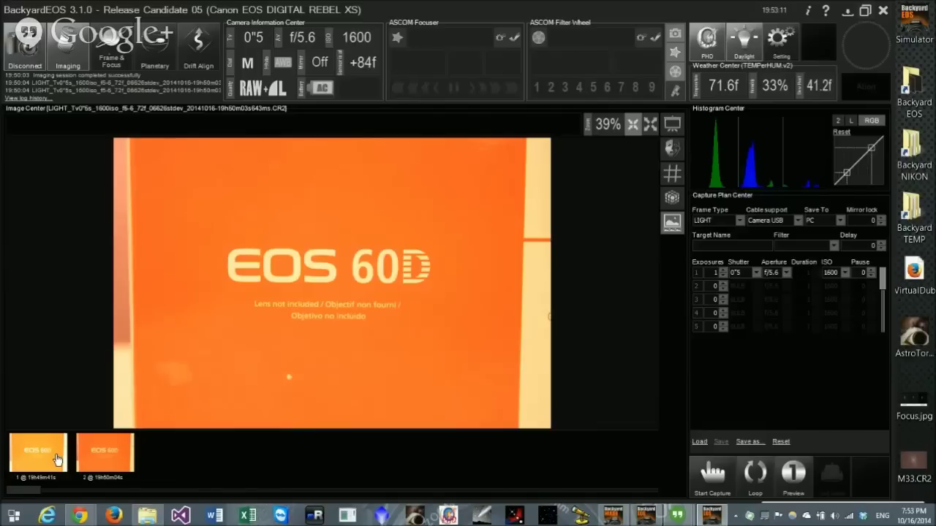
# Set the shutter of exposure 1 in the capture plan to 1-50 and capture the light frame.
pyautogui.click(30, 459)
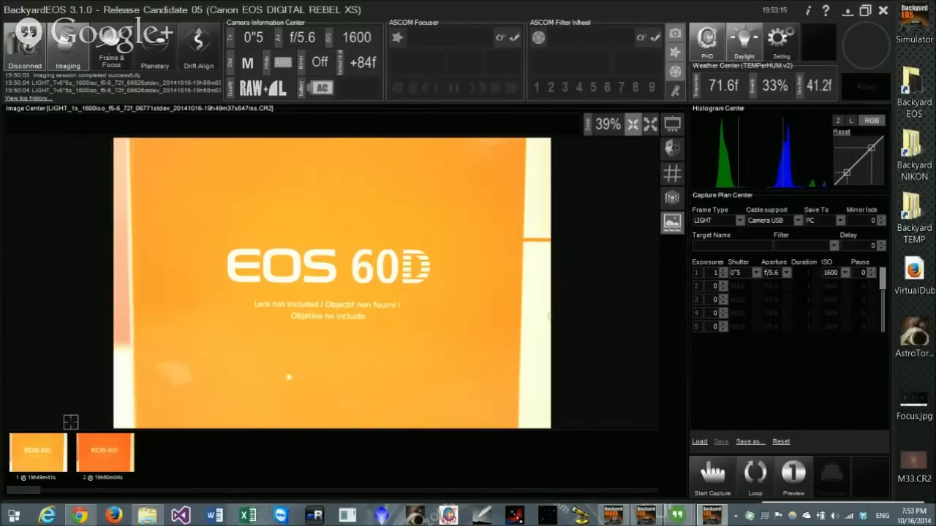
pyautogui.click(756, 272)
pyautogui.scroll(-3, 746, 366)
pyautogui.click(746, 385)
pyautogui.click(708, 485)
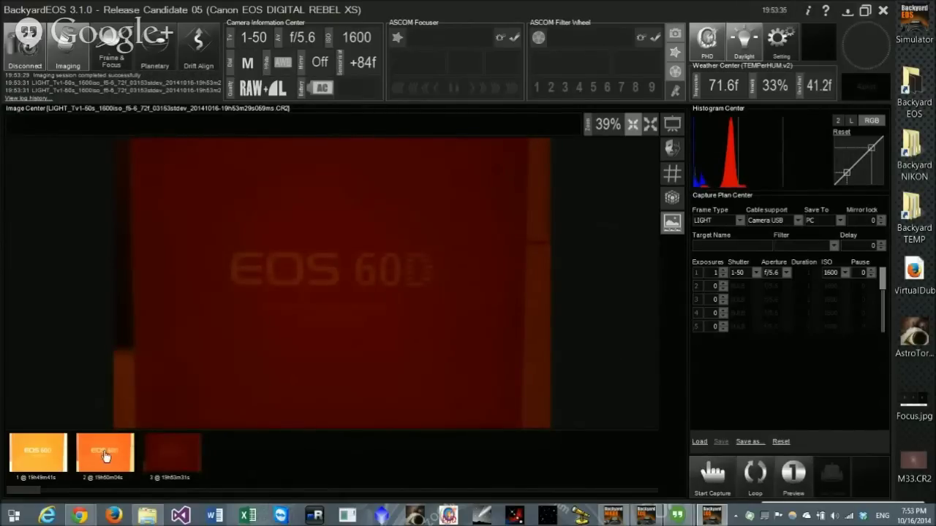
# Display the captured frames in turn to compare their brightness and histograms.
pyautogui.click(104, 457)
pyautogui.click(167, 457)
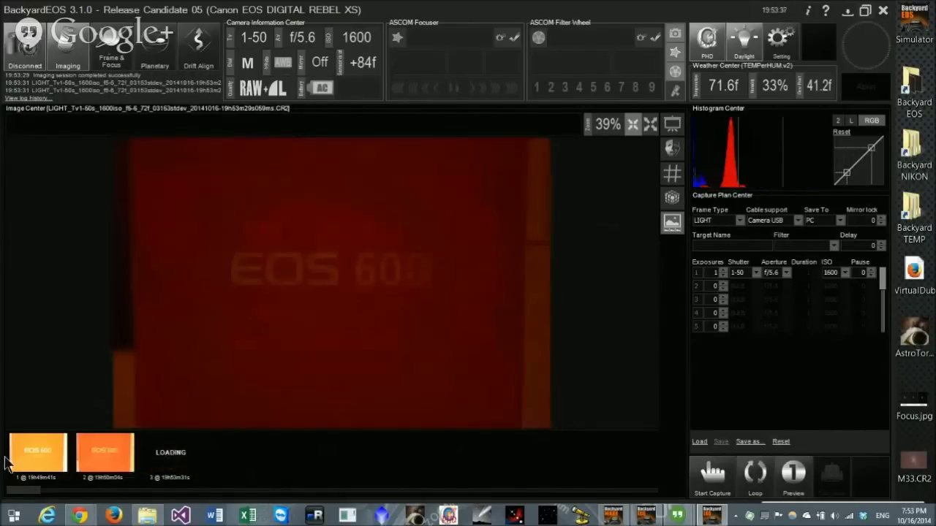
pyautogui.click(38, 456)
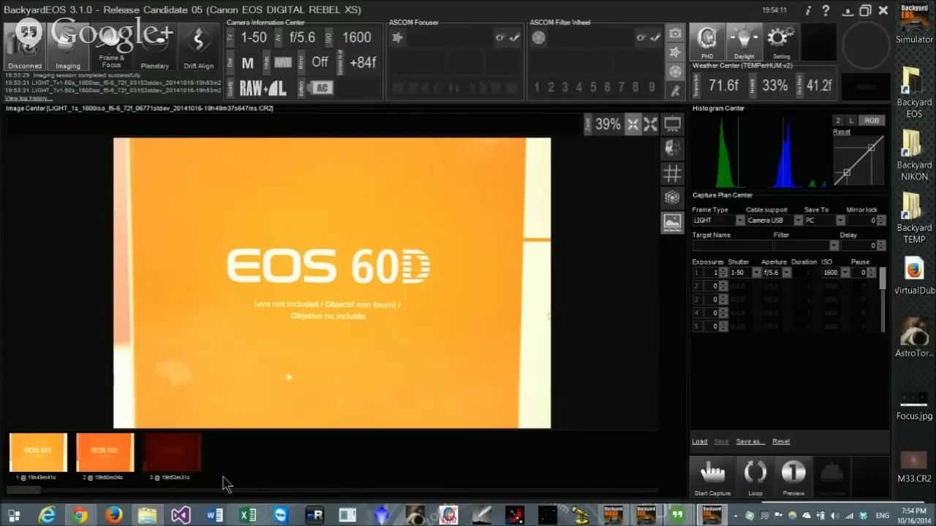
# Mark the quality of the second captured frame as GOOD and display that frame.
pyautogui.rightClick(95, 455)
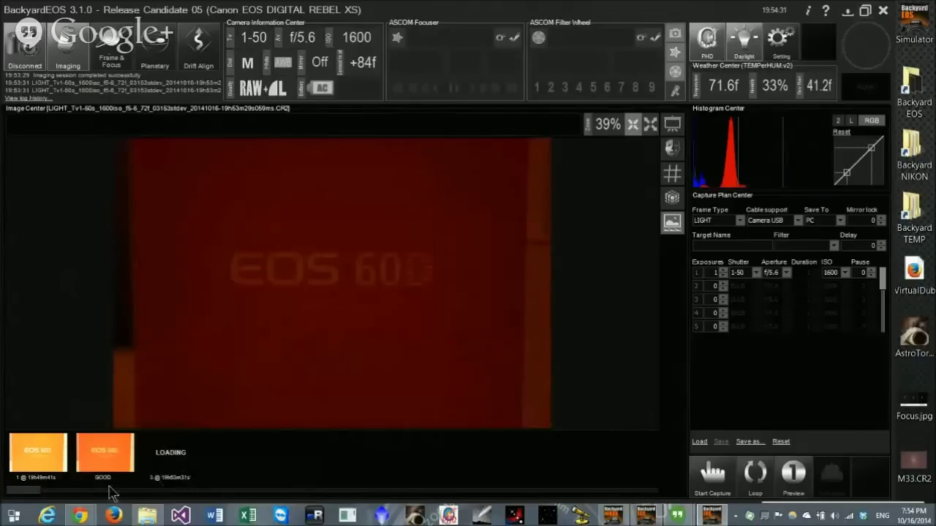
pyautogui.click(104, 461)
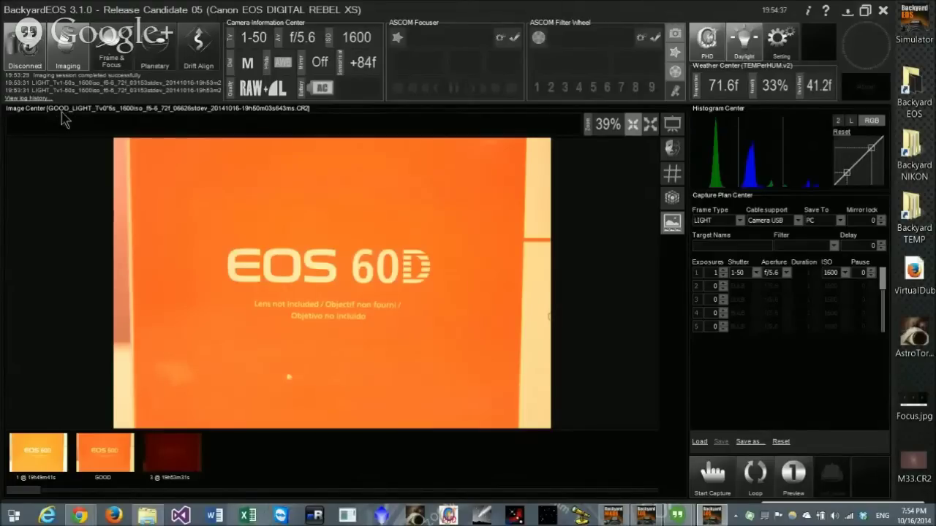
# Open the BackyardEOS pictures folder from the desktop and go into its own 2014-10-16 subfolder.
pyautogui.moveTo(761, 145)
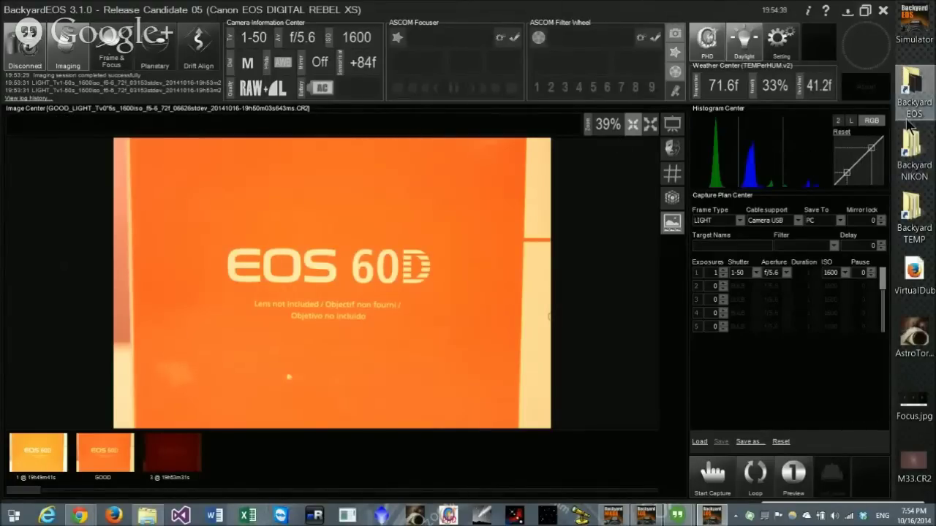
pyautogui.click(916, 89)
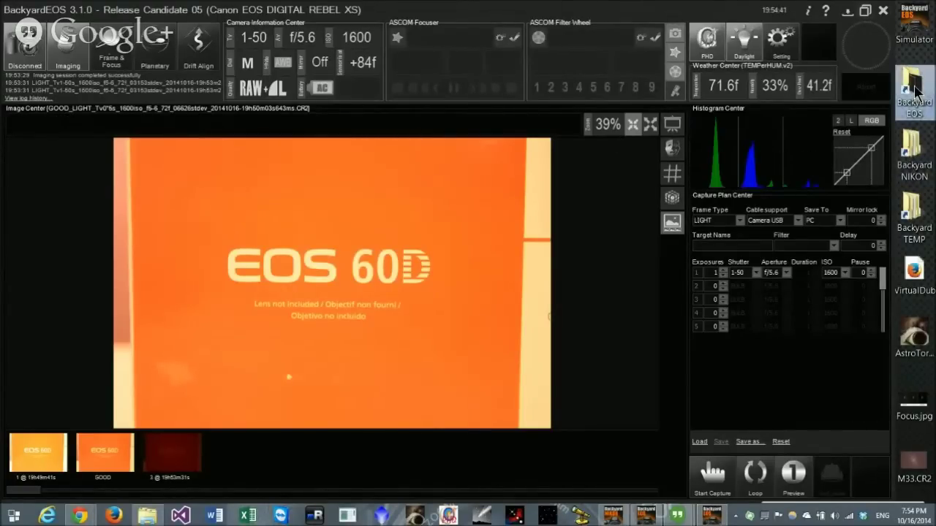
pyautogui.doubleClick(916, 89)
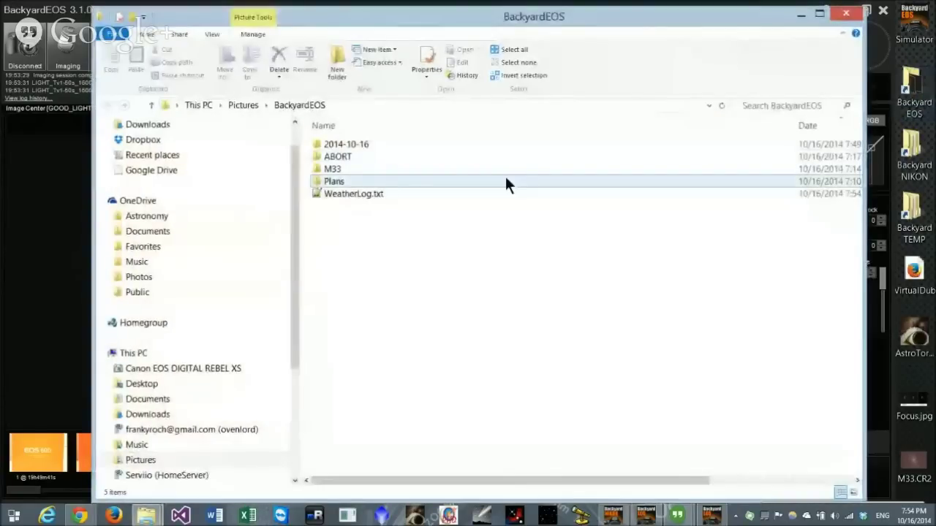
pyautogui.doubleClick(506, 178)
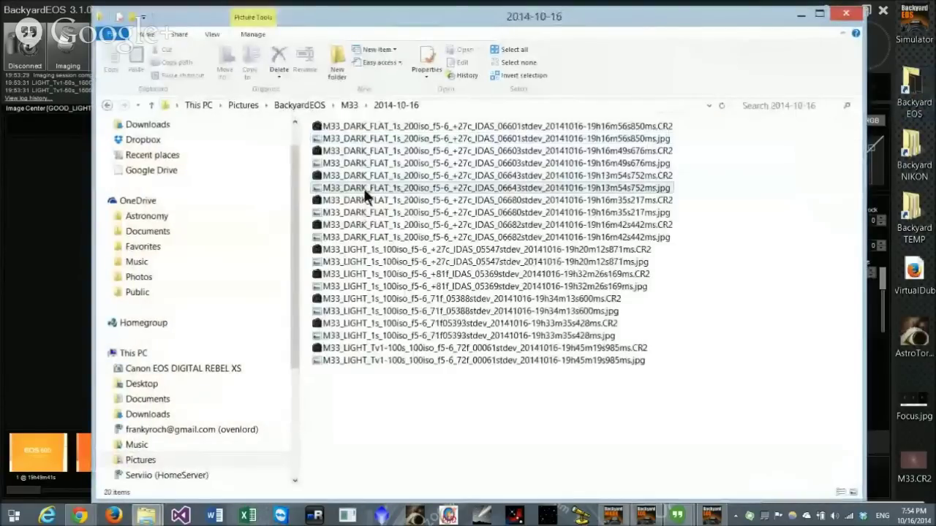
pyautogui.click(346, 104)
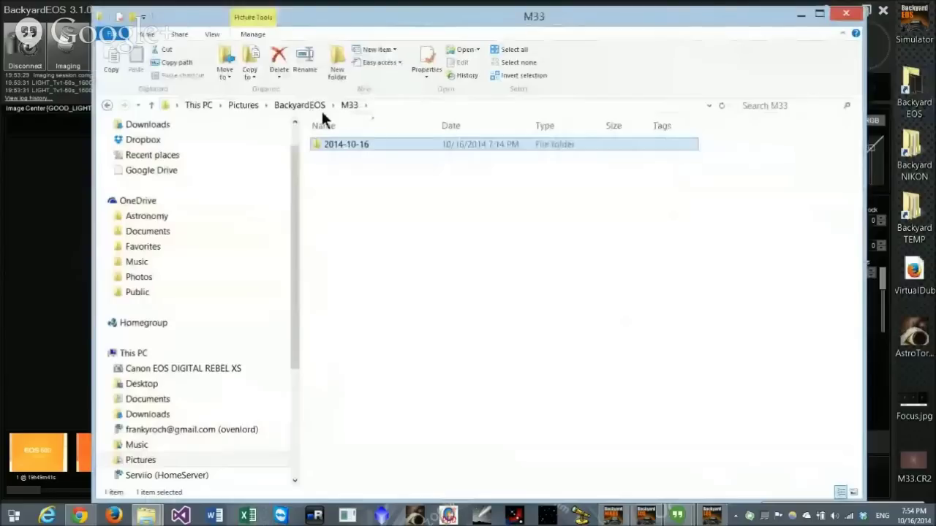
pyautogui.click(314, 106)
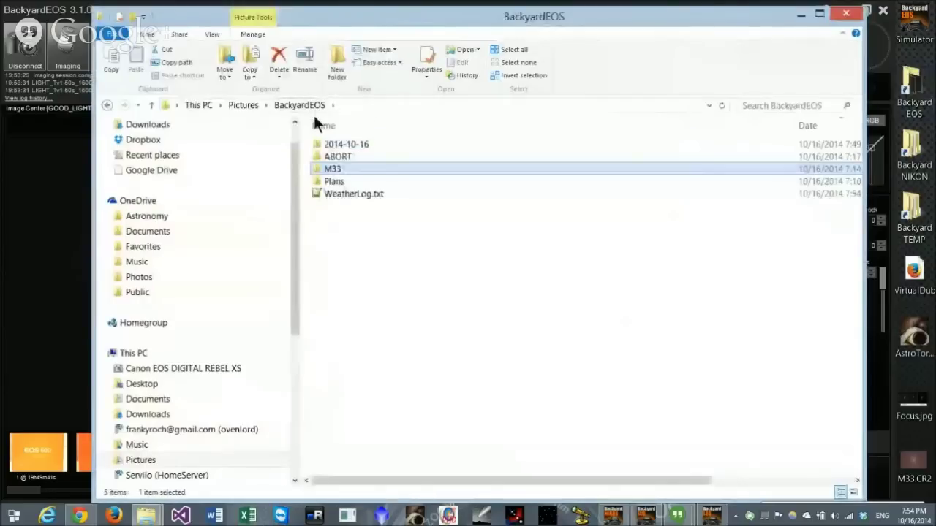
pyautogui.doubleClick(341, 145)
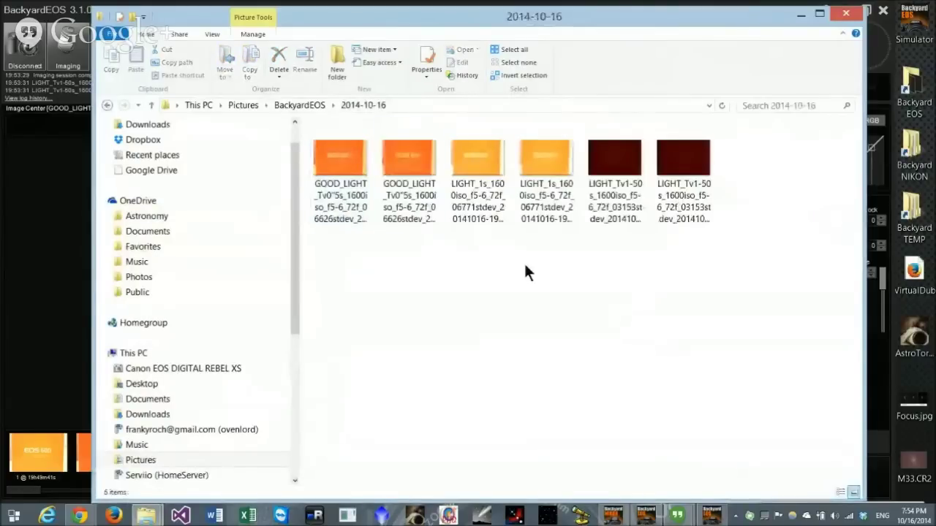
# List the folder's files in Details view with a Name column wide enough for full filenames, and select the GOOD_LIGHT CR2 file.
pyautogui.click(211, 34)
pyautogui.click(349, 62)
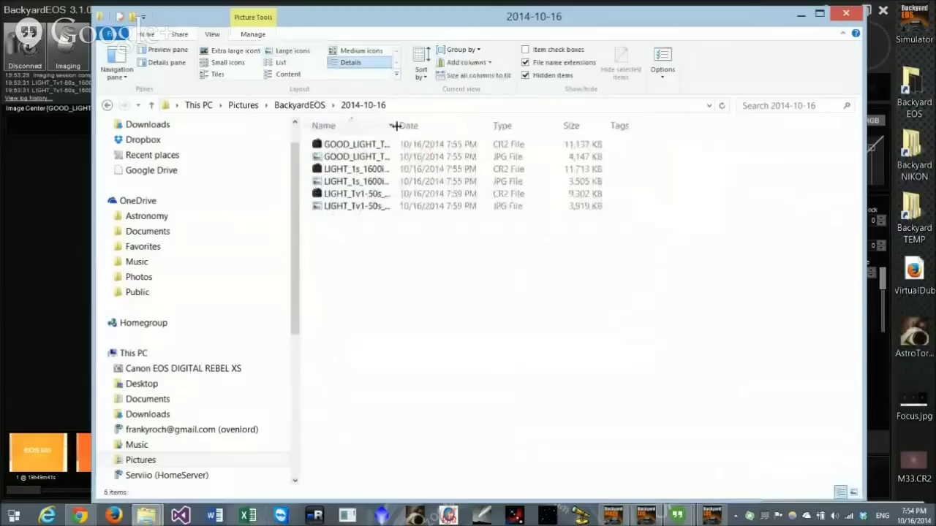
pyautogui.moveTo(398, 127); pyautogui.dragTo(700, 128)
pyautogui.click(359, 145)
pyautogui.click(362, 155)
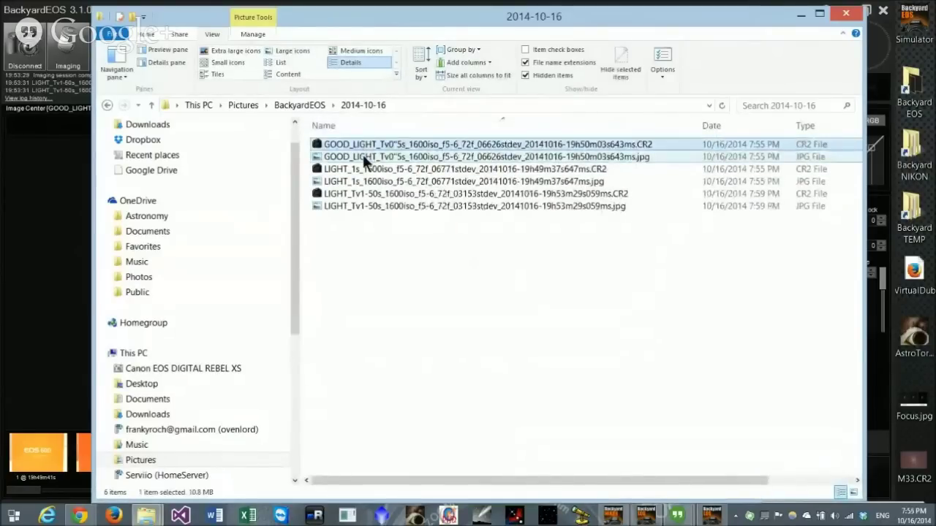
pyautogui.click(650, 144)
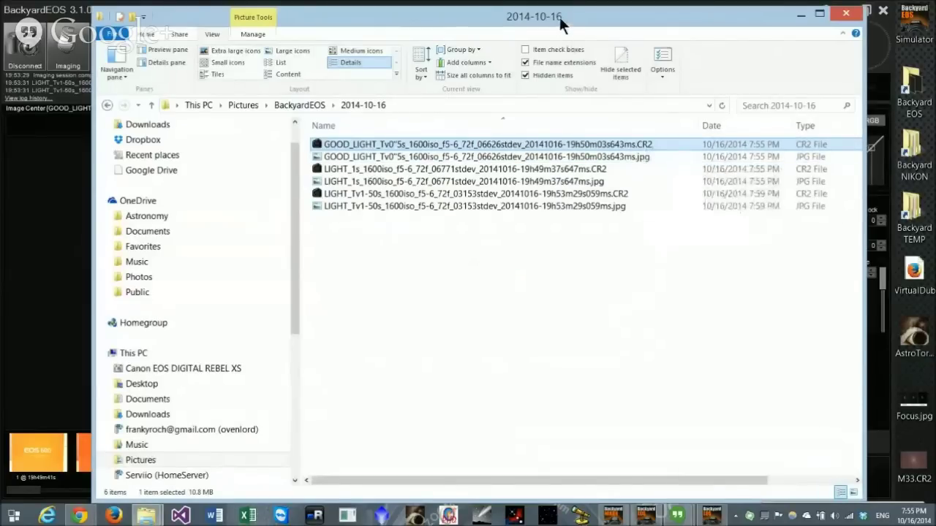
# Reposition the 2014-10-16 folder window so the first two frame thumbnails in BackyardEOS stay uncovered.
pyautogui.moveTo(561, 24); pyautogui.dragTo(570, 156)
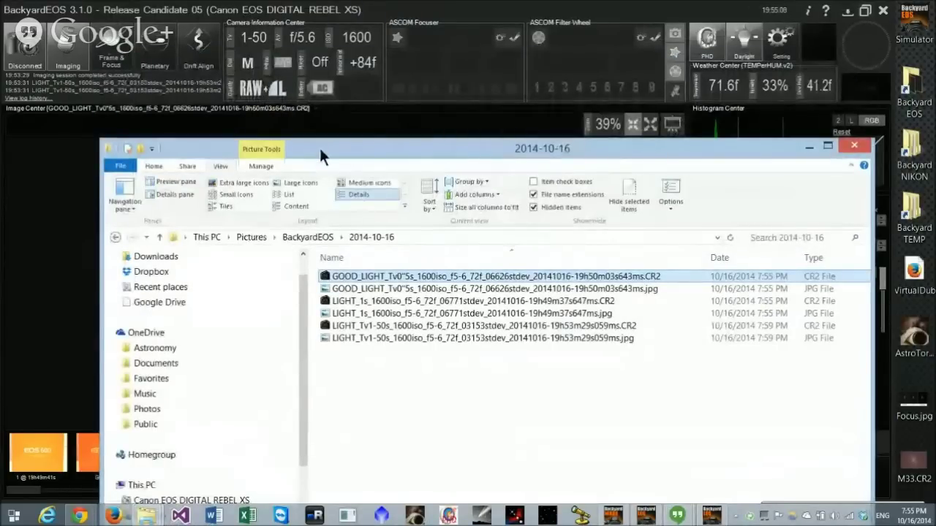
pyautogui.moveTo(319, 148); pyautogui.dragTo(299, 30)
pyautogui.moveTo(441, 217)
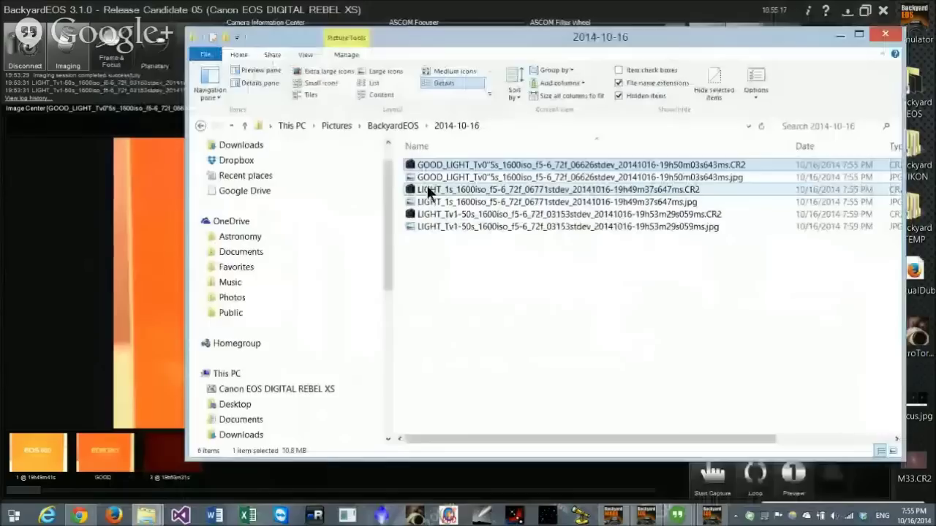
pyautogui.moveTo(386, 38); pyautogui.dragTo(393, 34)
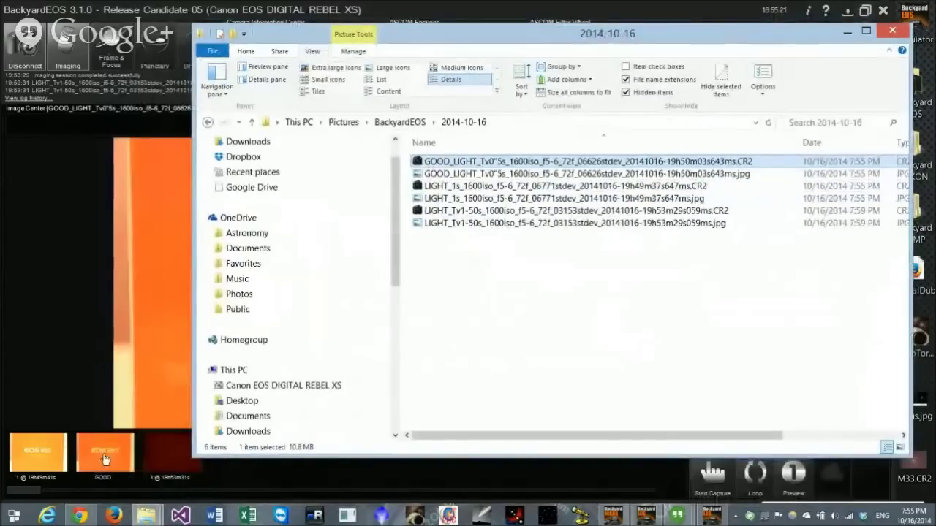
# Change the second frame's quality mark to MAYBE and check its renamed files in the 2014-10-16 folder window.
pyautogui.click(104, 454)
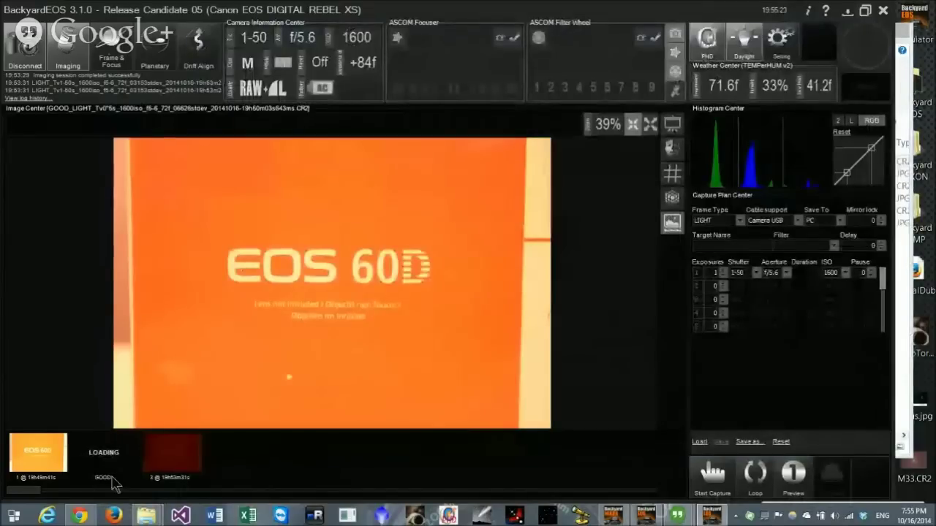
pyautogui.rightClick(112, 455)
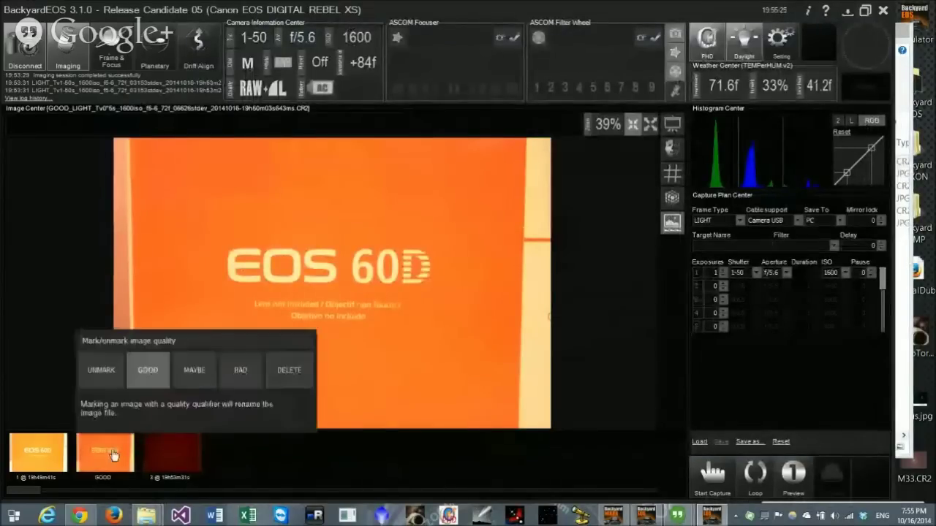
pyautogui.click(192, 371)
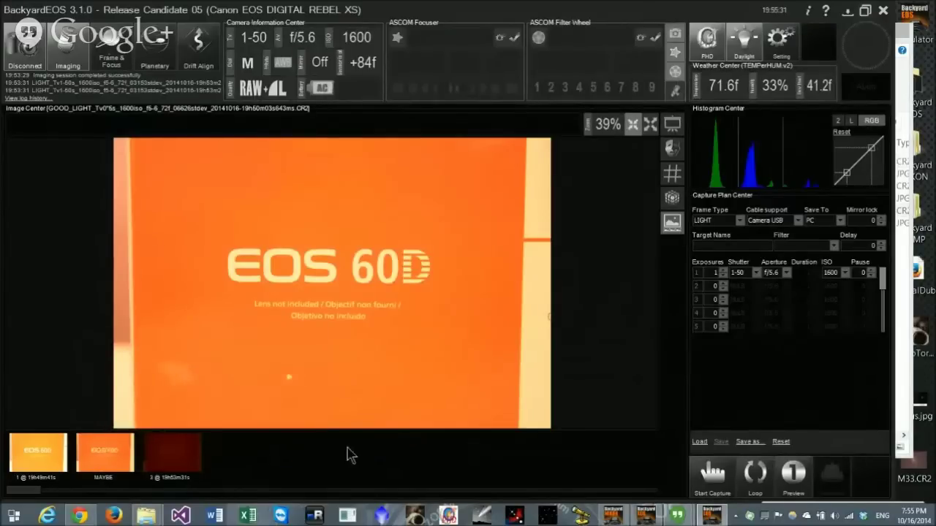
pyautogui.moveTo(147, 515)
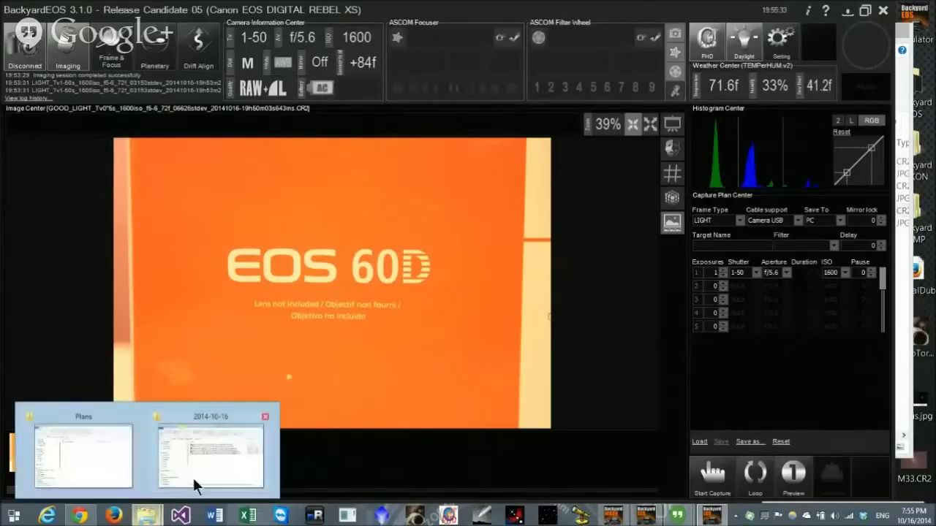
pyautogui.click(195, 483)
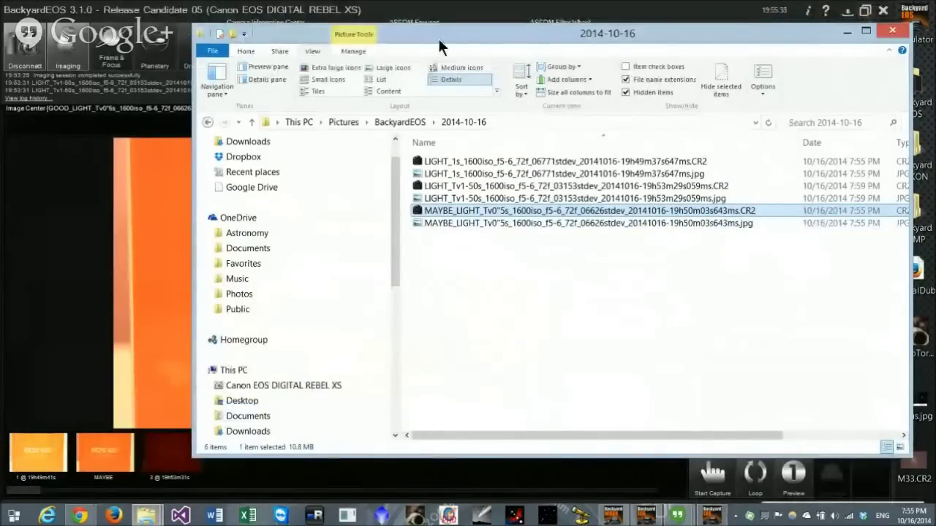
pyautogui.moveTo(439, 35)
pyautogui.mouseDown()
pyautogui.moveTo(413, 27)
pyautogui.moveTo(439, 44)
pyautogui.mouseUp()
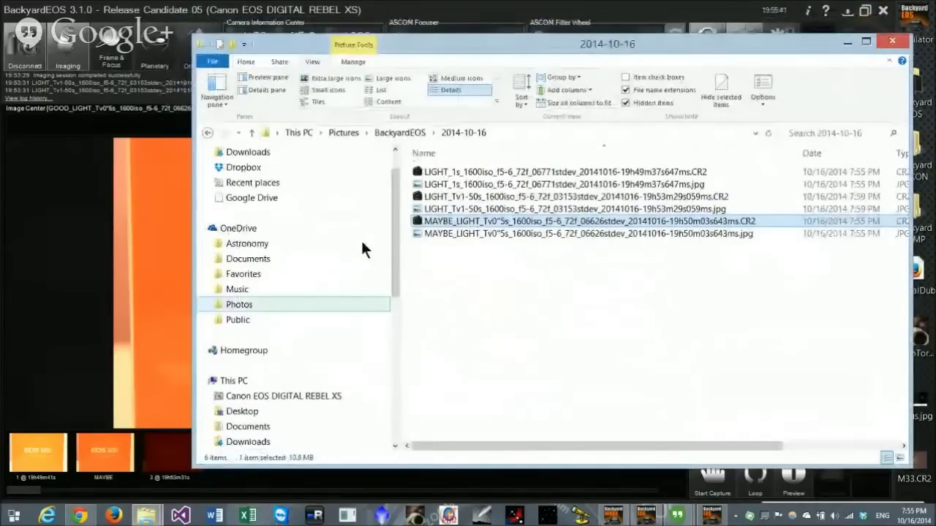
# Return to BackyardEOS, mark the third captured frame as DELETE and display it.
pyautogui.hotkey('alt', 'Tab')
pyautogui.moveTo(167, 457)
pyautogui.click(351, 441)
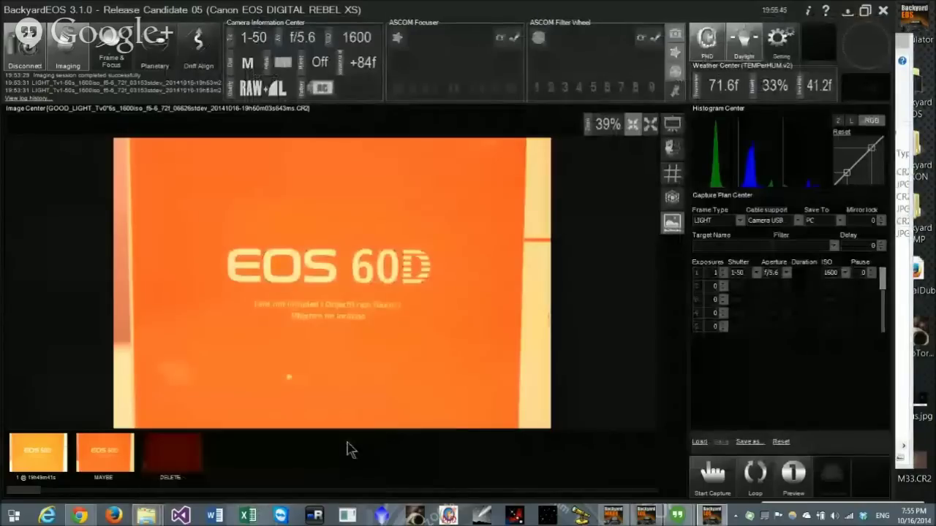
pyautogui.click(189, 457)
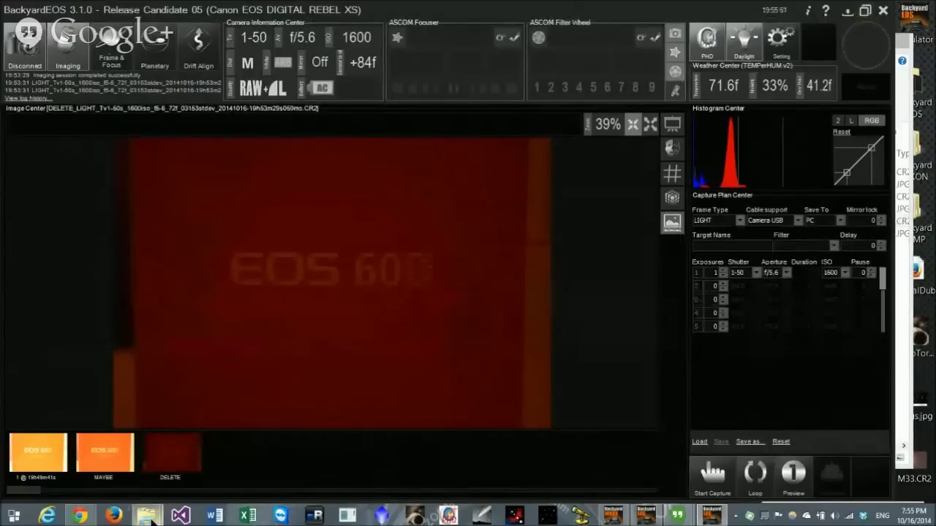
# Select both DELETE_LIGHT files in the 2014-10-16 folder window to show them, and close the window.
pyautogui.moveTo(146, 516)
pyautogui.click(246, 470)
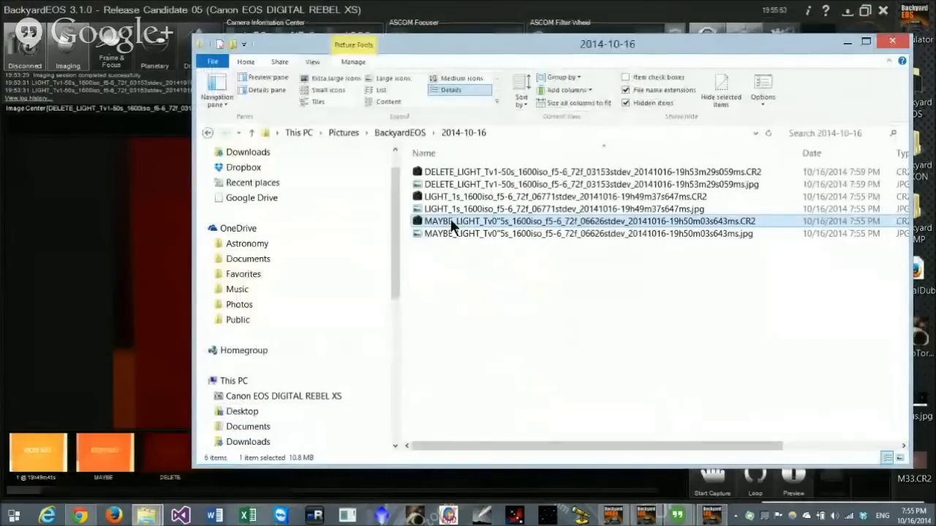
pyautogui.click(450, 172)
pyautogui.keyDown('shift'); pyautogui.click(450, 184); pyautogui.keyUp('shift')
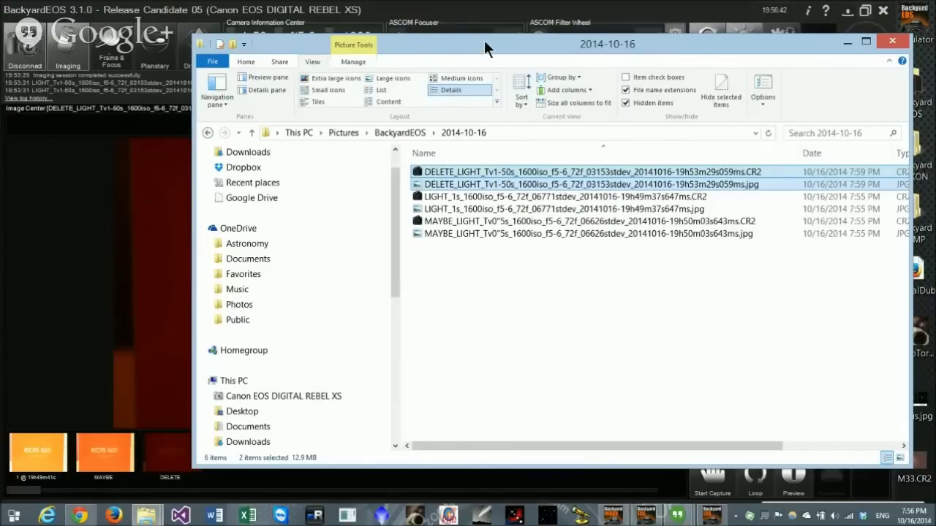
pyautogui.moveTo(484, 41); pyautogui.dragTo(436, 30)
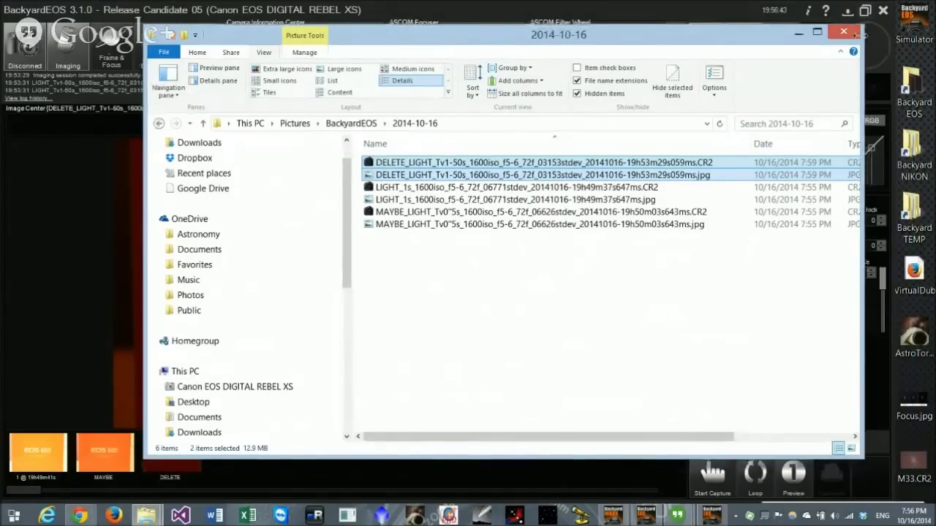
pyautogui.click(853, 33)
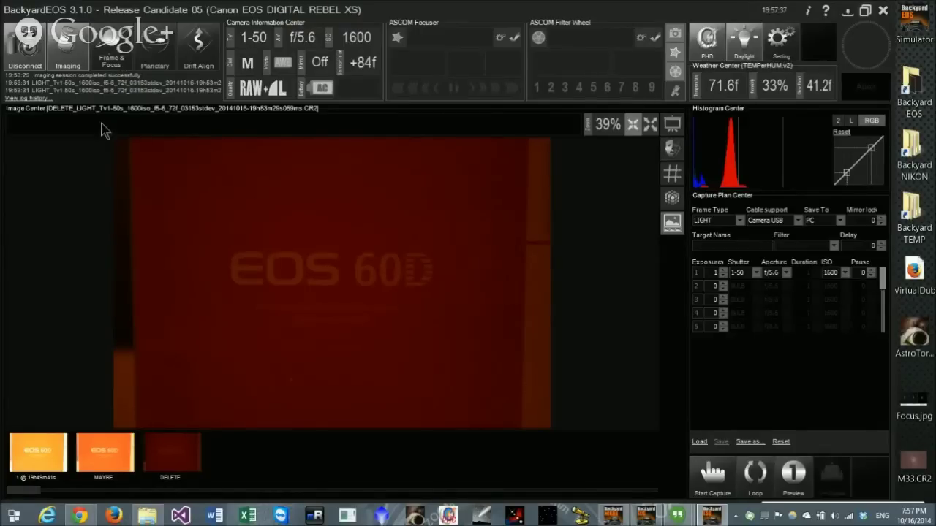
# View the Frame & Focus live view, and display the ASCOM Telescope controls while in Imaging mode.
pyautogui.click(112, 61)
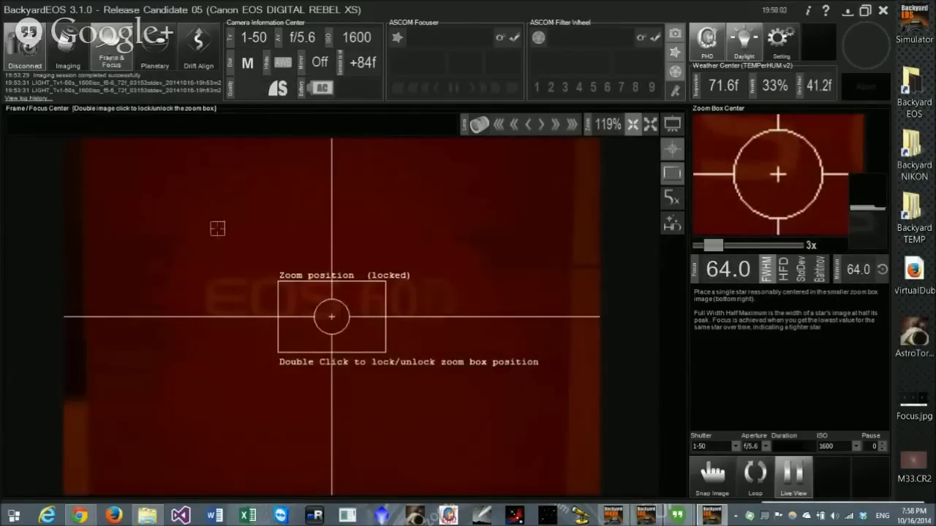
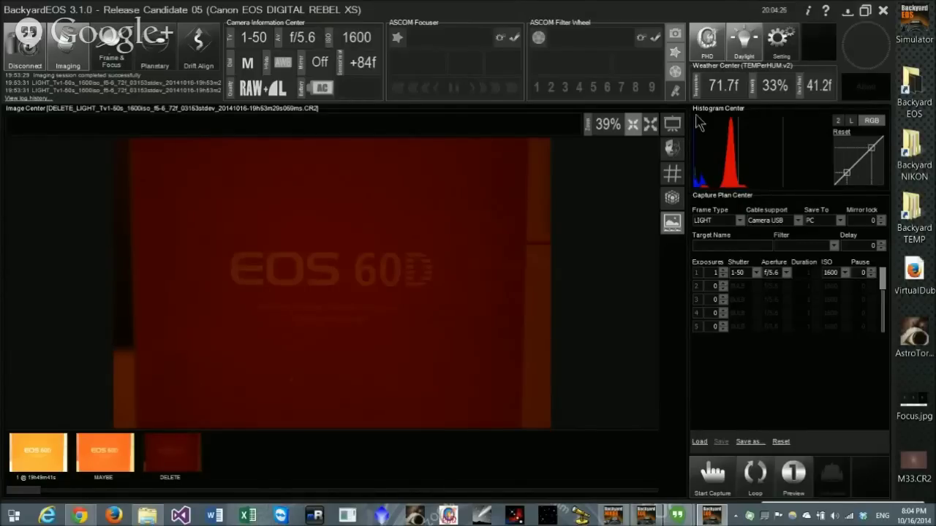
pyautogui.click(674, 90)
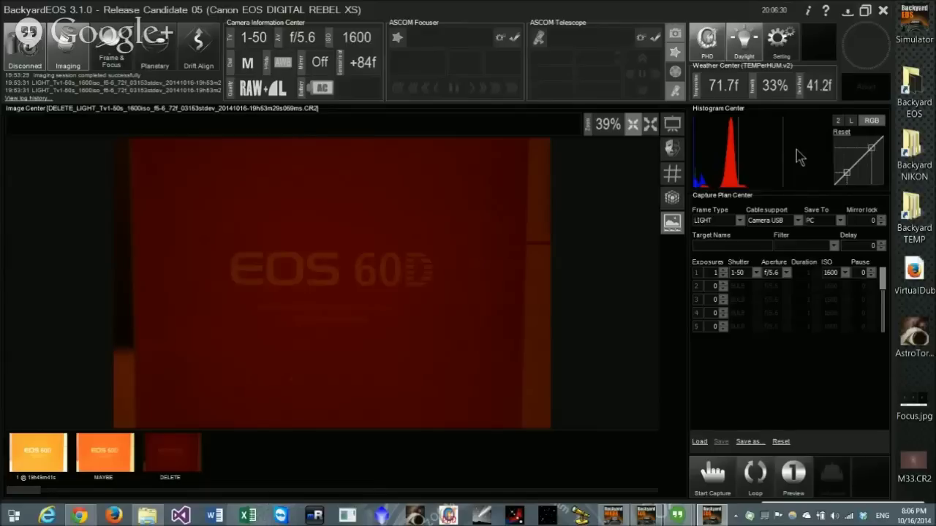
# Compare the histogram in luminance and RGB, and cycle through its divider-line options, ending with RGB and option 2.
pyautogui.click(850, 122)
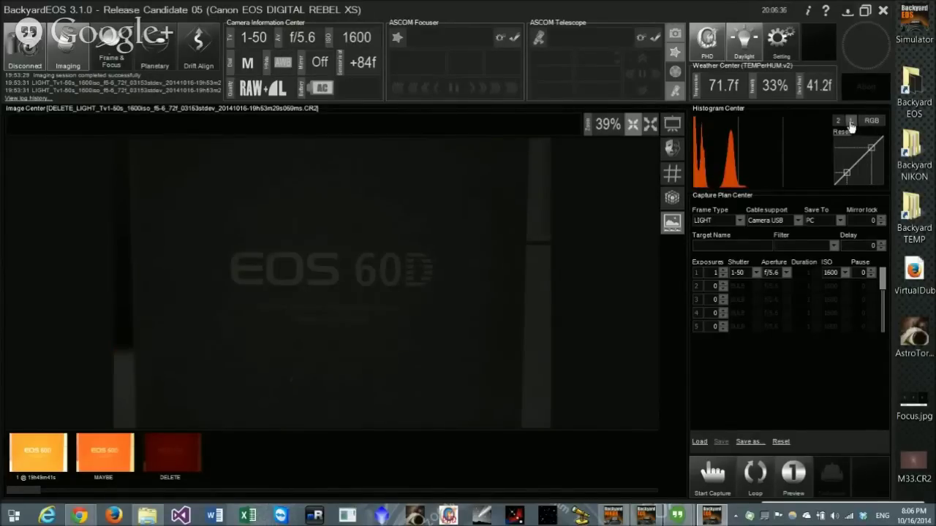
pyautogui.click(869, 125)
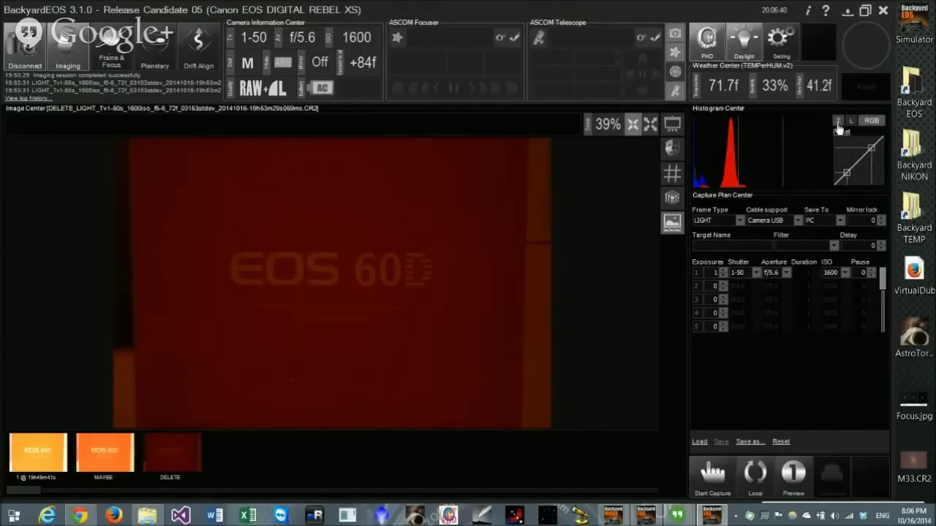
pyautogui.click(839, 124)
pyautogui.click(838, 123)
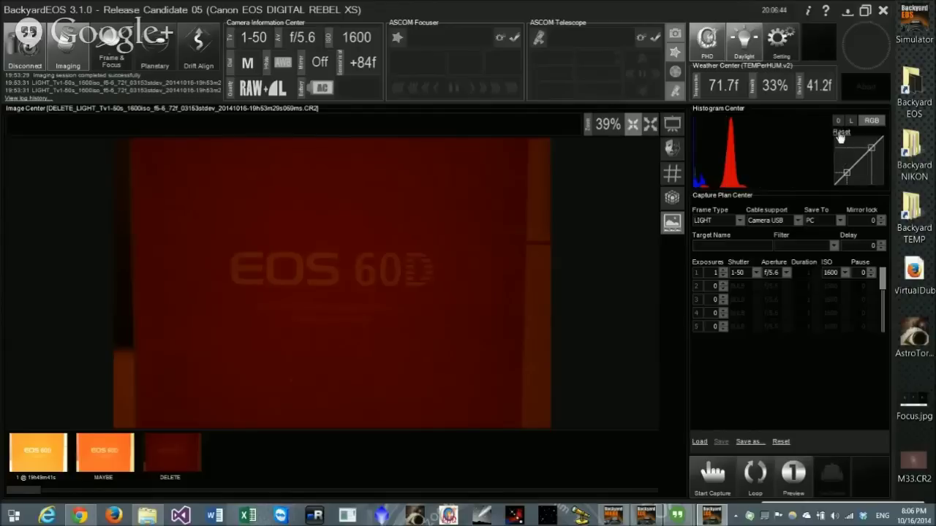
pyautogui.click(840, 124)
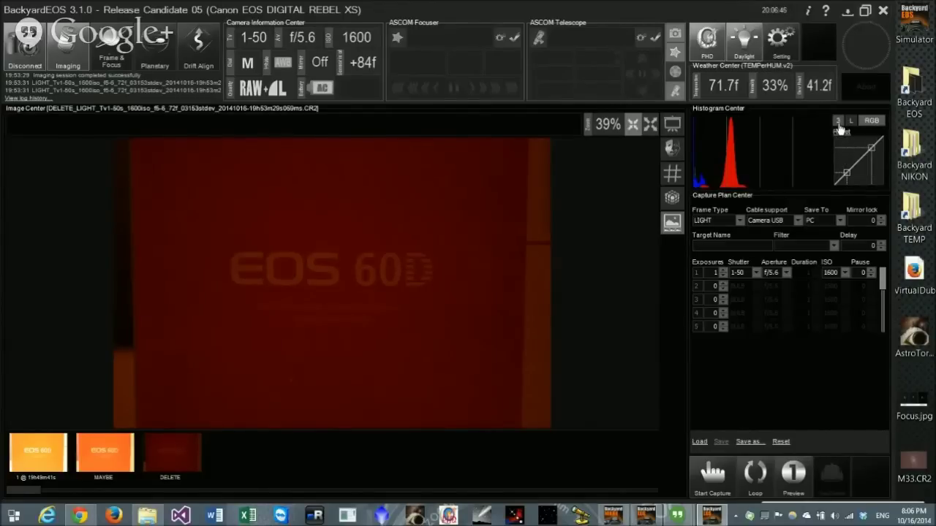
pyautogui.click(840, 124)
pyautogui.click(840, 125)
pyautogui.click(840, 124)
pyautogui.click(839, 125)
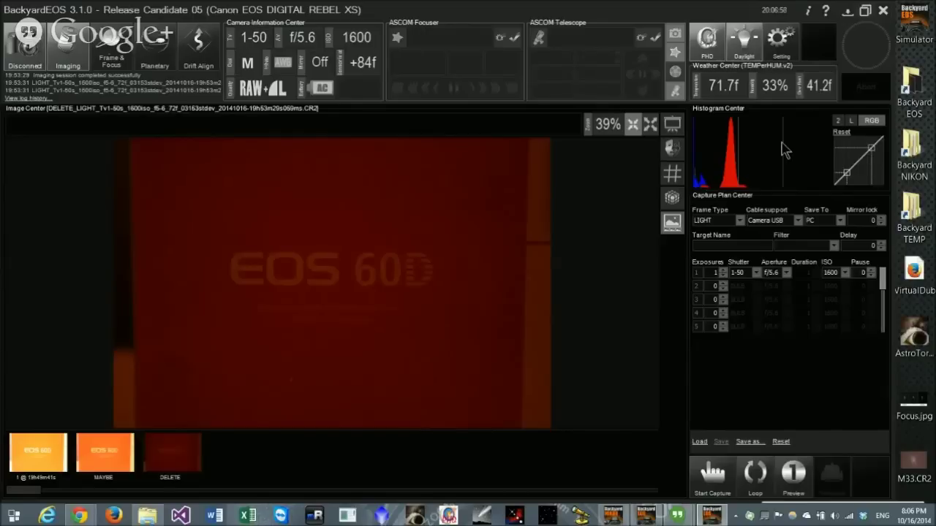
pyautogui.click(837, 121)
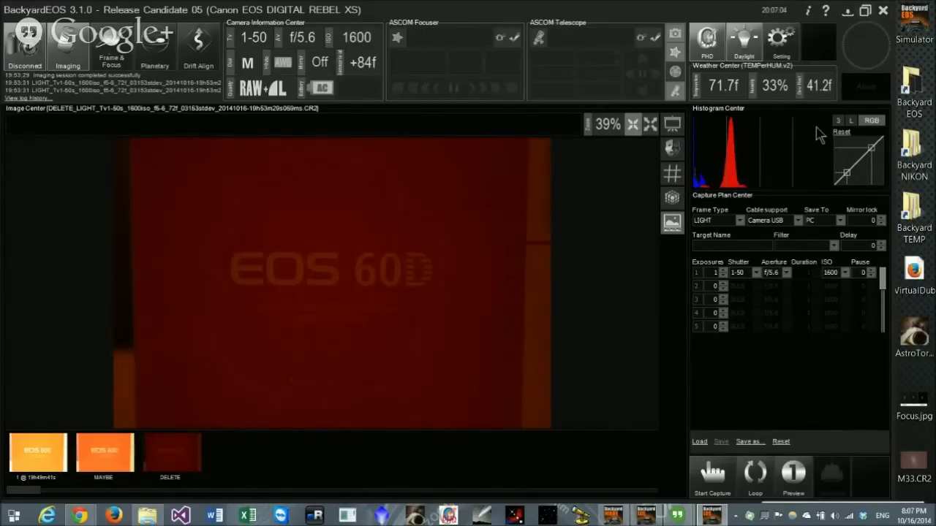
pyautogui.click(838, 122)
pyautogui.click(838, 122)
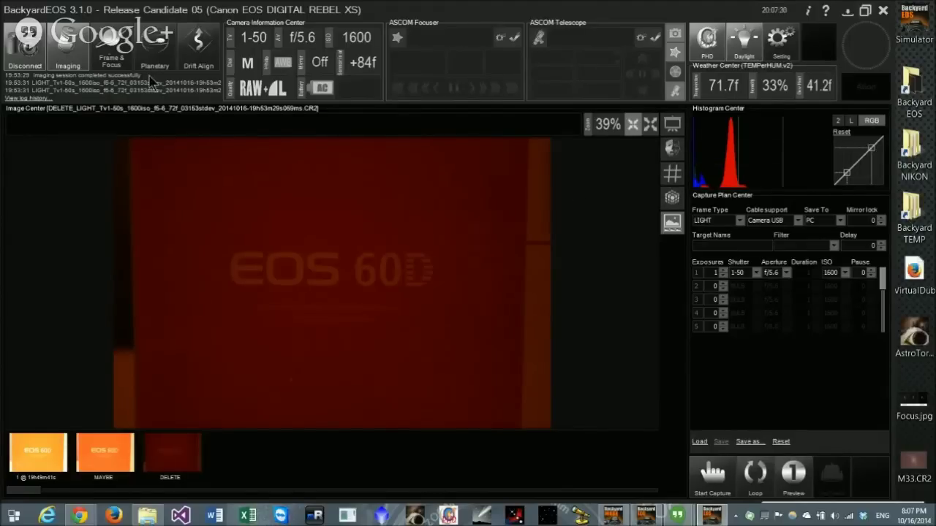
# Look through the Frame & Focus, Planetary and Drift Align modes, and return to Imaging.
pyautogui.click(111, 63)
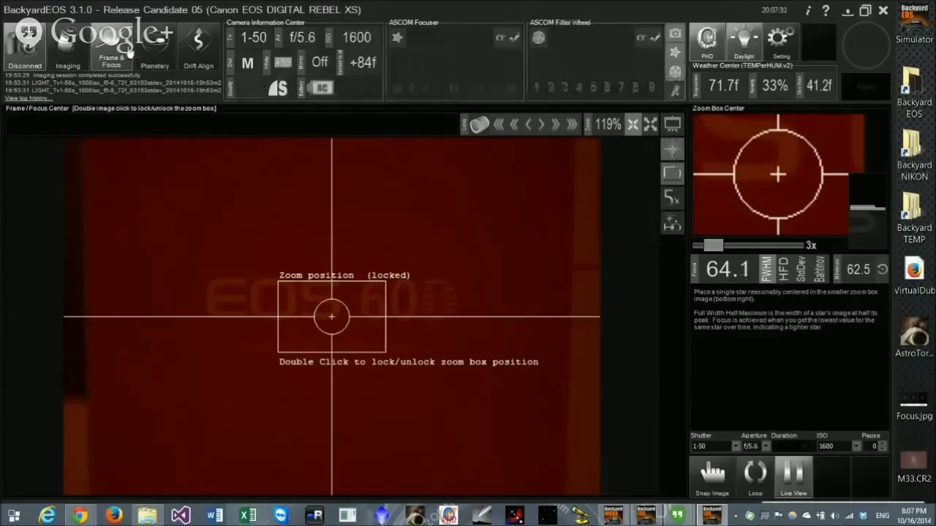
pyautogui.click(155, 51)
pyautogui.click(192, 56)
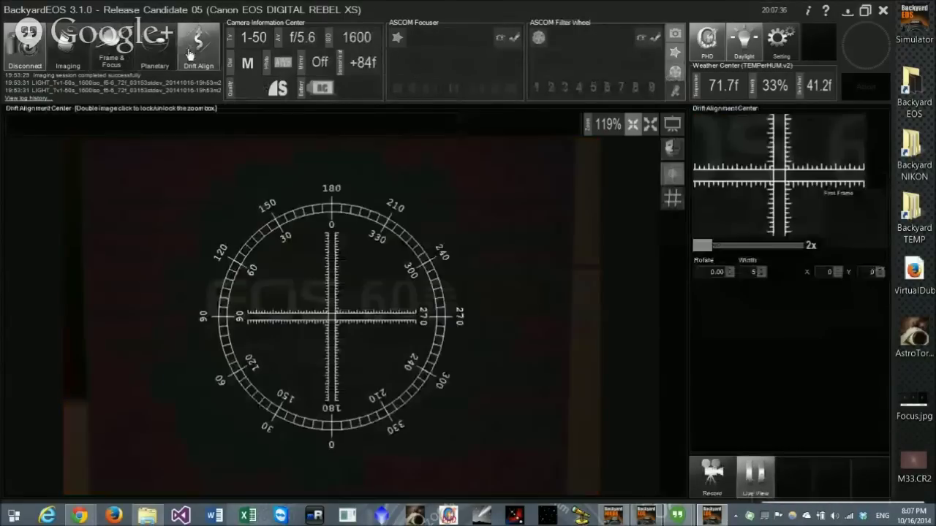
pyautogui.click(150, 54)
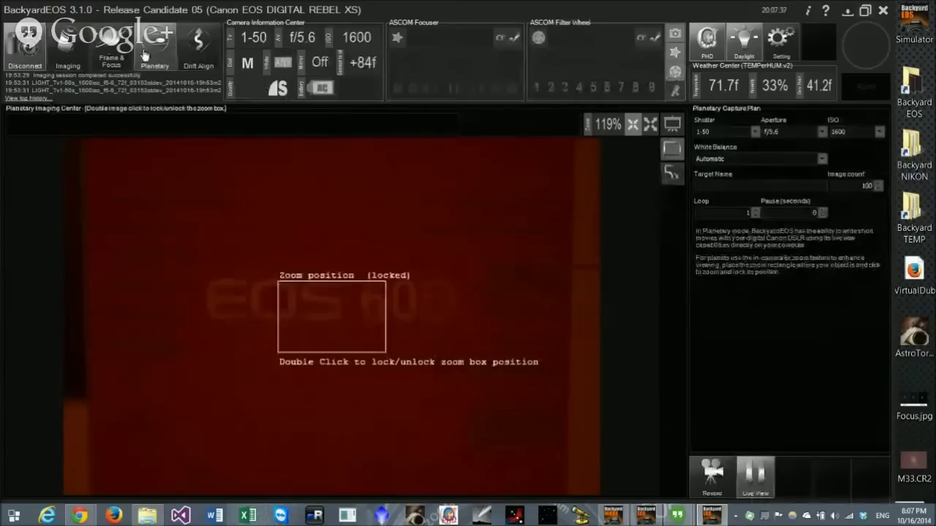
pyautogui.click(105, 58)
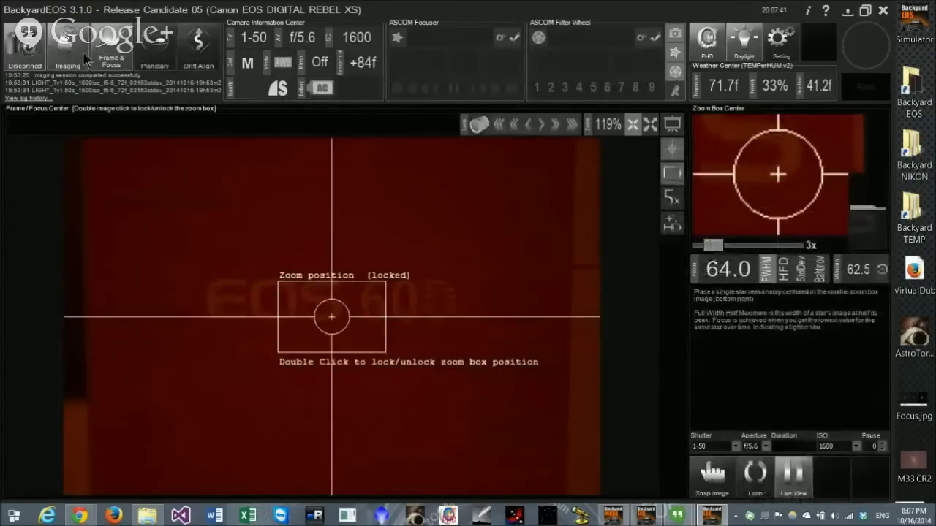
pyautogui.click(84, 58)
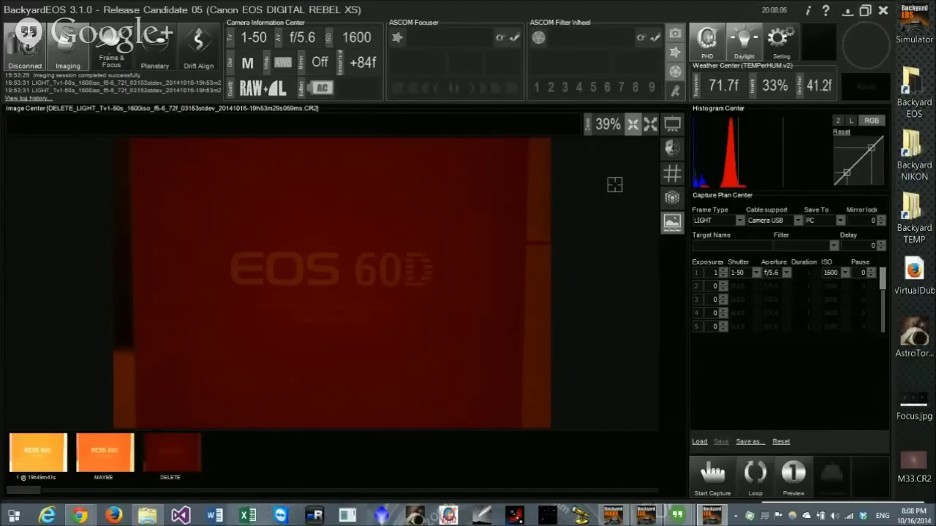
# Inspect the captured EOS 60D box image in full screen at different zoom levels, and exit full screen.
pyautogui.click(673, 125)
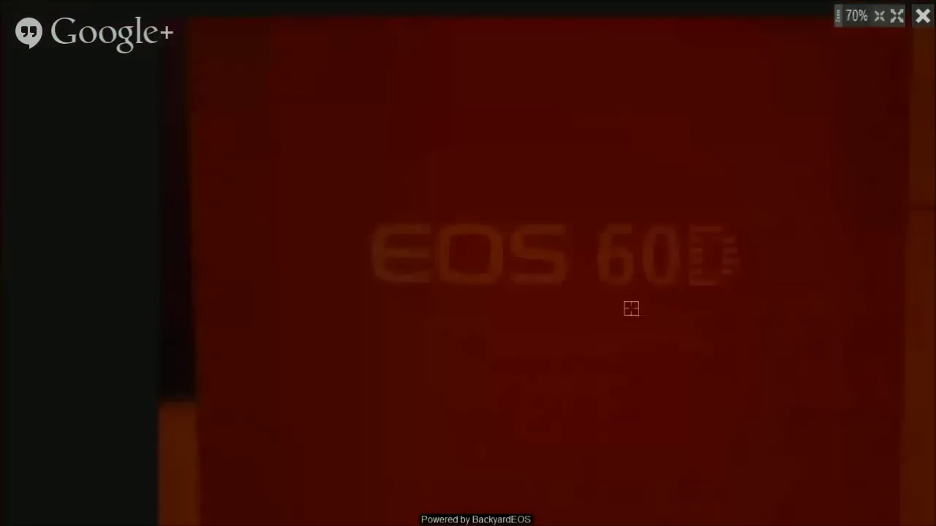
pyautogui.scroll(3, 625, 320)
pyautogui.scroll(-3, 583, 172)
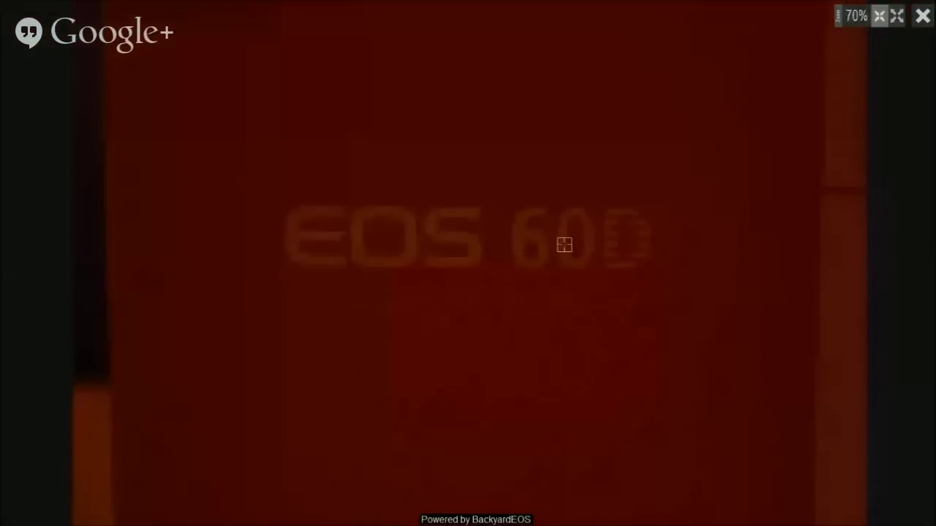
pyautogui.scroll(2, 351, 264)
pyautogui.scroll(-1, 358, 265)
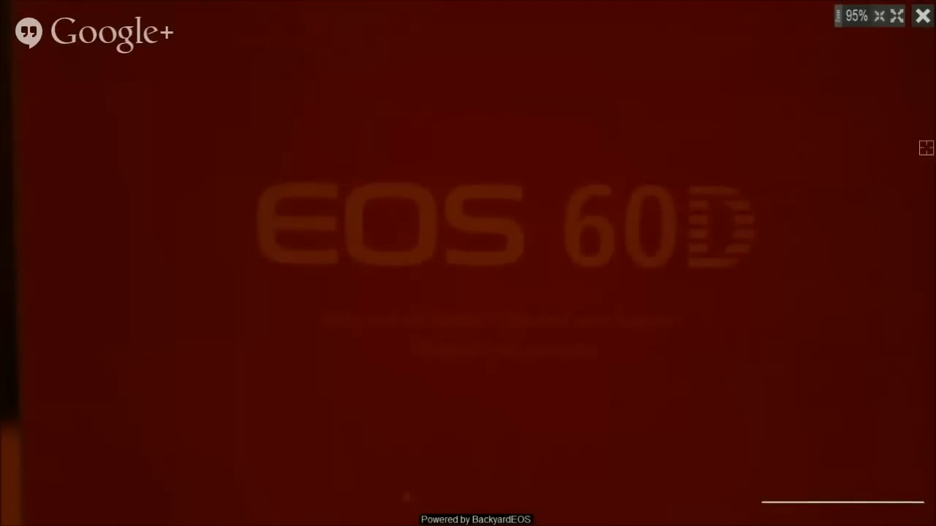
pyautogui.scroll(3, 625, 292)
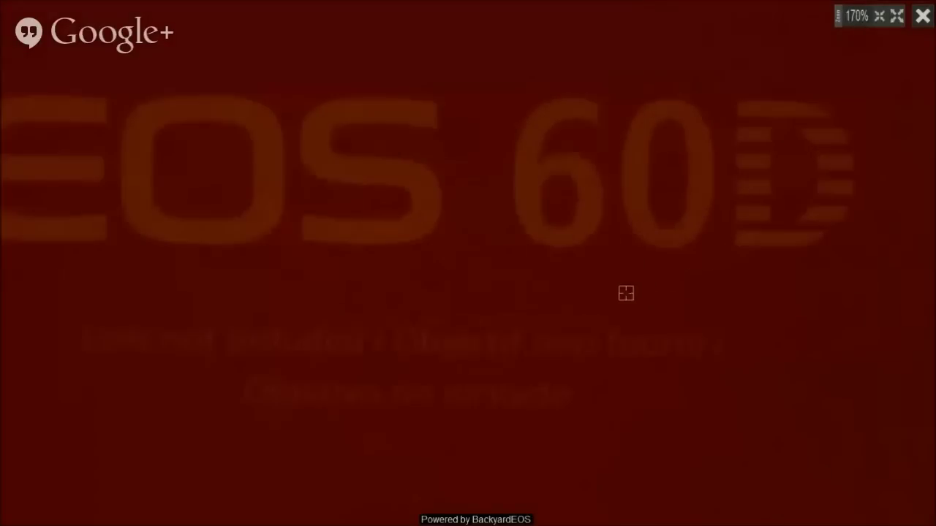
pyautogui.scroll(-2, 625, 293)
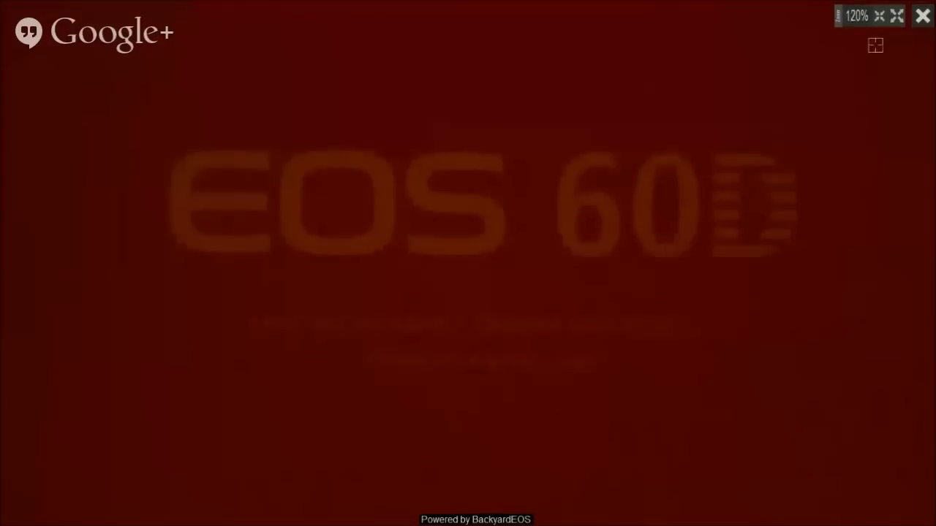
pyautogui.click(920, 17)
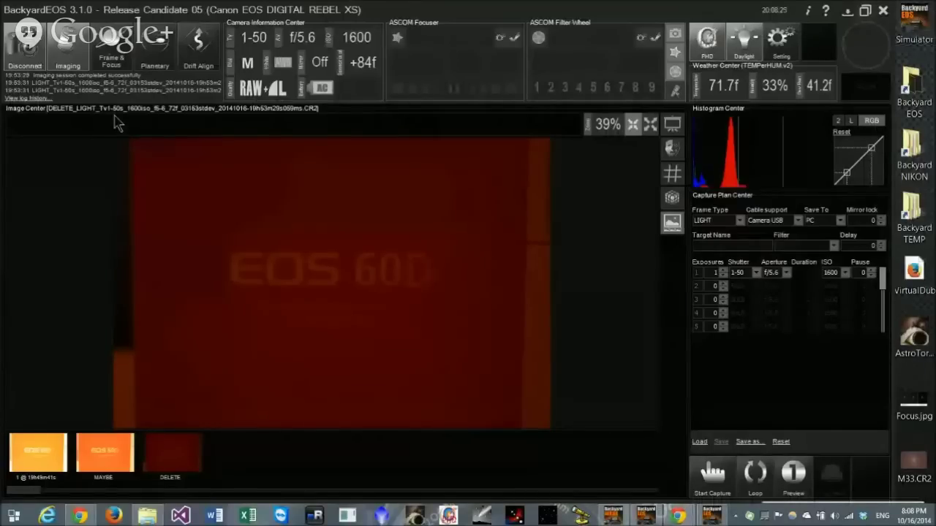
# View the Planetary live view in full screen, and go back to the Imaging view.
pyautogui.click(155, 60)
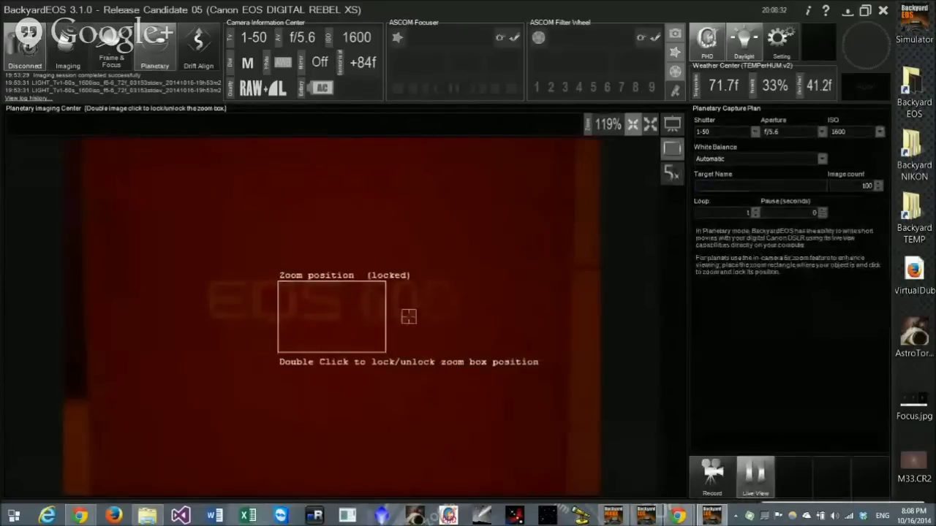
pyautogui.click(672, 124)
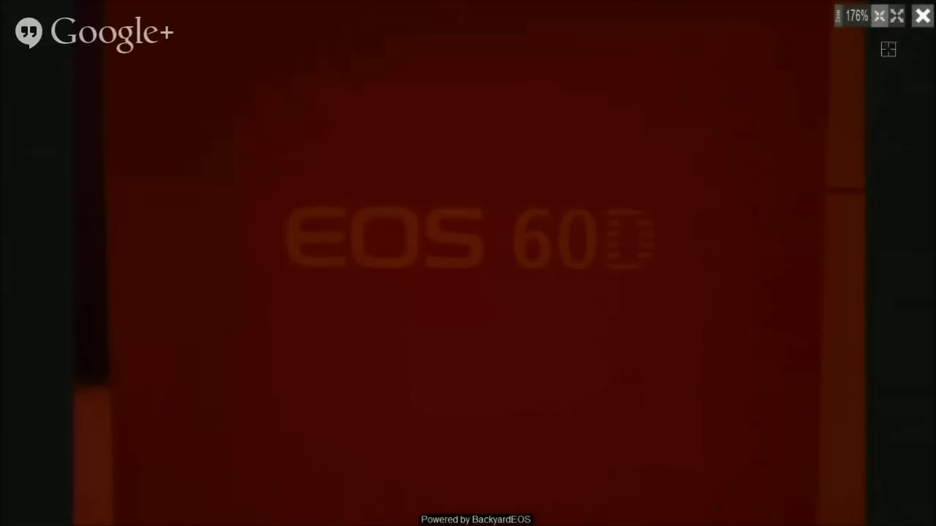
pyautogui.click(922, 16)
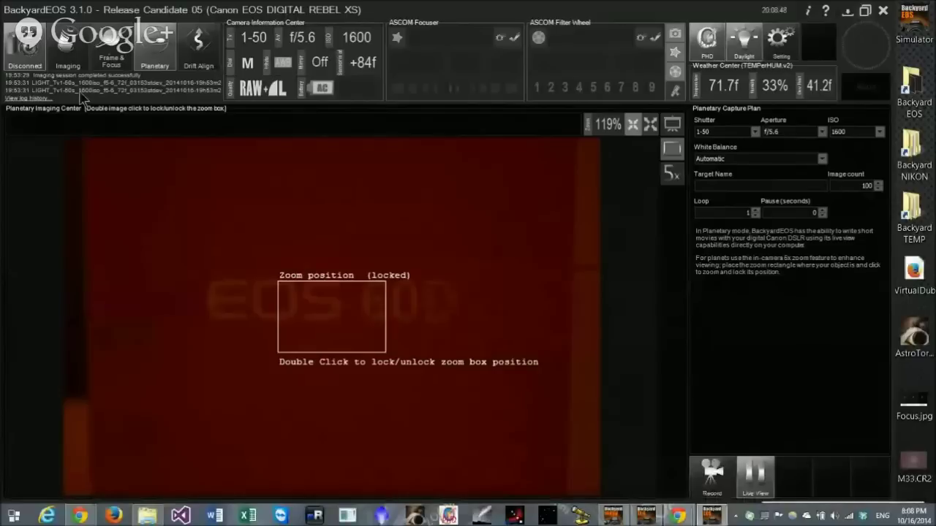
pyautogui.click(675, 125)
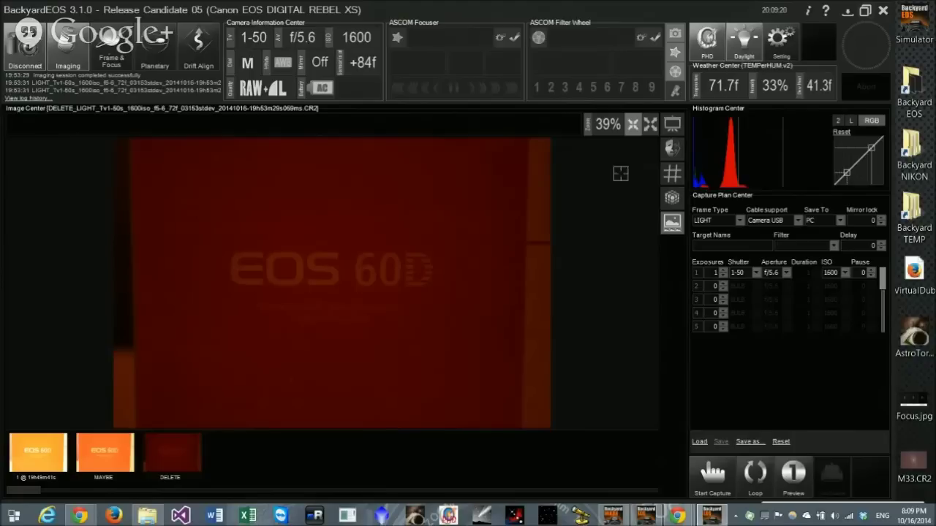
# Overlay the first M33_DARK_FLAT image (06601stdev) on the displayed frame and turn the overlay off again.
pyautogui.click(669, 153)
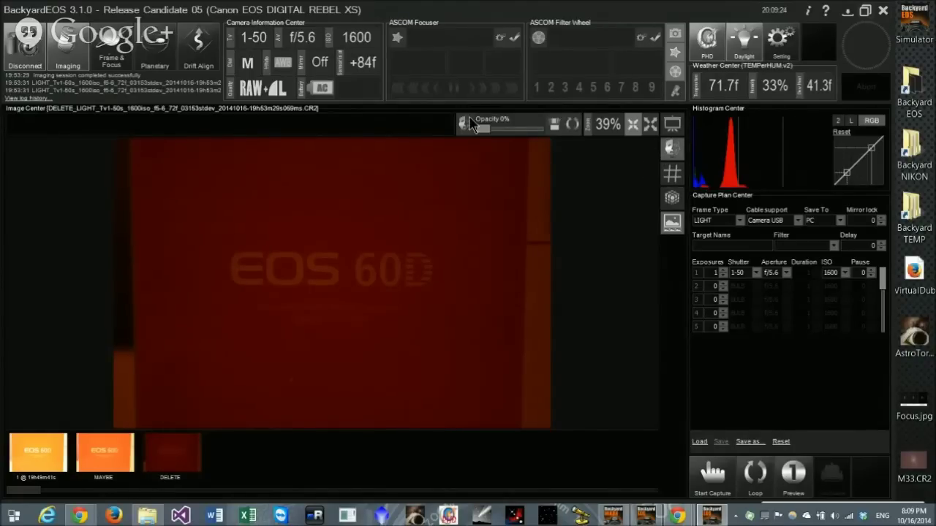
pyautogui.click(554, 128)
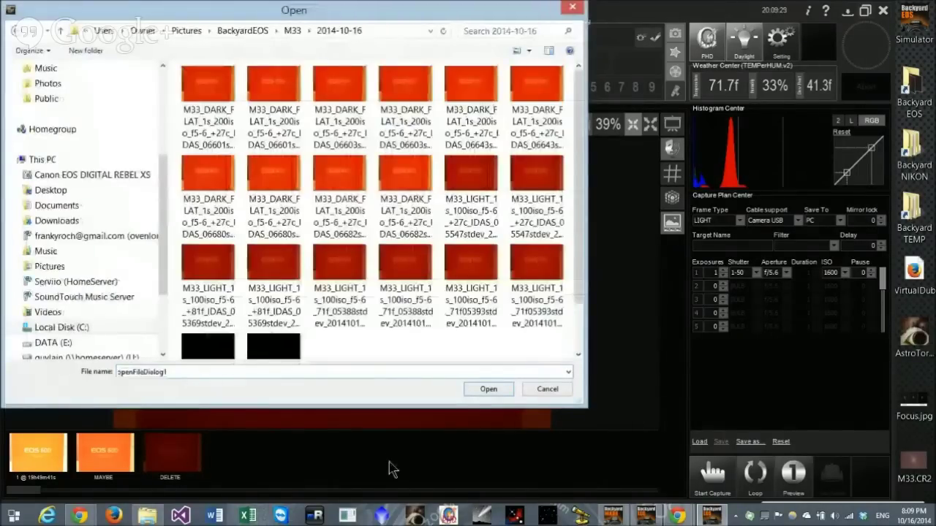
pyautogui.doubleClick(199, 88)
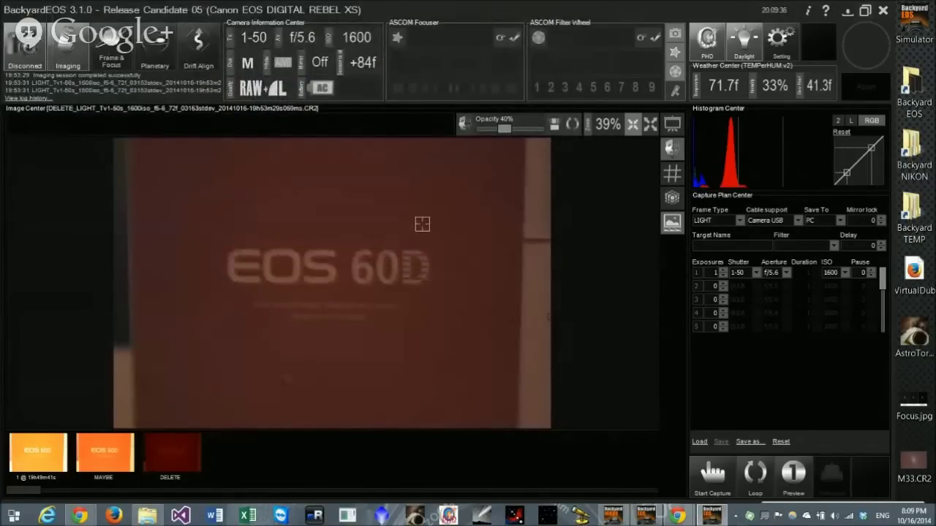
pyautogui.click(673, 152)
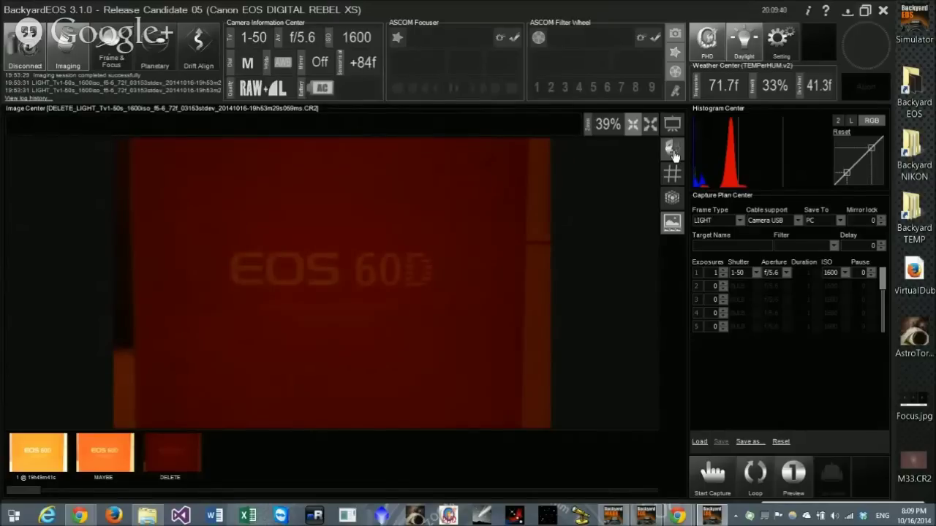
# Capture one LIGHT frame at shutter 1-50, f/5.6, ISO 1600, and overlay the first M33_DARK_FLAT image numbered 06680 on it.
pyautogui.click(713, 473)
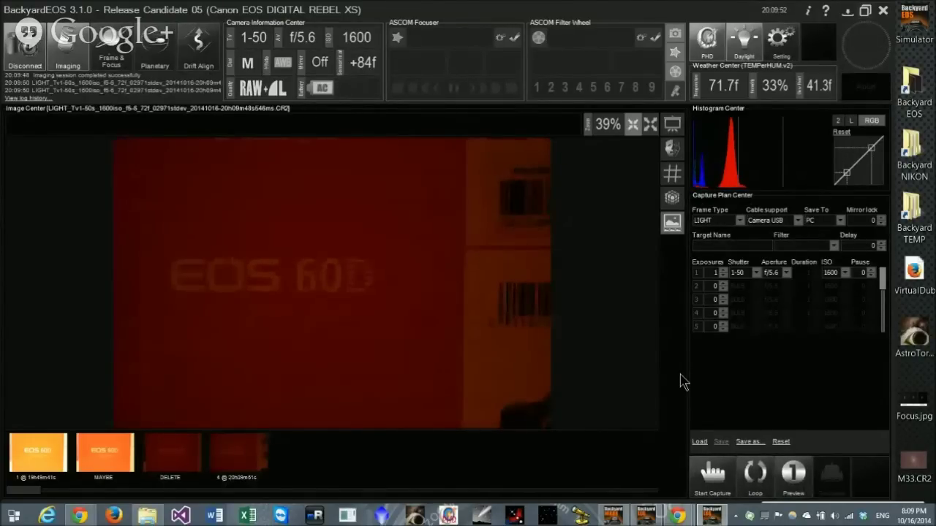
pyautogui.click(673, 151)
pyautogui.moveTo(501, 139); pyautogui.dragTo(541, 143)
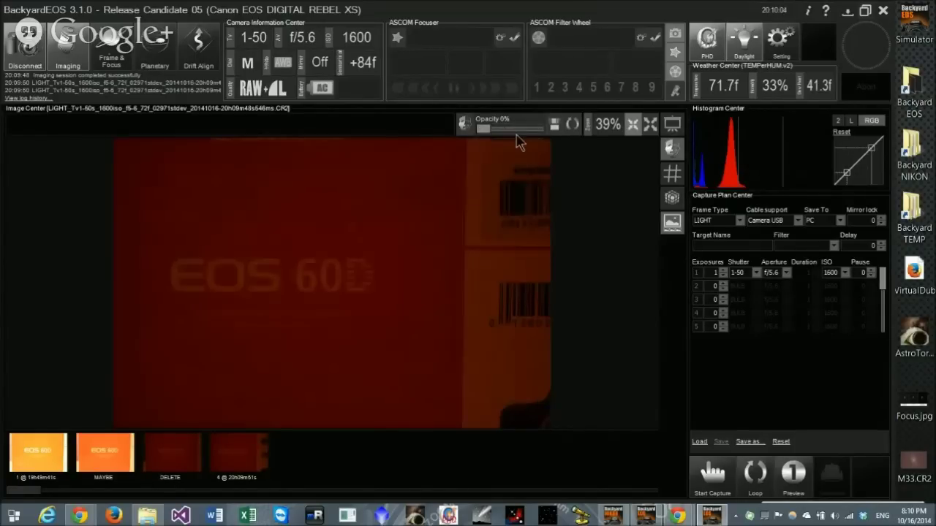
pyautogui.click(464, 123)
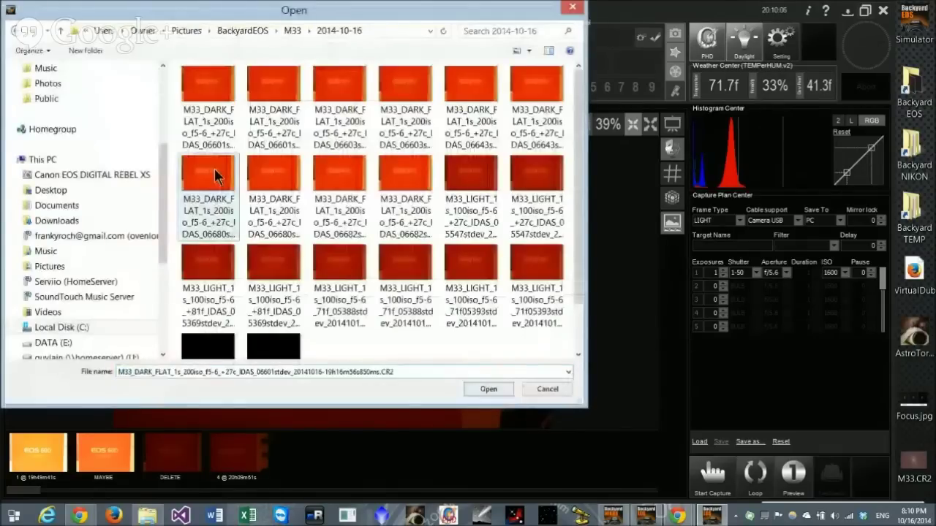
pyautogui.doubleClick(215, 176)
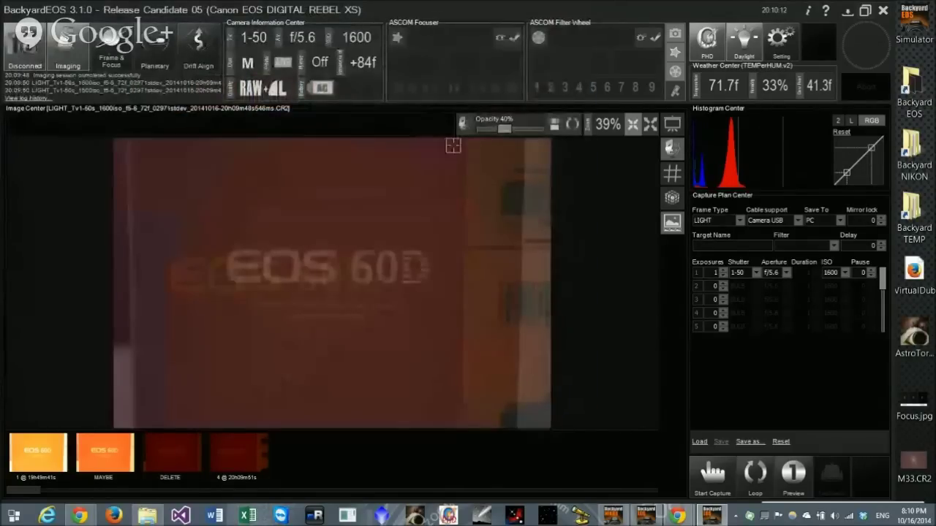
# Adjust the opacity of the overlaid reference image to 48% and raise it to 93%.
pyautogui.moveTo(506, 133)
pyautogui.mouseDown()
pyautogui.moveTo(545, 144)
pyautogui.moveTo(522, 132)
pyautogui.mouseUp()
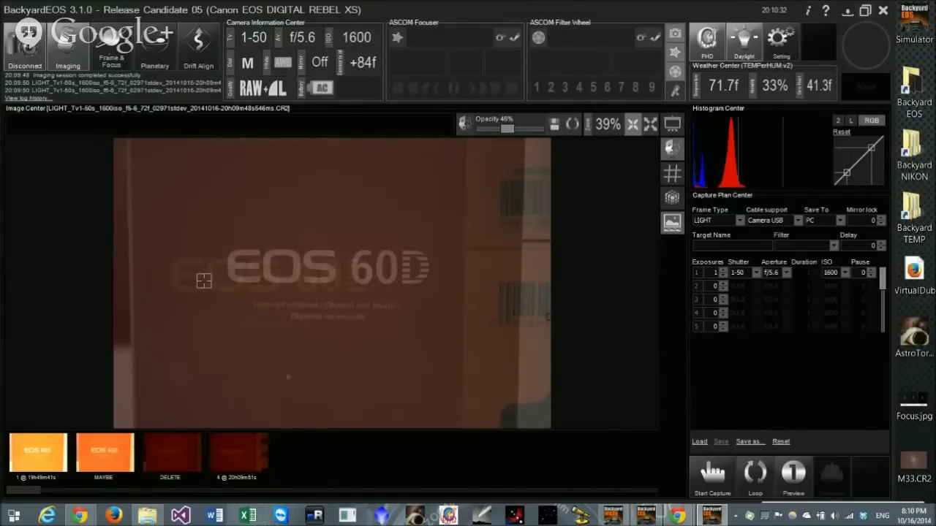
pyautogui.moveTo(496, 129); pyautogui.dragTo(534, 135)
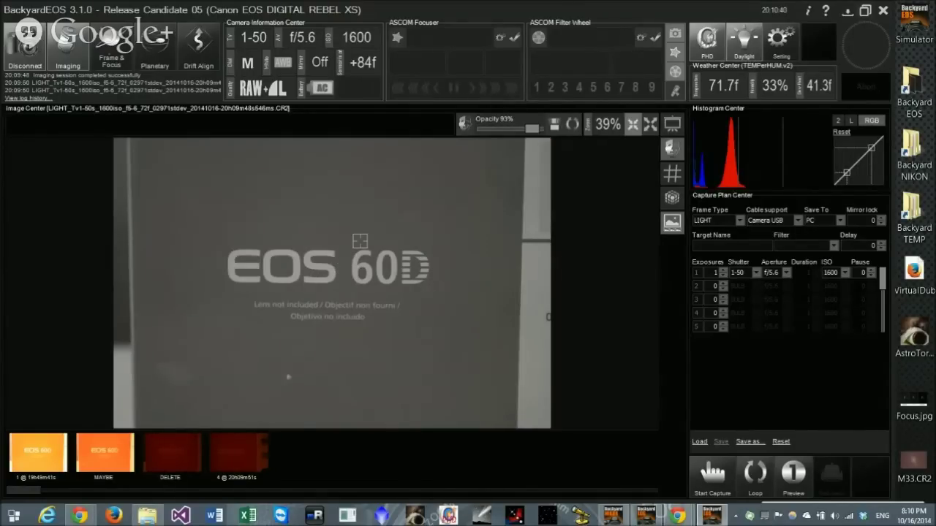
# Lower the opacity of the overlaid reference image to 29% and turn the overlay off.
pyautogui.moveTo(532, 129); pyautogui.dragTo(522, 126)
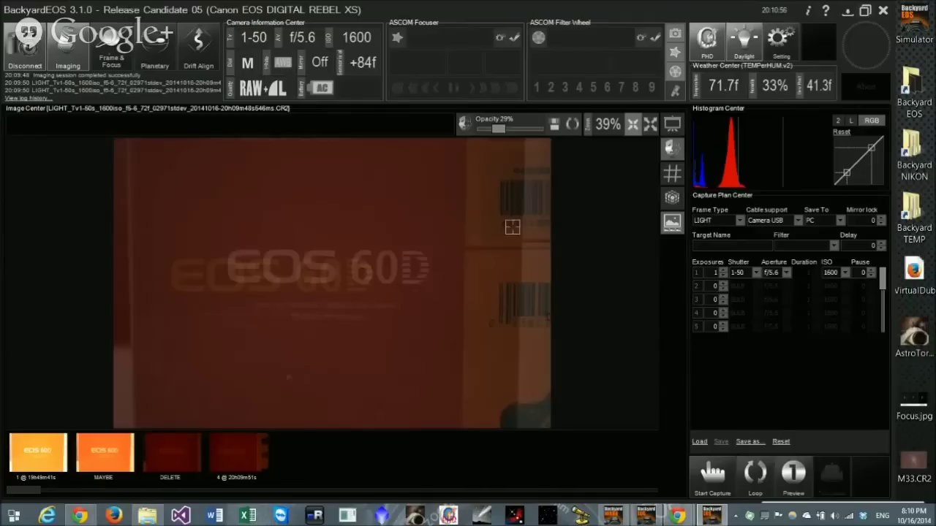
pyautogui.click(675, 148)
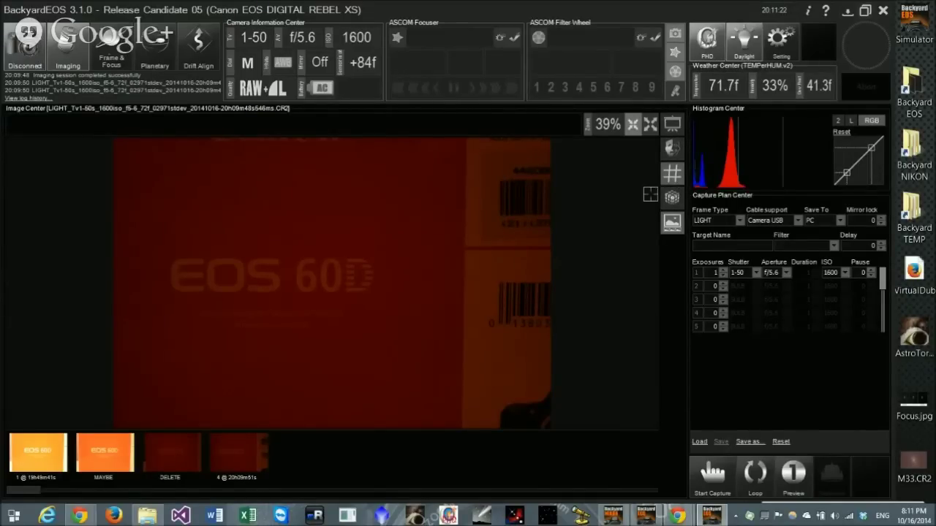
# Display the alignment grid with its centre circles over the captured frame and turn the grid off again.
pyautogui.click(222, 452)
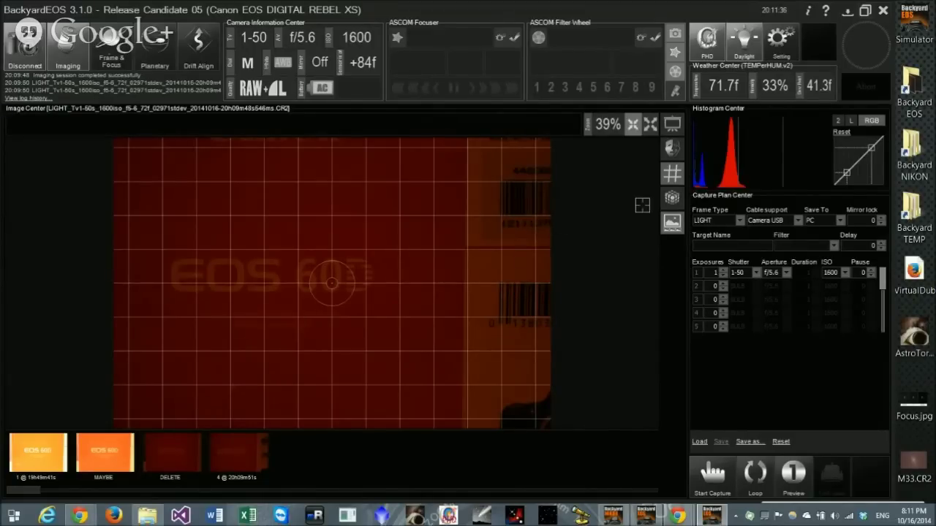
pyautogui.click(672, 173)
pyautogui.click(673, 176)
pyautogui.click(672, 176)
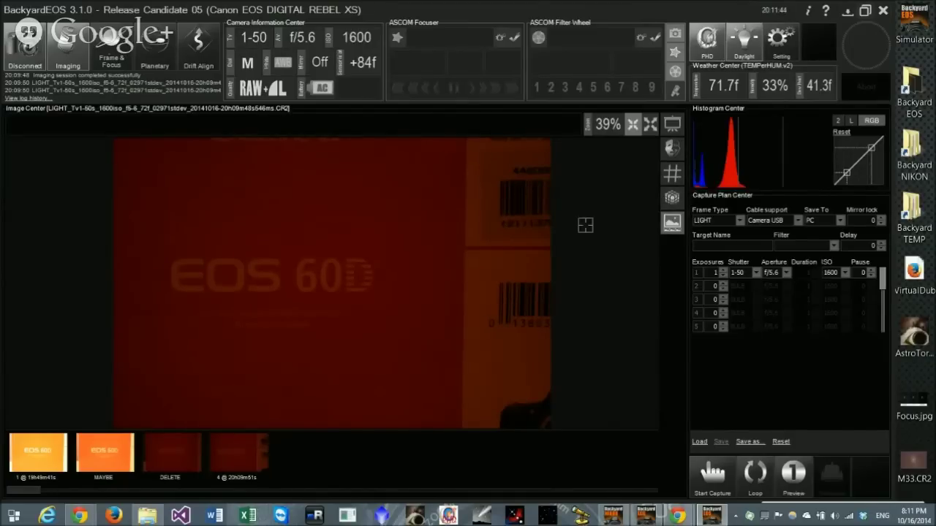
# Hide the strip of captured image thumbnails below the frame and show it again.
pyautogui.click(672, 222)
pyautogui.click(672, 223)
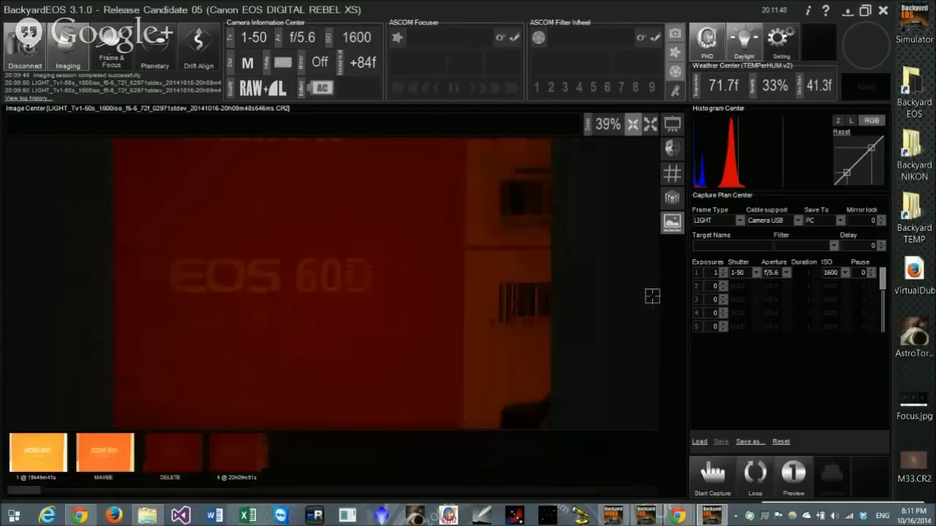
pyautogui.click(672, 222)
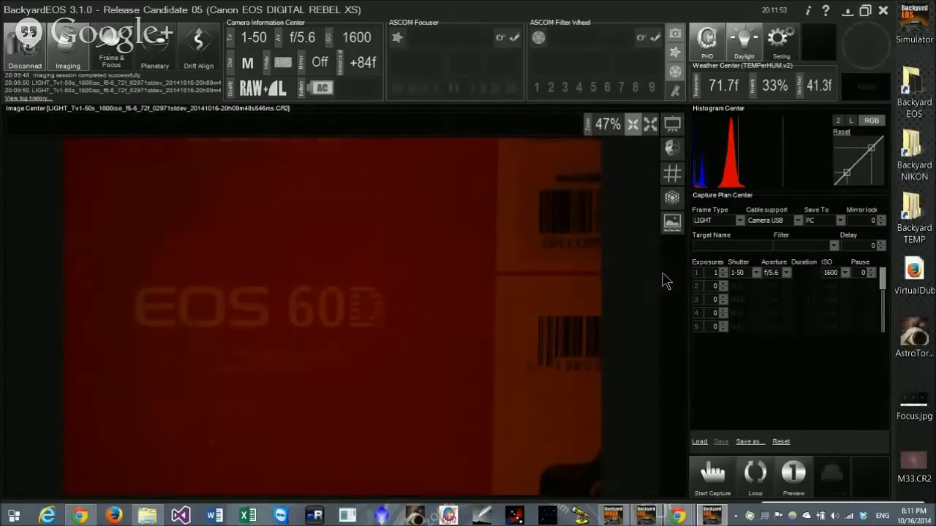
pyautogui.click(669, 230)
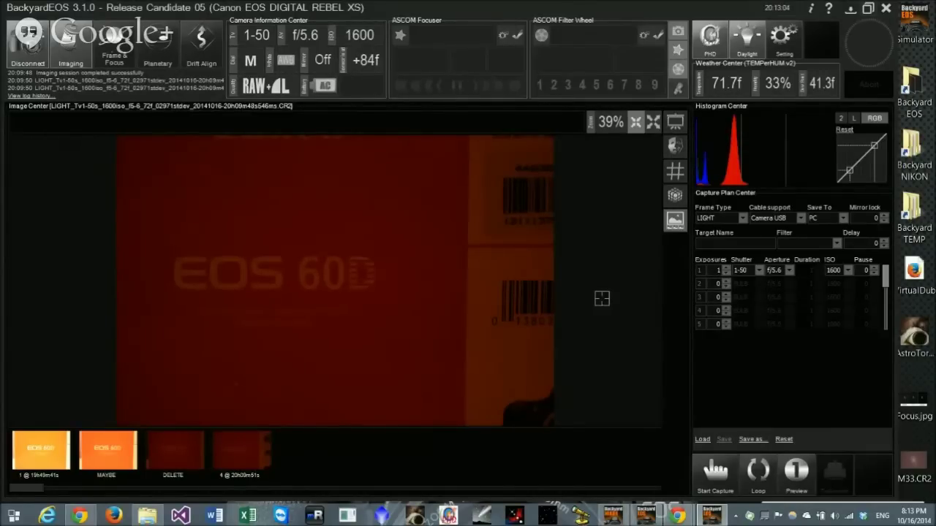
# Set the first row of the capture plan to 5 exposures.
pyautogui.click(725, 268)
pyautogui.click(725, 268)
# Switch to PHD Guiding and check that its Enable Server option is ticked.
pyautogui.click(449, 514)
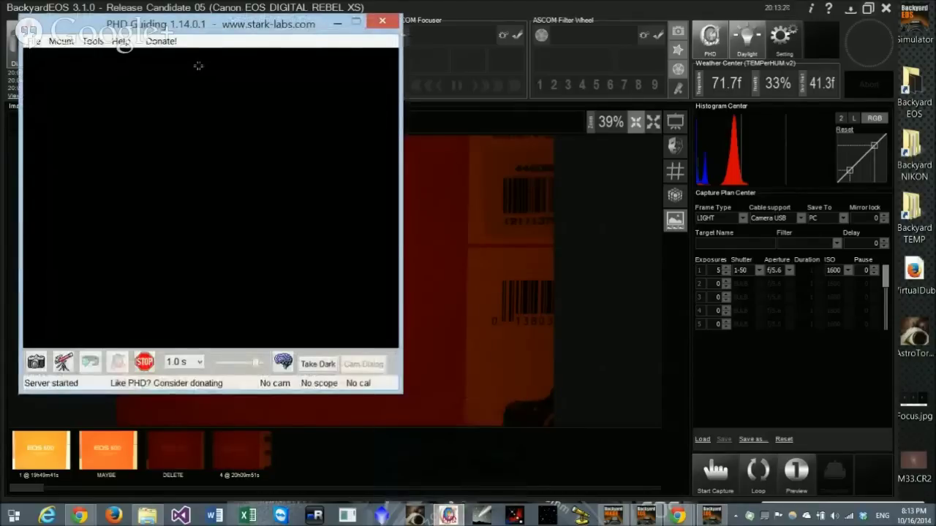
pyautogui.moveTo(187, 26); pyautogui.dragTo(209, 49)
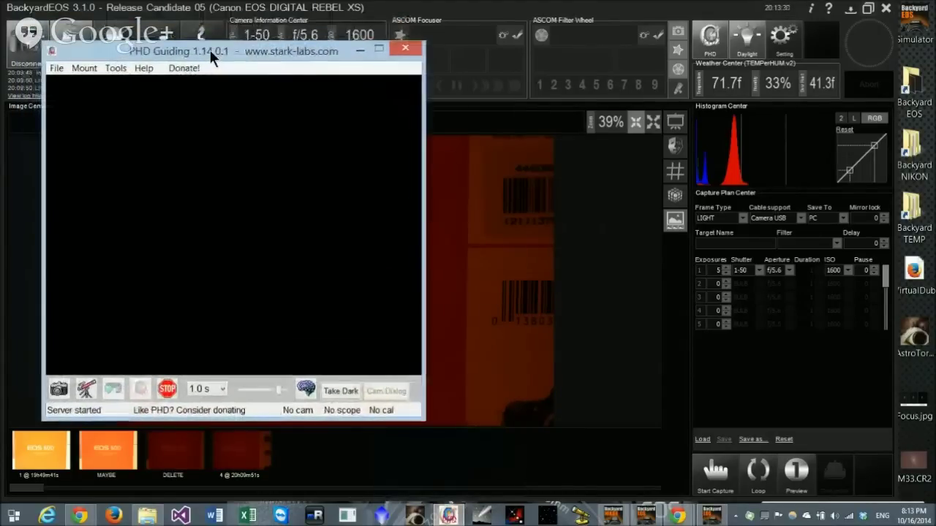
pyautogui.click(116, 69)
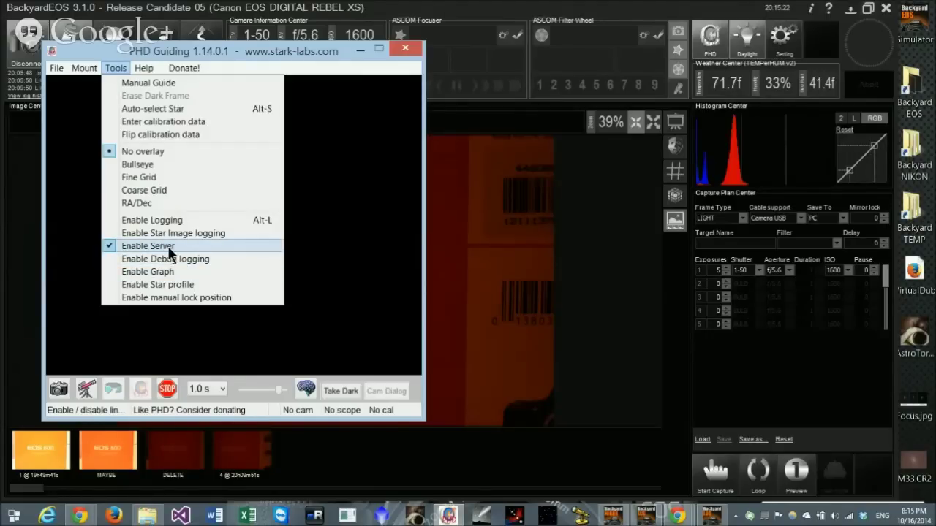
pyautogui.moveTo(166, 67)
# Connect the Simulator as the guide camera.
pyautogui.moveTo(164, 48); pyautogui.dragTo(173, 51)
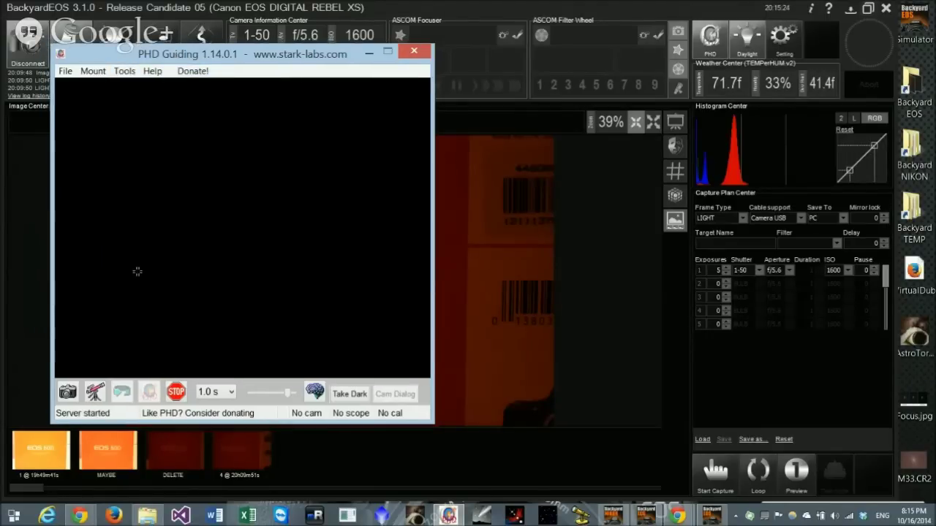
pyautogui.click(68, 392)
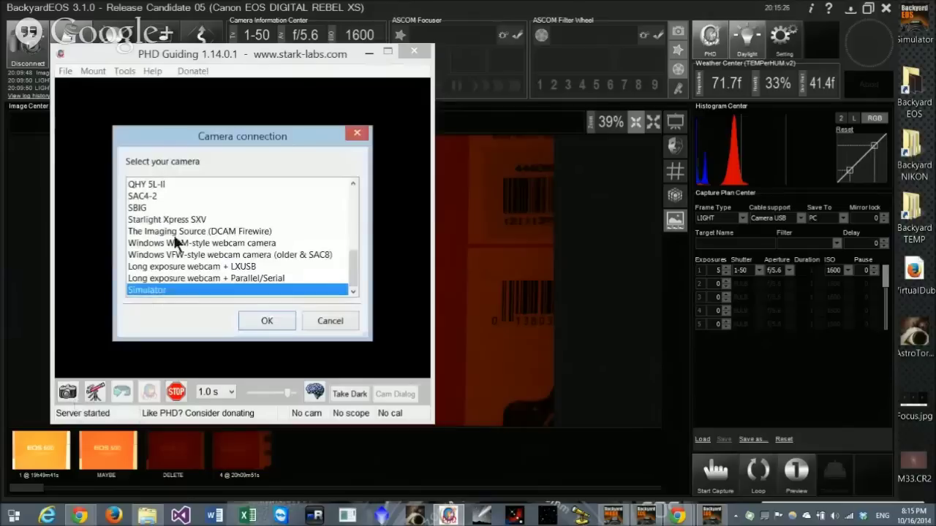
pyautogui.click(267, 320)
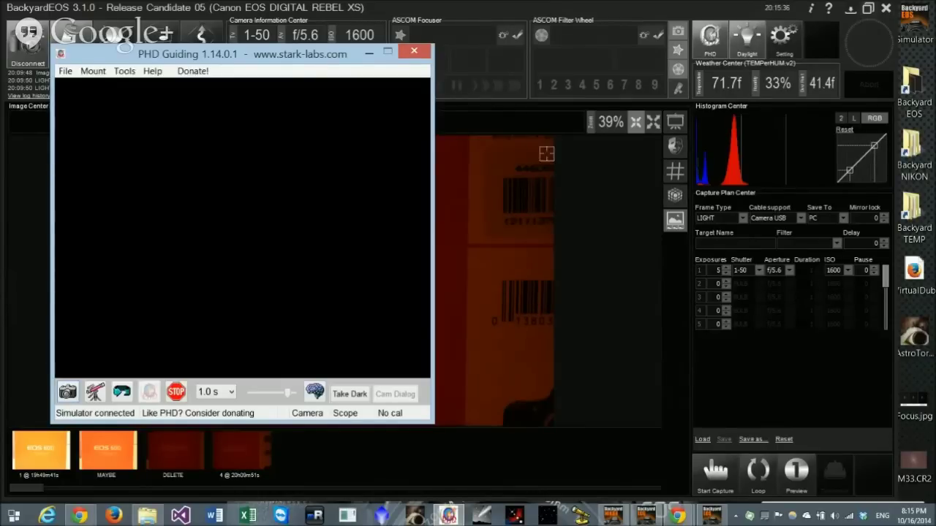
pyautogui.moveTo(132, 58); pyautogui.dragTo(128, 66)
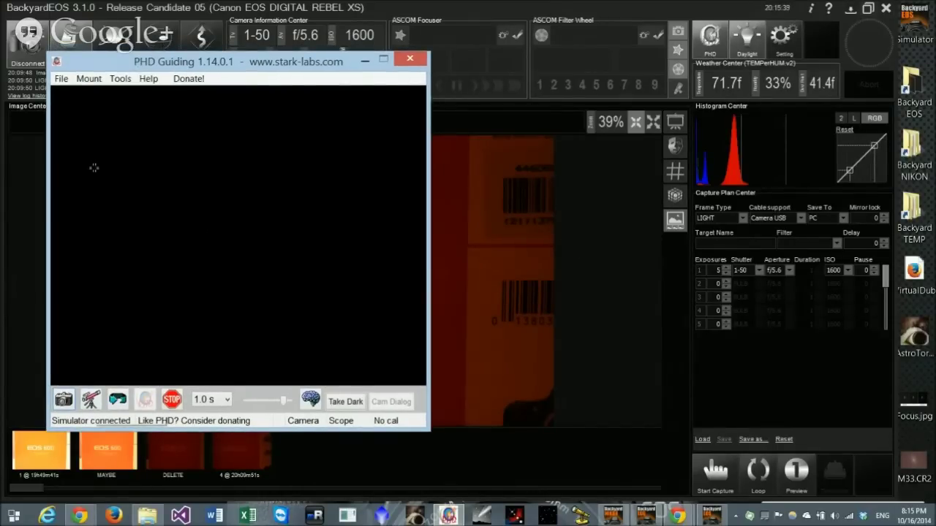
# Start entering guiding calibration data with an RA rate of .0005 and a Dec rate of 0.0005.
pyautogui.click(120, 78)
pyautogui.click(163, 132)
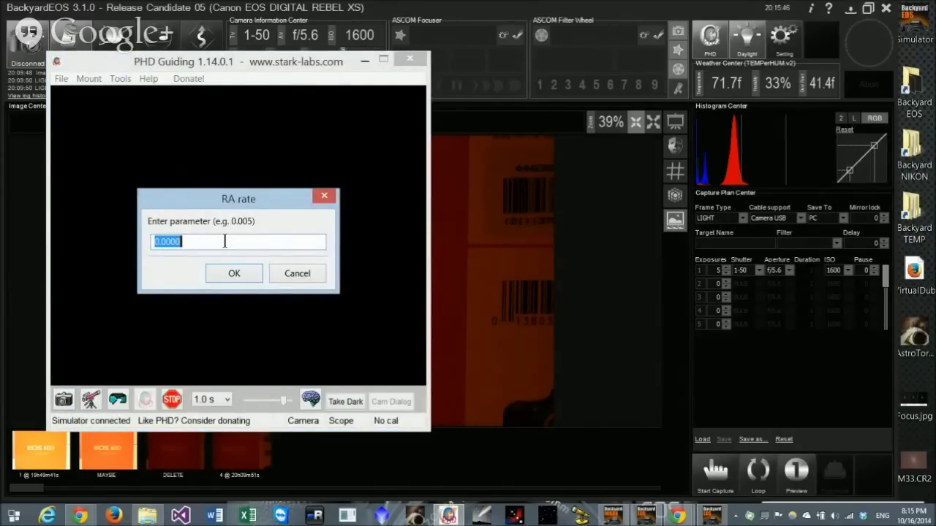
pyautogui.press('BackSpace')
pyautogui.write('.0005')
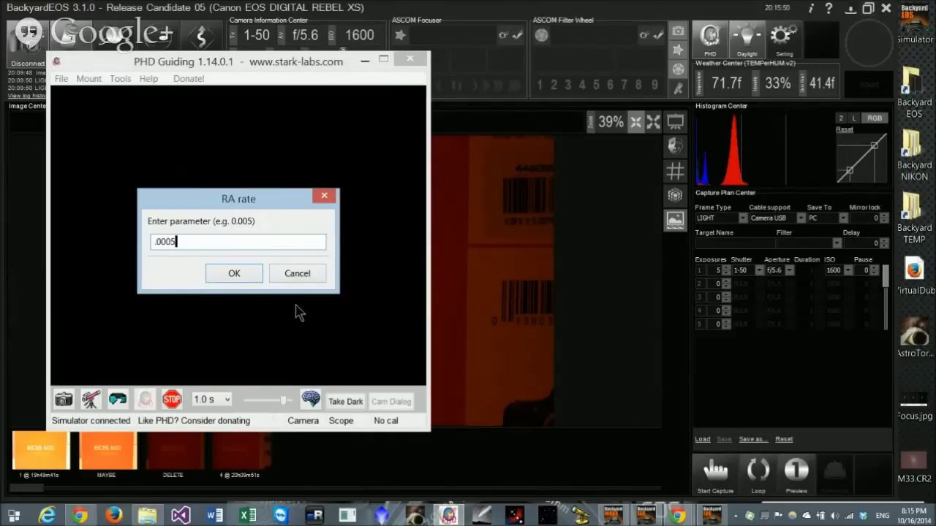
pyautogui.click(233, 271)
pyautogui.click(204, 240)
pyautogui.press('BackSpace')
pyautogui.write('5')
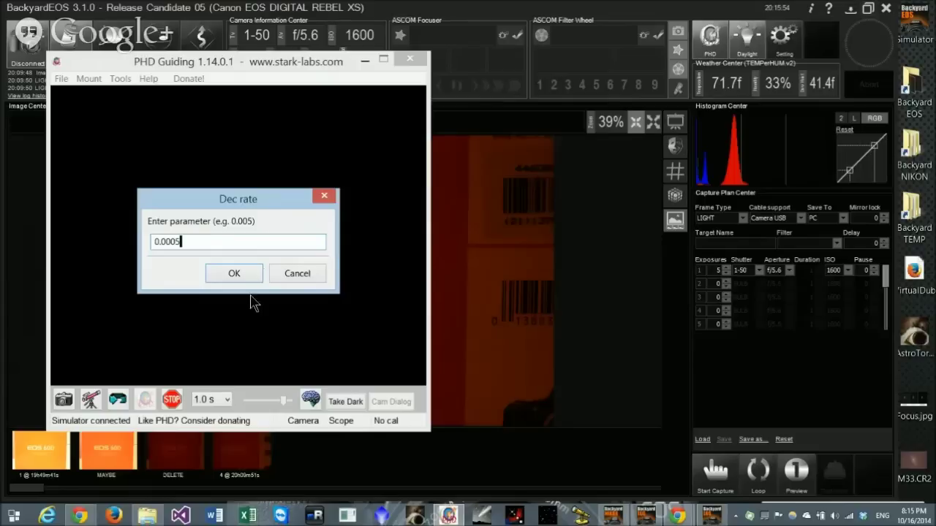
pyautogui.click(239, 274)
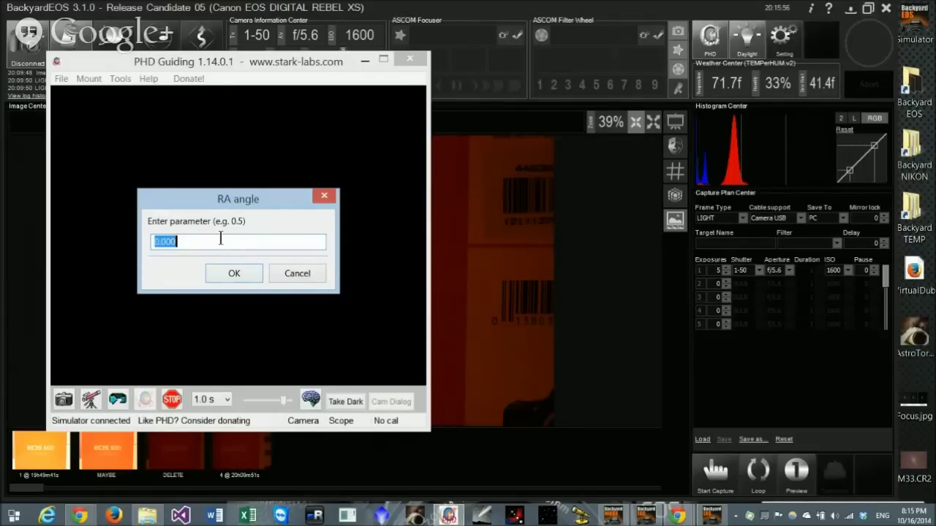
# Complete the calibration data with an RA angle of 0.5 and a Dec angle of 2.0.
pyautogui.write('0.5')
pyautogui.click(250, 270)
pyautogui.click(225, 244)
pyautogui.moveTo(225, 244); pyautogui.dragTo(115, 241)
pyautogui.write('2.0')
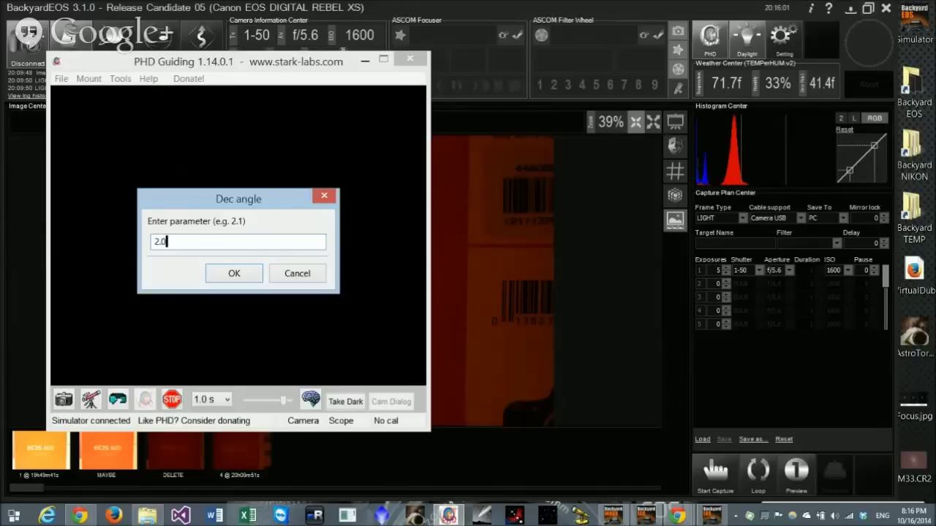
pyautogui.click(226, 274)
# Loop the guide camera exposures, select the star near the upper-left corner of the star field, and start guiding on it.
pyautogui.click(116, 399)
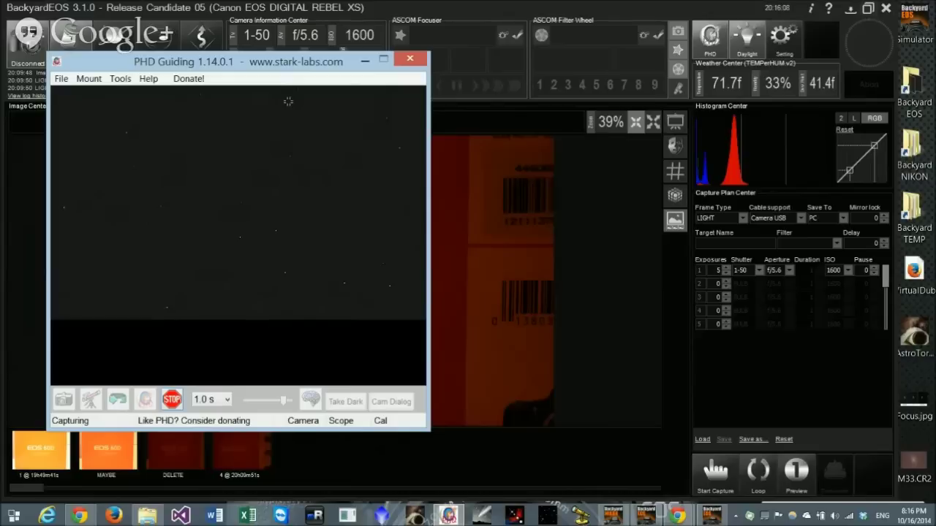
pyautogui.click(126, 132)
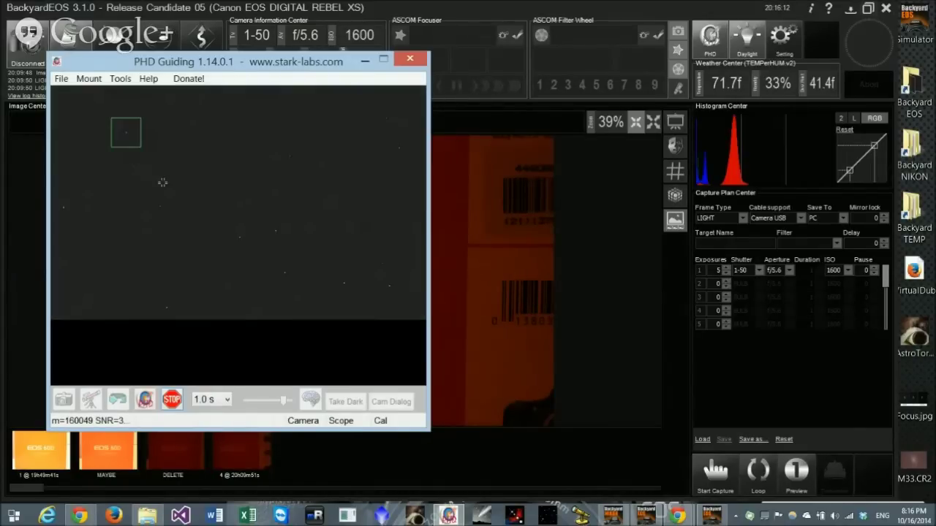
pyautogui.click(147, 399)
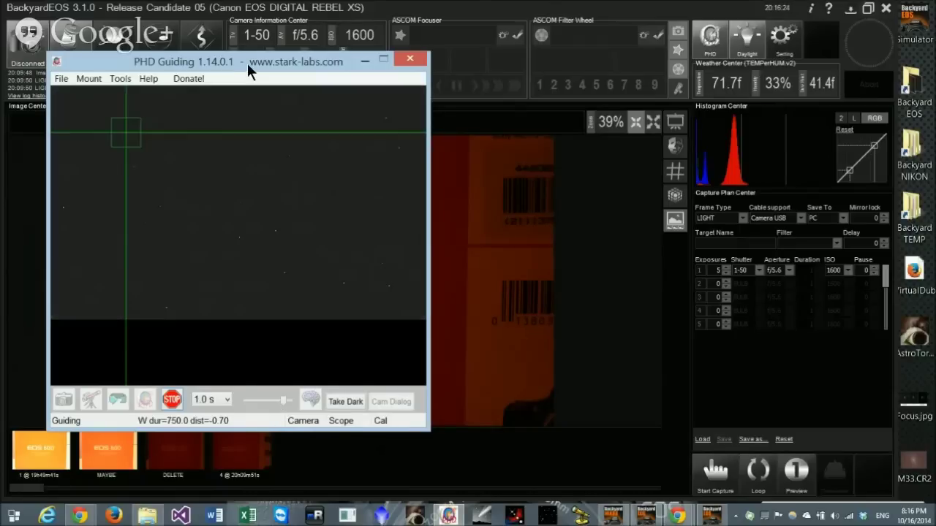
# Switch to BackyardEOS and set the capture plan to 2 exposures with frame type DARK.
pyautogui.click(250, 12)
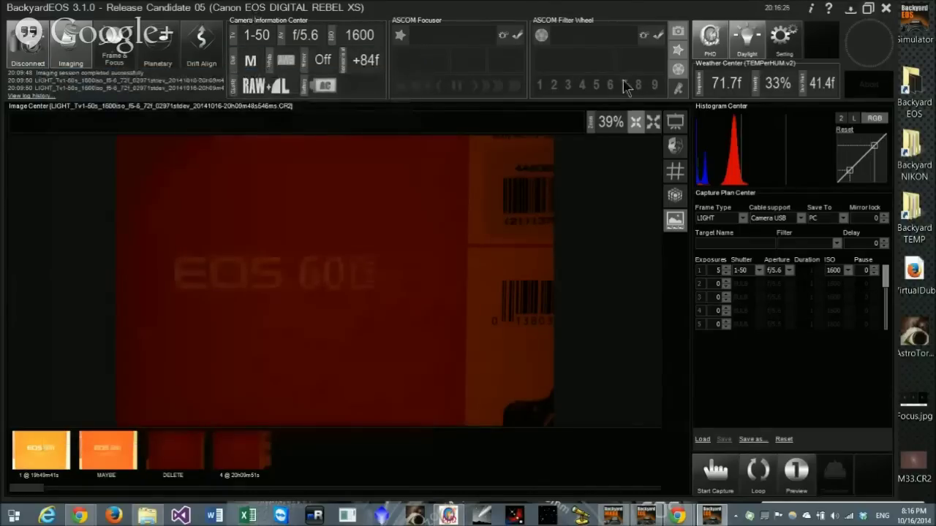
pyautogui.write('2')
pyautogui.click(741, 218)
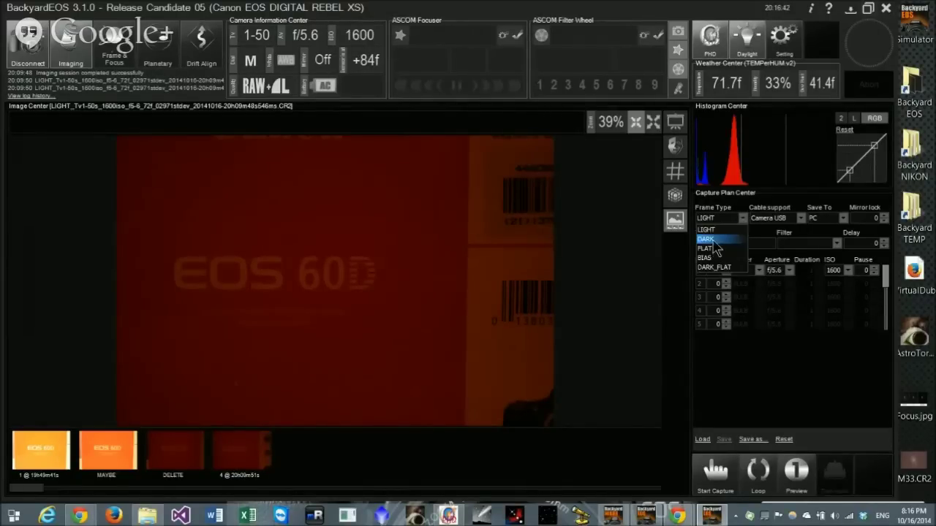
pyautogui.click(707, 239)
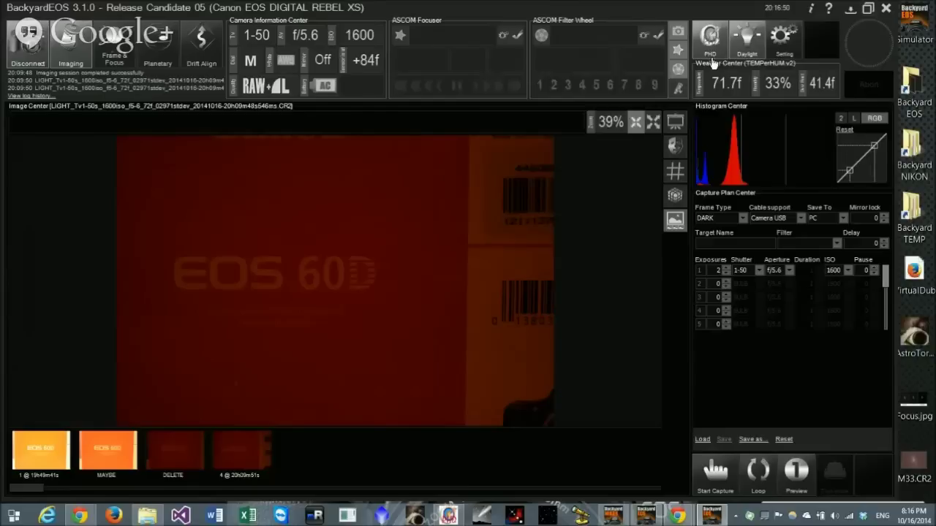
# Set the capture plan's frame type to LIGHT and start the imaging session.
pyautogui.moveTo(735, 137)
pyautogui.click(731, 218)
pyautogui.click(730, 234)
pyautogui.doubleClick(719, 271)
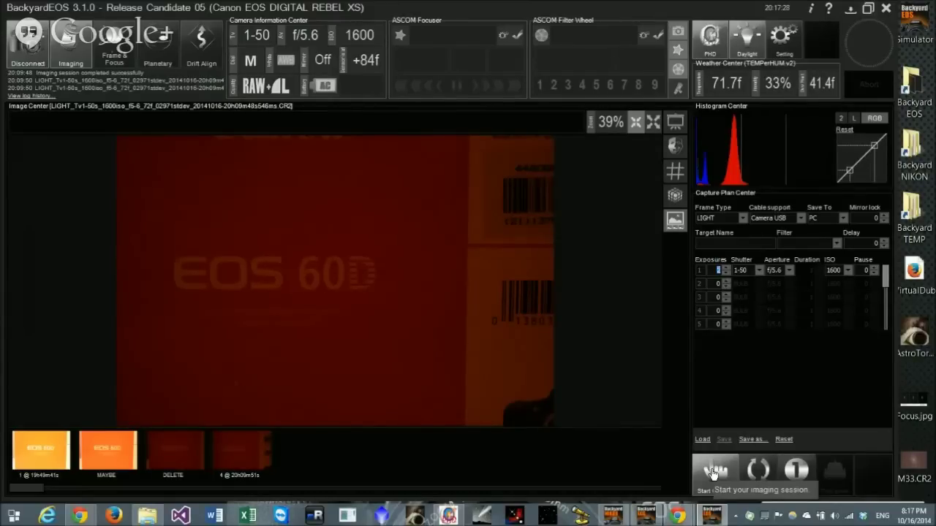
pyautogui.click(713, 472)
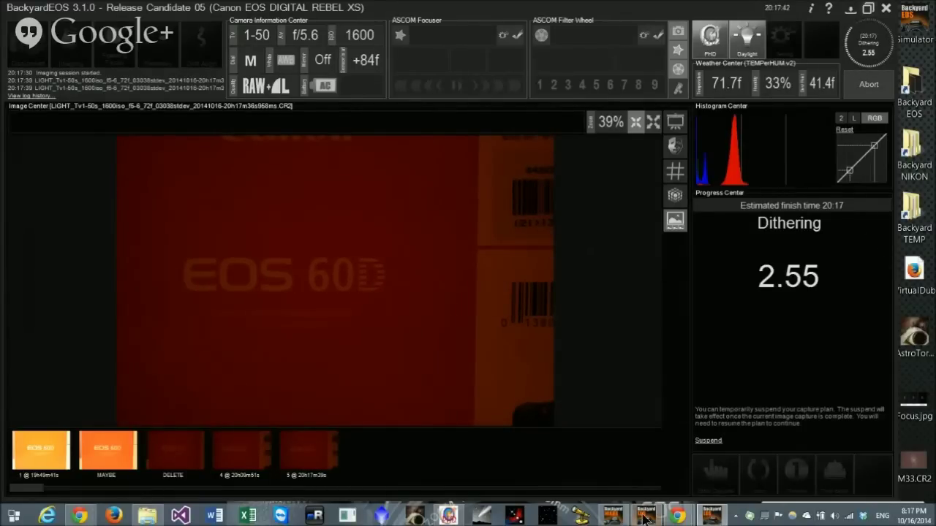
# Switch to PHD Guiding, enable the guiding graph, and move the History window clear of the guide star.
pyautogui.click(448, 516)
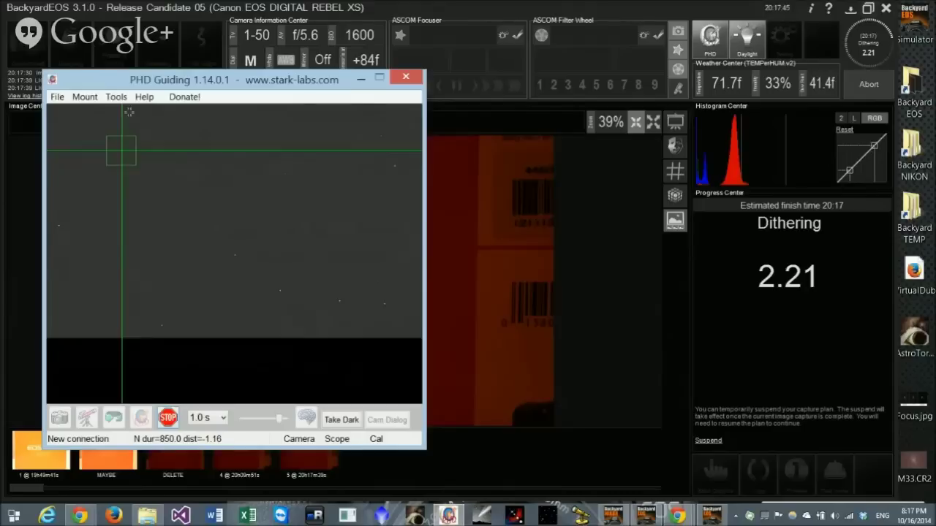
pyautogui.click(117, 101)
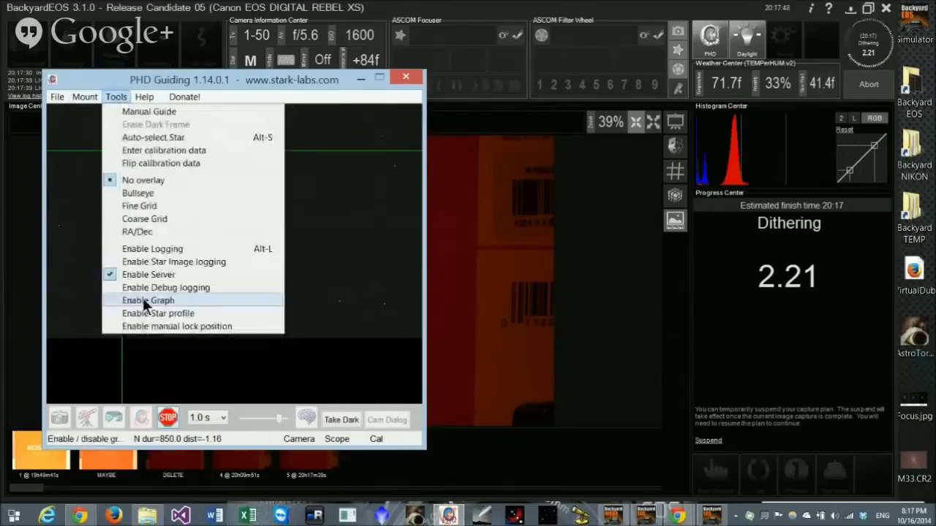
pyautogui.click(155, 300)
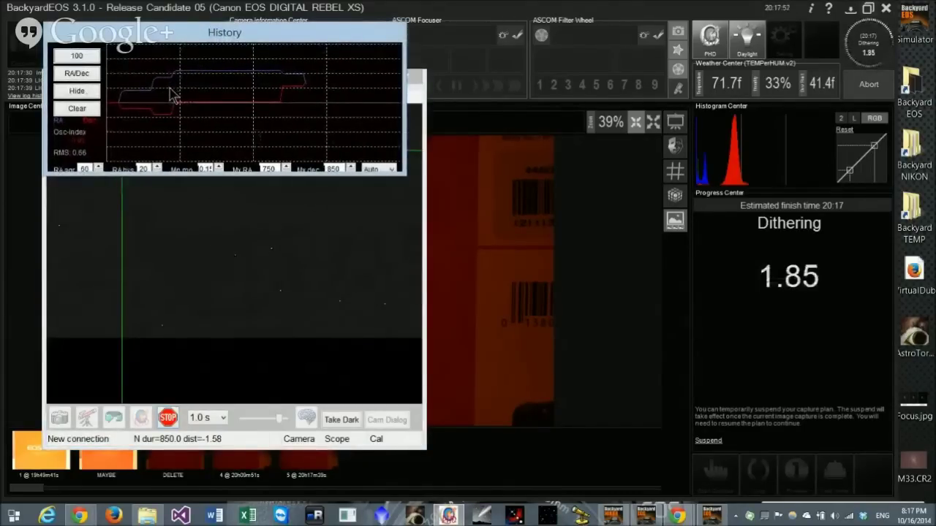
pyautogui.moveTo(205, 34); pyautogui.dragTo(226, 303)
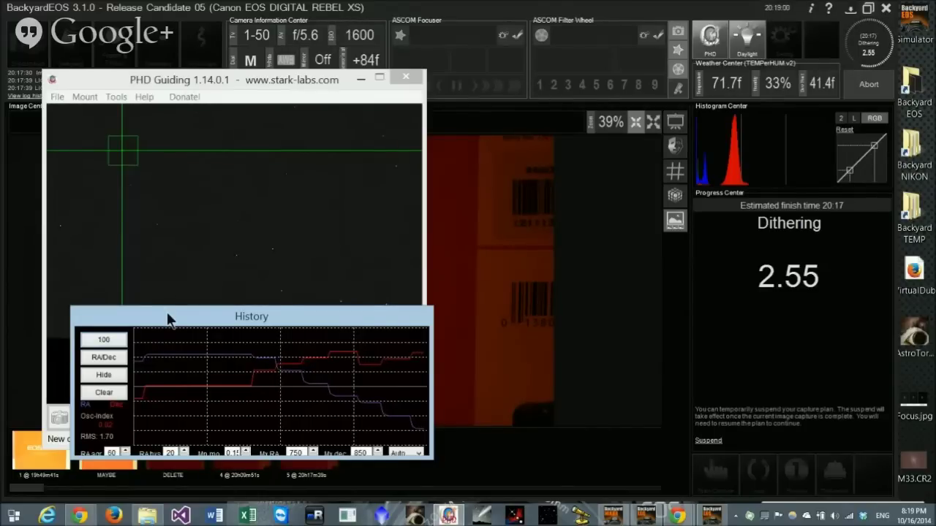
pyautogui.moveTo(172, 321); pyautogui.dragTo(222, 302)
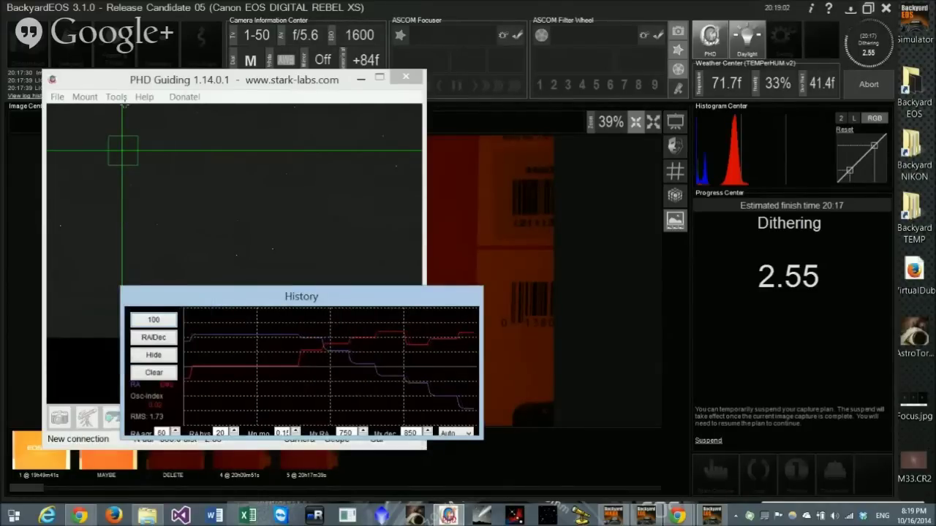
pyautogui.moveTo(181, 308); pyautogui.dragTo(138, 285)
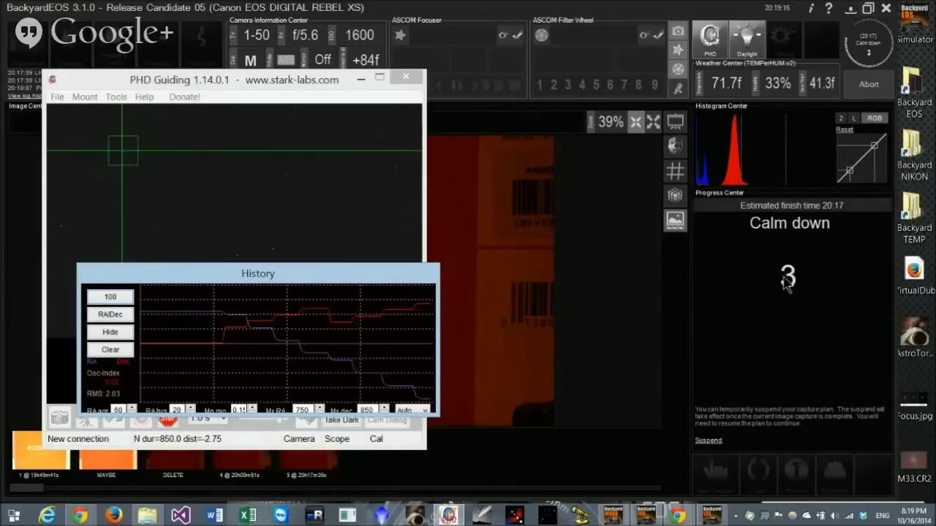
# Switch to BackyardEOS and open the Settings with the PHD Guider dithering options.
pyautogui.click(481, 60)
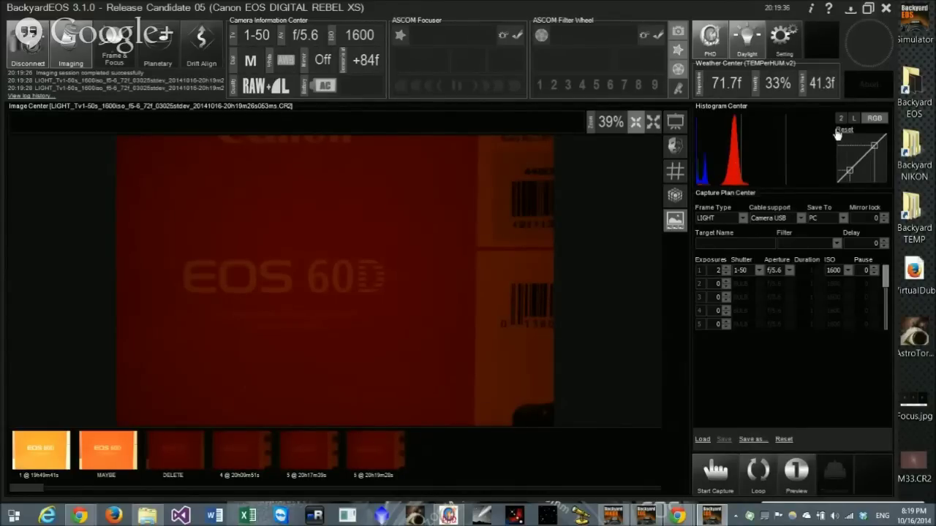
pyautogui.click(780, 54)
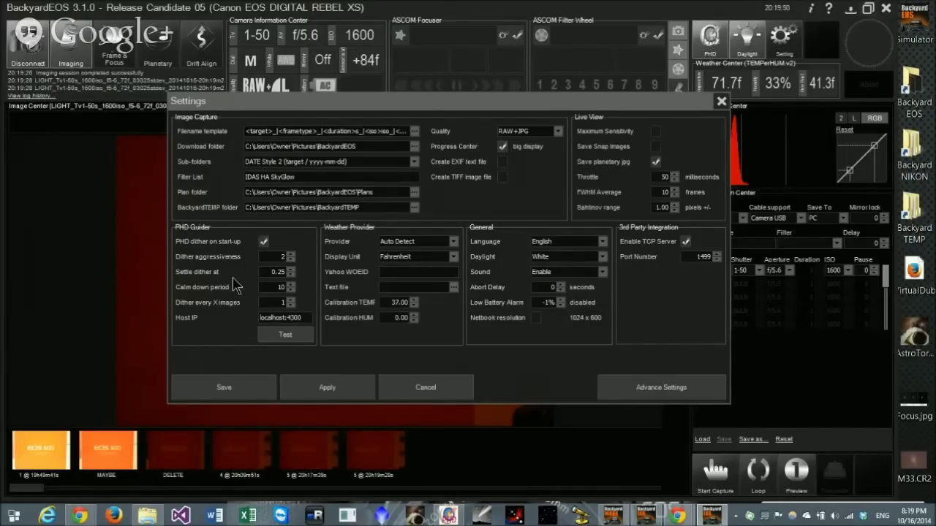
# Set the PHD Guider's Settle dither at value to 0.25, then close the Settings and start the capture plan.
pyautogui.moveTo(262, 272); pyautogui.dragTo(284, 272)
pyautogui.write('0.25')
pyautogui.click(720, 103)
pyautogui.click(715, 474)
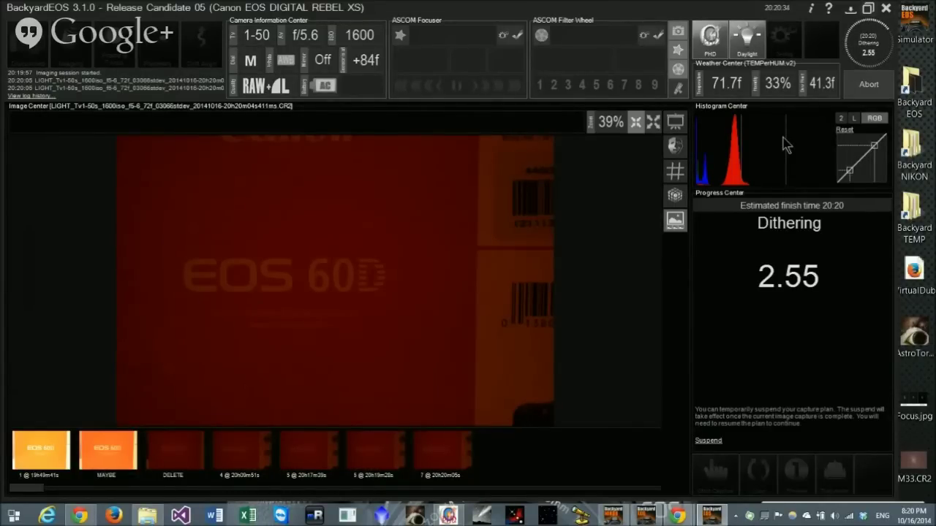
# Abort the imaging session during dithering and reopen the Settings at the Settle dither at value.
pyautogui.click(872, 97)
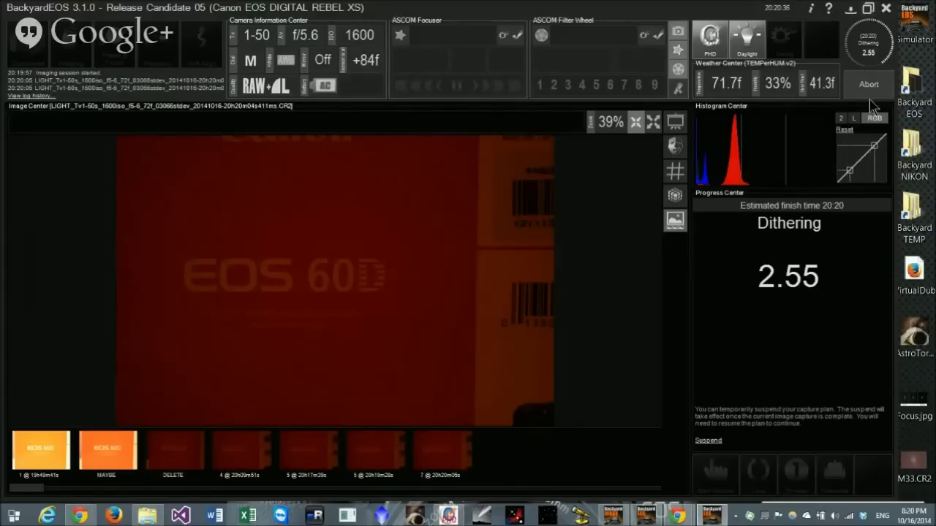
pyautogui.click(867, 96)
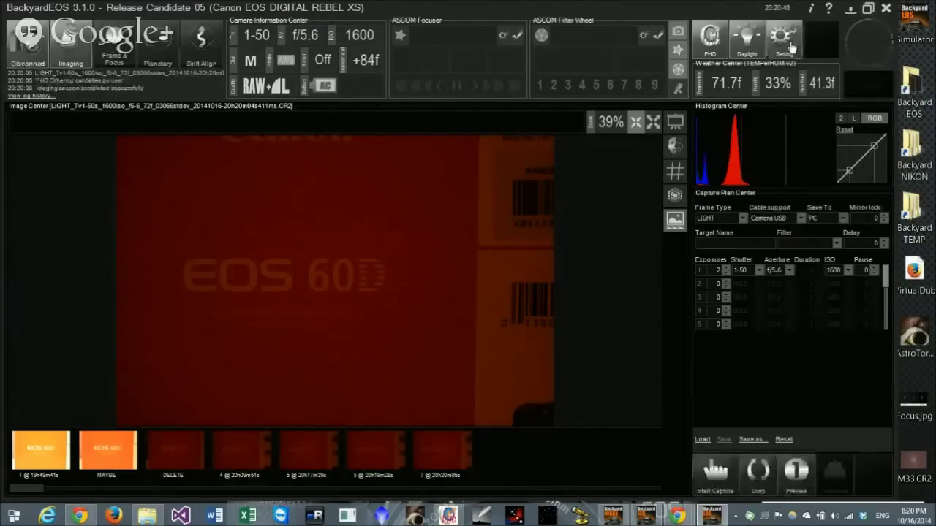
pyautogui.click(784, 38)
pyautogui.doubleClick(278, 272)
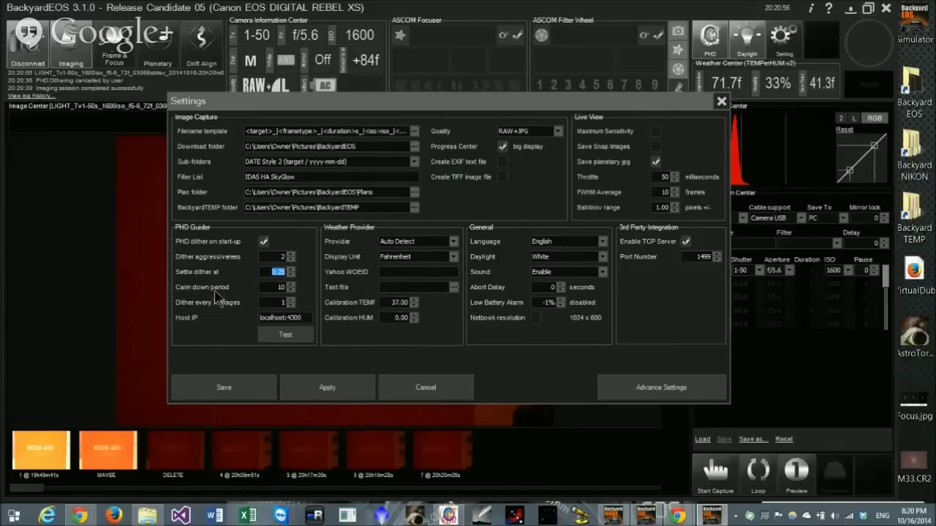
# Lower the PHD Guider's calm down period slightly and bring it back to 10.
pyautogui.click(282, 287)
pyautogui.doubleClick(277, 287)
pyautogui.click(289, 293)
pyautogui.click(292, 286)
pyautogui.click(293, 291)
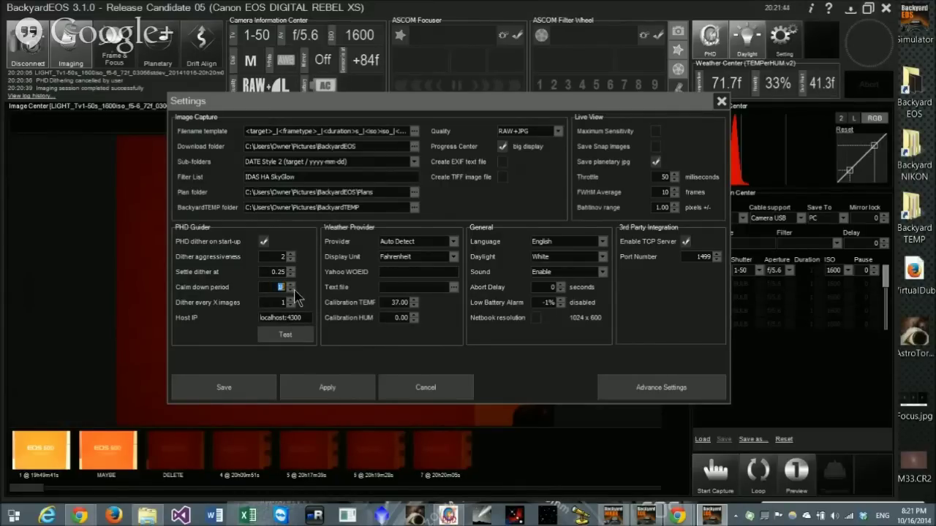
pyautogui.click(291, 285)
# Move the Settings dialog off the capture plan and try different dither aggressiveness levels, ending at 5.
pyautogui.moveTo(442, 110); pyautogui.dragTo(373, 159)
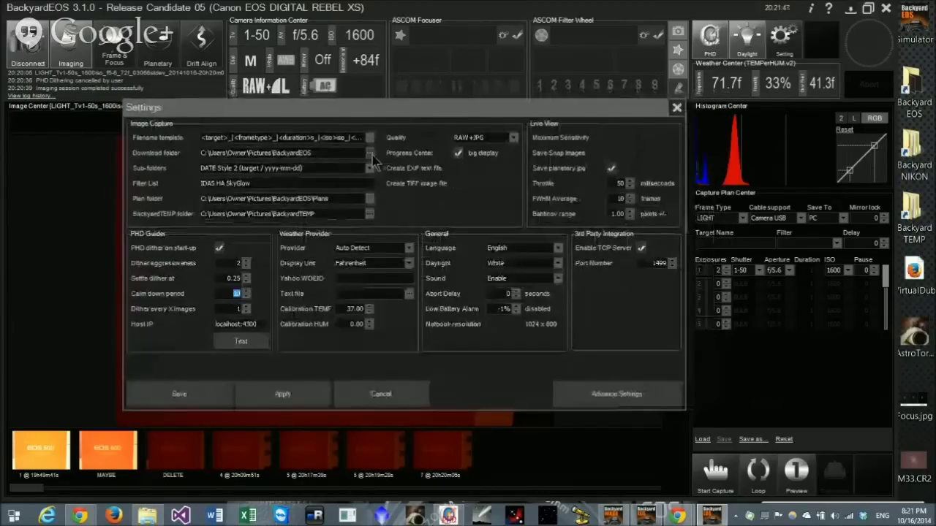
pyautogui.hotkey('shift', 'Tab')
pyautogui.hotkey('shift', 'Tab')
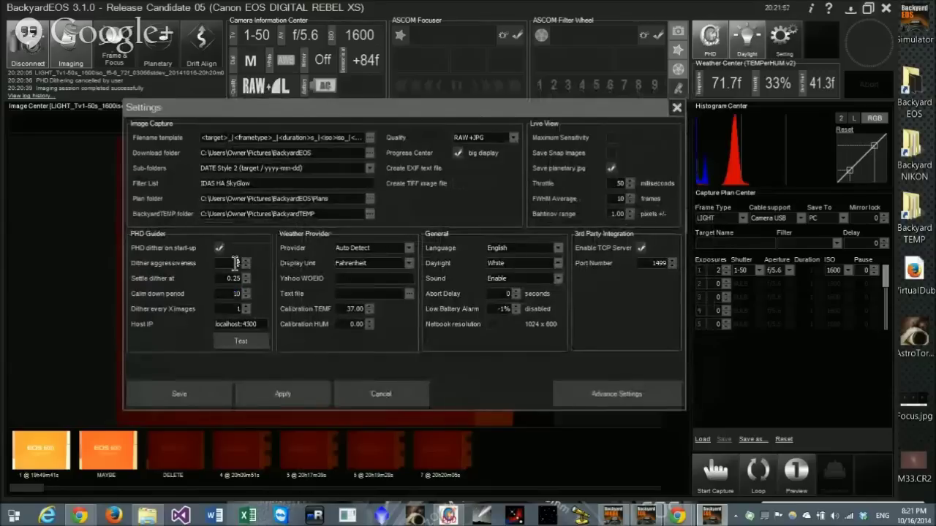
pyautogui.moveTo(469, 110); pyautogui.dragTo(453, 113)
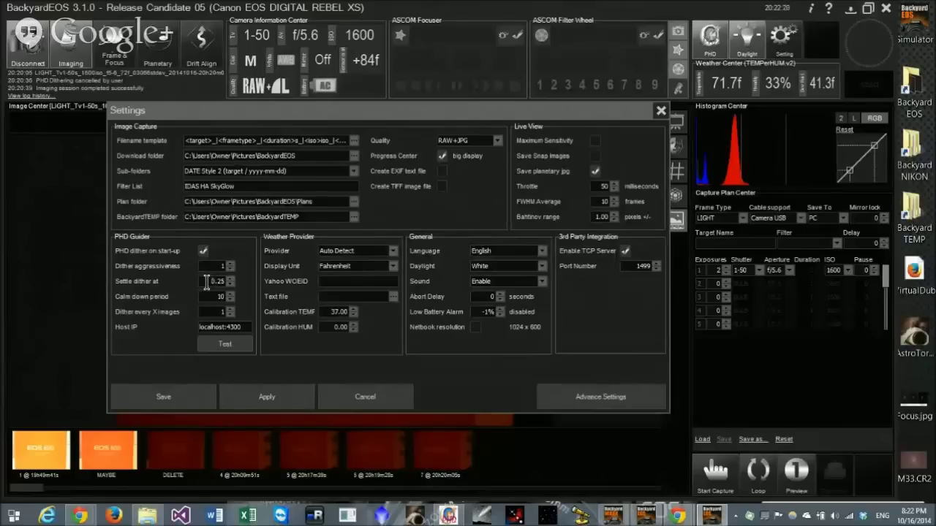
pyautogui.click(231, 265)
pyautogui.scroll(-3, 230, 268)
pyautogui.click(231, 270)
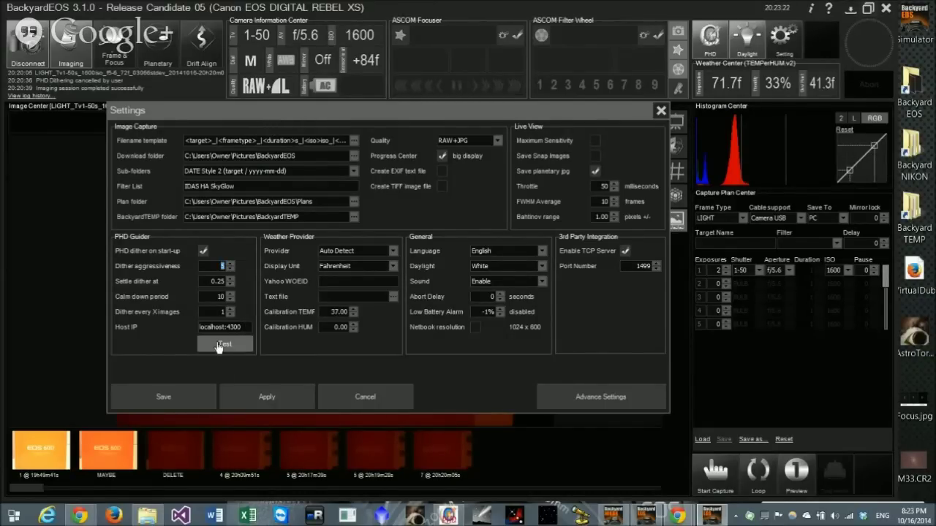
# Try different calm down period values in the PHD Guider settings.
pyautogui.click(218, 297)
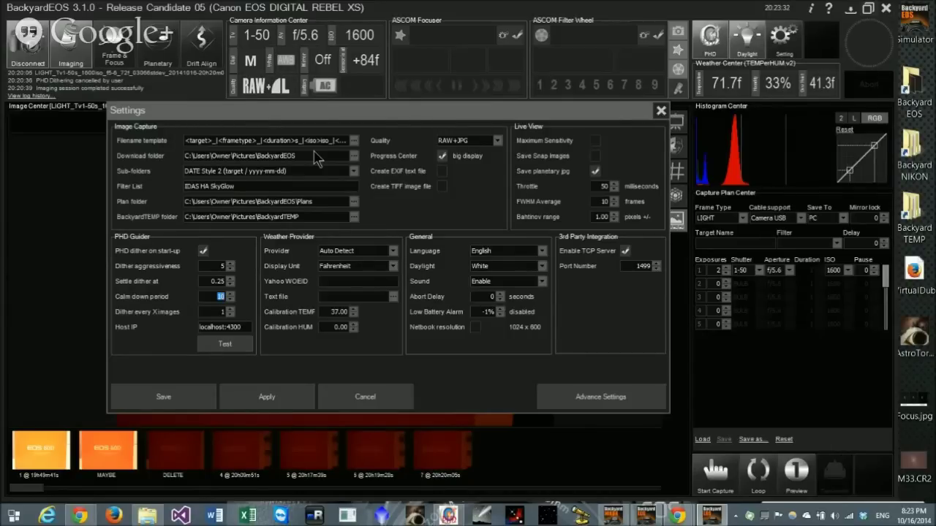
pyautogui.moveTo(327, 118); pyautogui.dragTo(305, 106)
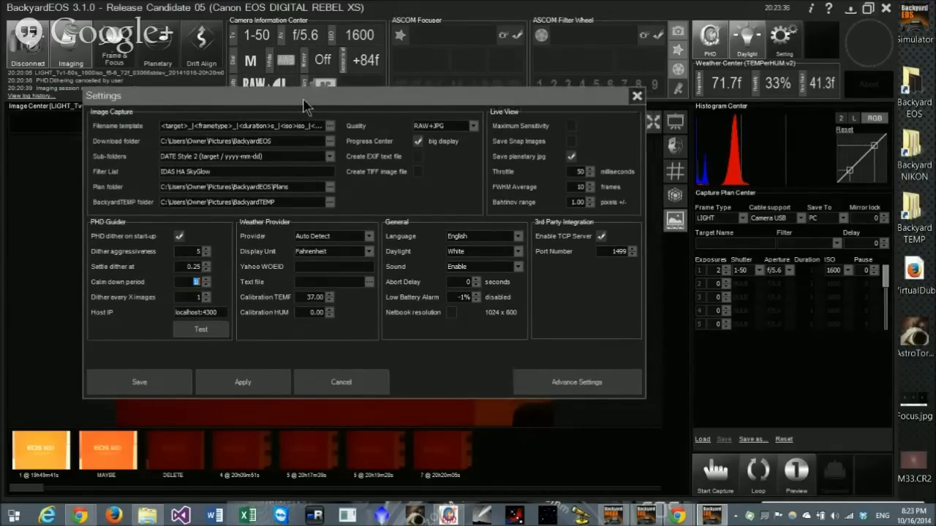
pyautogui.press('Up')
pyautogui.press('Up')
pyautogui.click(195, 281)
pyautogui.doubleClick(195, 281)
# Set the dither aggressiveness to 2 and close the Settings dialog without saving.
pyautogui.doubleClick(196, 251)
pyautogui.write('2')
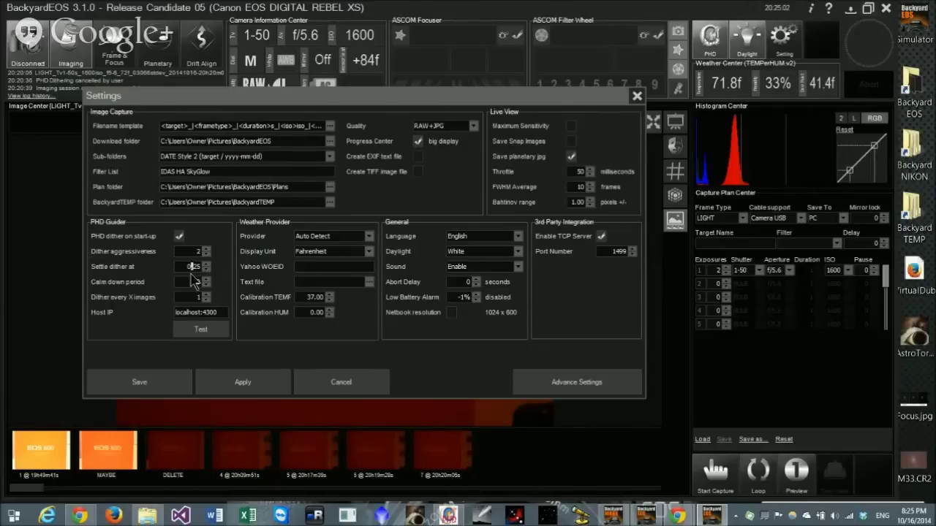
pyautogui.click(635, 99)
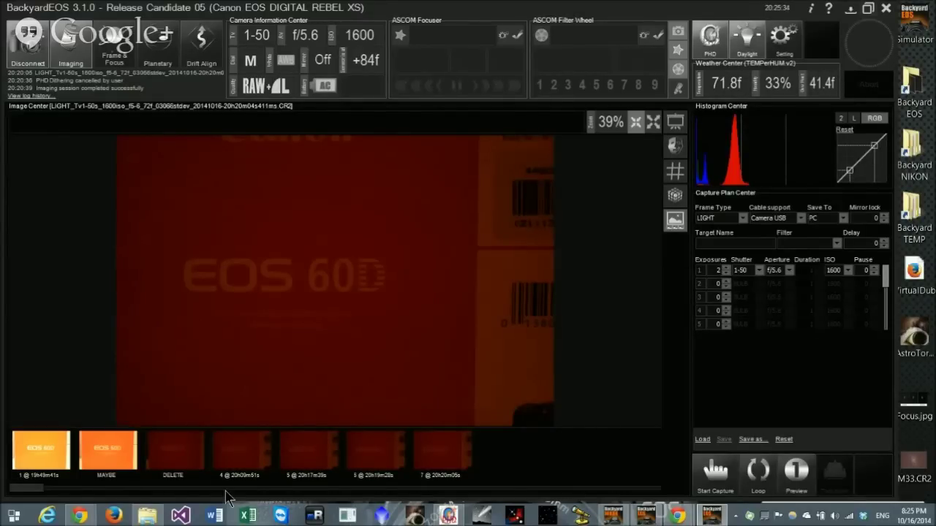
# Switch to Firefox and open the "Debunking dithering!" topic in the O'Telescope forum's How-to's section.
pyautogui.click(114, 517)
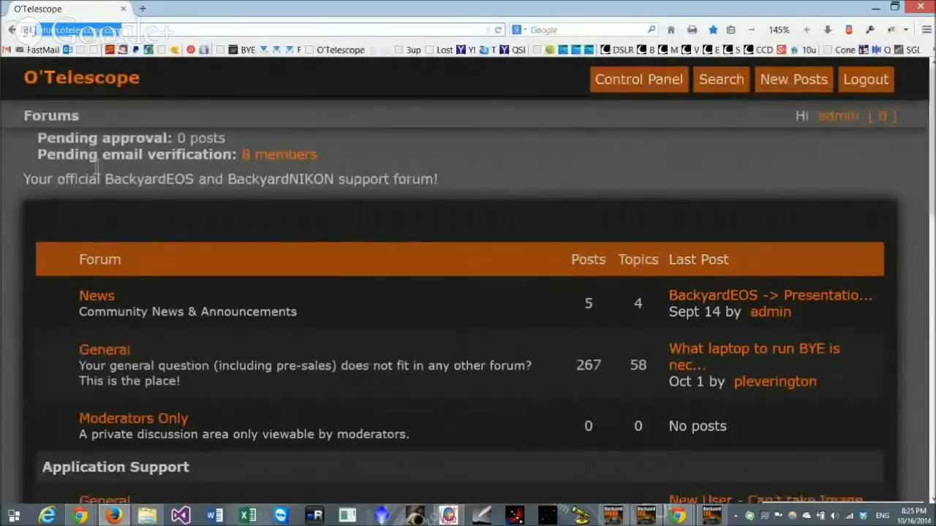
pyautogui.scroll(-5, 96, 168)
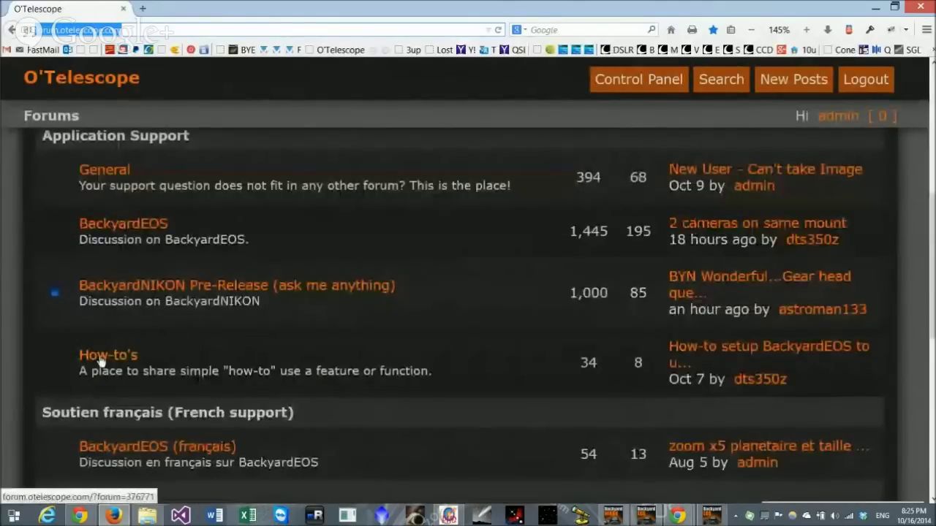
pyautogui.click(102, 358)
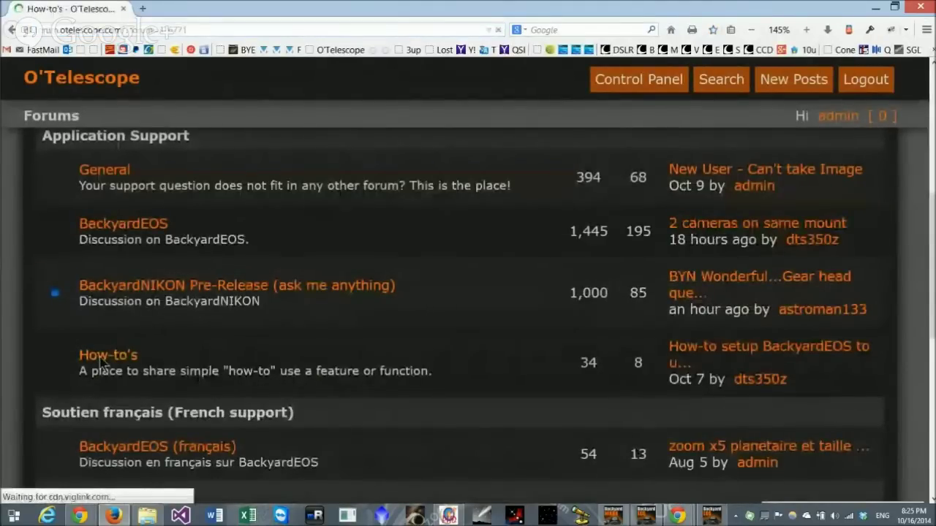
pyautogui.scroll(-3, 245, 300)
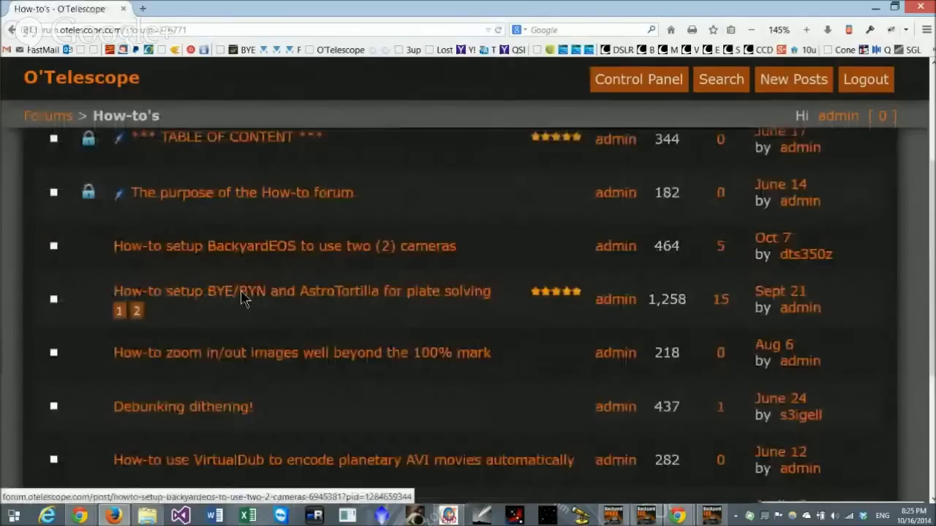
pyautogui.scroll(-2, 243, 298)
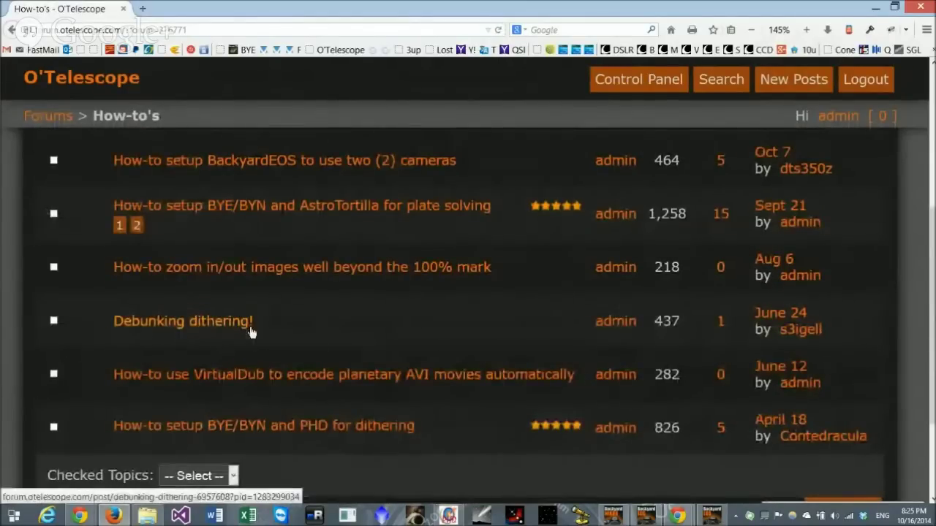
pyautogui.click(150, 328)
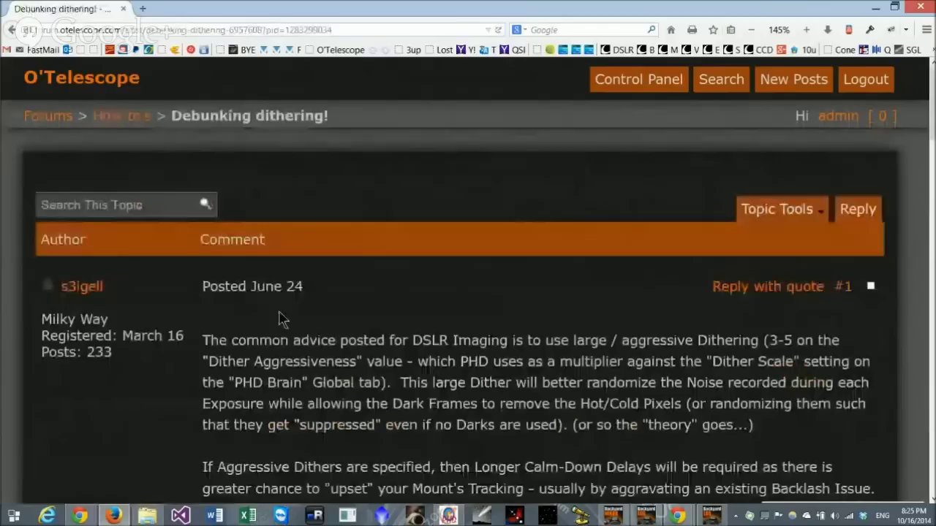
# Examine the "What is Dithering?" section and the explanation of the numbers from 0 to 2.55 in the second post.
pyautogui.scroll(-4, 278, 312)
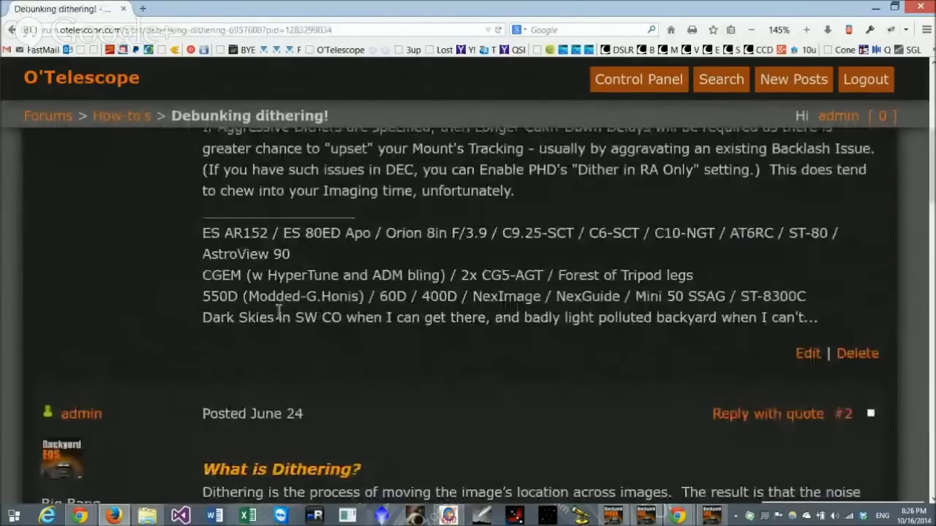
pyautogui.scroll(-3, 278, 312)
pyautogui.moveTo(203, 214); pyautogui.dragTo(590, 401)
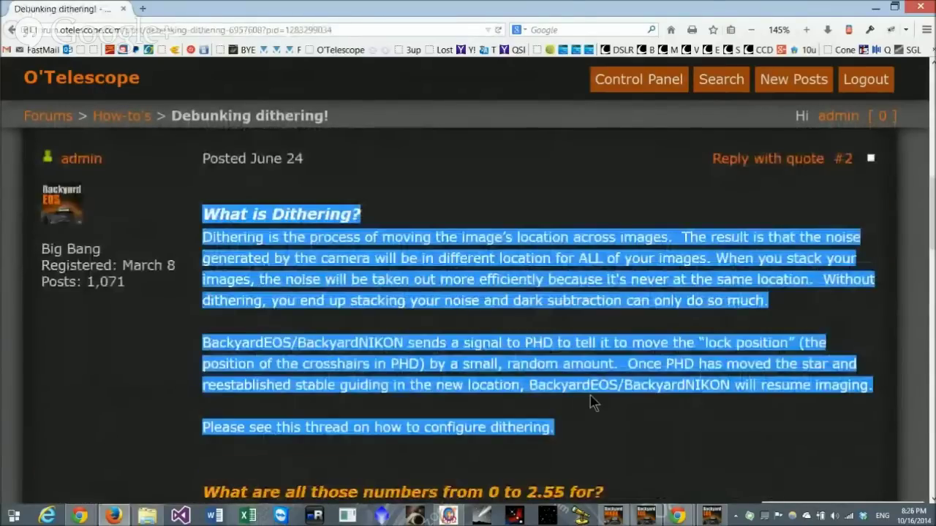
pyautogui.click(590, 397)
pyautogui.scroll(-1, 576, 358)
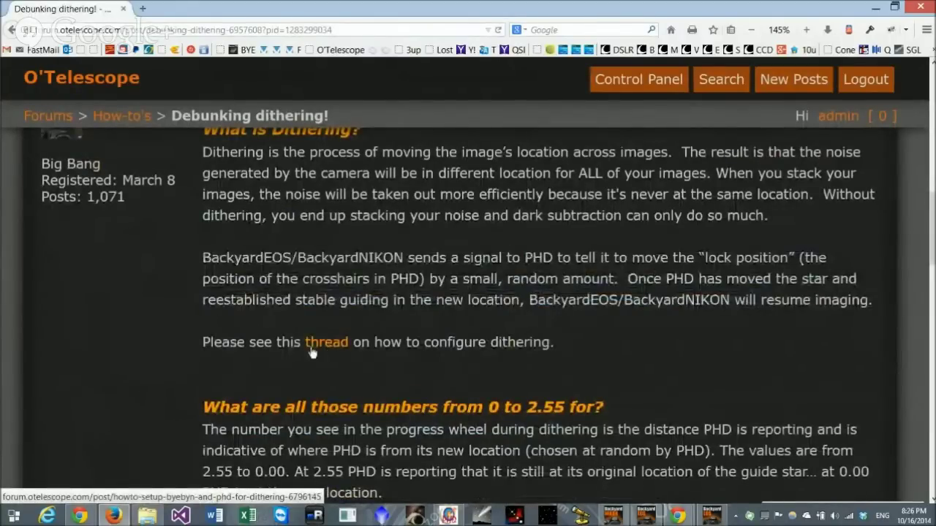
pyautogui.scroll(-1, 311, 353)
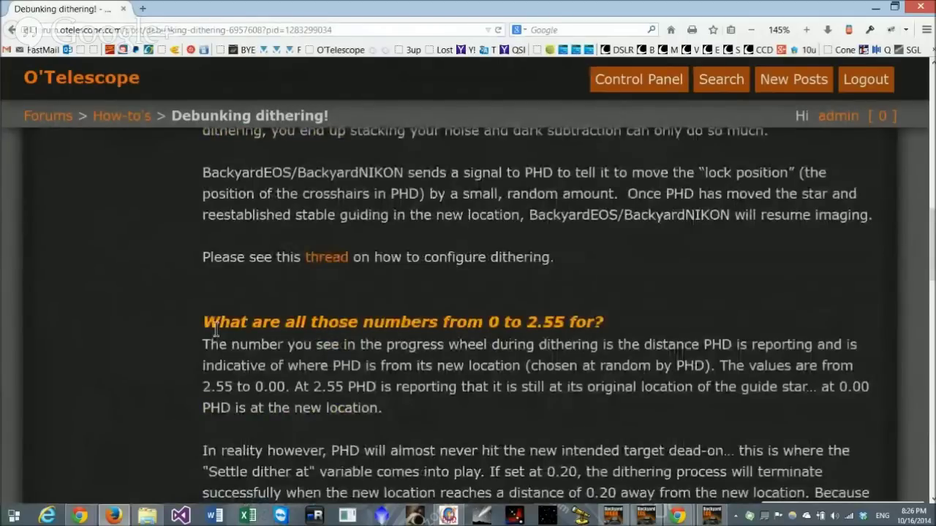
# Review the post's descriptions of the PHD dither settings, from dither on start-up through calm down period.
pyautogui.scroll(-3, 216, 329)
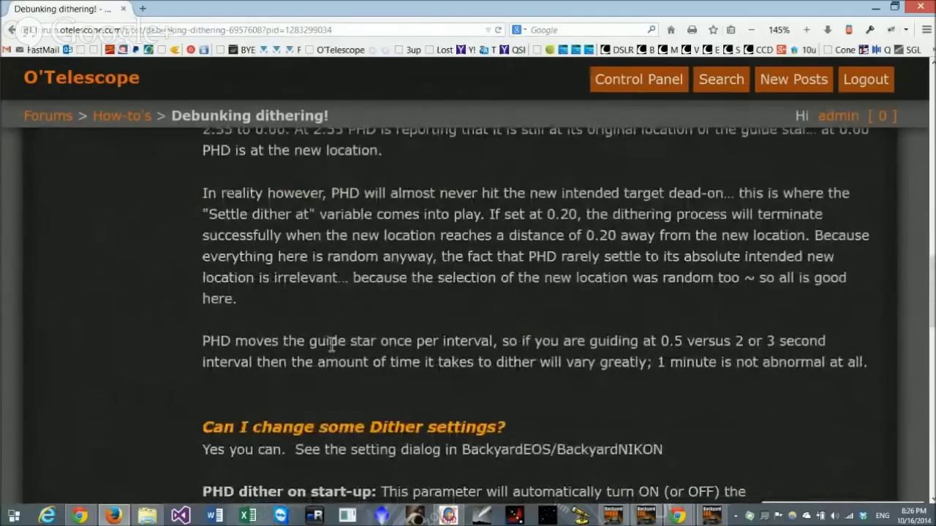
pyautogui.scroll(-5, 331, 345)
pyautogui.scroll(2, 245, 300)
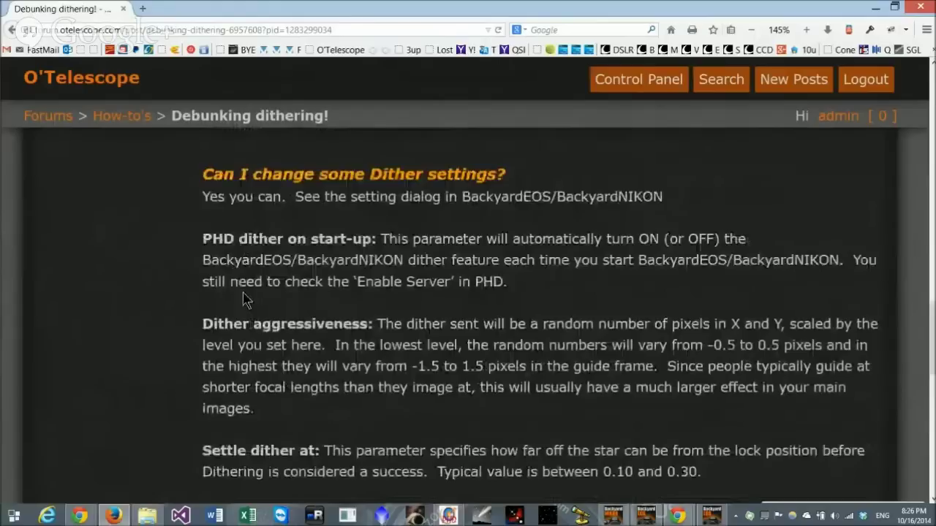
pyautogui.moveTo(203, 239); pyautogui.dragTo(373, 451)
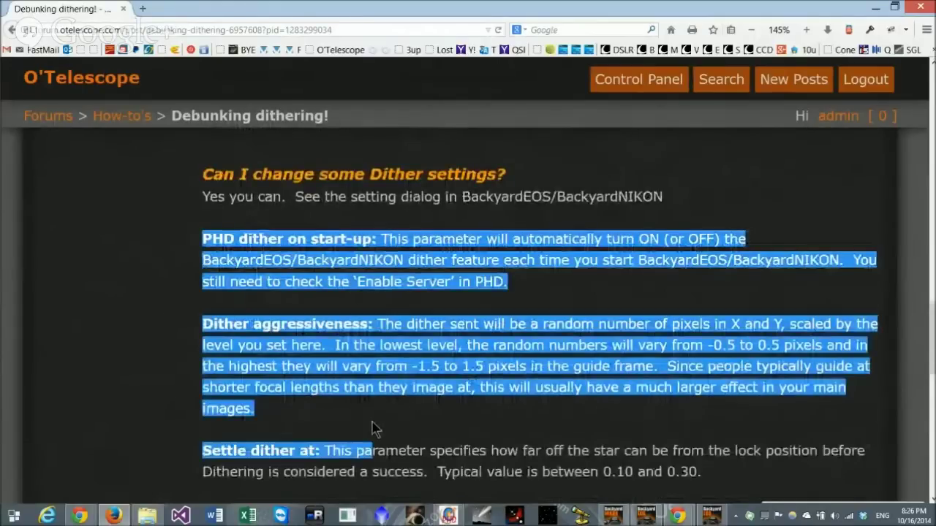
pyautogui.scroll(-2, 371, 422)
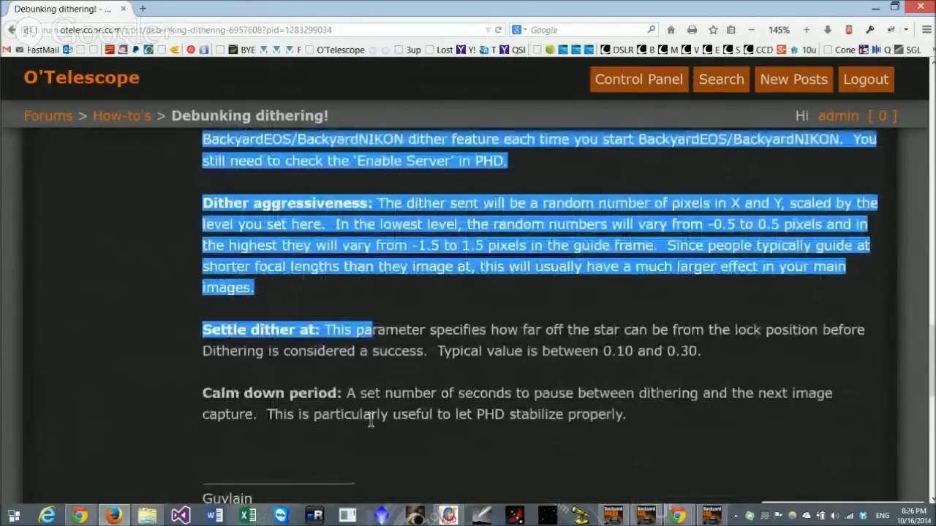
pyautogui.press('Home')
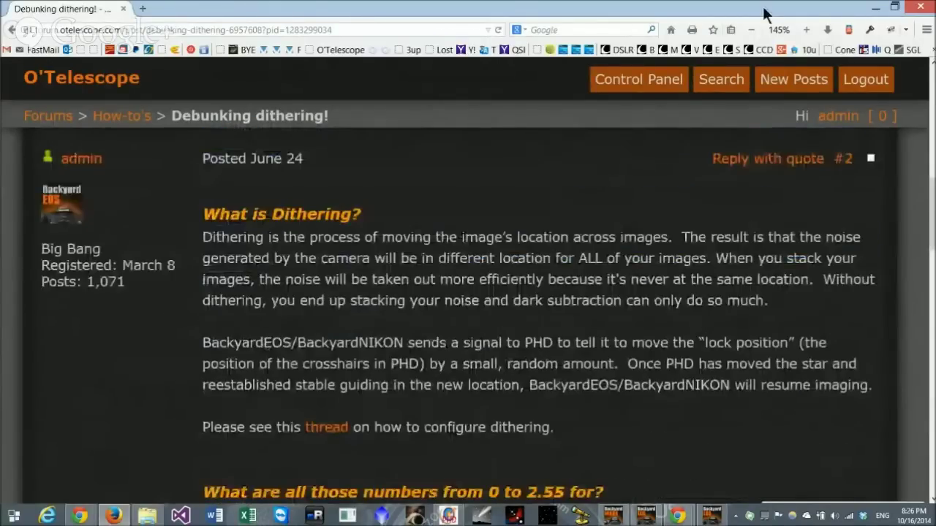
# Switch back to BackyardEOS and launch AstroTortilla from its desktop shortcut, placing its window over the image area.
pyautogui.hotkey('alt', 'Tab')
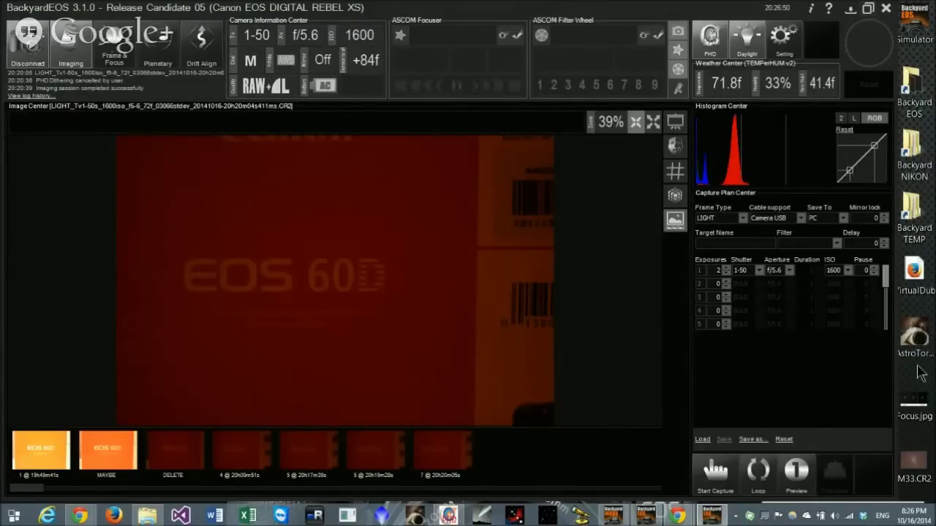
pyautogui.click(923, 335)
pyautogui.click(671, 287)
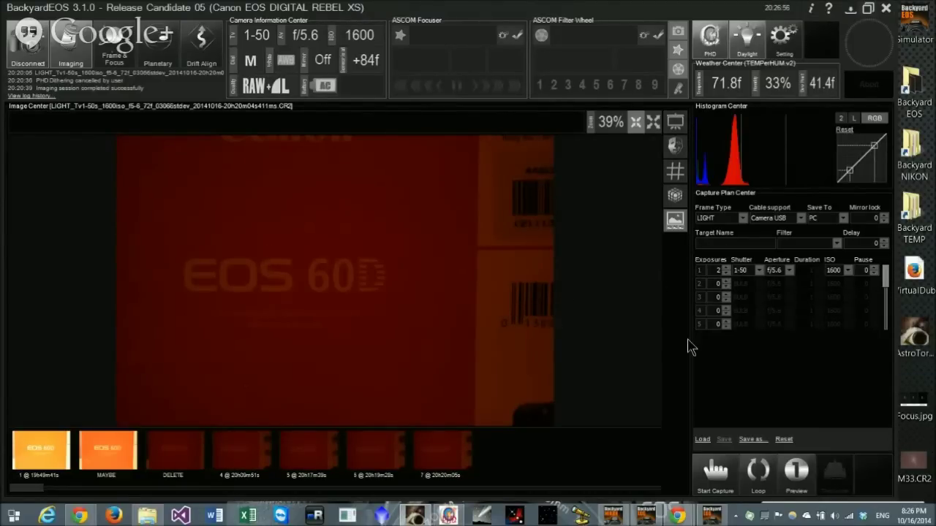
pyautogui.rightClick(913, 338)
pyautogui.press('Return')
pyautogui.moveTo(91, 59); pyautogui.dragTo(178, 76)
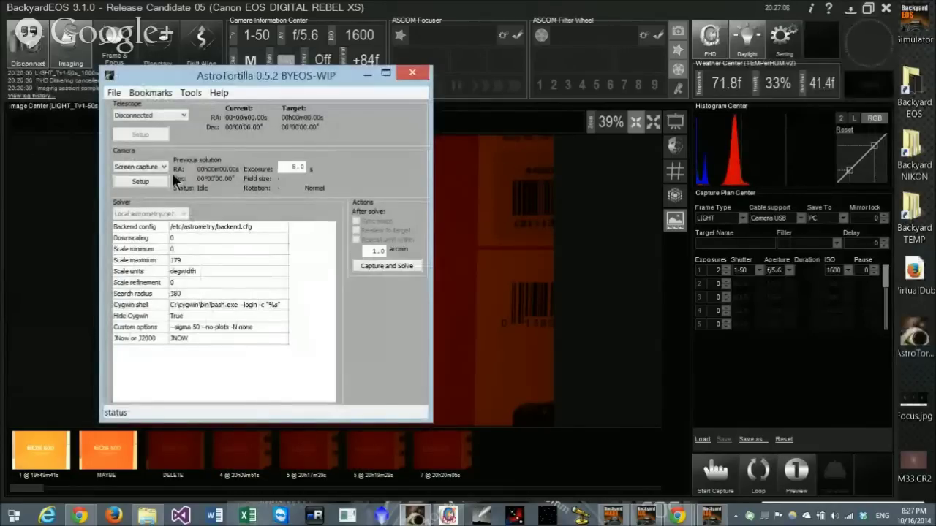
pyautogui.moveTo(184, 71); pyautogui.dragTo(158, 70)
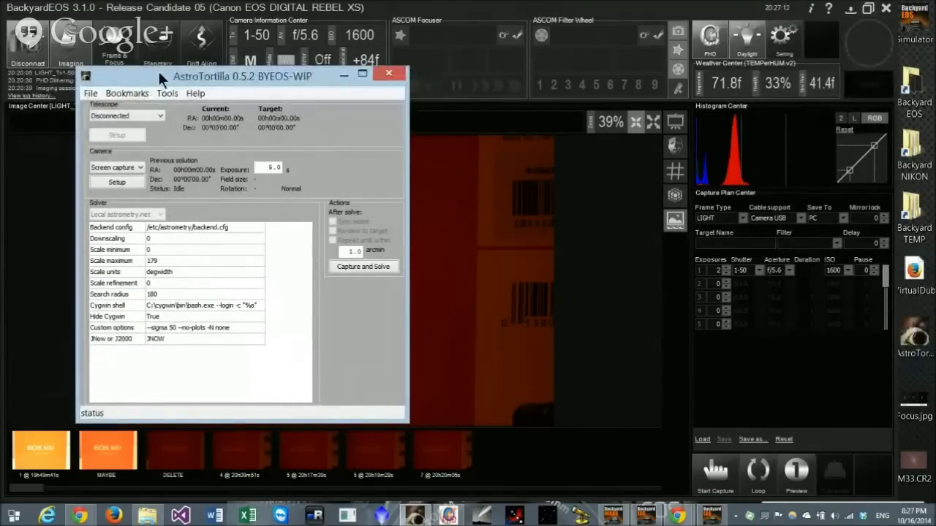
# Choose ASCOM Telescope as the telescope in AstroTortilla and cancel the ASCOM Telescope Chooser.
pyautogui.click(160, 117)
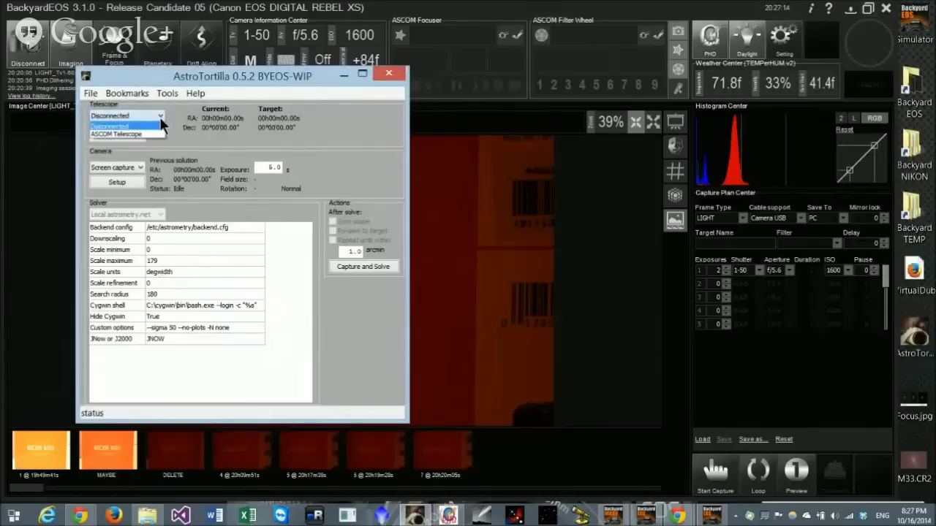
pyautogui.click(152, 133)
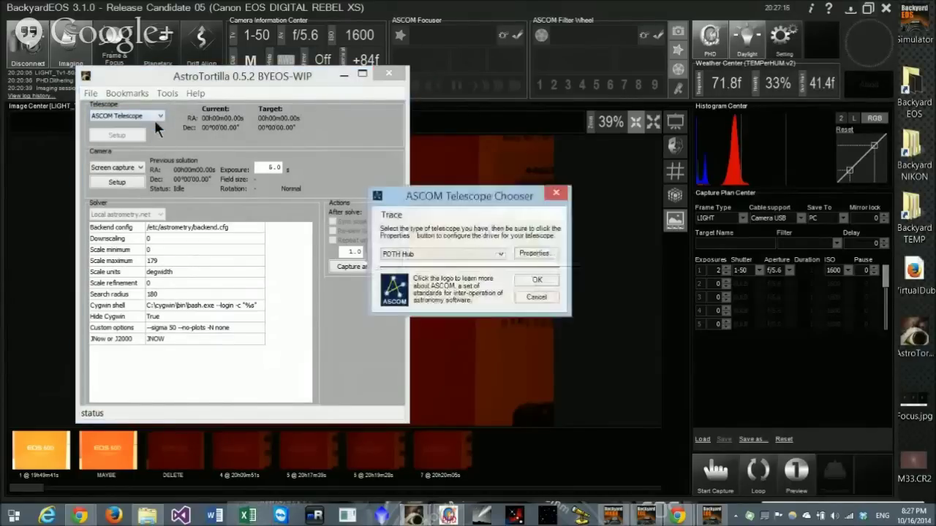
pyautogui.click(541, 298)
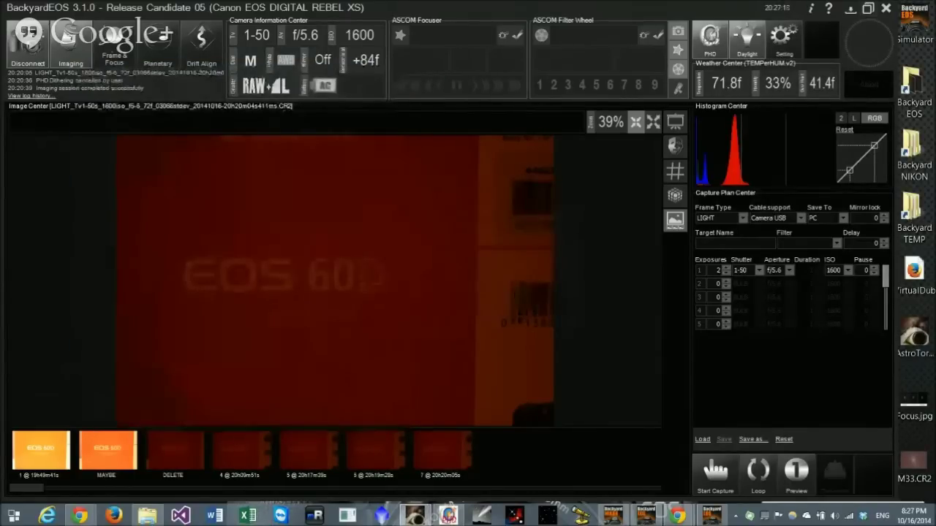
# Switch to AstroTortilla, connect ASCOM Telescope through POTH Hub, and bring the AstroTortilla window back in front of the mount window.
pyautogui.click(427, 519)
pyautogui.click(152, 114)
pyautogui.click(140, 131)
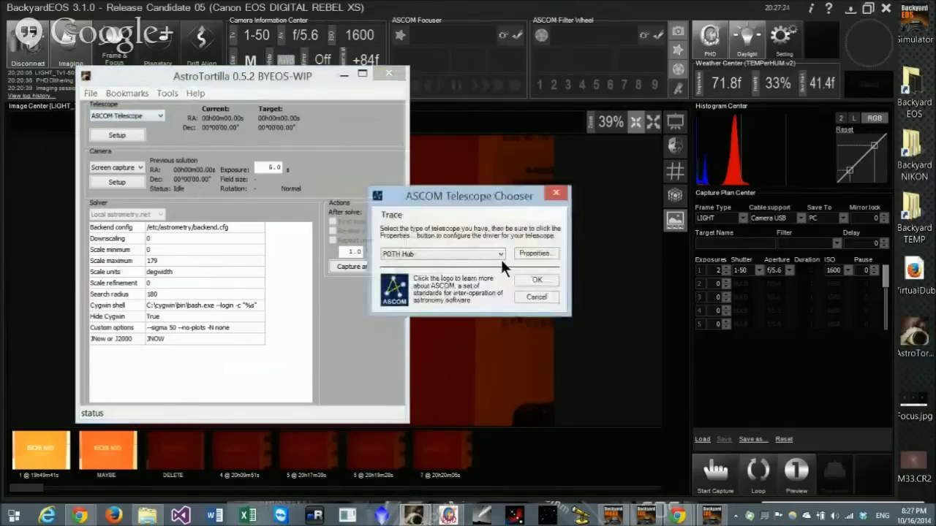
pyautogui.click(536, 284)
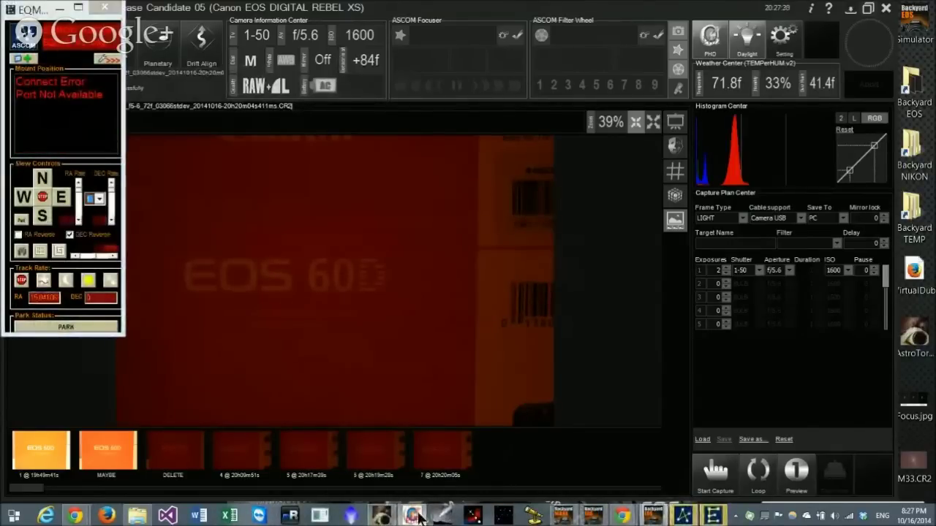
pyautogui.click(380, 516)
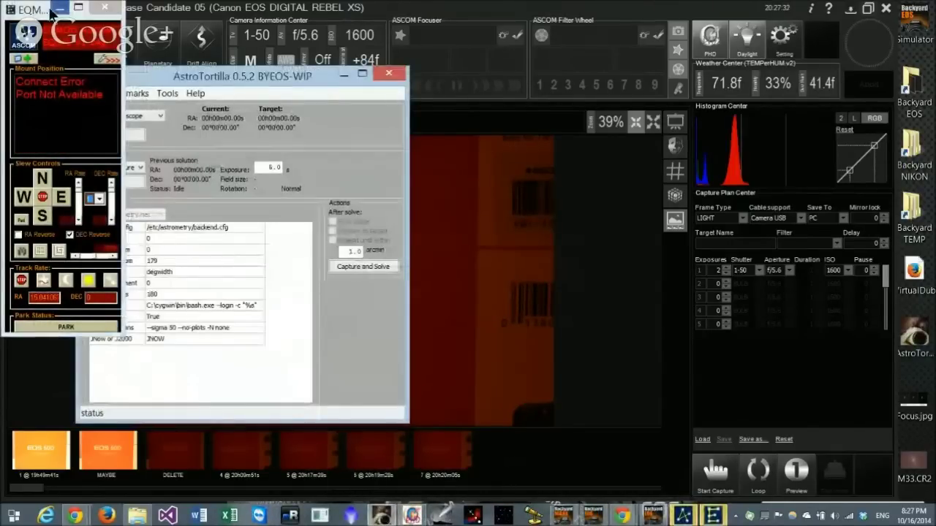
pyautogui.moveTo(122, 73); pyautogui.dragTo(87, 25)
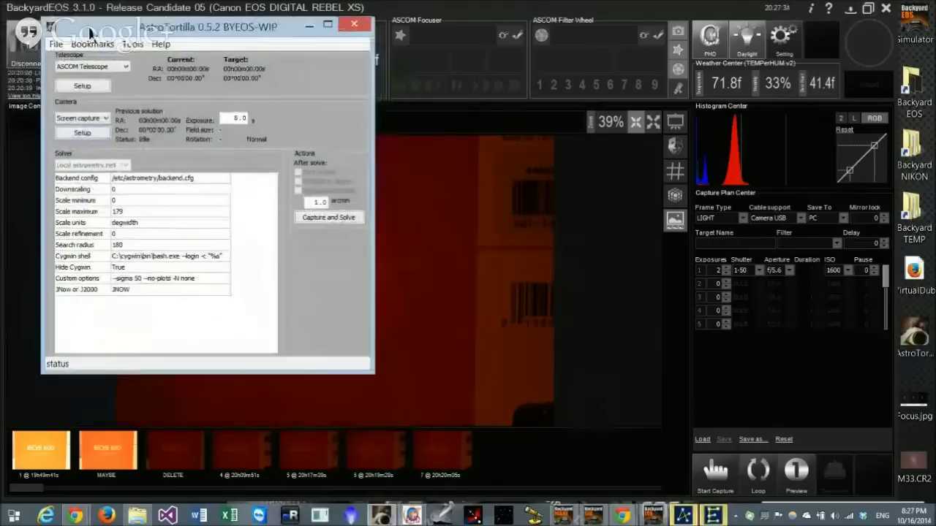
# Choose BackyardEOS as the camera in AstroTortilla and shift its window slightly lower.
pyautogui.click(103, 117)
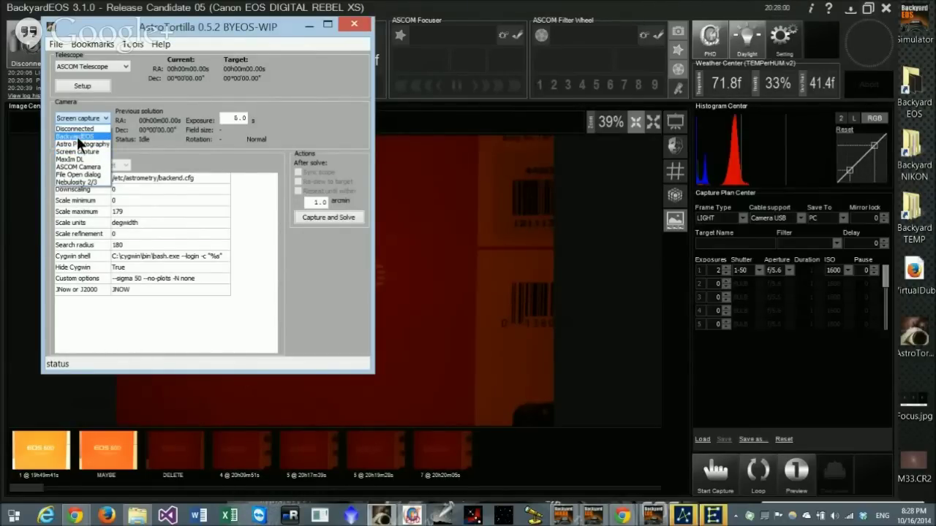
pyautogui.click(77, 137)
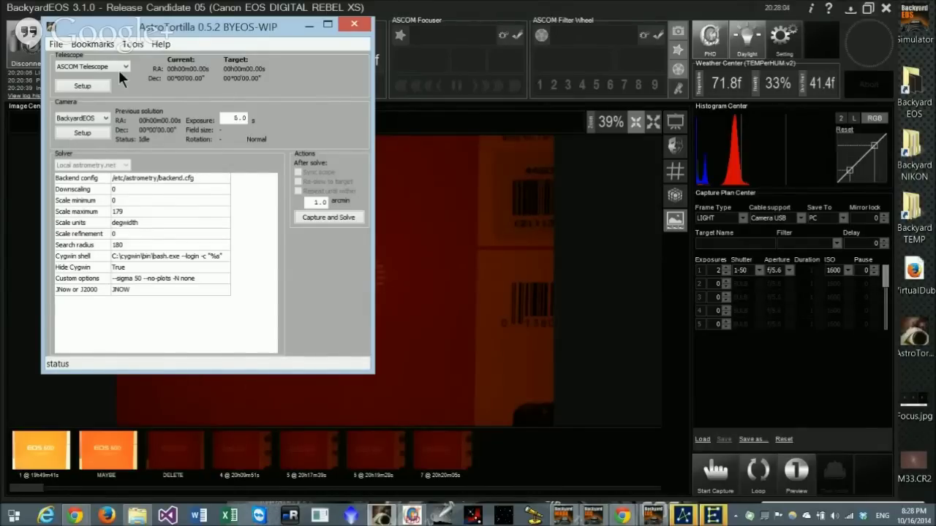
pyautogui.moveTo(108, 30); pyautogui.dragTo(112, 67)
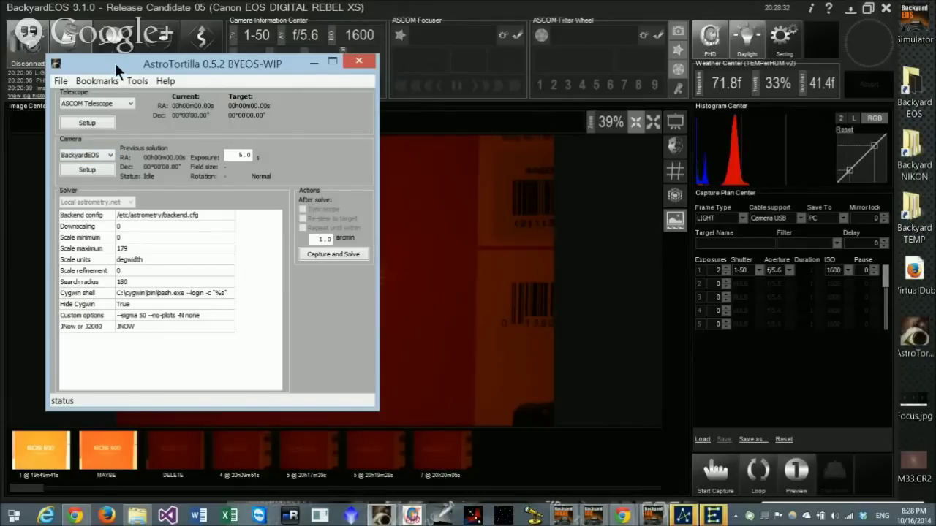
# Open the setup of AstroTortilla's BackyardEOS camera and check the BackyardEOS address and port number.
pyautogui.click(85, 169)
pyautogui.moveTo(403, 77); pyautogui.dragTo(306, 106)
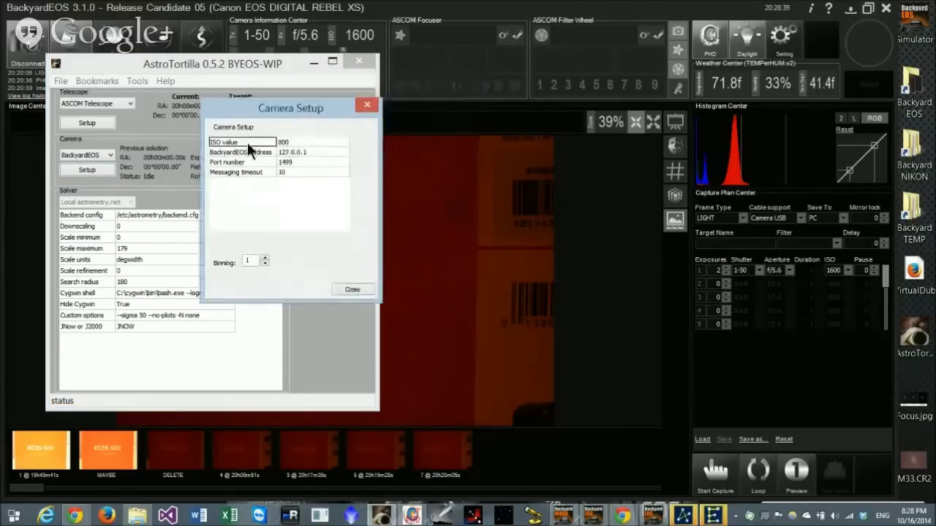
pyautogui.click(315, 152)
pyautogui.click(296, 153)
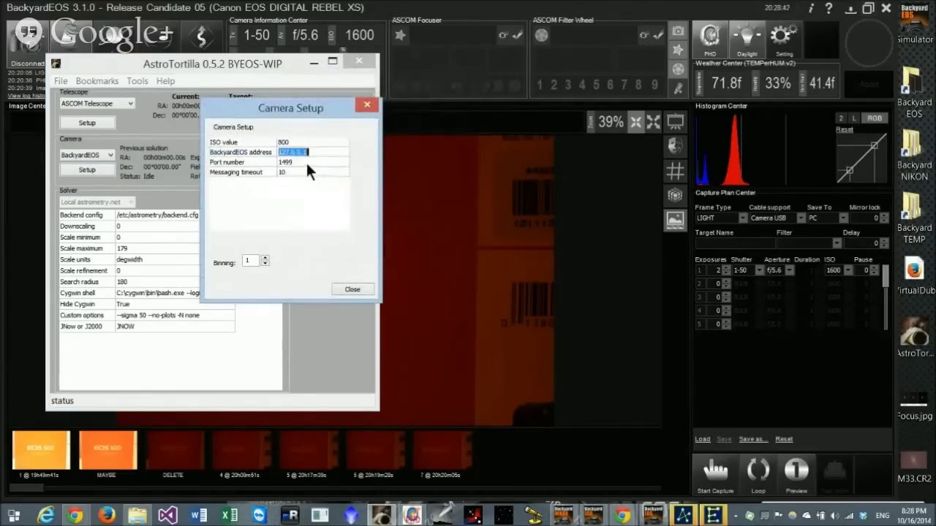
pyautogui.click(308, 163)
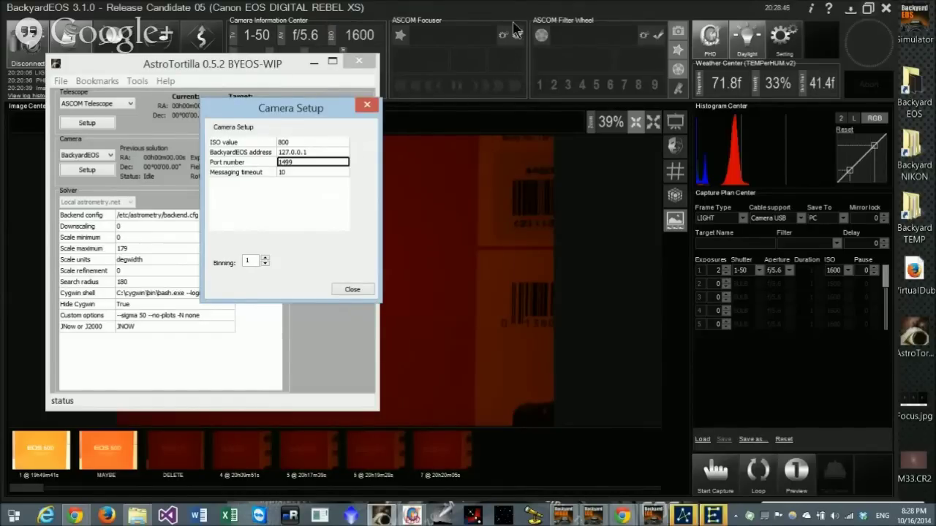
# Check the TCP server option and port number under 3rd Party Integration in the BackyardEOS settings, and cancel the dialog.
pyautogui.click(784, 45)
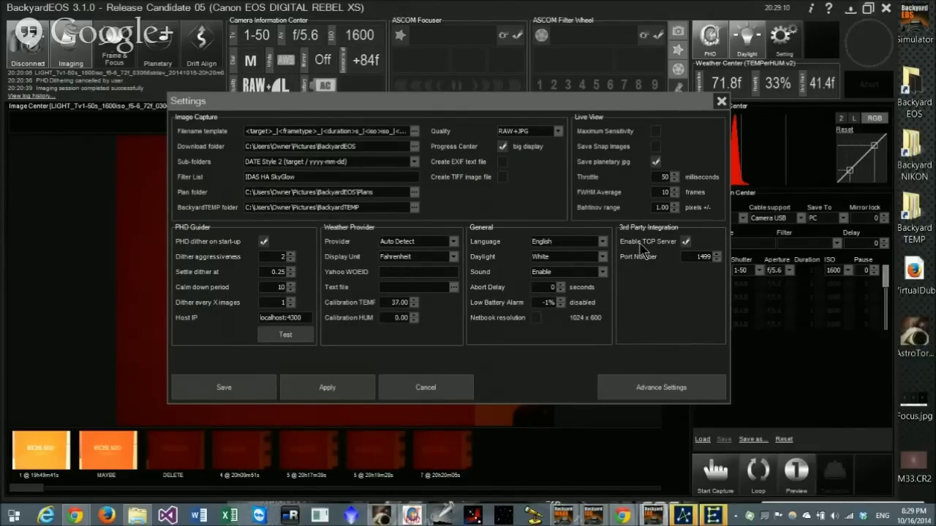
pyautogui.doubleClick(702, 257)
pyautogui.click(684, 256)
pyautogui.doubleClick(702, 256)
pyautogui.click(413, 397)
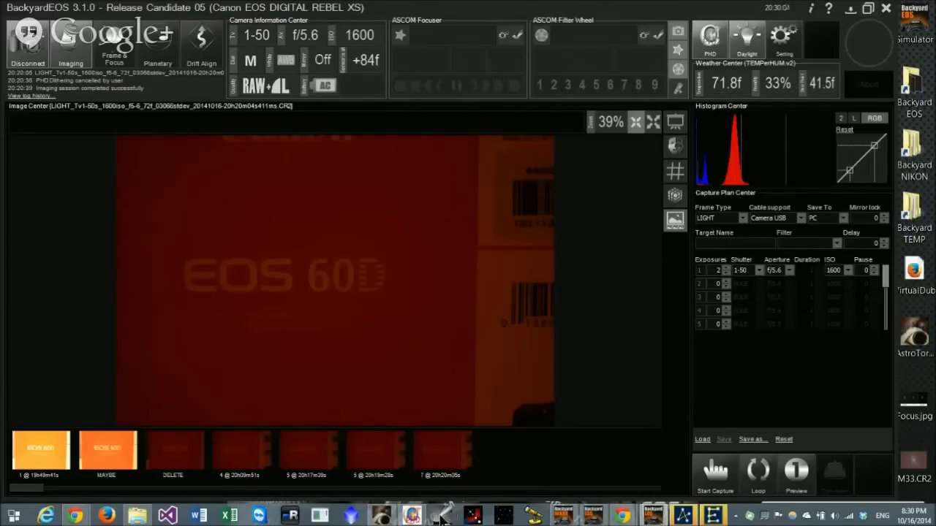
# Return to AstroTortilla's Camera Setup, review the port number and ISO value, and close it.
pyautogui.click(655, 515)
pyautogui.moveTo(239, 114); pyautogui.dragTo(241, 123)
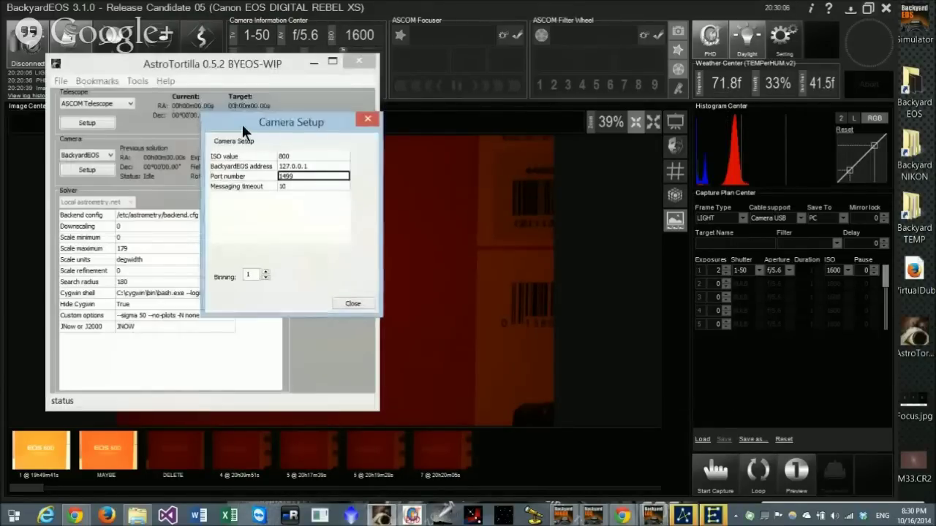
pyautogui.click(297, 178)
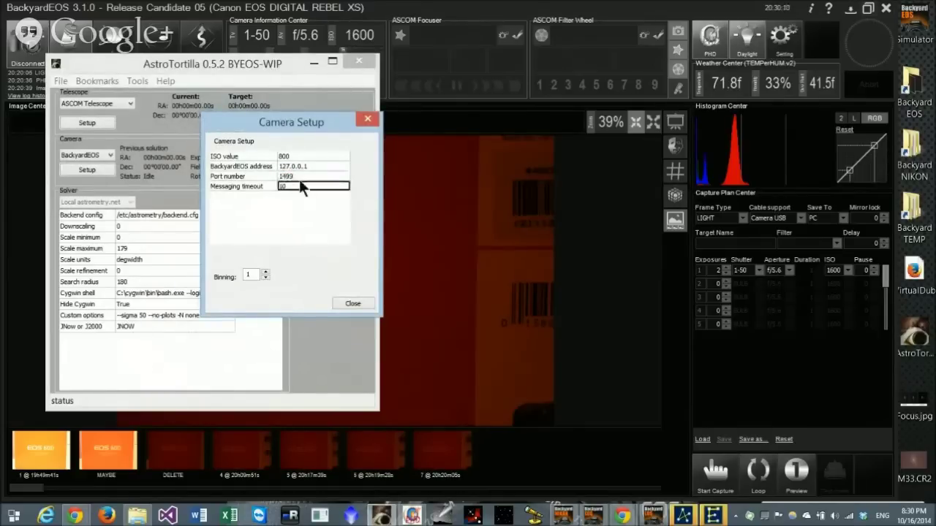
pyautogui.doubleClick(296, 175)
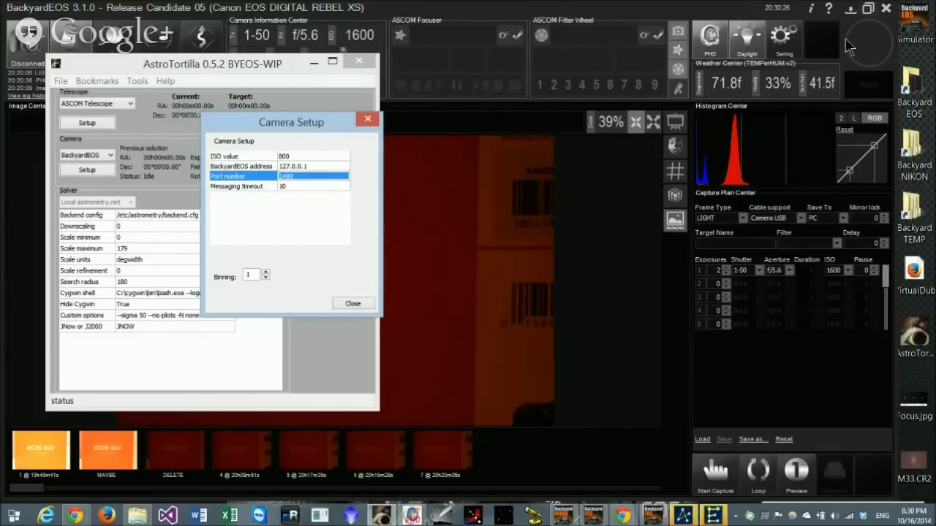
pyautogui.click(285, 156)
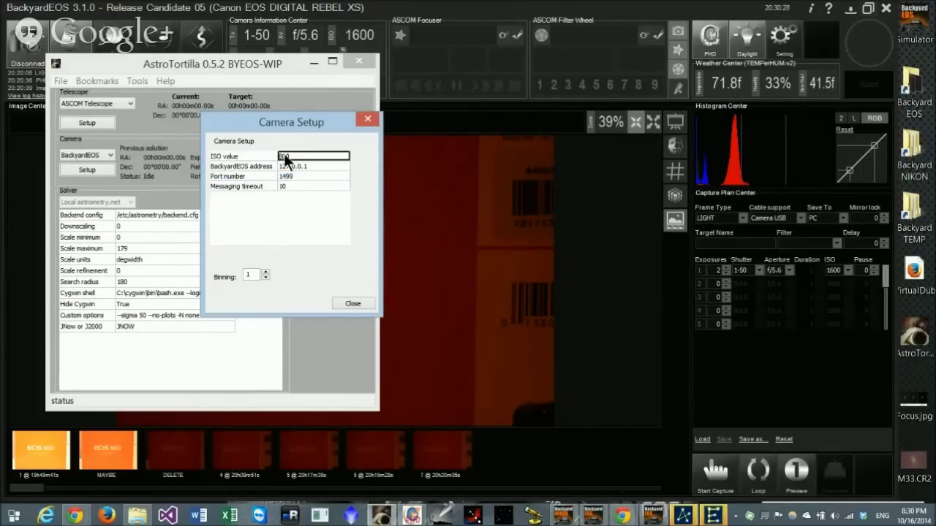
pyautogui.click(356, 301)
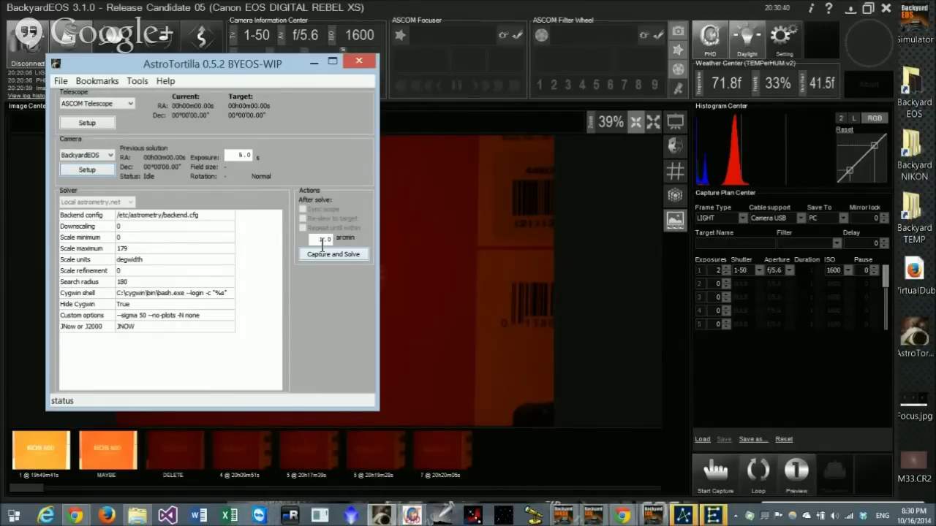
# Run Capture and Solve in AstroTortilla through the BackyardEOS camera, and abort the solver once the captured image is being processed.
pyautogui.moveTo(253, 62)
pyautogui.mouseDown()
pyautogui.moveTo(276, 80)
pyautogui.moveTo(265, 74)
pyautogui.mouseUp()
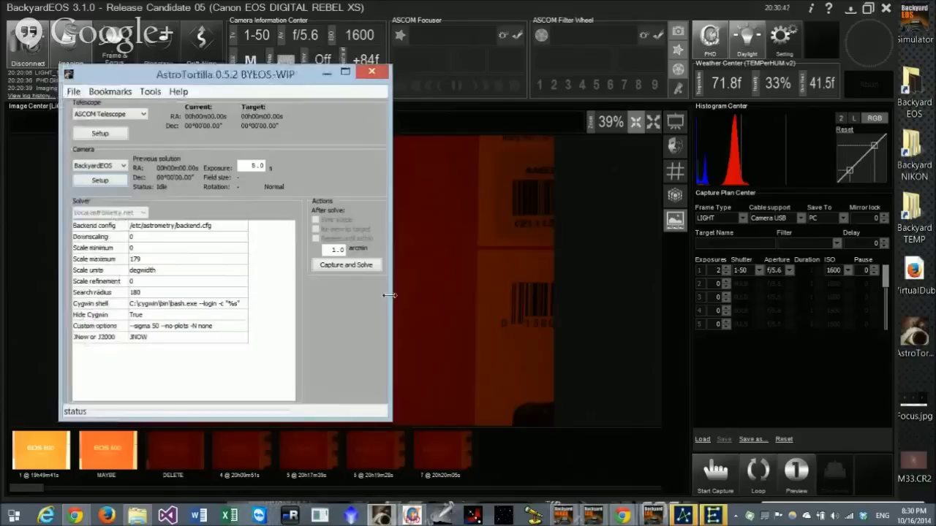
pyautogui.click(348, 264)
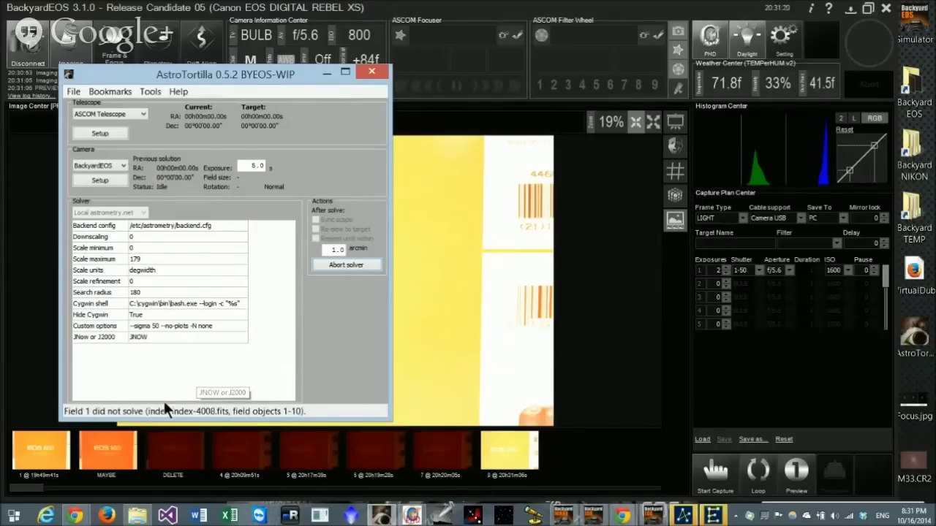
pyautogui.moveTo(287, 72); pyautogui.dragTo(281, 70)
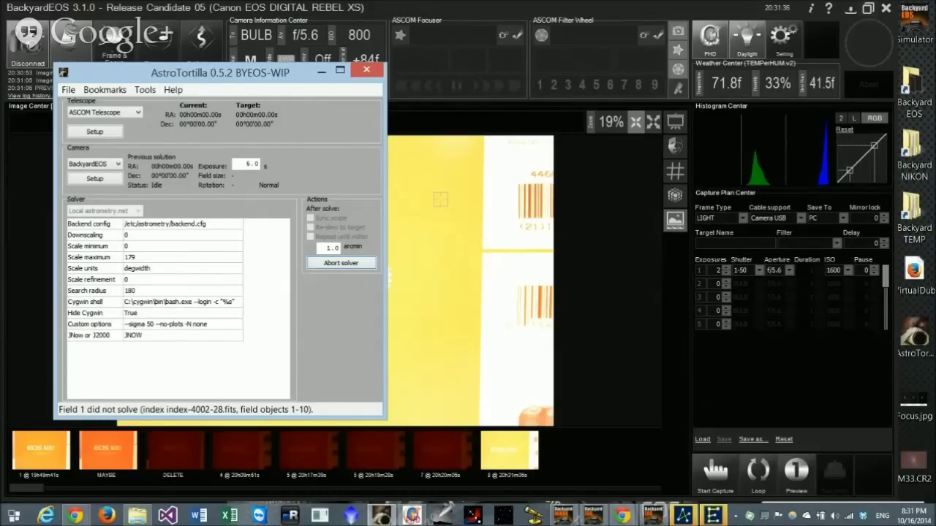
pyautogui.click(335, 260)
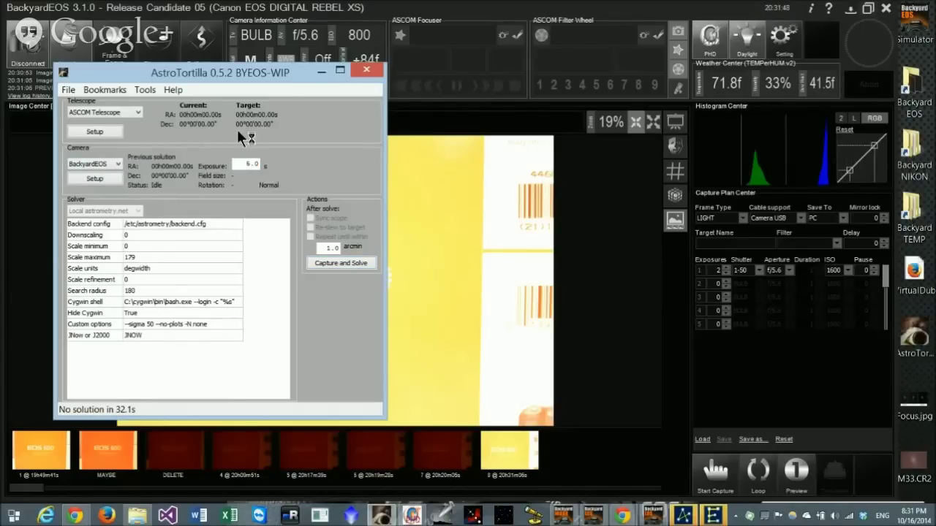
# Review the camera exposure time in AstroTortilla.
pyautogui.doubleClick(253, 163)
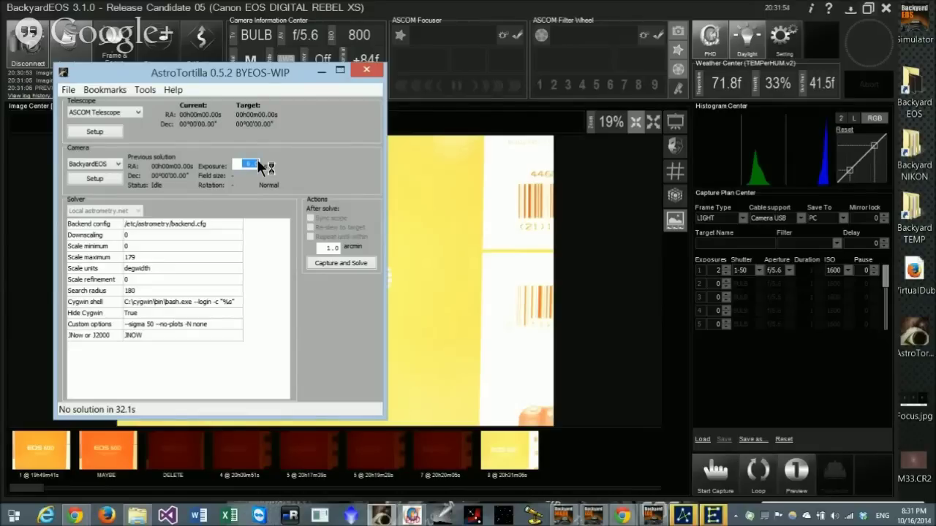
pyautogui.click(234, 161)
pyautogui.moveTo(234, 160); pyautogui.dragTo(272, 166)
pyautogui.moveTo(266, 74); pyautogui.dragTo(268, 79)
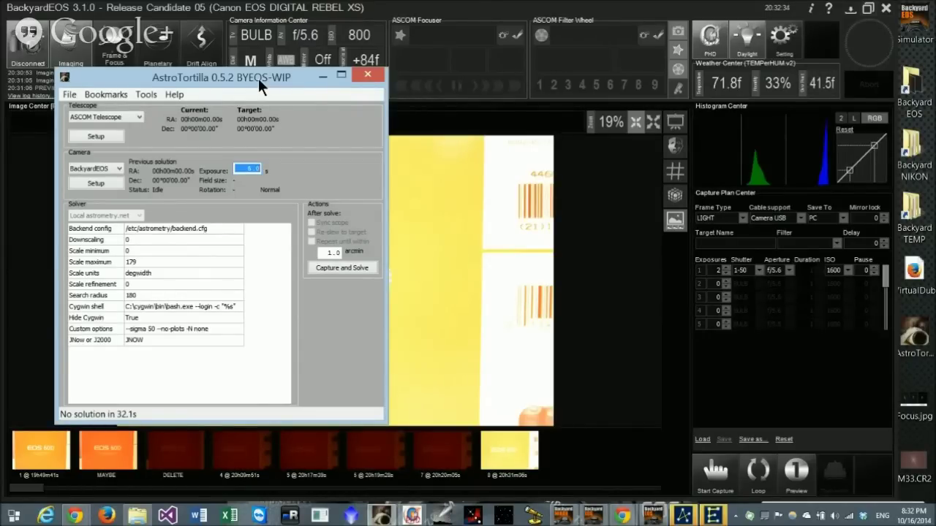
# Close AstroTortilla, dismiss its logfile error, and close the POTH hub and EQMOD mount windows.
pyautogui.click(364, 75)
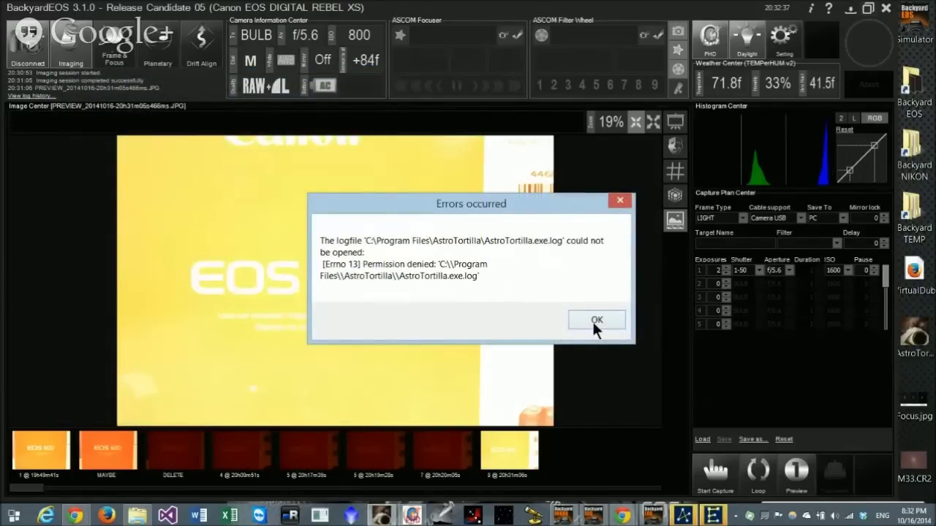
pyautogui.click(596, 320)
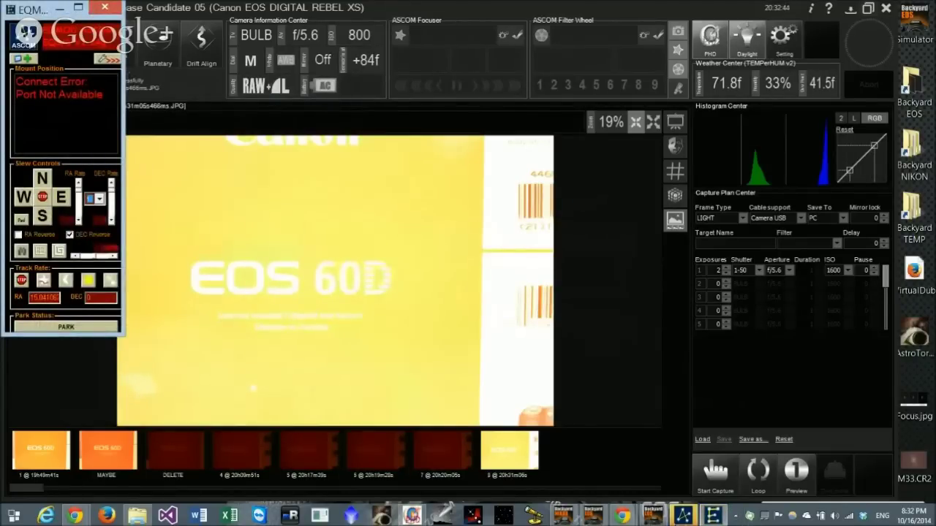
pyautogui.click(683, 517)
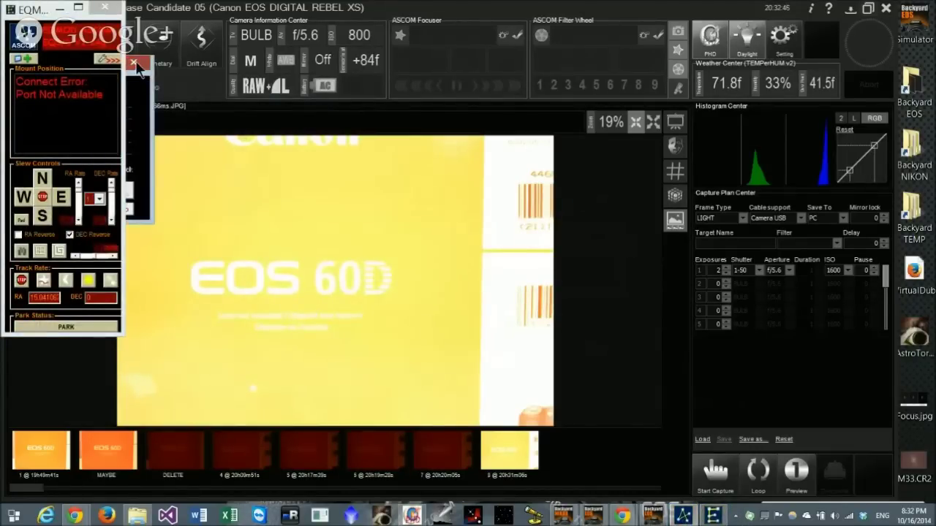
pyautogui.click(105, 7)
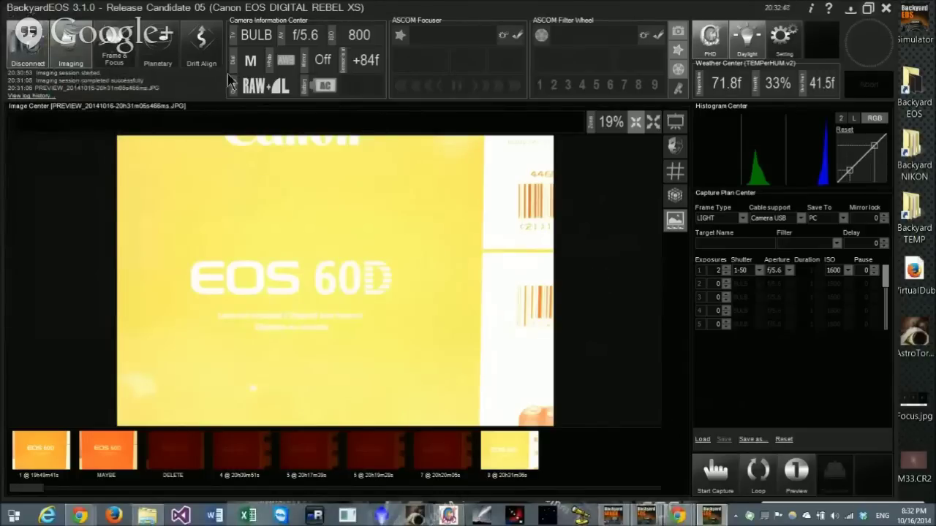
# Show the camera's live view in Frame & Focus and lock the zoom box on the small bright spot below the EOS 60D text.
pyautogui.click(116, 57)
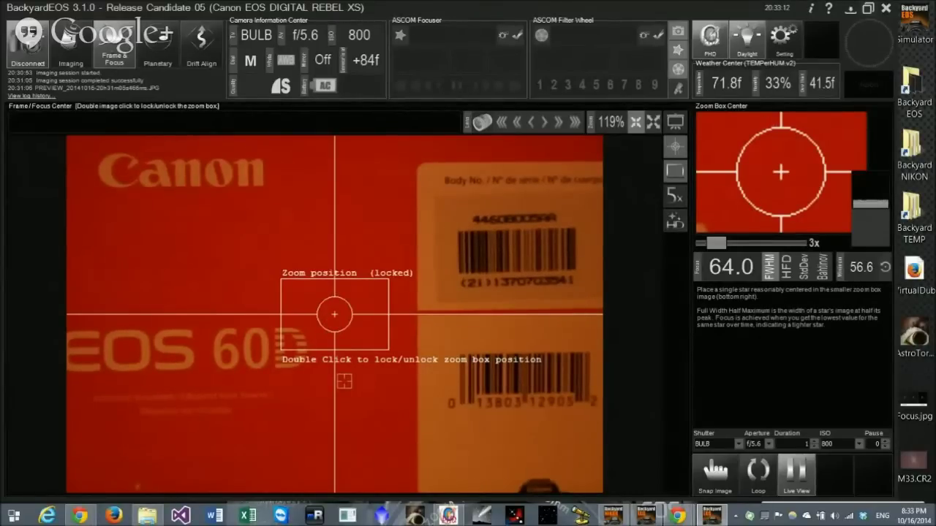
pyautogui.doubleClick(333, 315)
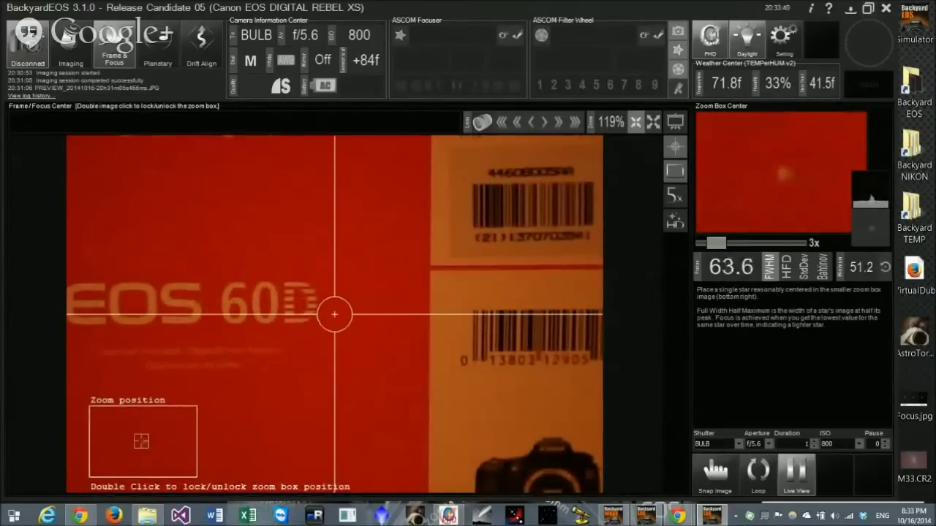
pyautogui.doubleClick(141, 441)
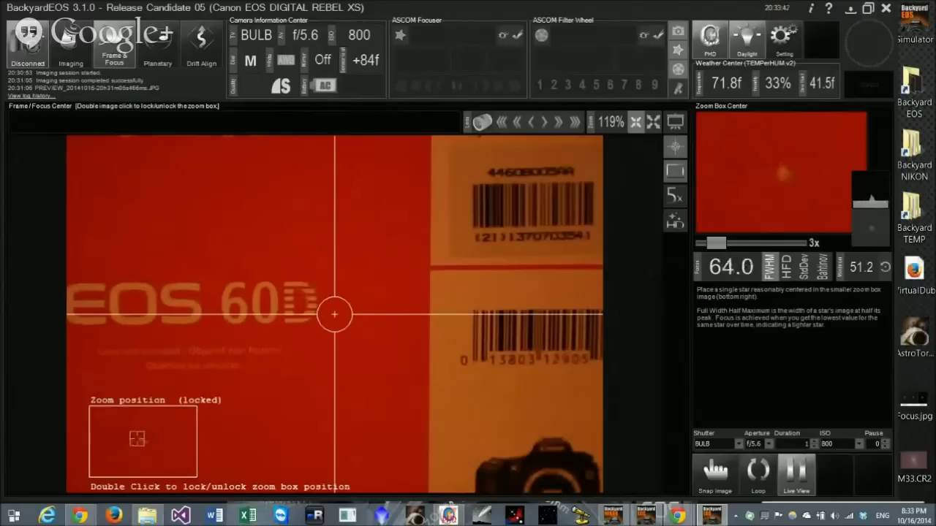
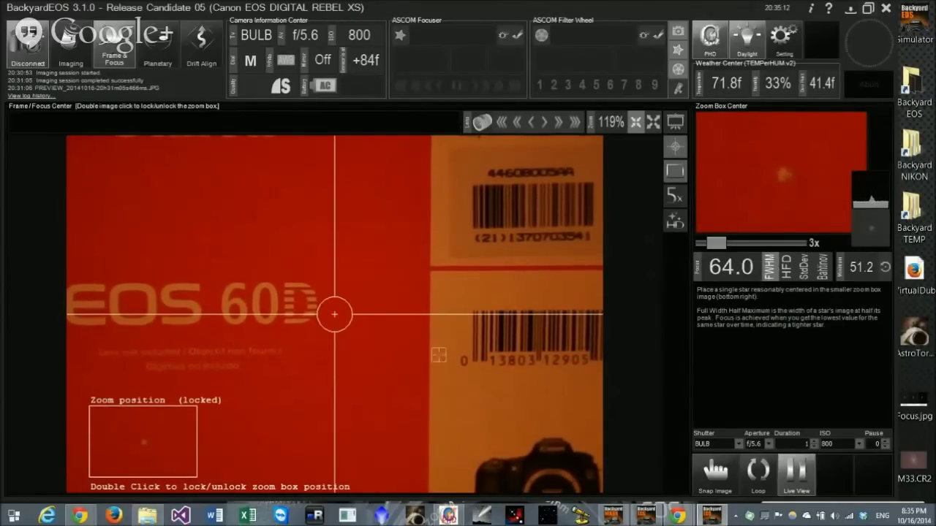
# Move the zoom box onto the glowing light of the black device, lock it there, and step the lens focus.
pyautogui.doubleClick(363, 361)
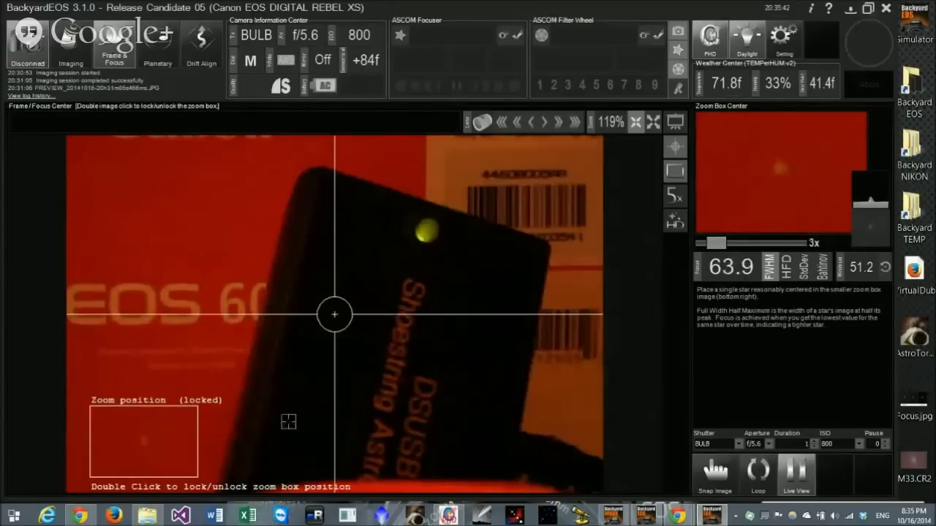
pyautogui.doubleClick(426, 231)
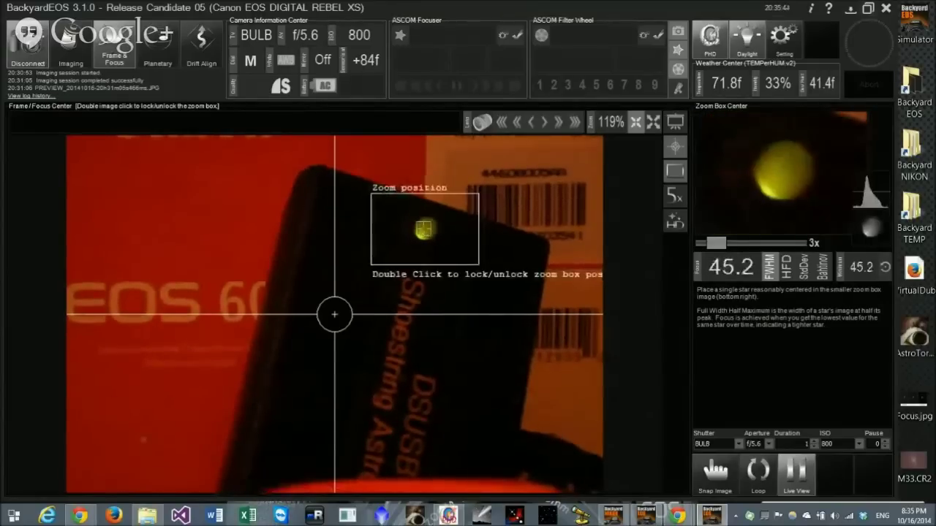
pyautogui.doubleClick(422, 230)
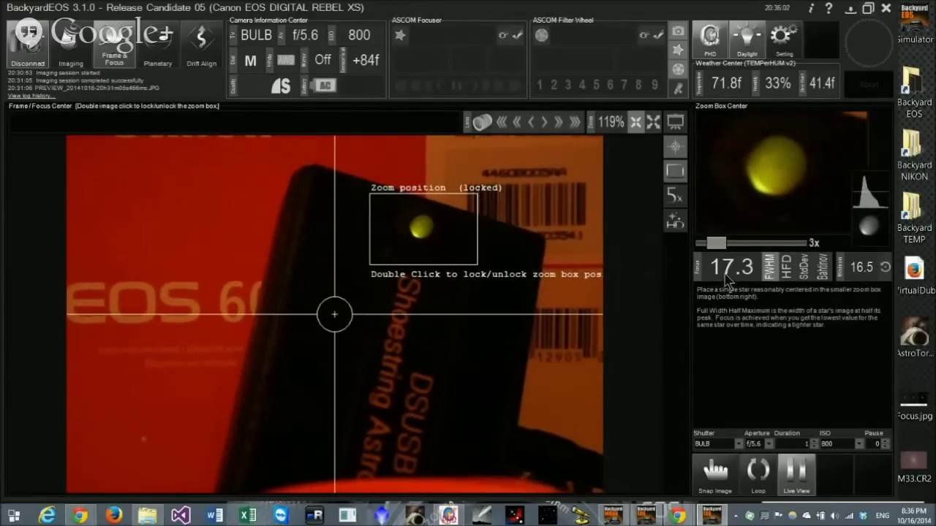
pyautogui.click(554, 125)
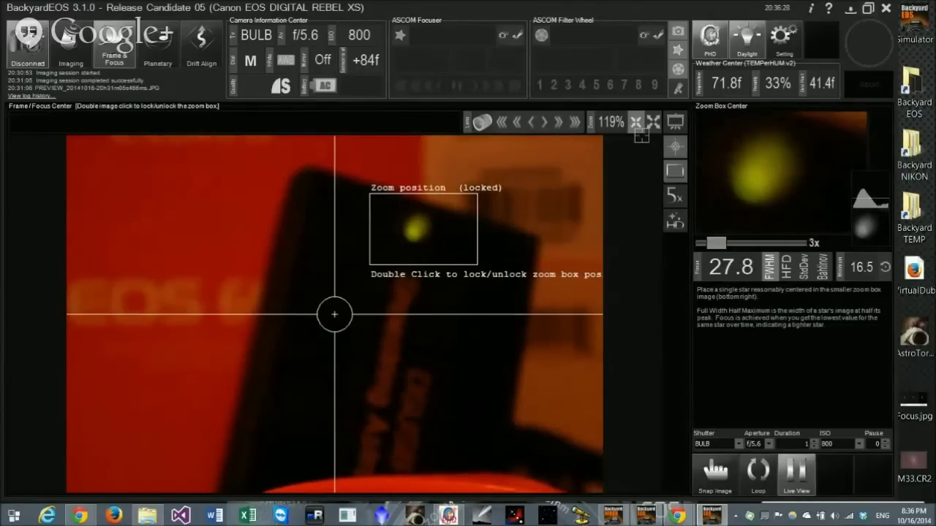
# Step the lens focus back until the image is sharp, and change the focus metric from FWHM to HFD and finally StdDev.
pyautogui.click(524, 125)
pyautogui.click(531, 124)
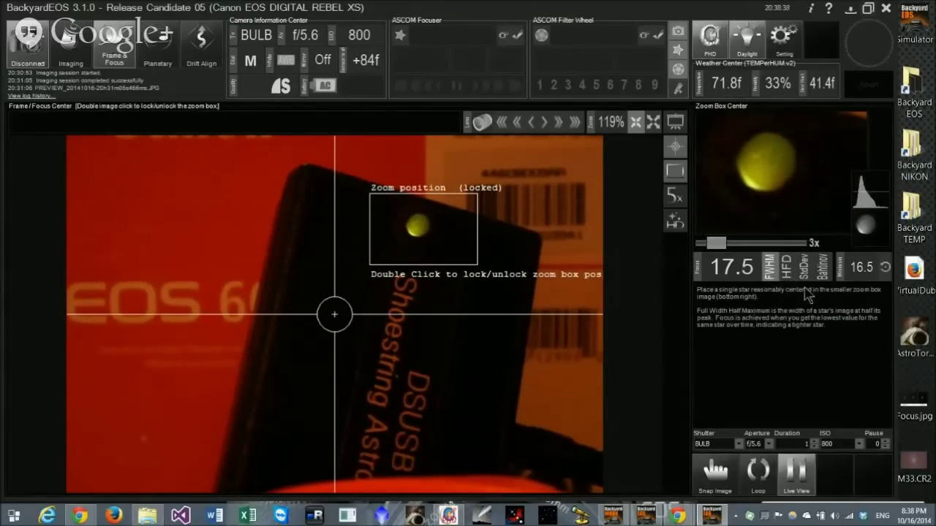
pyautogui.click(786, 280)
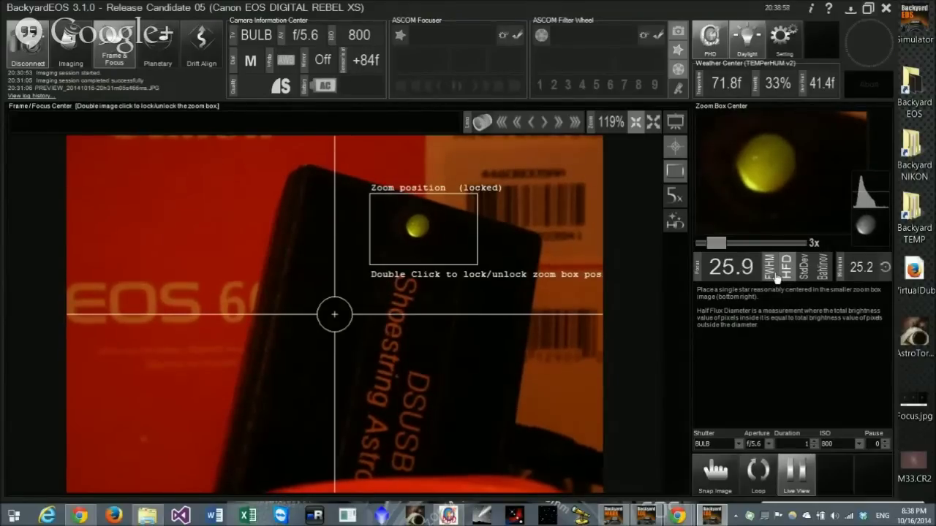
pyautogui.click(783, 276)
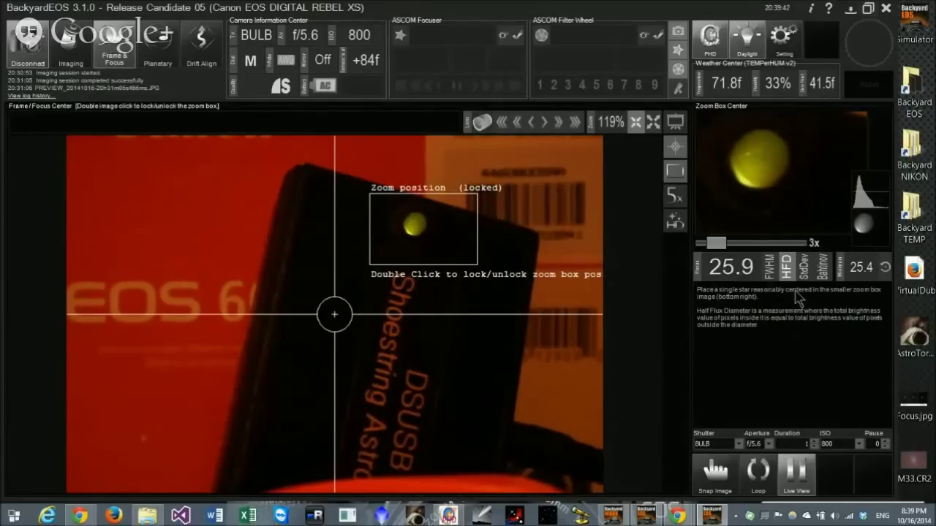
pyautogui.click(803, 268)
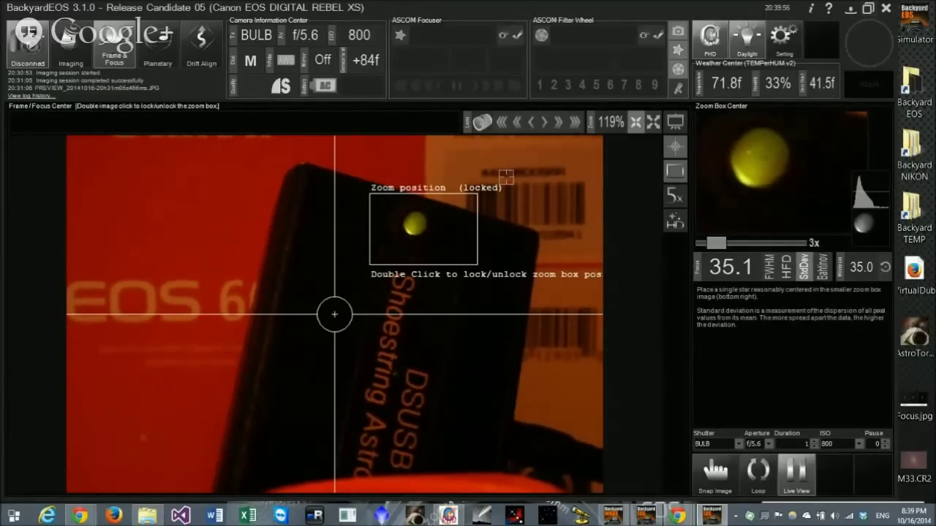
# Move the zoom box onto the upper barcode label, lock it there, and step the lens out of focus and back in.
pyautogui.doubleClick(506, 177)
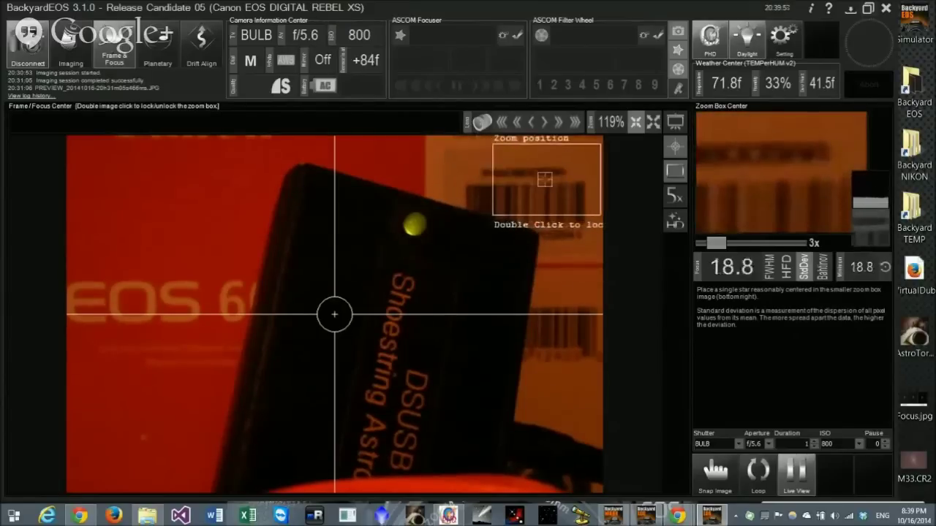
pyautogui.doubleClick(547, 180)
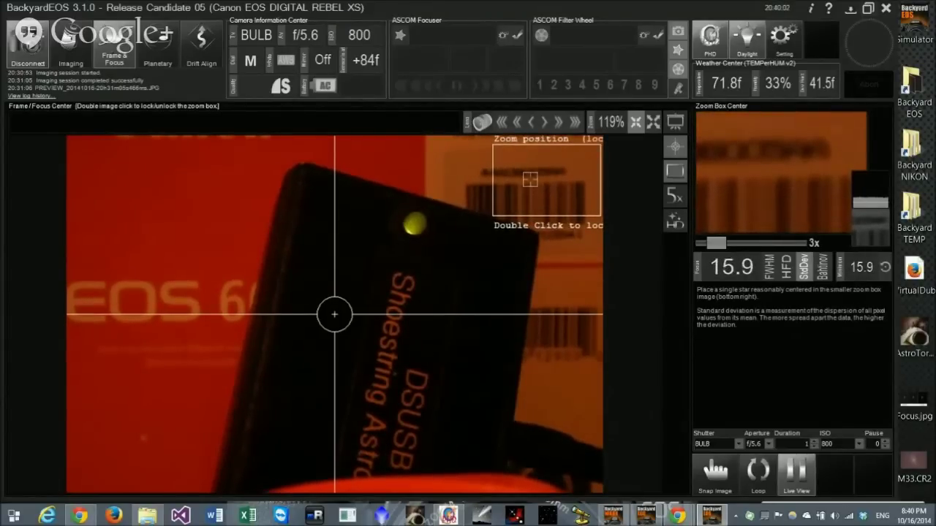
pyautogui.click(555, 122)
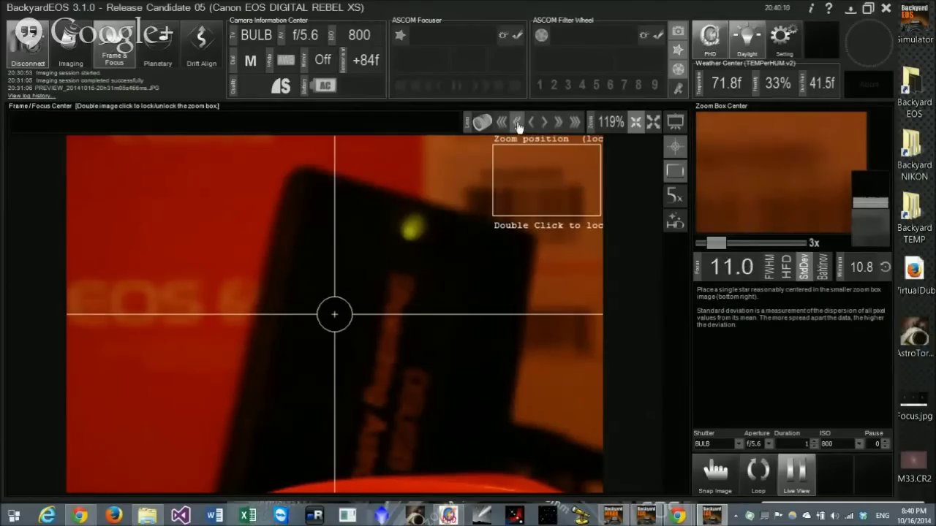
pyautogui.click(517, 122)
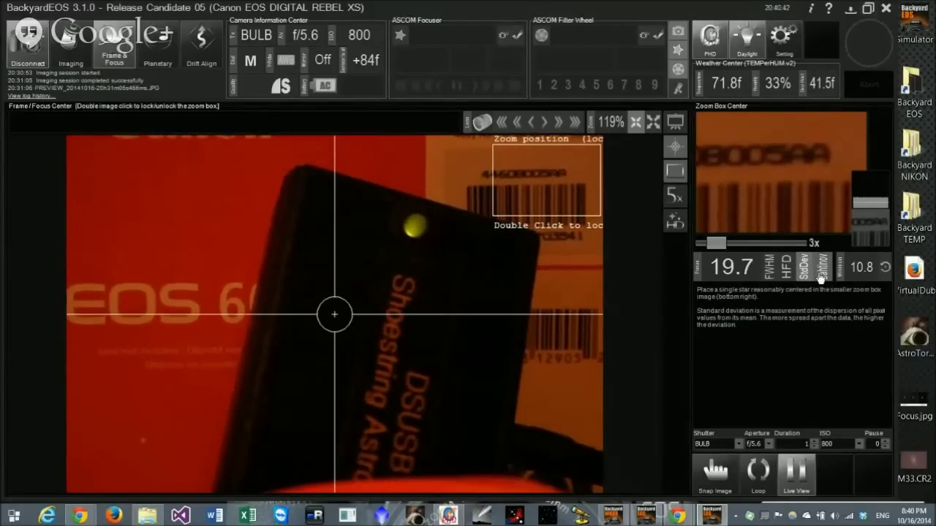
# Turn on the Bahtinov overlay and lock the zoom box on the black device's glowing light.
pyautogui.click(820, 274)
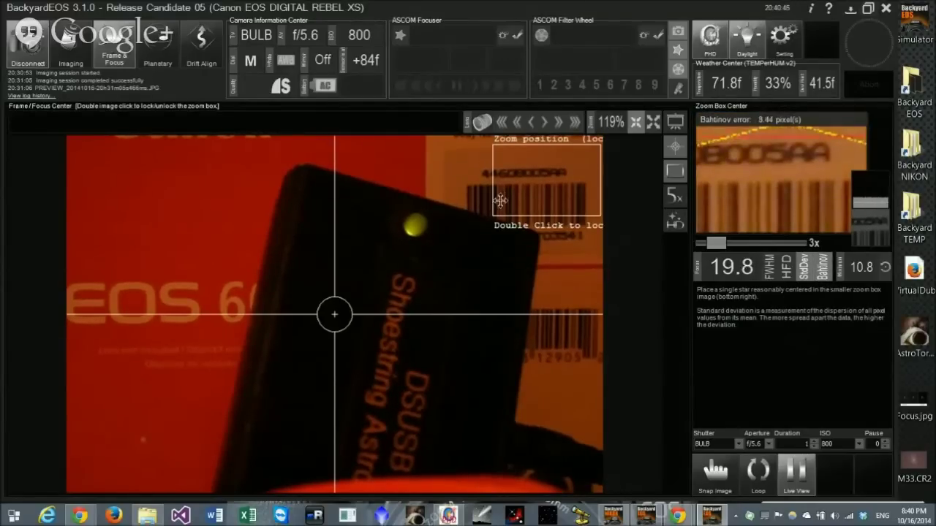
pyautogui.doubleClick(426, 224)
pyautogui.doubleClick(417, 225)
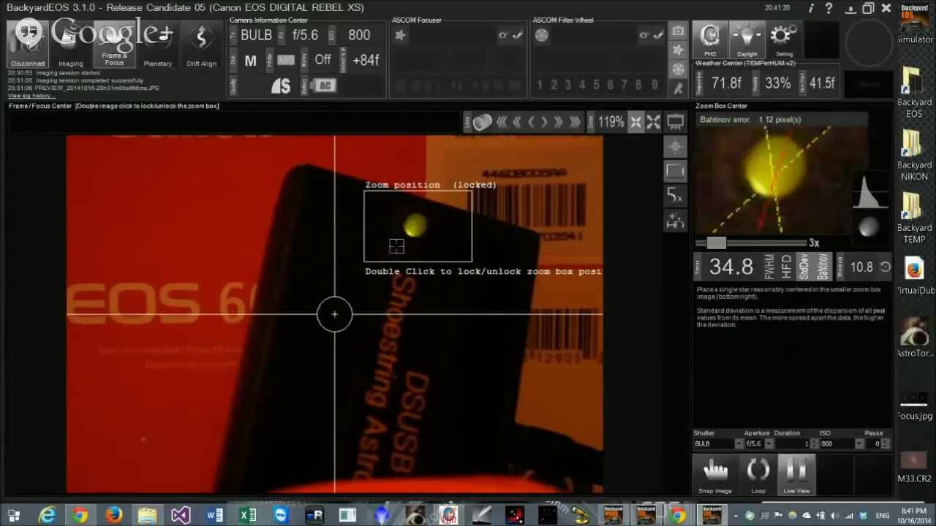
# Lock the zoom box over the central crosshair and switch the focus metric to FWHM.
pyautogui.doubleClick(431, 246)
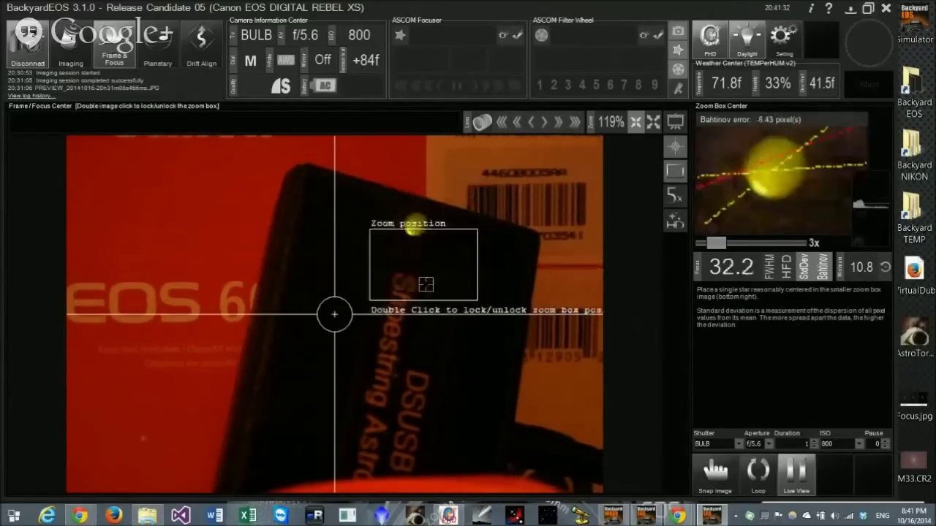
pyautogui.doubleClick(338, 316)
pyautogui.click(771, 270)
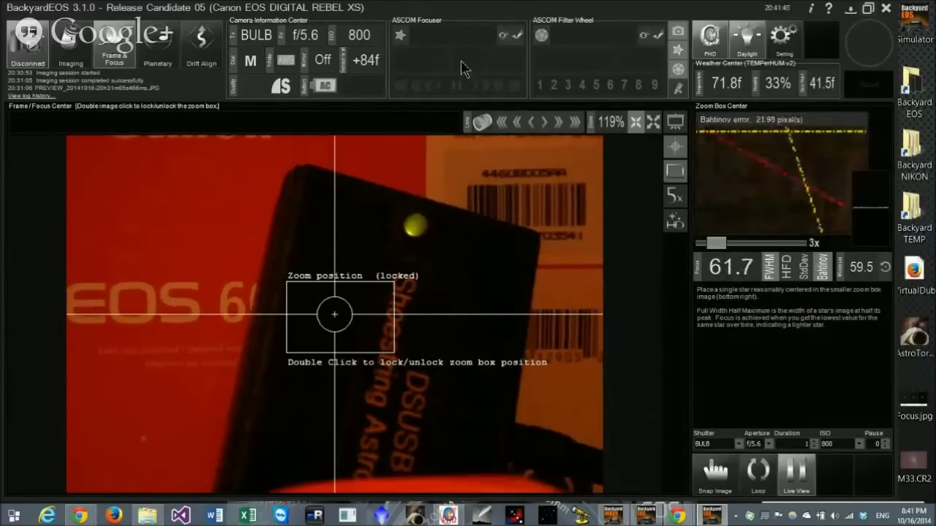
# Choose Simulator as the ASCOM focuser and connect it.
pyautogui.click(516, 35)
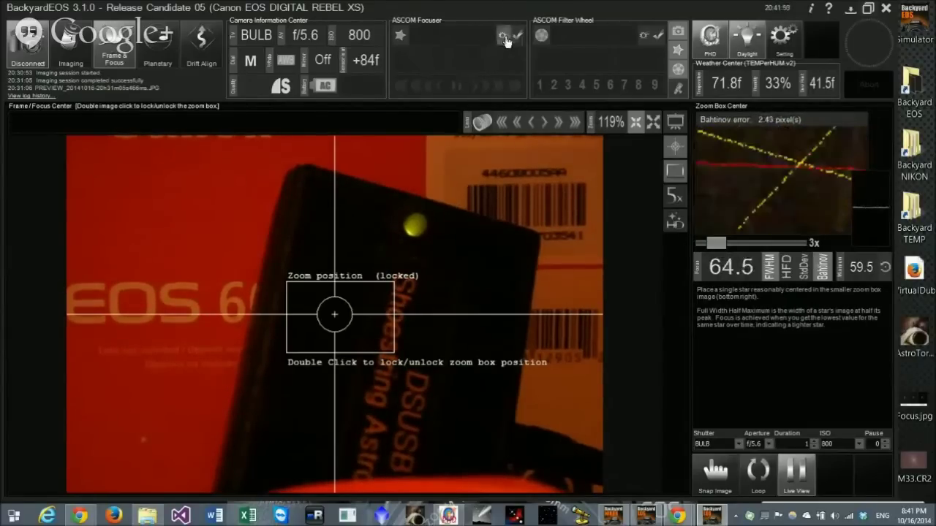
pyautogui.click(476, 254)
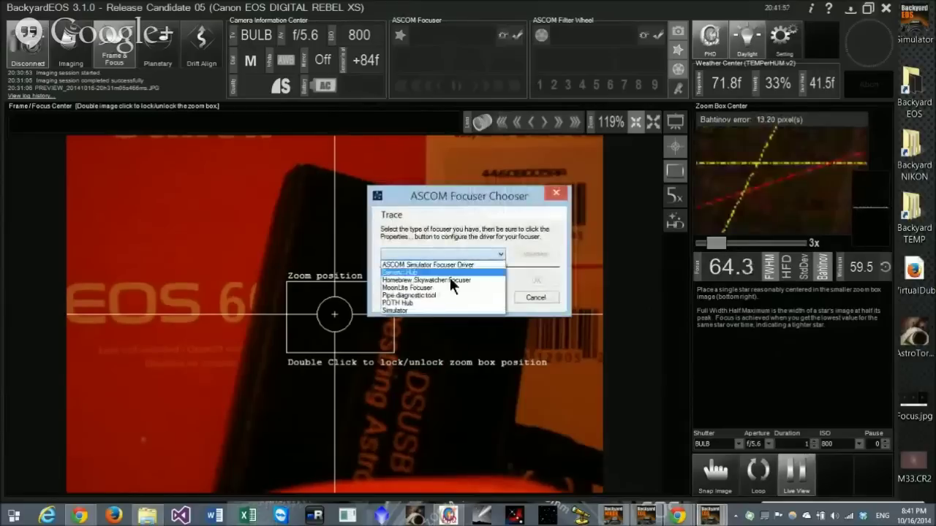
pyautogui.click(459, 273)
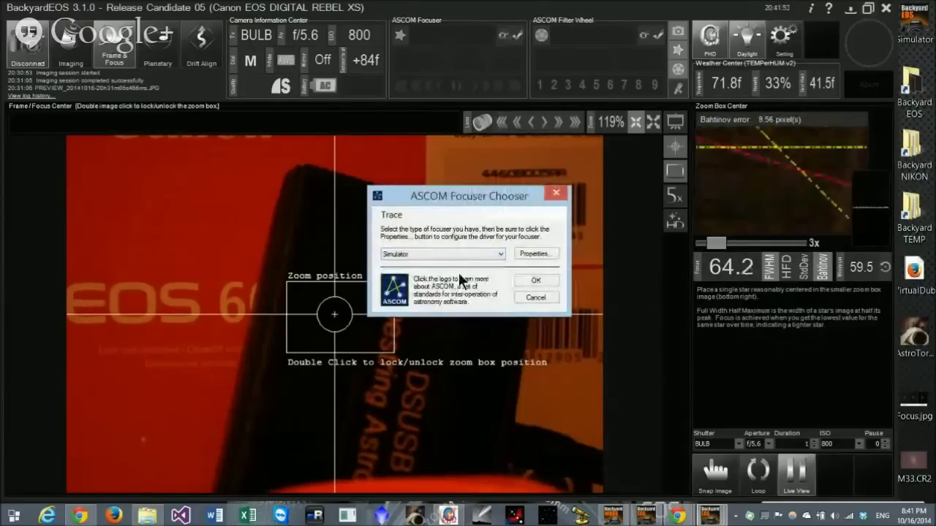
pyautogui.click(535, 282)
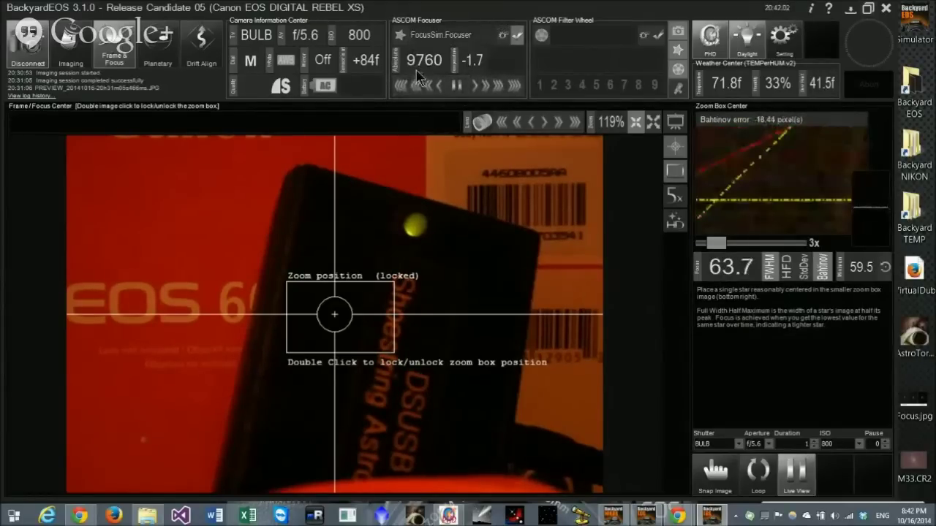
# Move the ASCOM focuser outward in its largest steps and back inward by 100, to absolute position 12160.
pyautogui.click(512, 90)
pyautogui.click(513, 90)
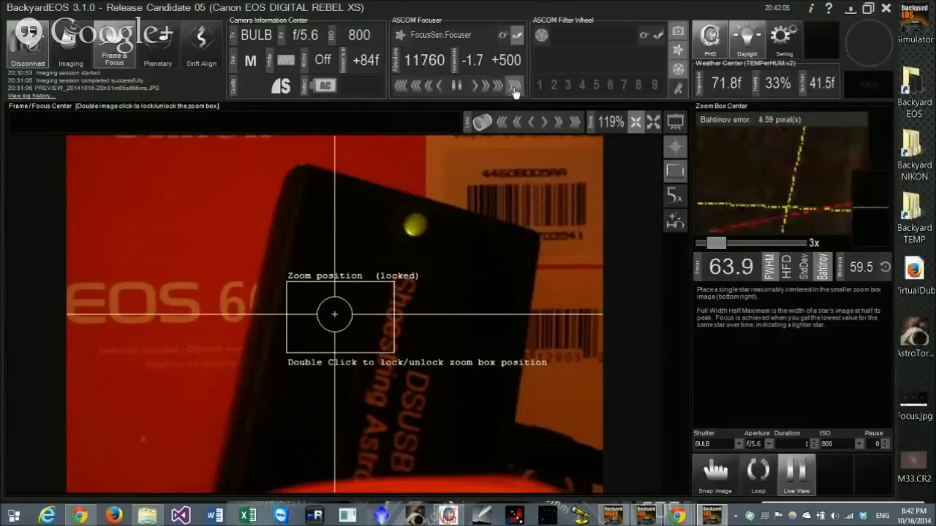
pyautogui.click(514, 90)
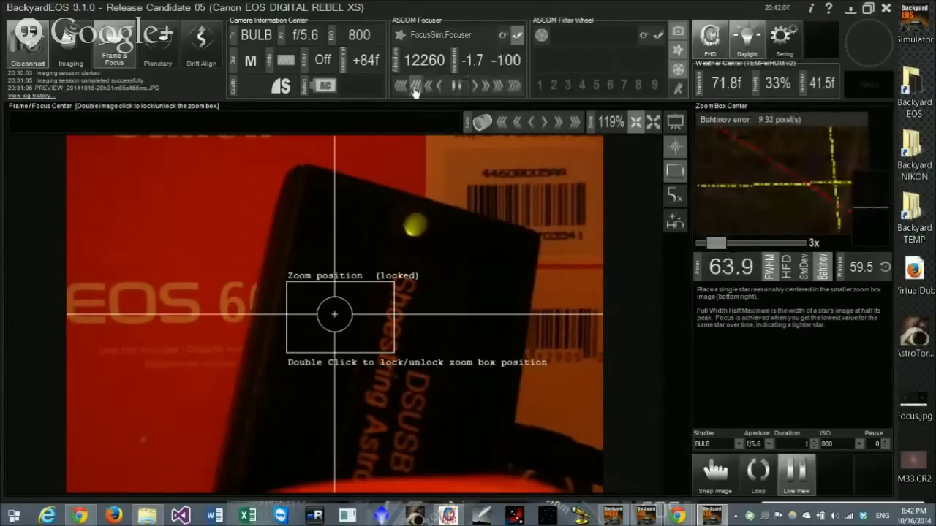
pyautogui.click(415, 90)
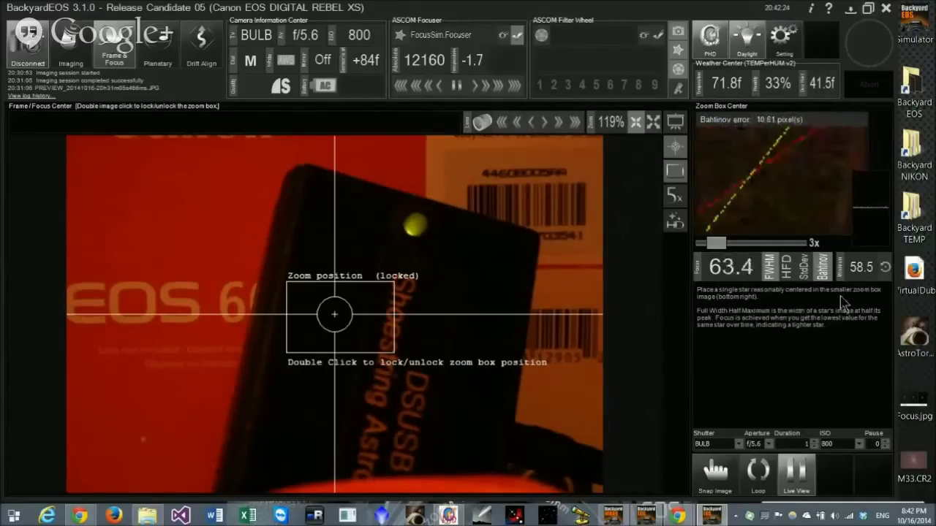
# Turn off the Bahtinov overlay and return the locked zoom box to the black device's glowing light.
pyautogui.click(822, 267)
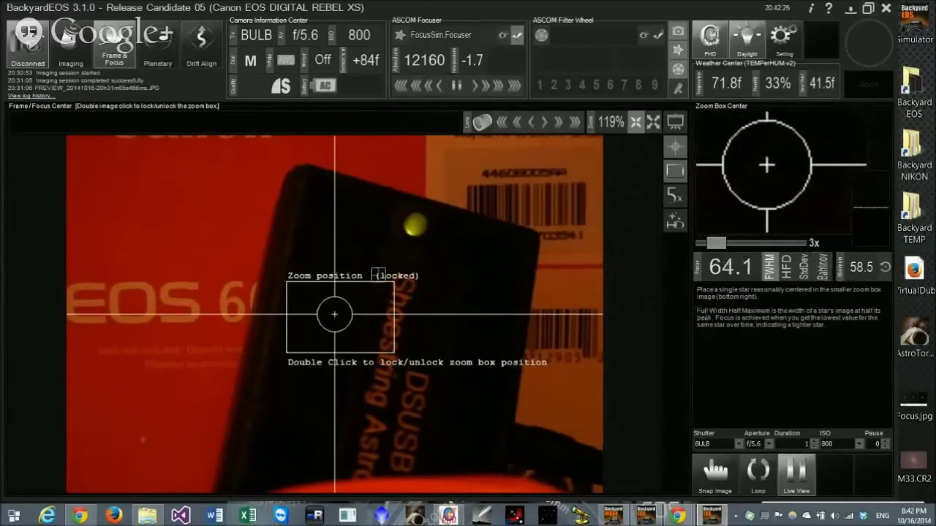
pyautogui.doubleClick(414, 227)
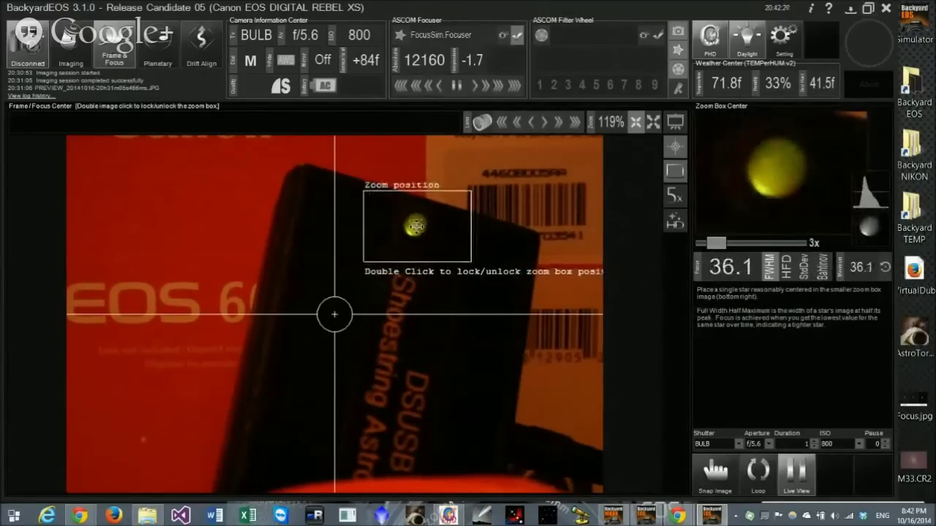
pyautogui.doubleClick(417, 223)
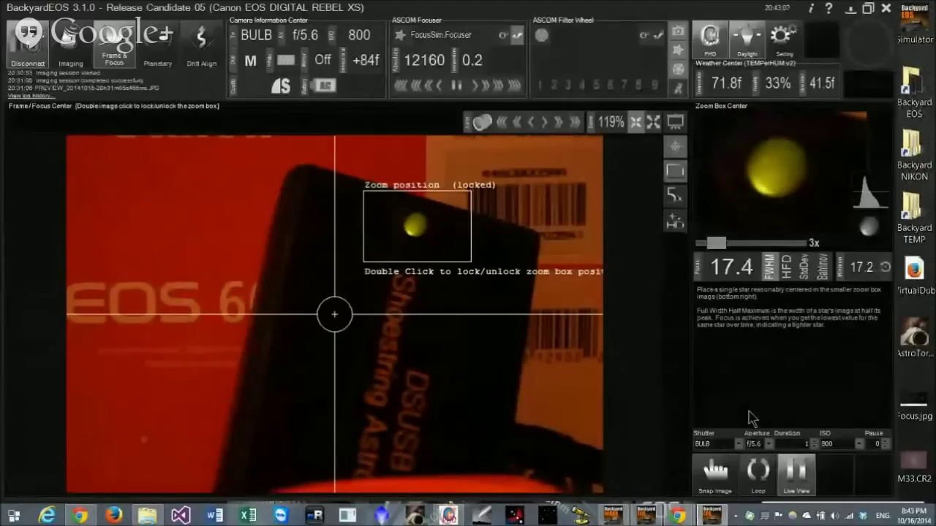
# Set the exposure duration to 3 and snap a single Frame & Focus image.
pyautogui.click(815, 441)
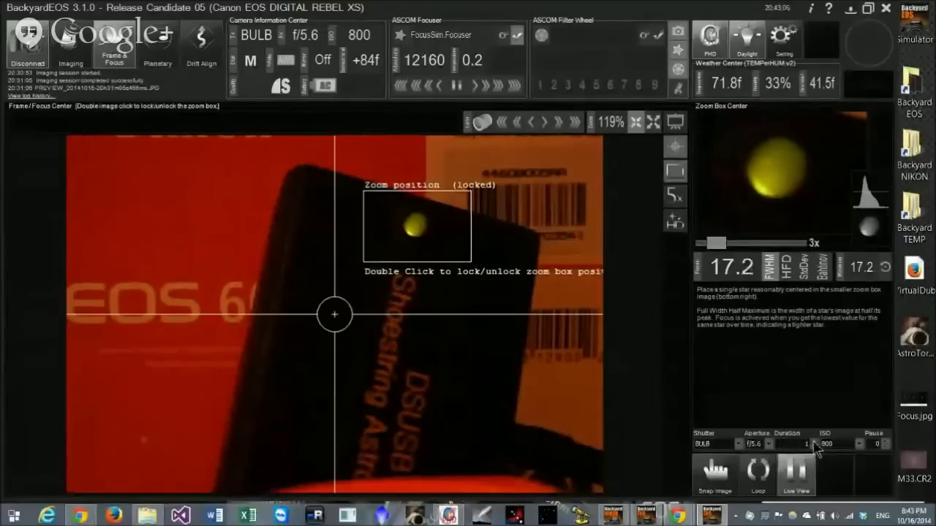
pyautogui.click(815, 442)
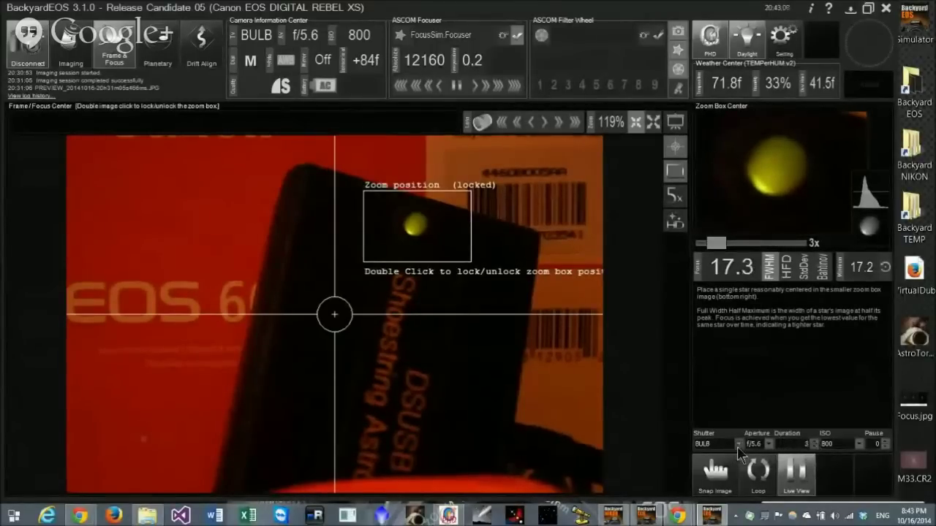
pyautogui.click(713, 475)
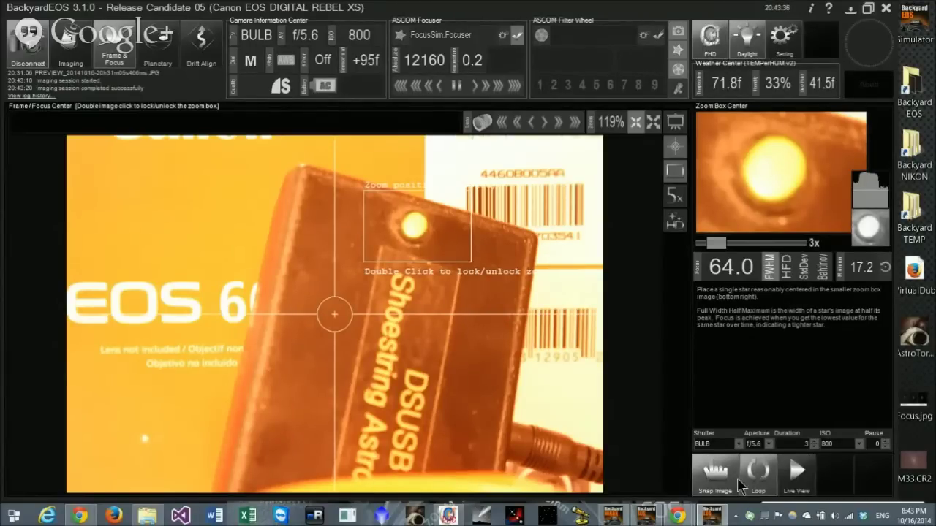
# Start looping exposures, unlock the zoom box and move it onto the shifted glowing light, and abort the loop.
pyautogui.click(728, 477)
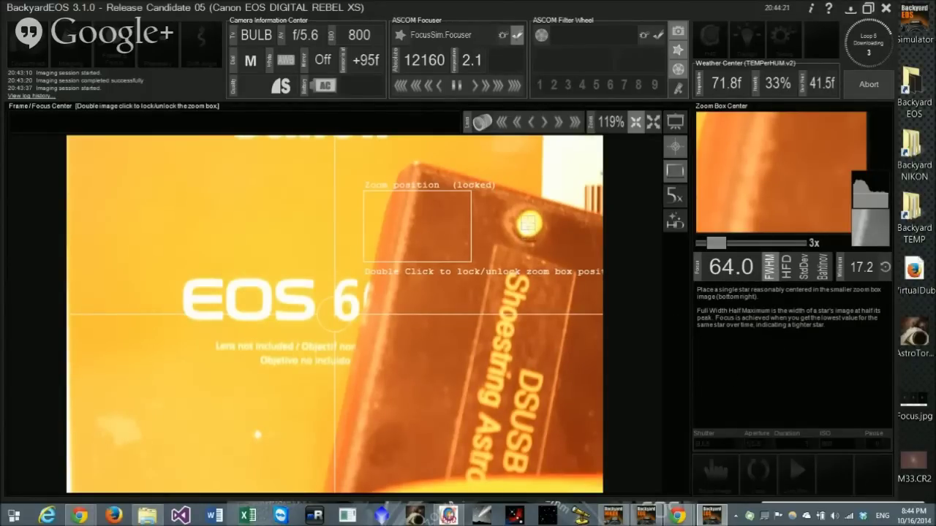
pyautogui.doubleClick(528, 223)
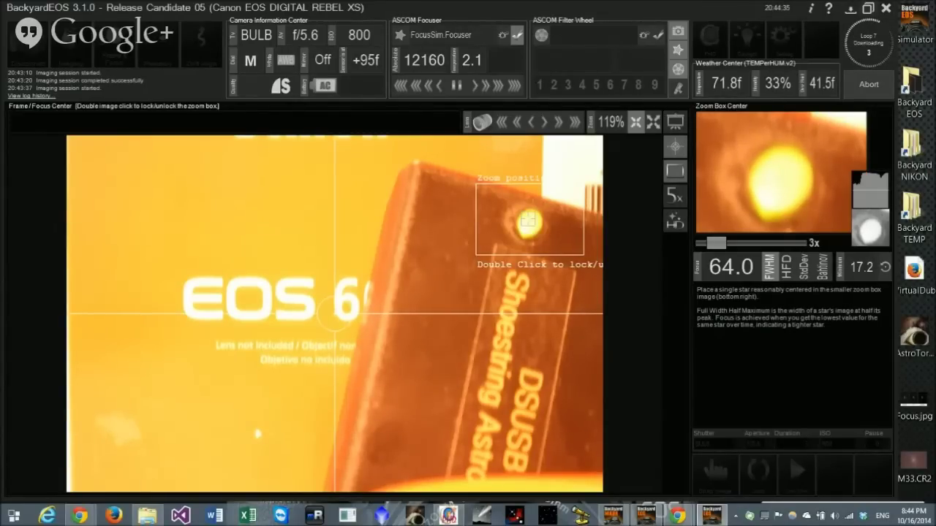
pyautogui.click(870, 86)
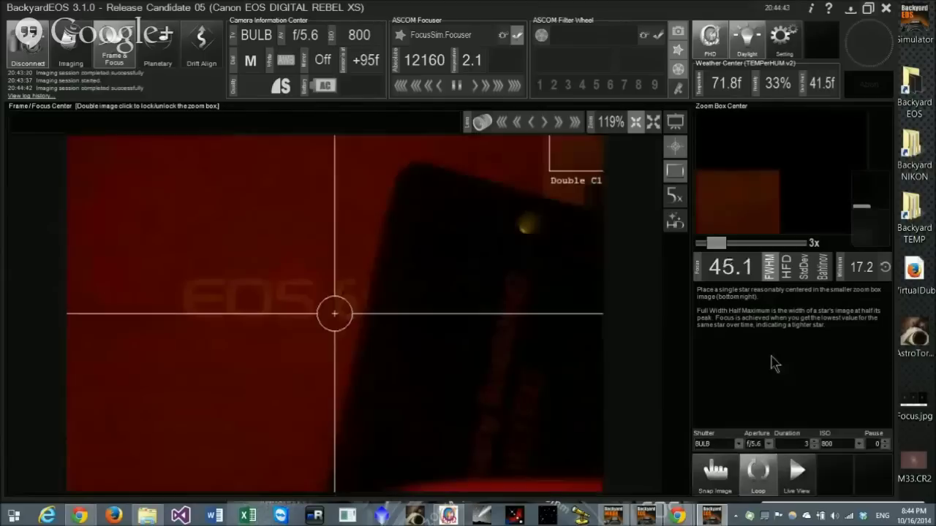
# Restart live view and lock the zoom box on the glowing light in the reframed image.
pyautogui.click(795, 474)
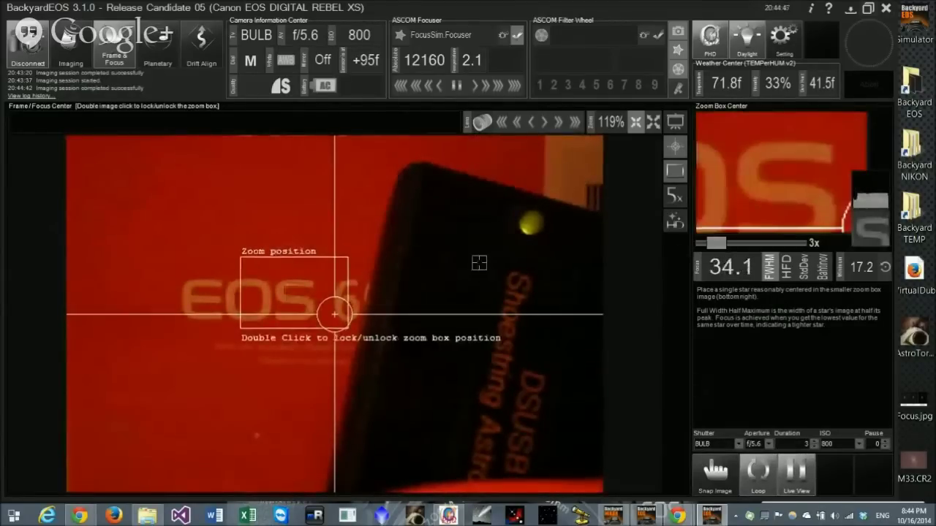
pyautogui.doubleClick(526, 225)
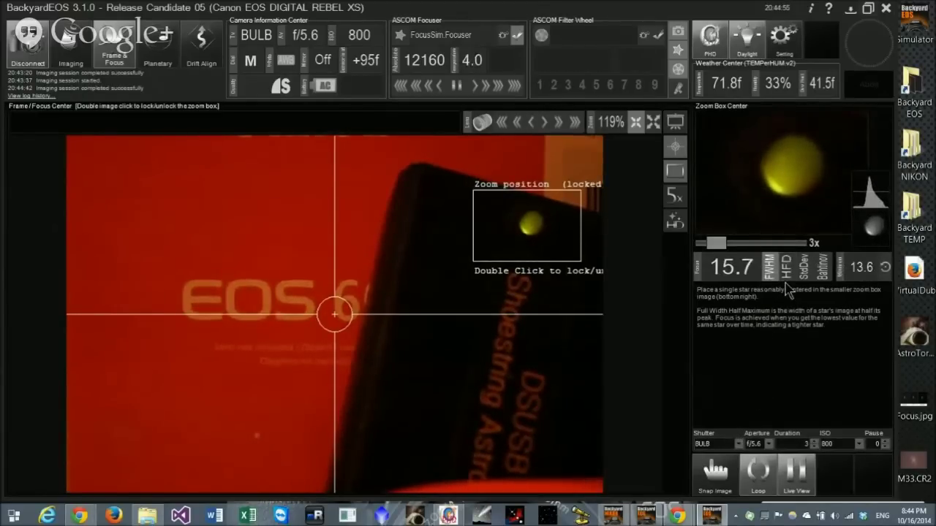
pyautogui.click(709, 482)
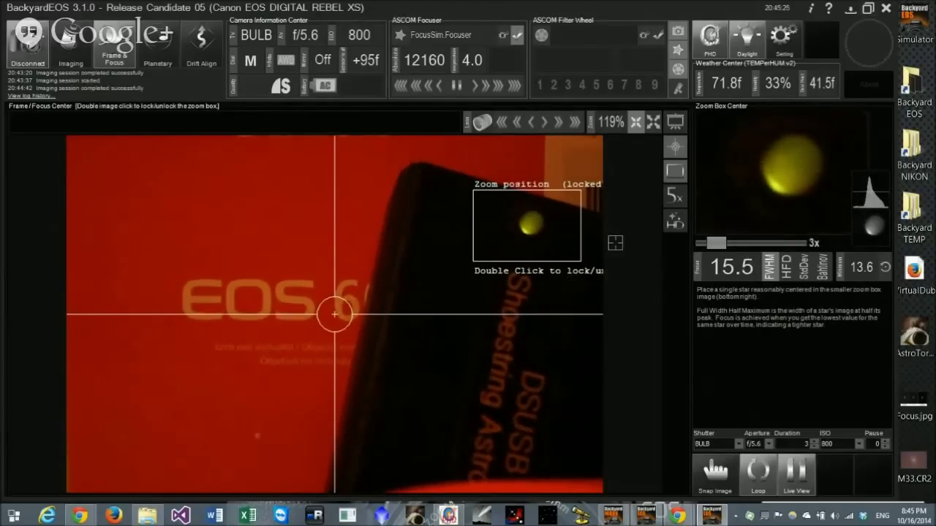
# Show the live-view image adjustments and try out the Brightness and Contrast sliders, leaving both at 0.
pyautogui.click(675, 226)
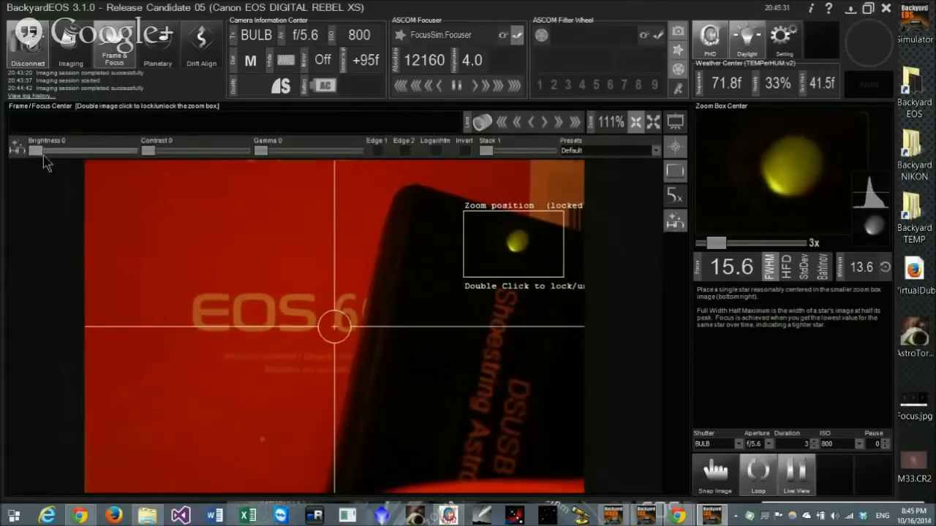
pyautogui.moveTo(44, 152); pyautogui.dragTo(24, 161)
pyautogui.moveTo(148, 152)
pyautogui.mouseDown()
pyautogui.moveTo(166, 154)
pyautogui.moveTo(148, 159)
pyautogui.mouseUp()
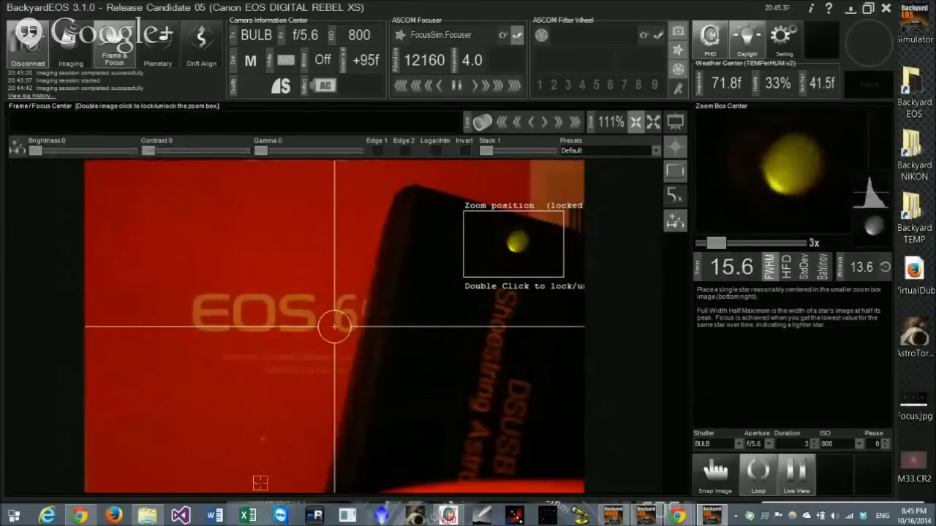
# Lock the zoom box on the small bright spot below the EOS text and try out Gamma, leaving it at 0.
pyautogui.doubleClick(264, 440)
pyautogui.doubleClick(264, 440)
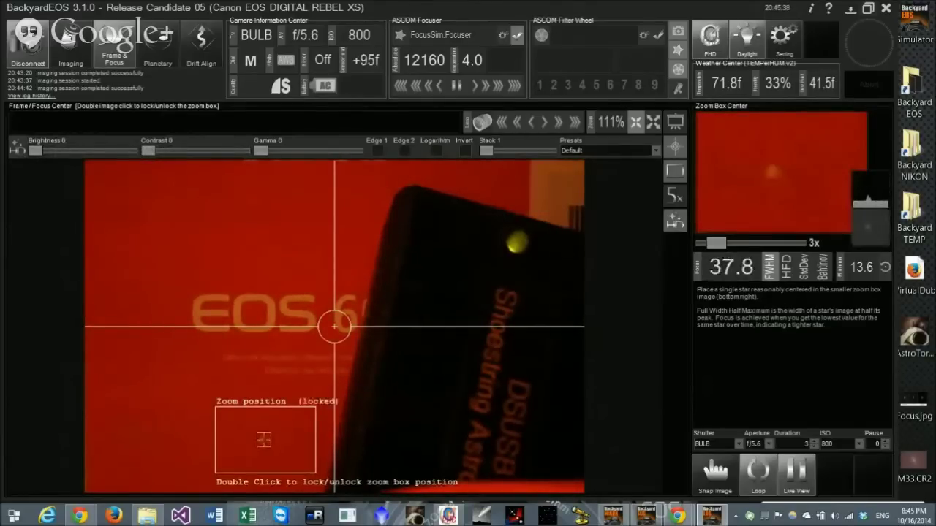
pyautogui.moveTo(258, 151)
pyautogui.mouseDown()
pyautogui.moveTo(287, 157)
pyautogui.moveTo(261, 151)
pyautogui.mouseUp()
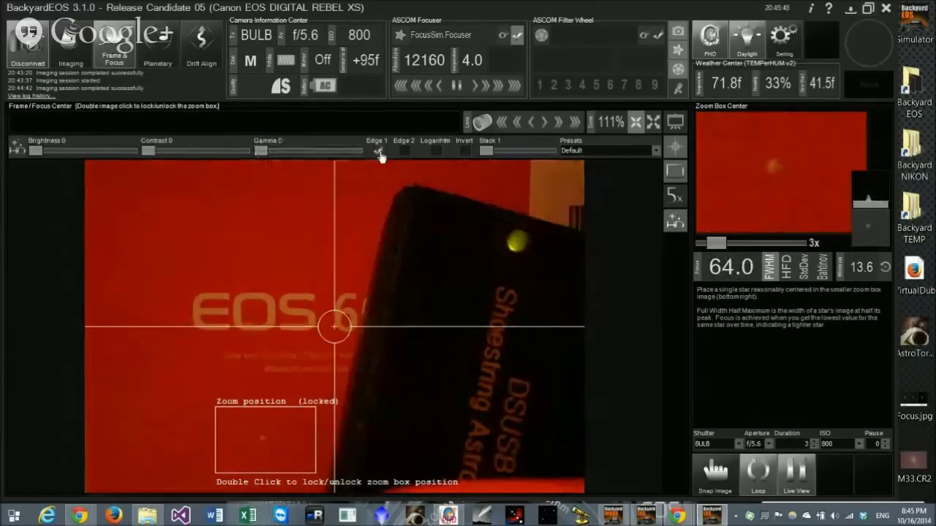
# Try out the Edge 2 filter on the live-view image and leave both edge filters off.
pyautogui.click(402, 151)
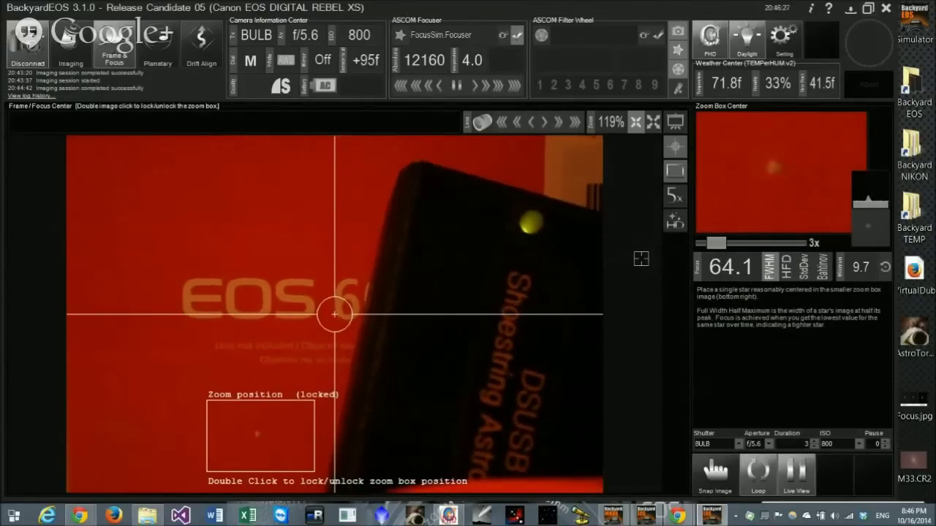
pyautogui.click(674, 222)
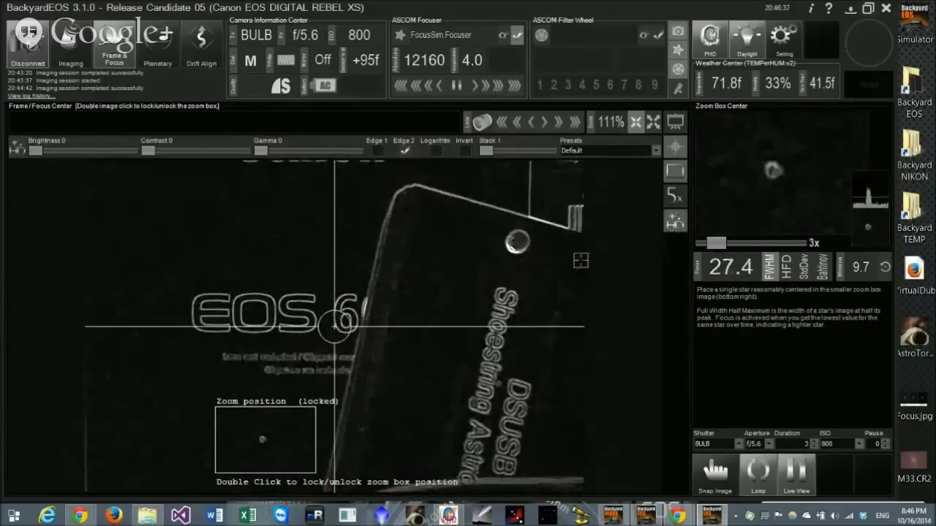
pyautogui.click(405, 151)
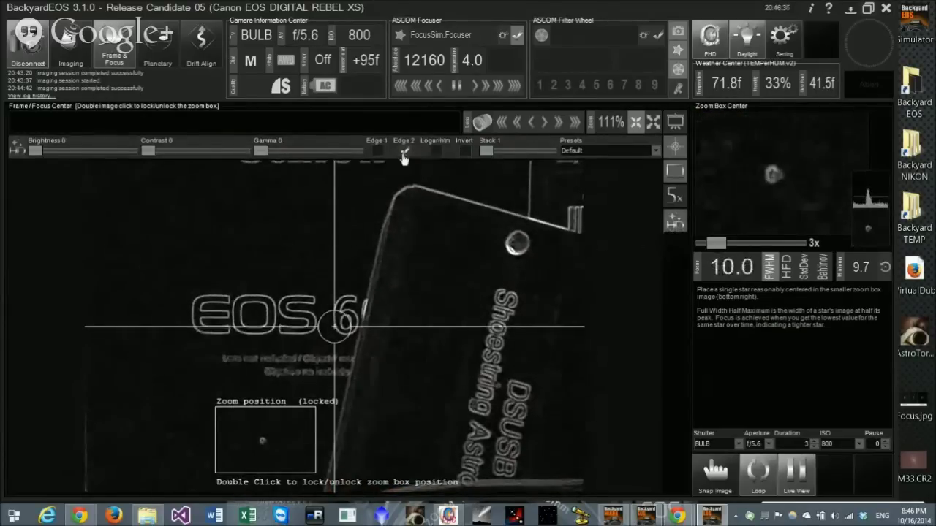
# Try out the Logarithm and Invert filters on the live view, leave both off, and set Stack to 6.
pyautogui.click(435, 151)
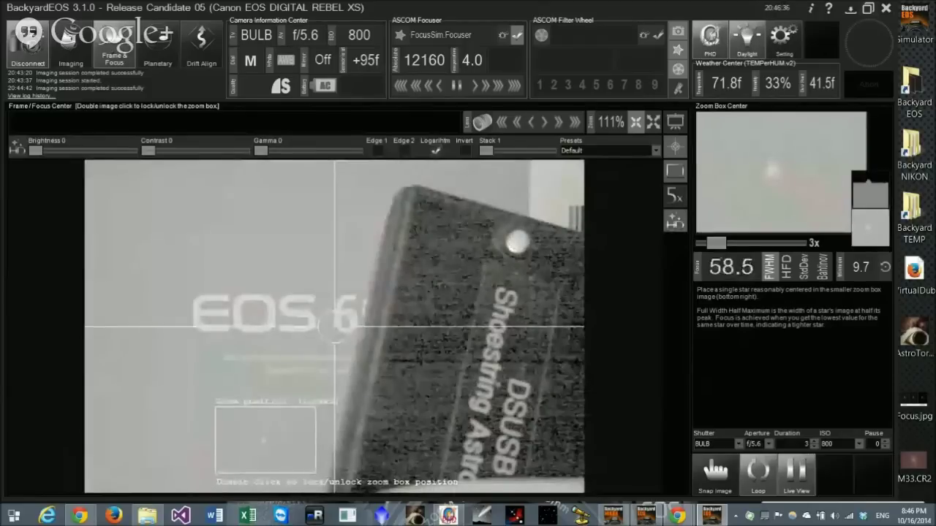
pyautogui.click(436, 152)
pyautogui.click(464, 151)
pyautogui.click(464, 150)
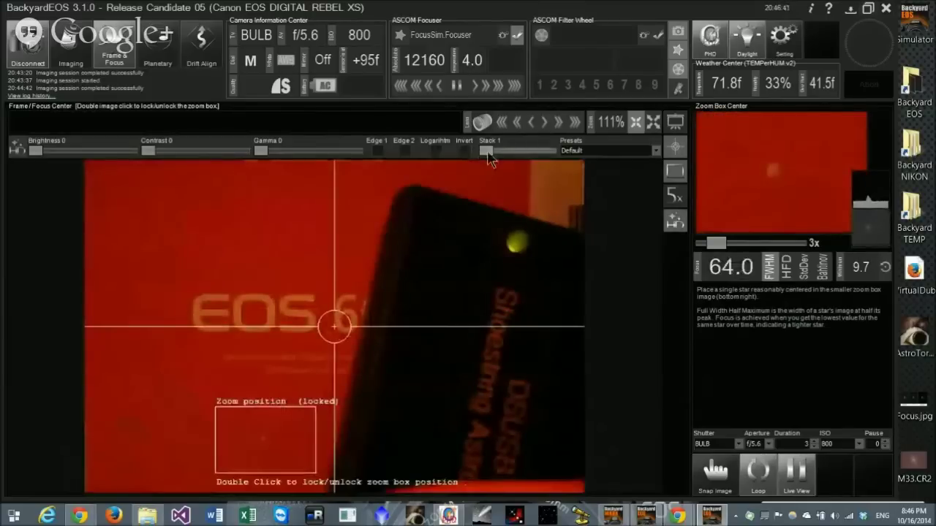
pyautogui.moveTo(485, 151); pyautogui.dragTo(498, 151)
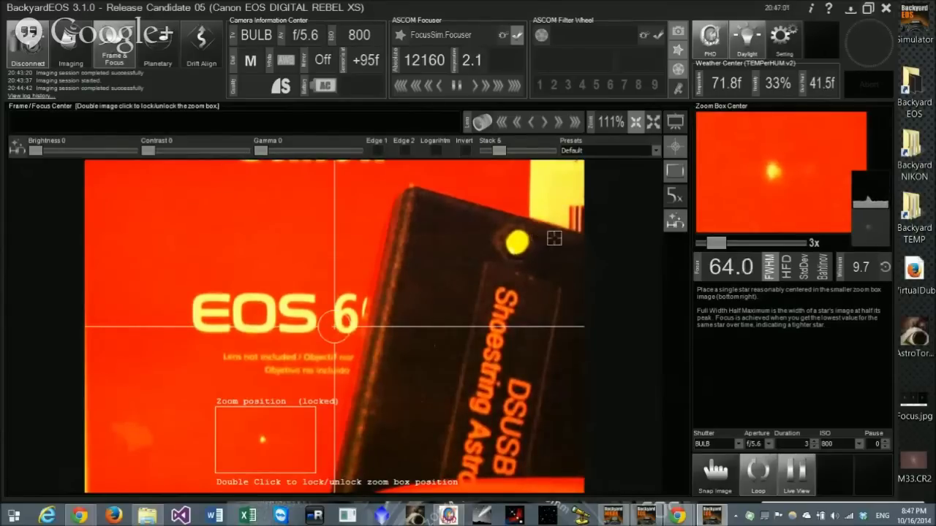
pyautogui.scroll(1, 637, 278)
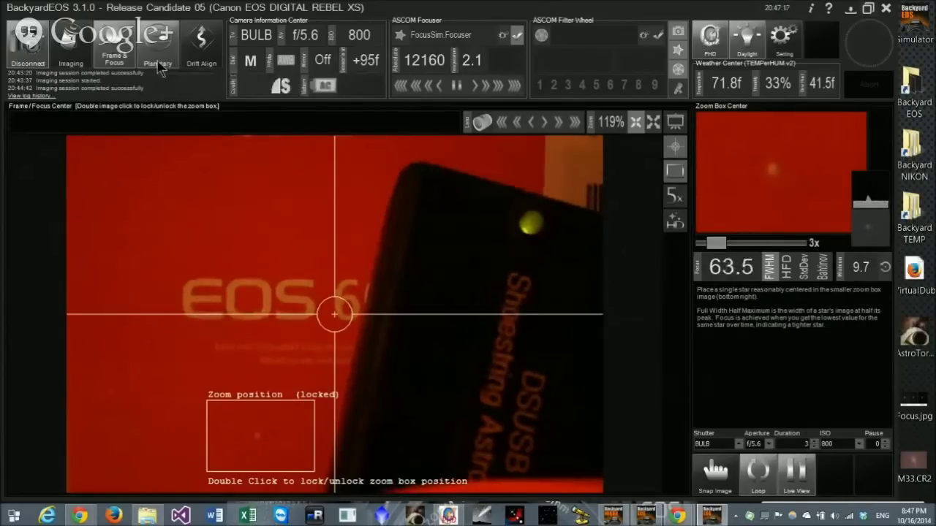
# Switch to Planetary imaging and lock the zoom box over the right part of the EOS lettering.
pyautogui.click(157, 63)
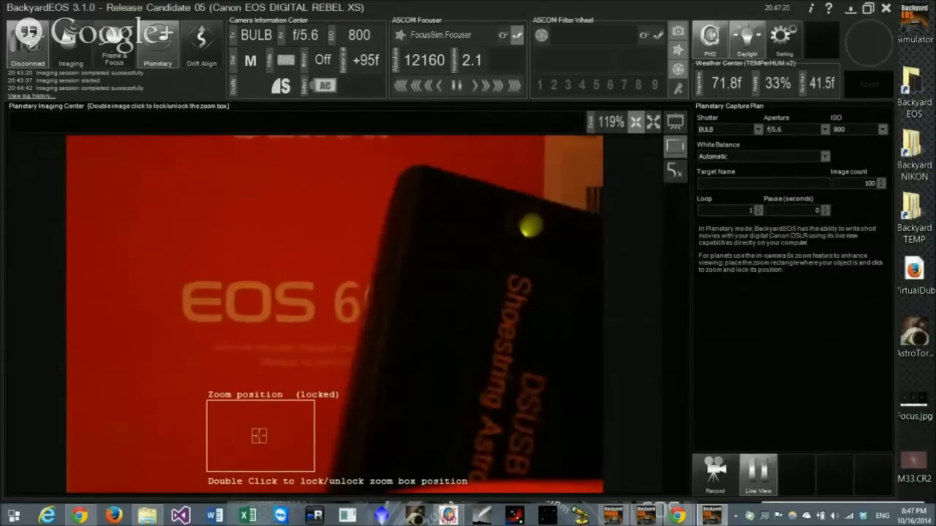
pyautogui.doubleClick(344, 313)
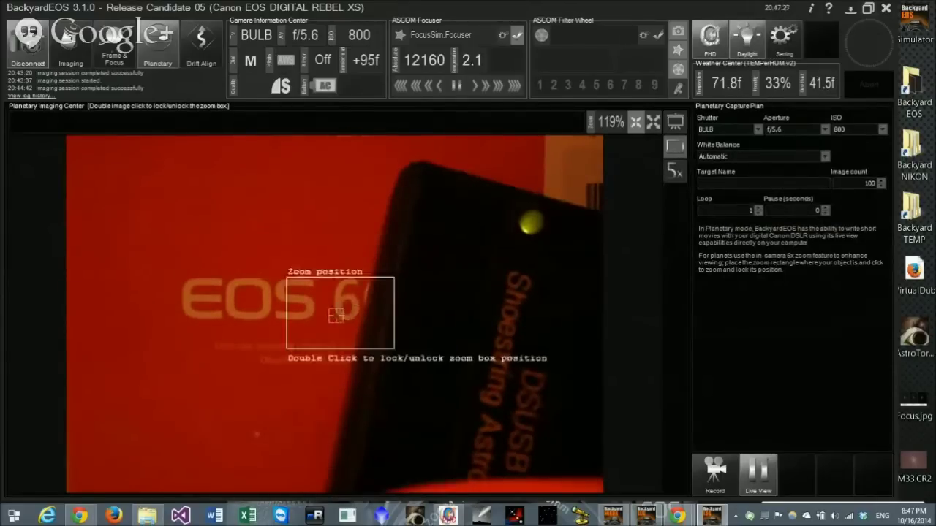
pyautogui.doubleClick(327, 321)
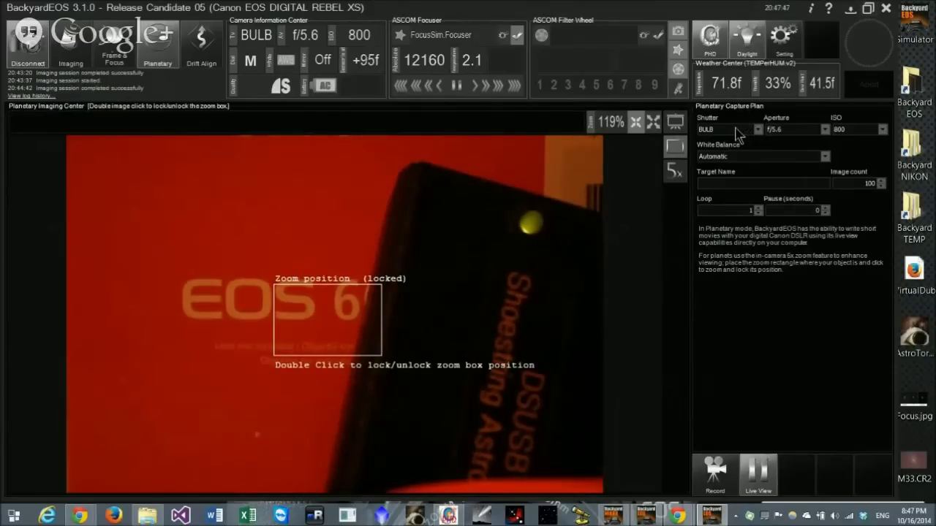
# Set the planetary capture plan's shutter speed to 1-500.
pyautogui.click(738, 134)
pyautogui.scroll(-10, 740, 176)
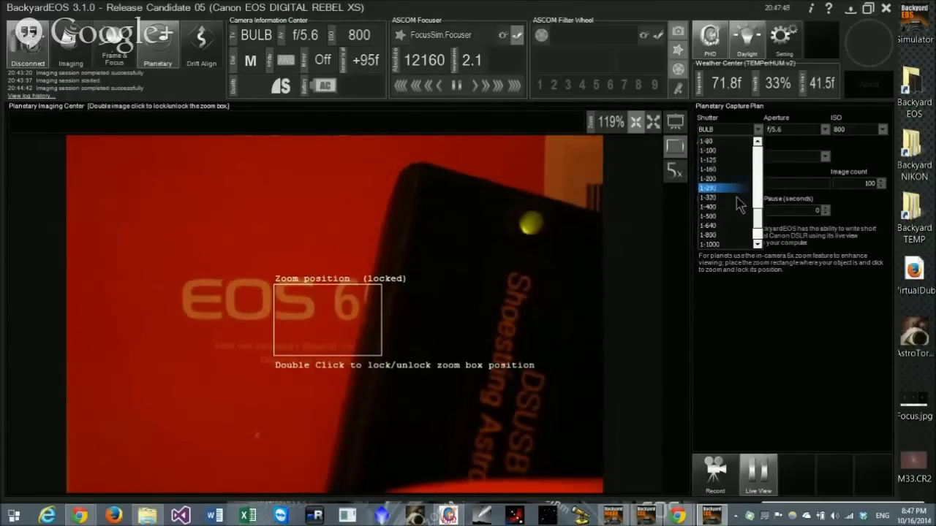
pyautogui.click(735, 216)
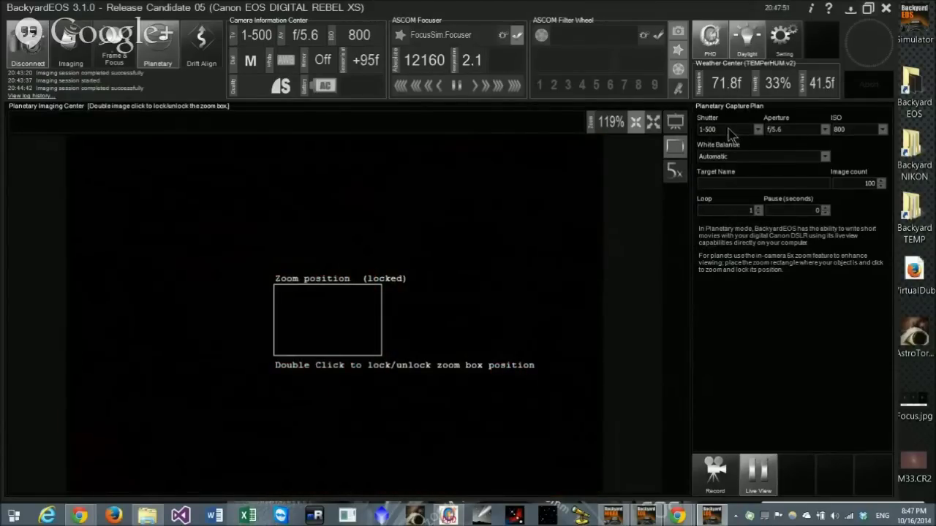
# Lengthen the planetary shutter speed to 0"6 to brighten the live view.
pyautogui.scroll(1, 735, 139)
pyautogui.click(755, 130)
pyautogui.scroll(6, 727, 167)
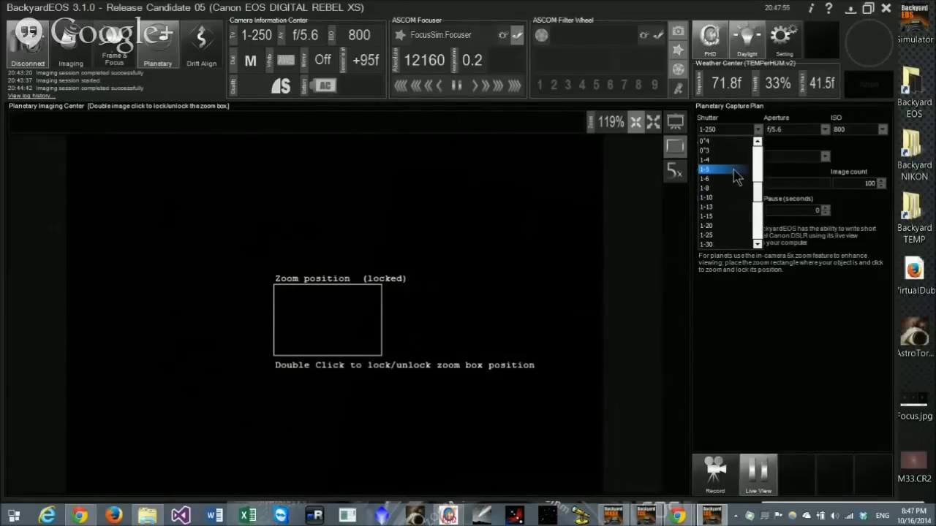
pyautogui.scroll(1, 727, 167)
pyautogui.click(729, 169)
pyautogui.scroll(1, 722, 141)
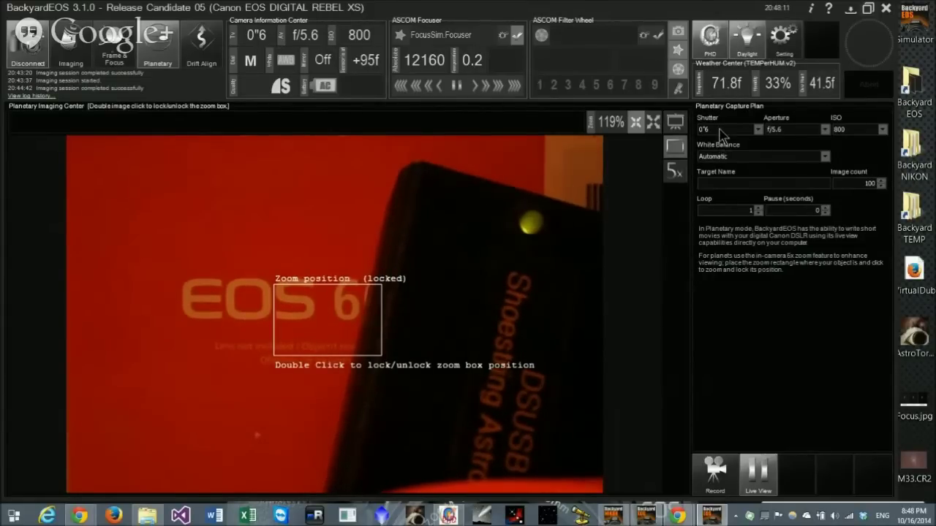
# Try longer planetary shutter settings of 1" and BULB on the live view.
pyautogui.click(721, 130)
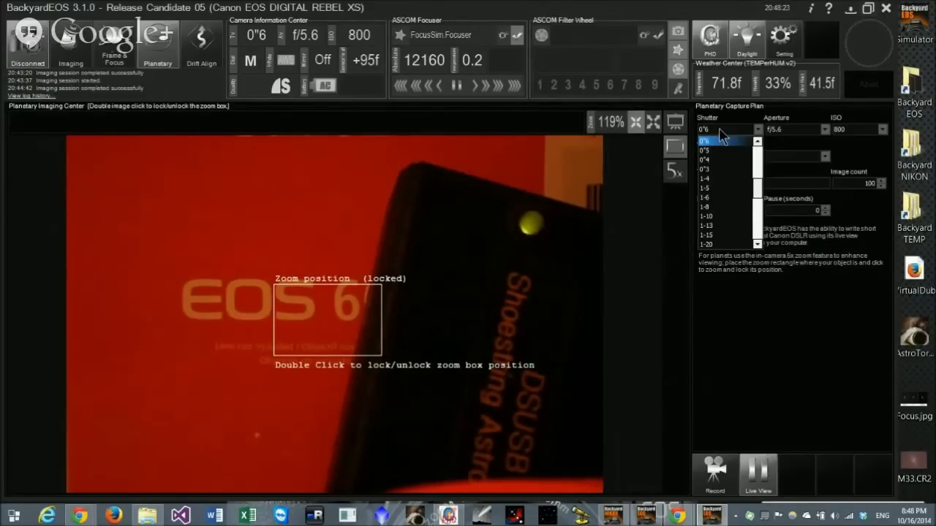
pyautogui.scroll(2, 722, 146)
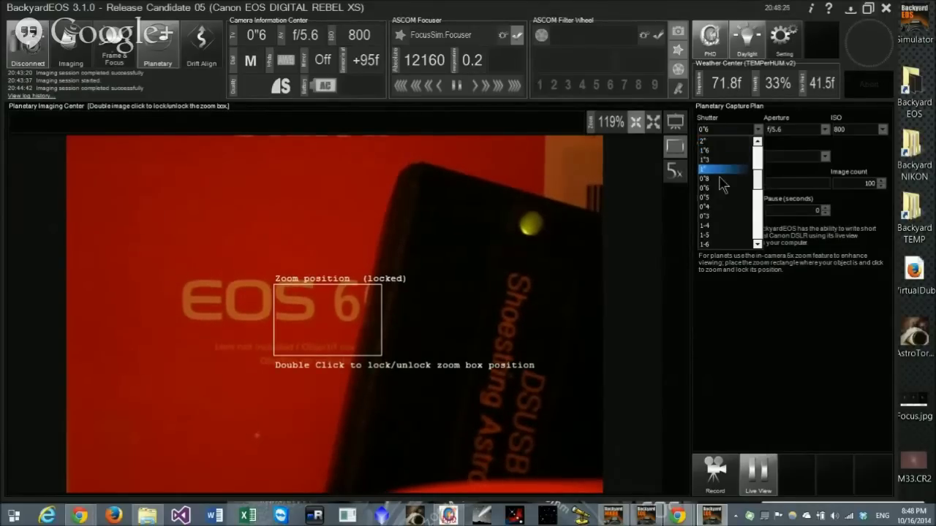
pyautogui.click(716, 169)
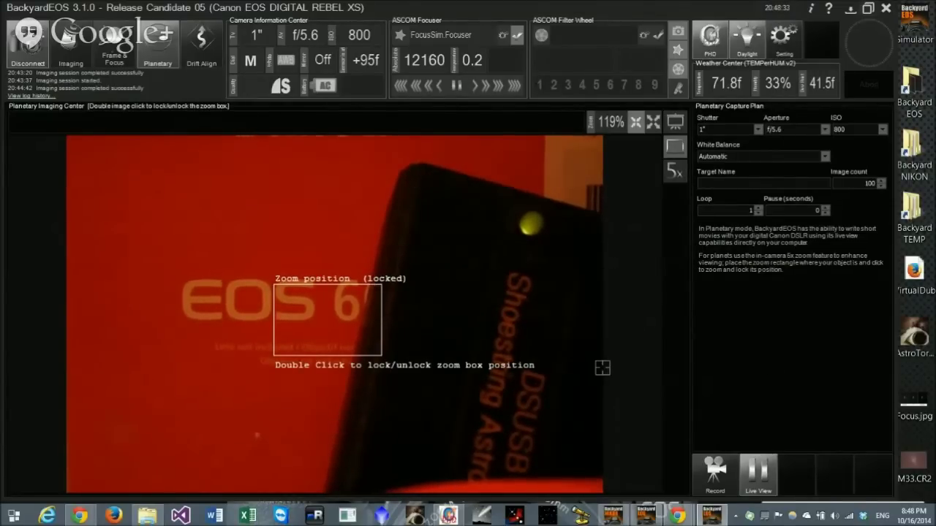
pyautogui.click(727, 130)
pyautogui.scroll(5, 728, 139)
pyautogui.click(724, 140)
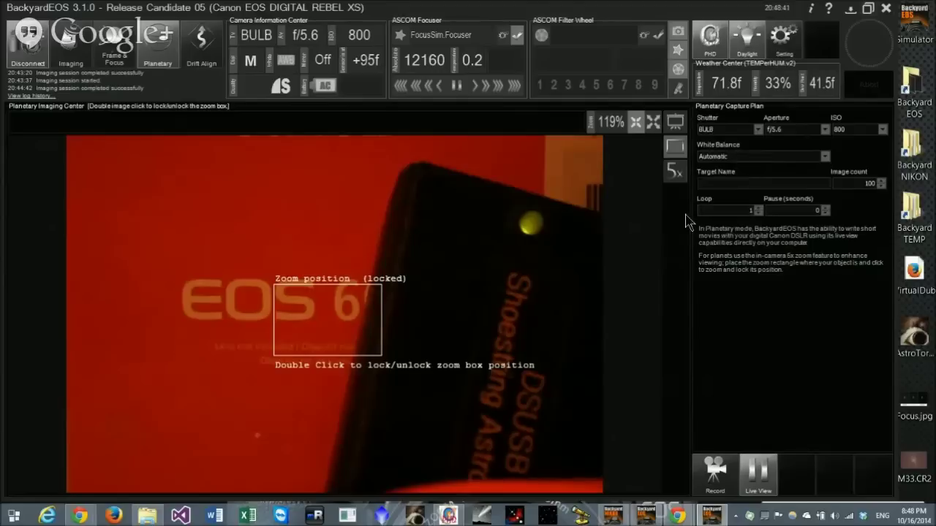
# Set the planetary shutter speed to 1-8 and keep the aperture at f/5.6.
pyautogui.click(728, 130)
pyautogui.click(728, 188)
pyautogui.click(784, 131)
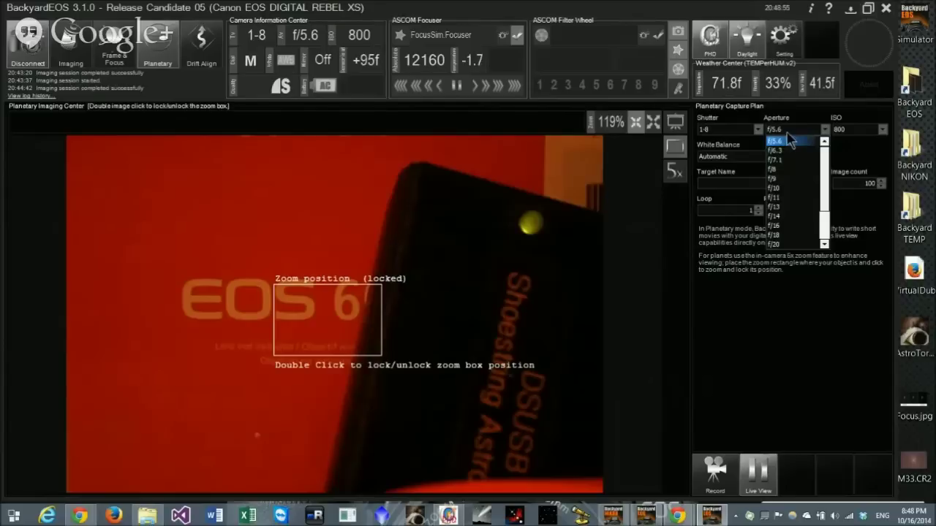
pyautogui.click(793, 141)
# Compare the live view at ISO 100 and 400, and finish with the planetary ISO set to 1600.
pyautogui.click(859, 129)
pyautogui.click(857, 150)
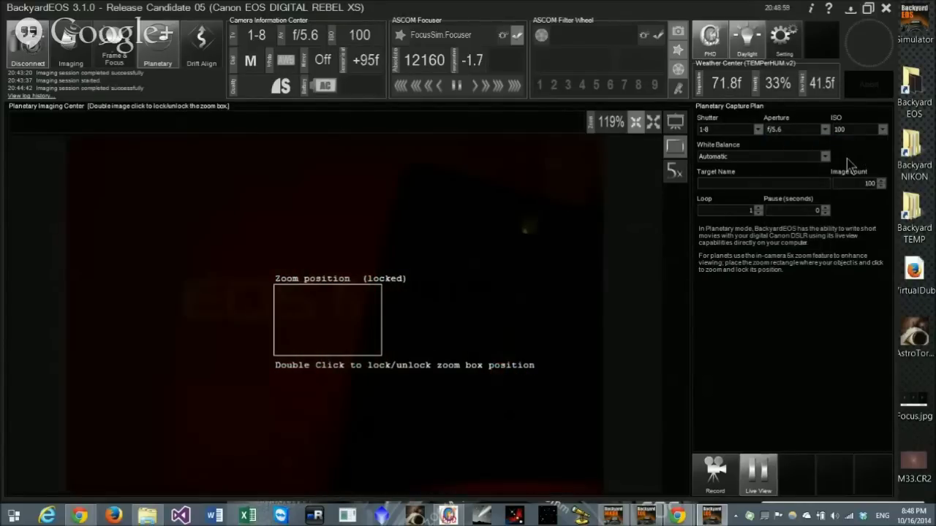
pyautogui.click(856, 130)
pyautogui.click(852, 148)
pyautogui.click(852, 128)
pyautogui.click(852, 149)
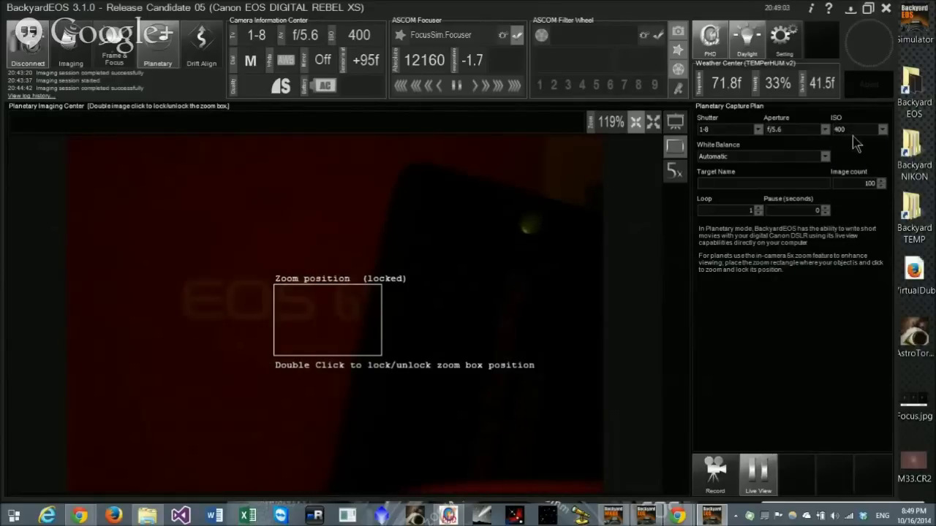
pyautogui.click(855, 132)
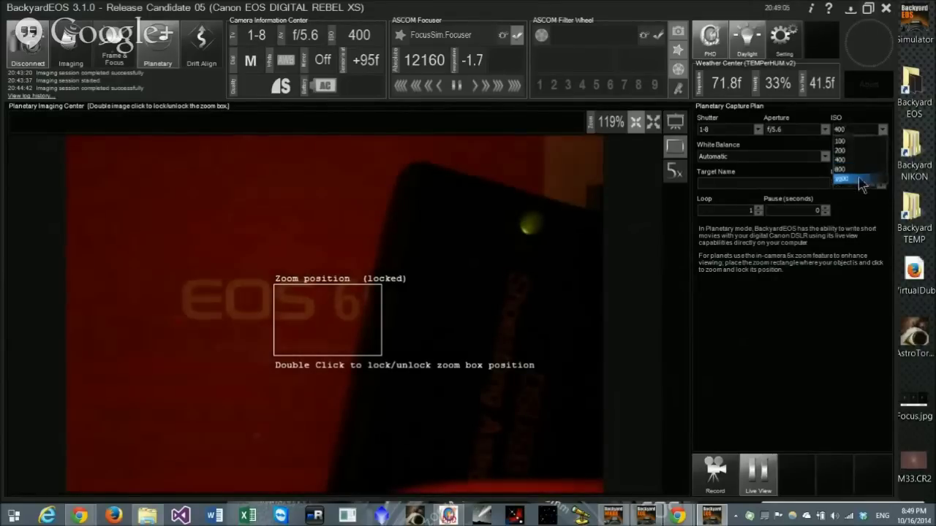
pyautogui.click(857, 182)
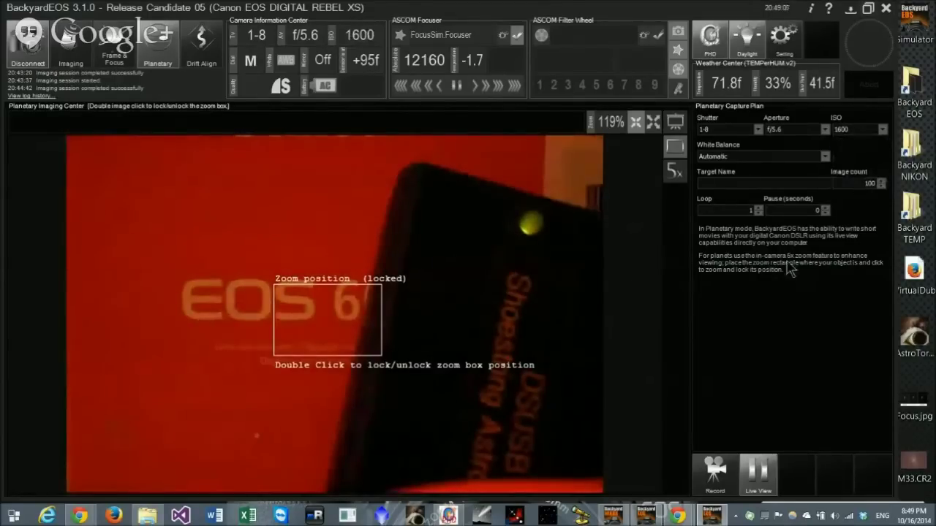
# Record a planetary movie with the target name Jupiter and an image count of 250.
pyautogui.click(722, 182)
pyautogui.write('Jupiter')
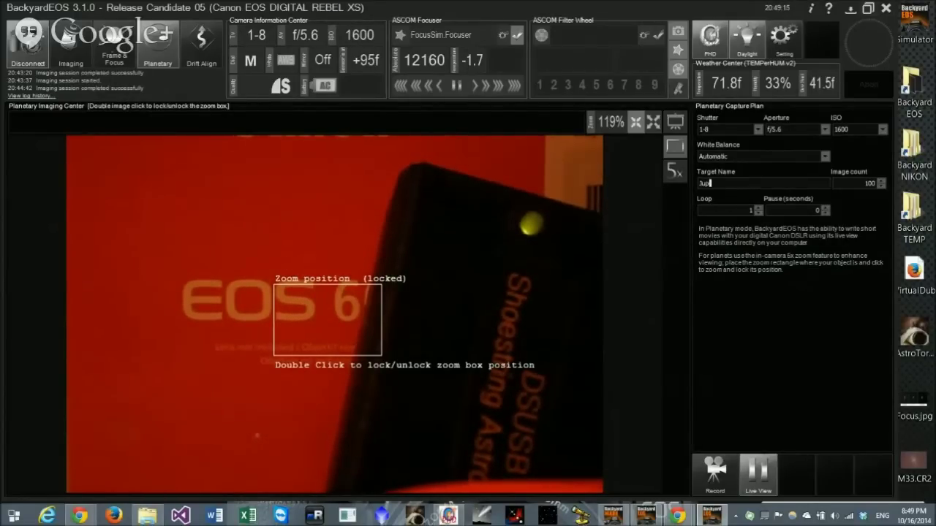
pyautogui.click(869, 183)
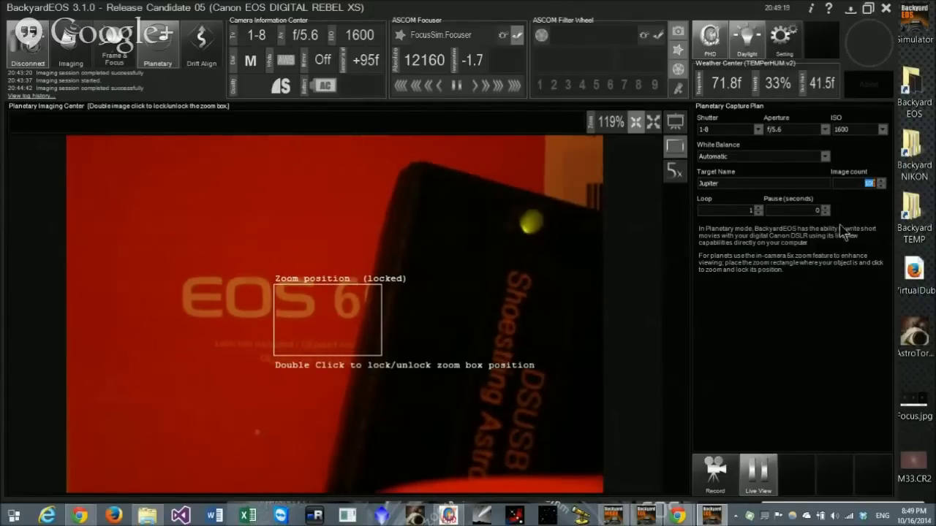
pyautogui.write('250')
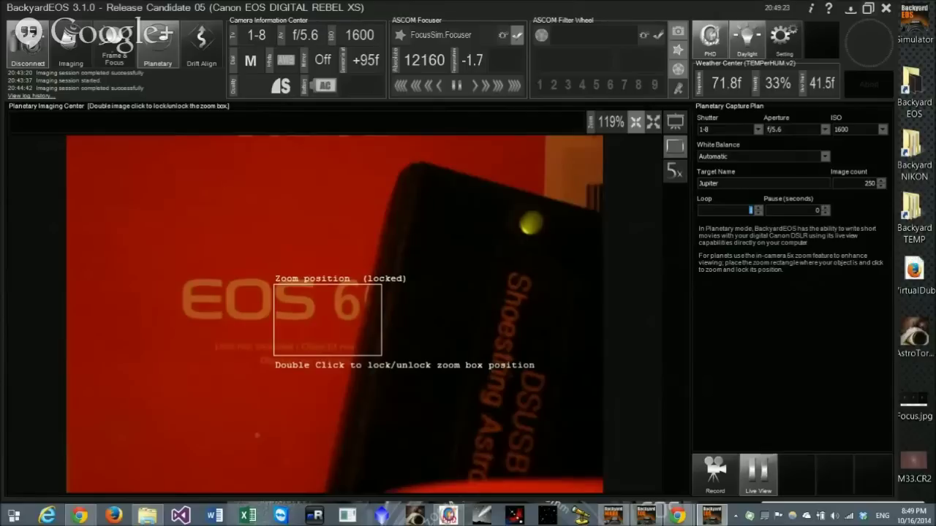
pyautogui.click(716, 475)
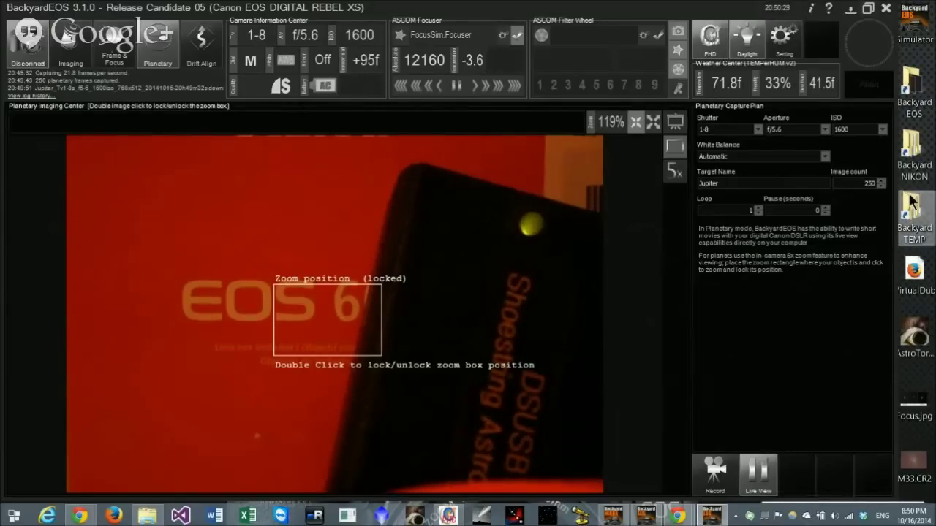
# Open the PLANETARY folder inside the BackyardEOS pictures folder and reposition its window.
pyautogui.doubleClick(914, 95)
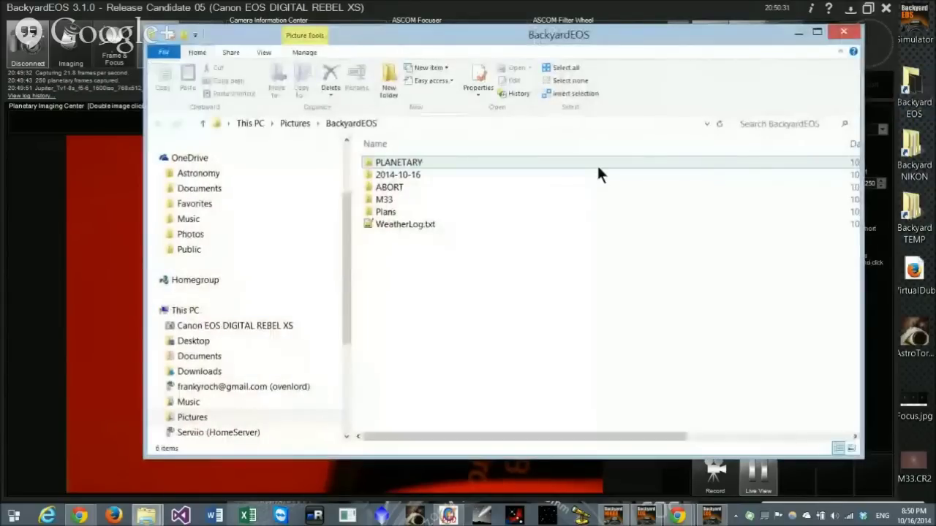
pyautogui.doubleClick(596, 174)
pyautogui.moveTo(441, 35); pyautogui.dragTo(403, 27)
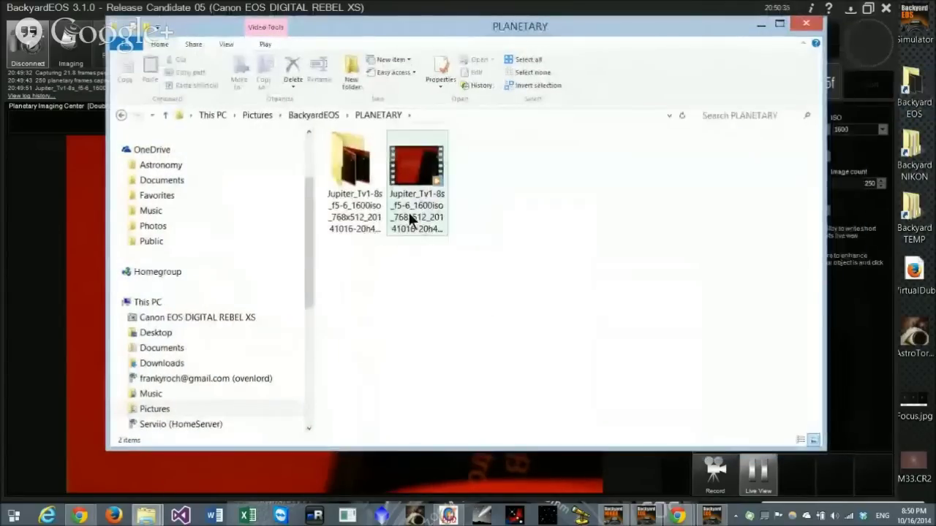
# Play the recorded Jupiter video to review it, and close the player.
pyautogui.click(412, 172)
pyautogui.doubleClick(413, 175)
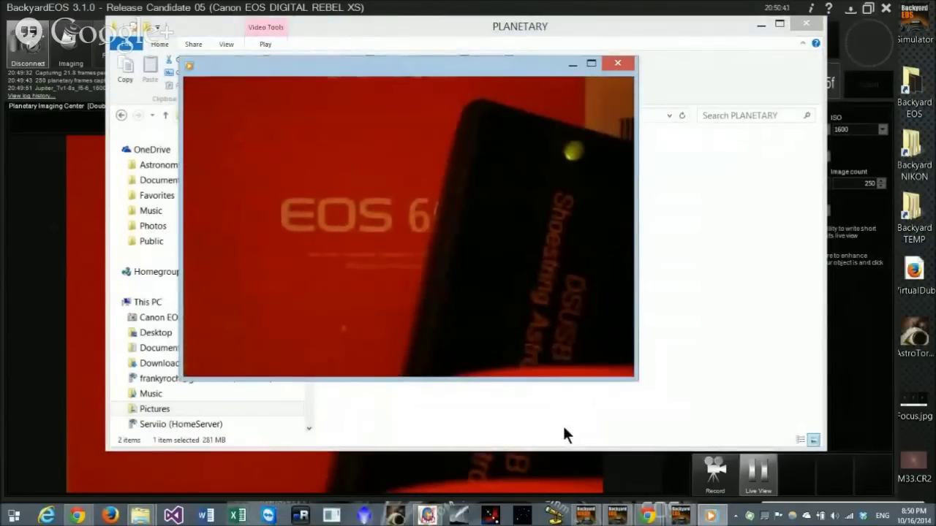
pyautogui.moveTo(553, 323)
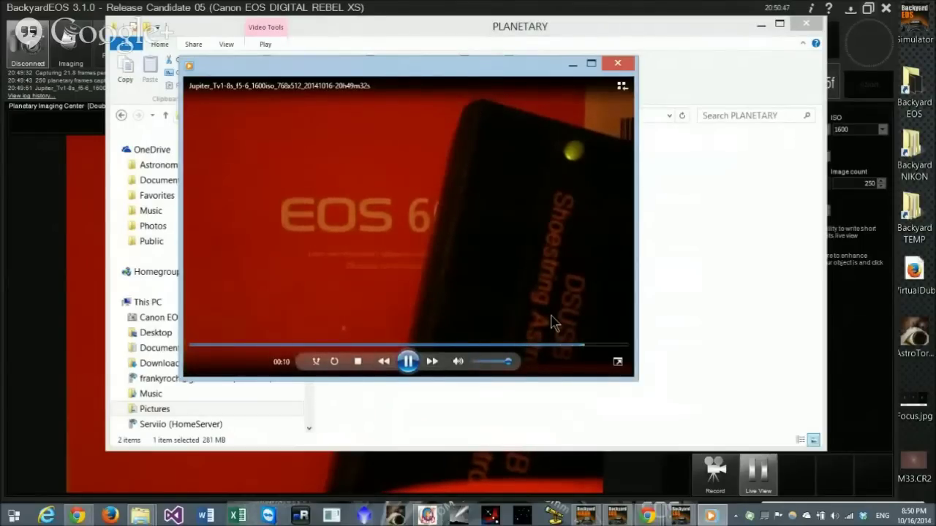
pyautogui.click(618, 63)
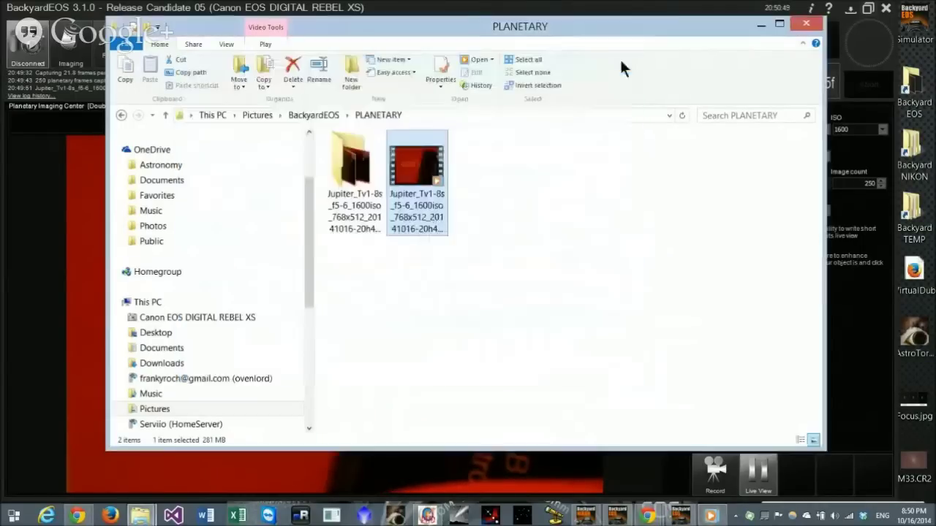
# Open the Jupiter capture's image folder and look through its individual JPG frames.
pyautogui.click(358, 208)
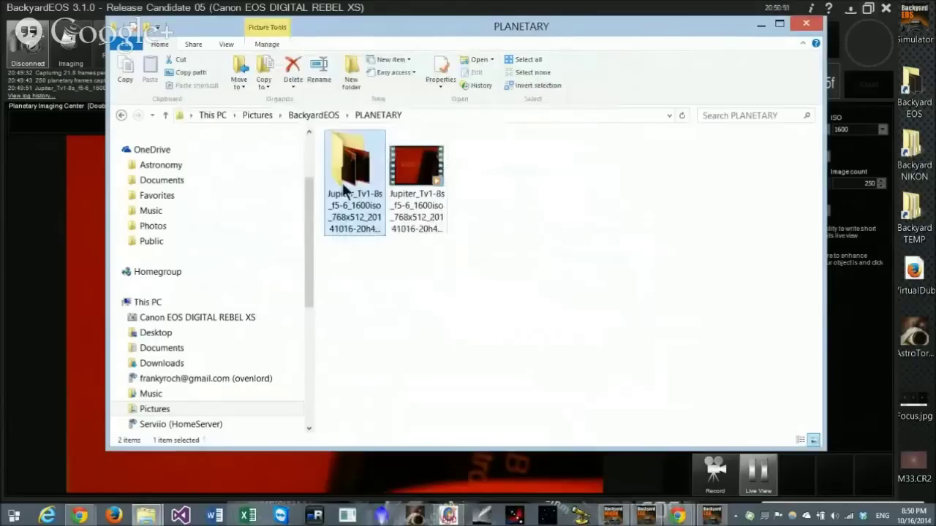
pyautogui.doubleClick(346, 188)
pyautogui.scroll(-10, 769, 277)
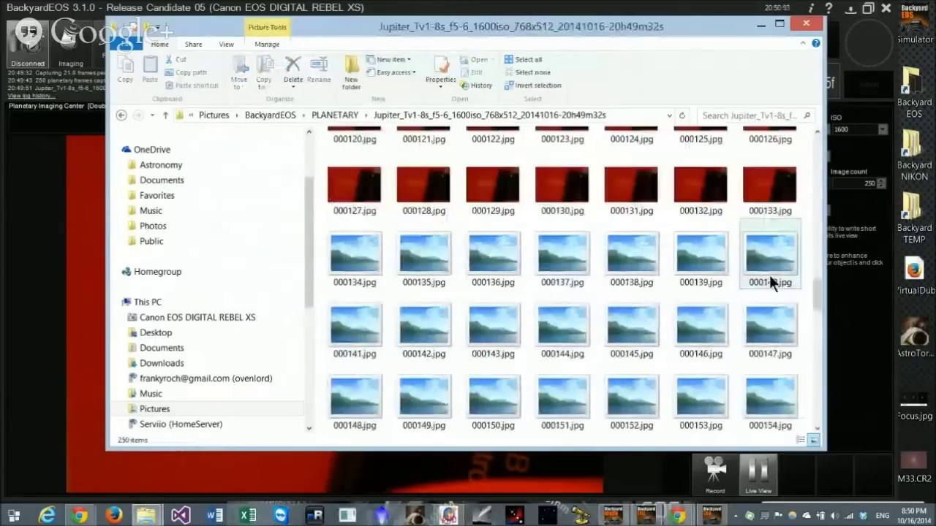
pyautogui.scroll(7, 676, 320)
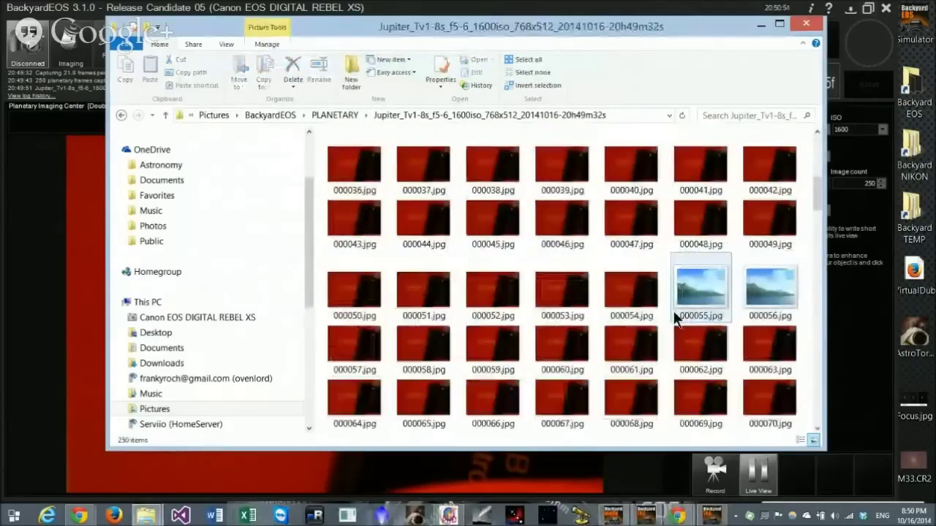
# Look through the rest of the Jupiter JPG frames up to 000250.jpg, and return to the PLANETARY folder.
pyautogui.scroll(3, 676, 319)
pyautogui.scroll(-15, 356, 241)
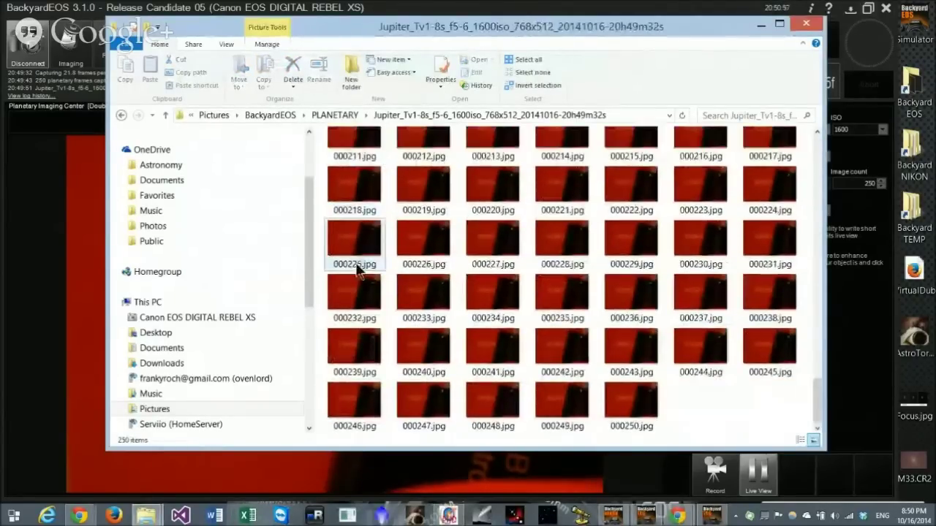
pyautogui.click(632, 402)
pyautogui.scroll(6, 578, 351)
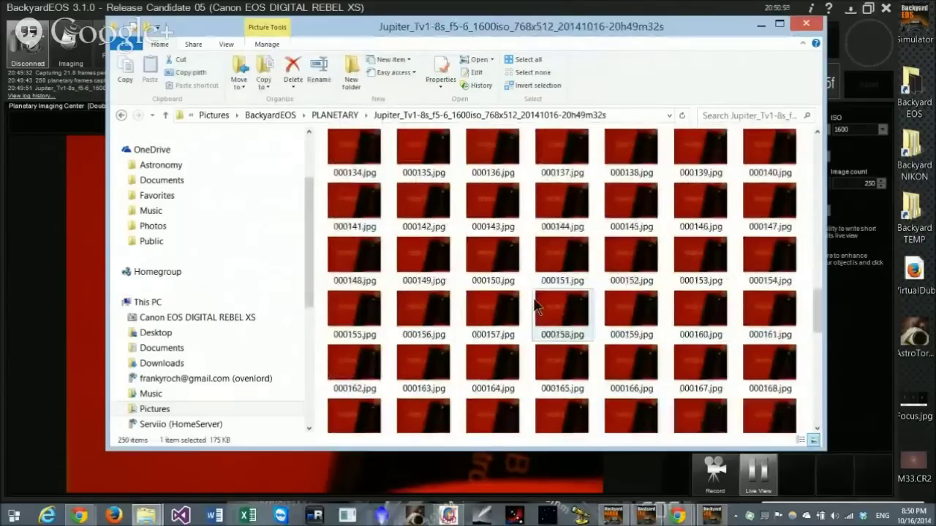
pyautogui.click(338, 114)
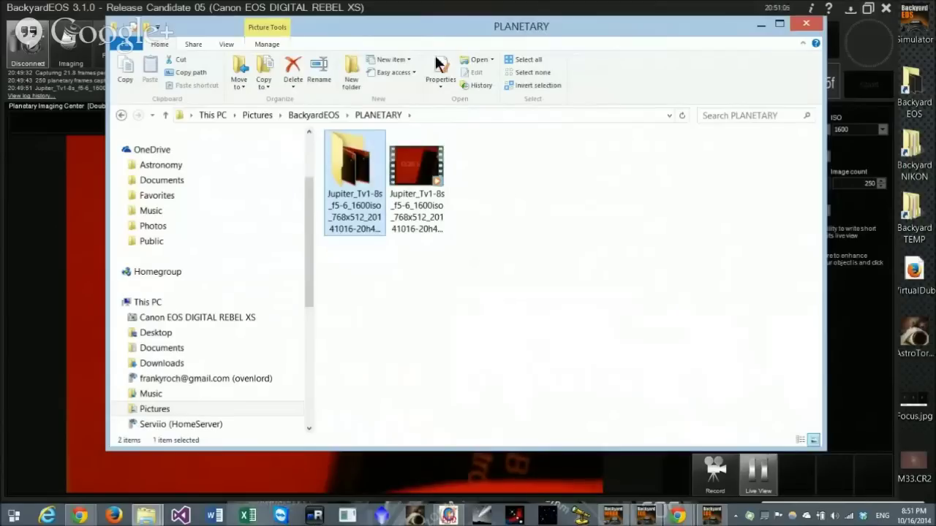
# Inspect the Jupiter AVI file's details beside its image folder, and close the PLANETARY folder window.
pyautogui.moveTo(424, 187)
pyautogui.moveTo(485, 30); pyautogui.dragTo(488, 37)
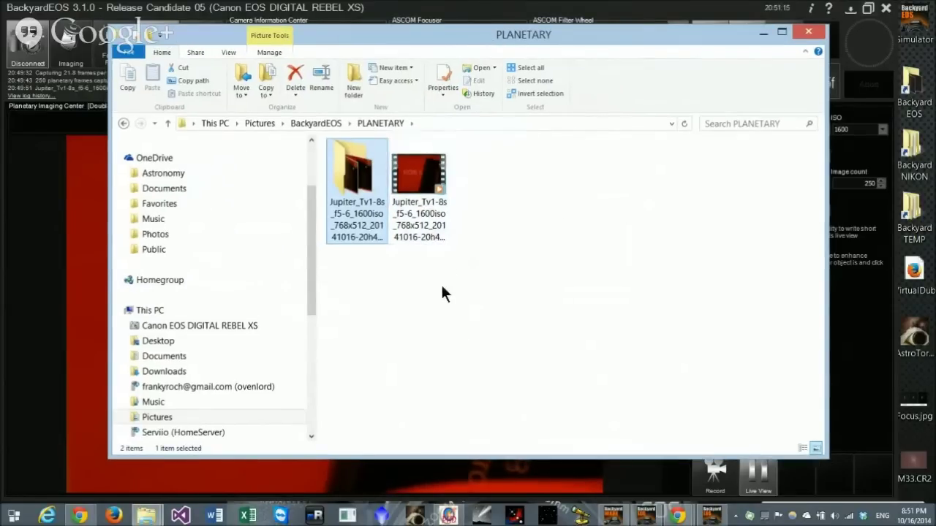
pyautogui.moveTo(424, 223)
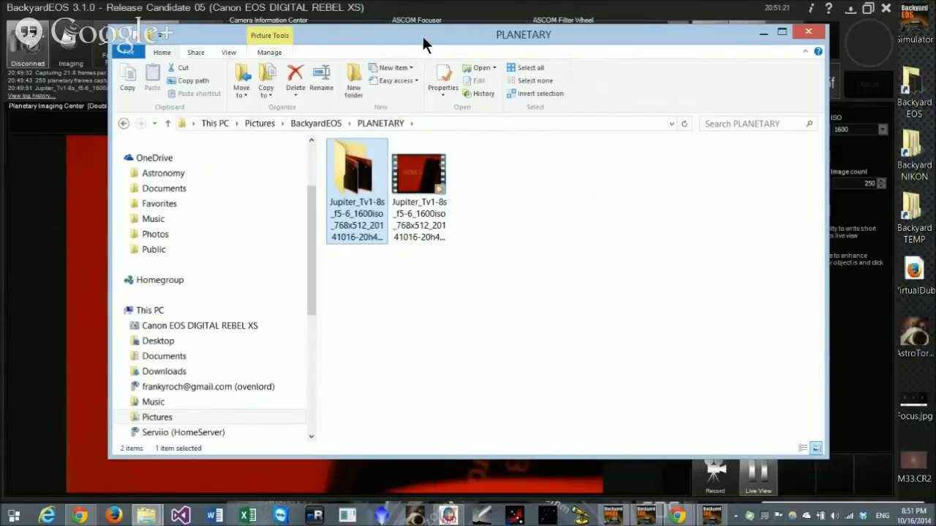
pyautogui.moveTo(424, 36); pyautogui.dragTo(408, 65)
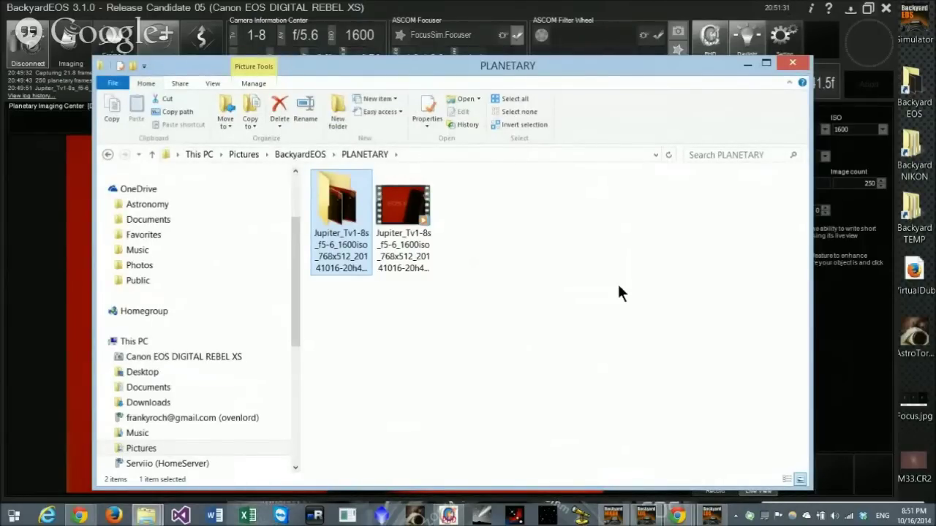
pyautogui.click(417, 218)
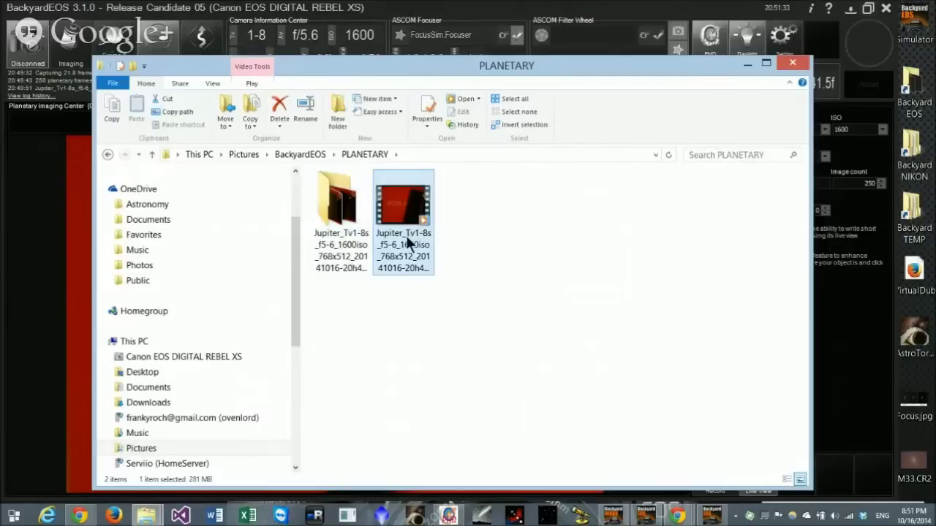
pyautogui.click(348, 214)
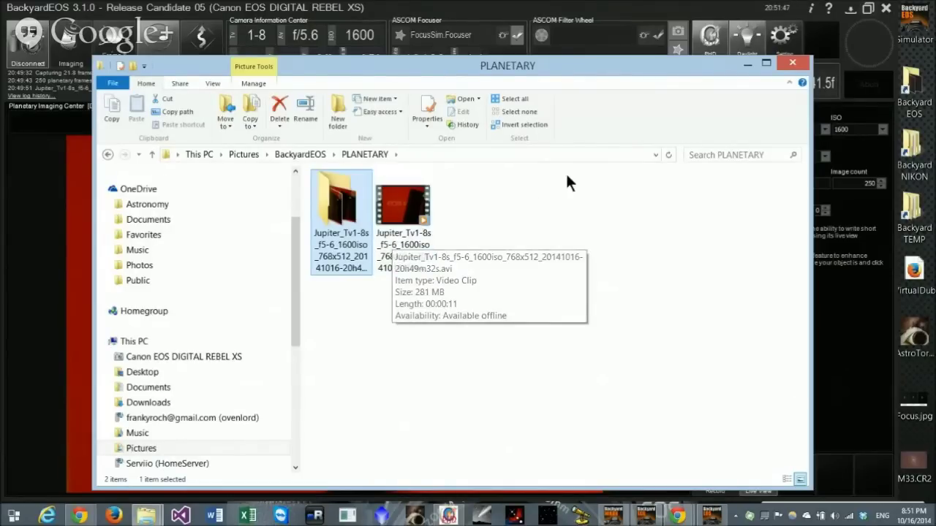
pyautogui.click(791, 62)
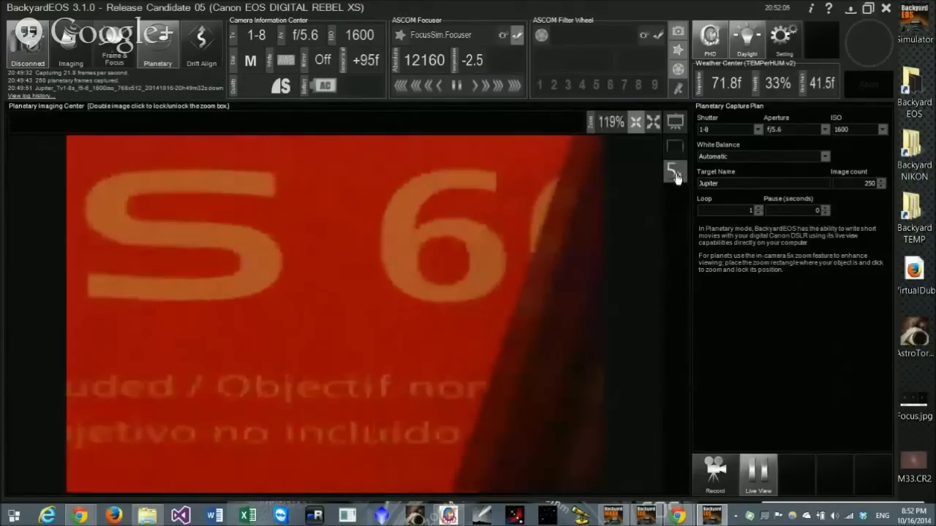
# Lock the zoom box over the yellow ball, view it in 5x live view, and return to the full frame.
pyautogui.click(674, 172)
pyautogui.doubleClick(441, 305)
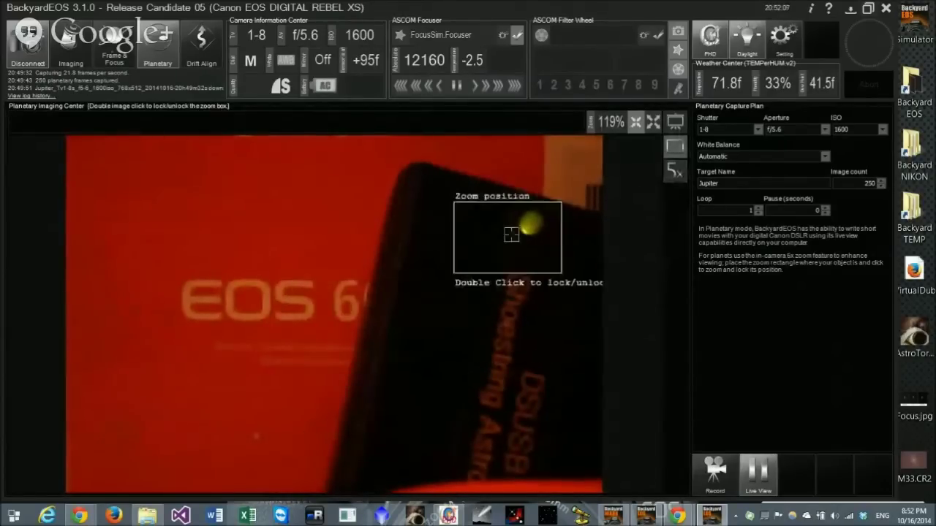
pyautogui.doubleClick(525, 229)
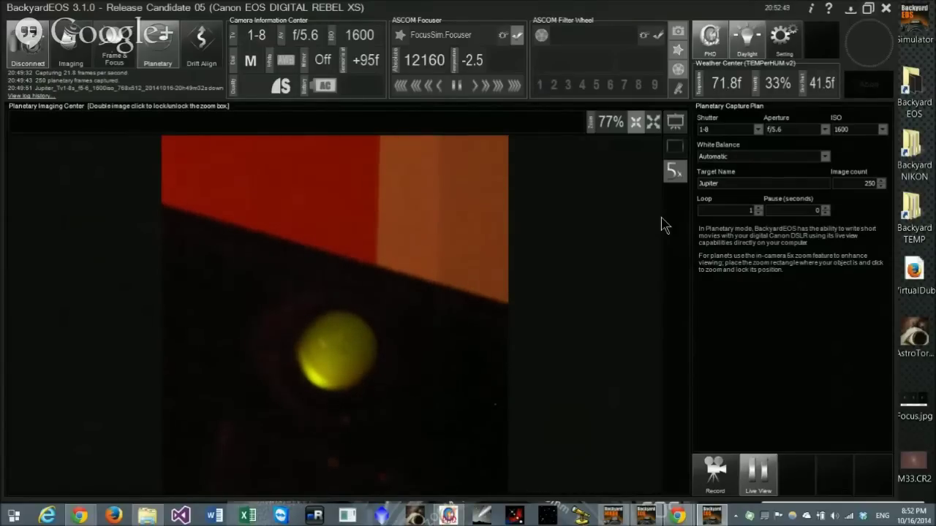
pyautogui.scroll(2, 685, 181)
pyautogui.click(684, 180)
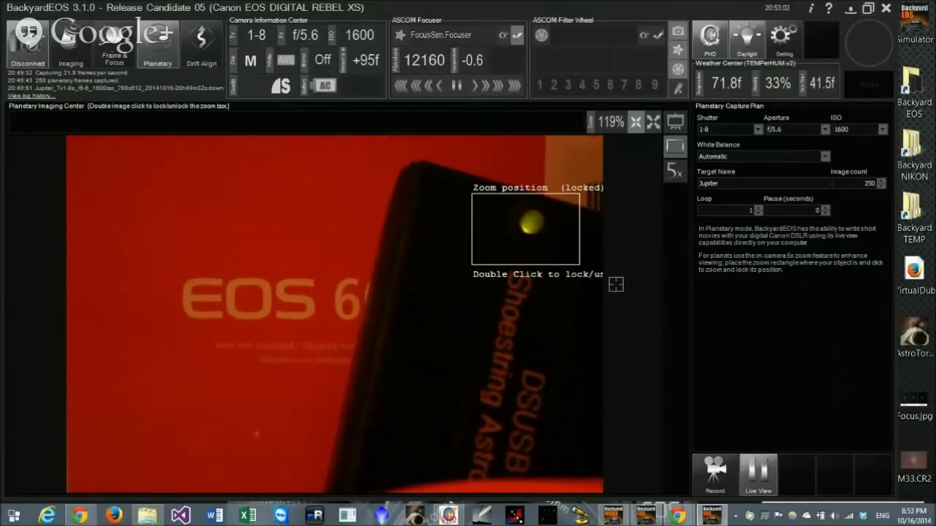
# Set the planetary capture plan's shutter speed to 1-25.
pyautogui.click(731, 132)
pyautogui.scroll(-2, 716, 247)
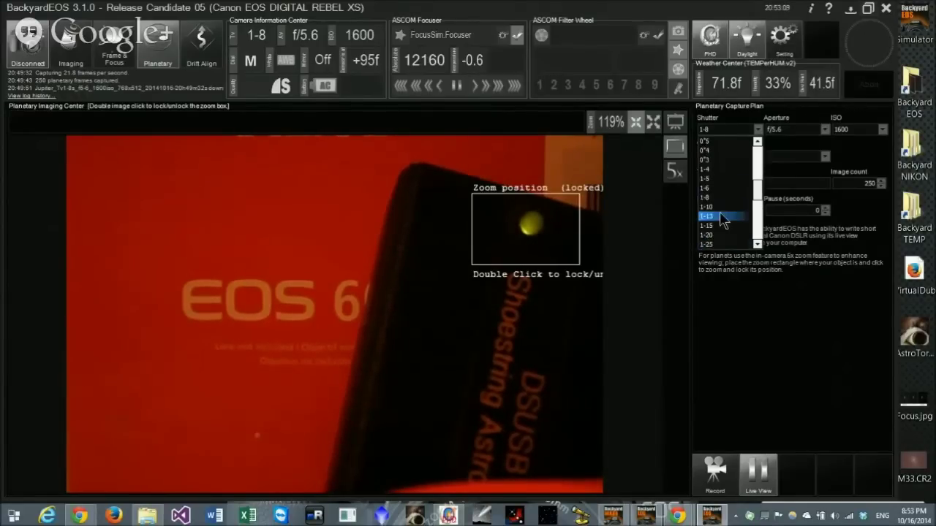
pyautogui.click(720, 219)
pyautogui.scroll(-3, 733, 132)
pyautogui.scroll(1, 734, 132)
pyautogui.scroll(-1, 734, 132)
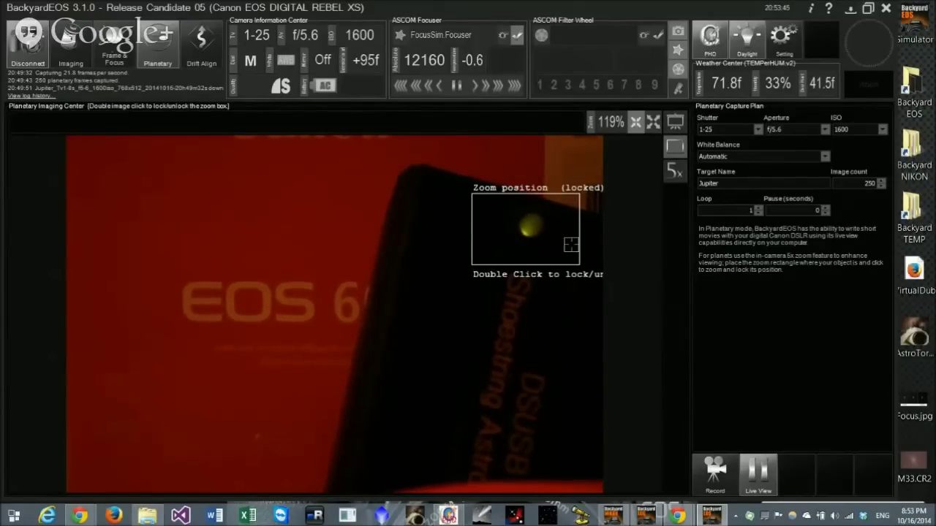
# Examine the yellow ball in 5x live view, enlarged full screen to 299%, and leave the full-screen display.
pyautogui.click(674, 172)
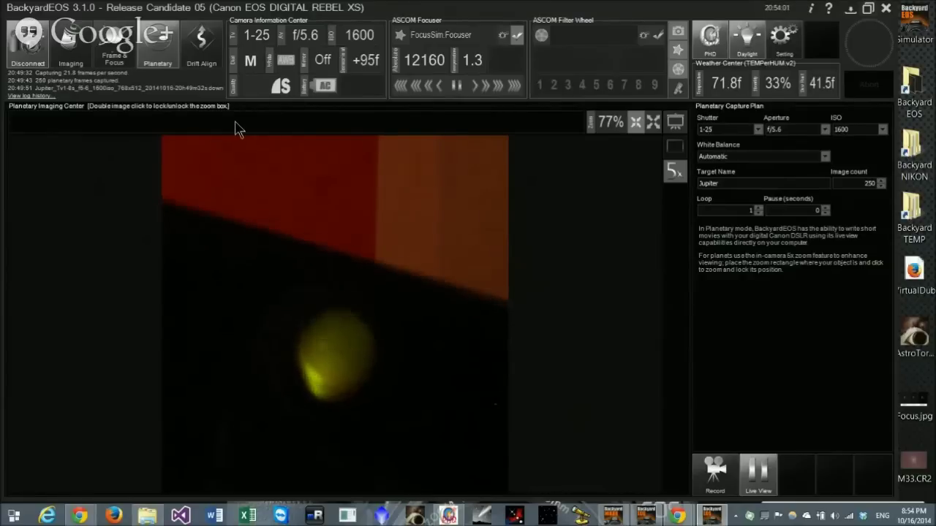
pyautogui.click(675, 122)
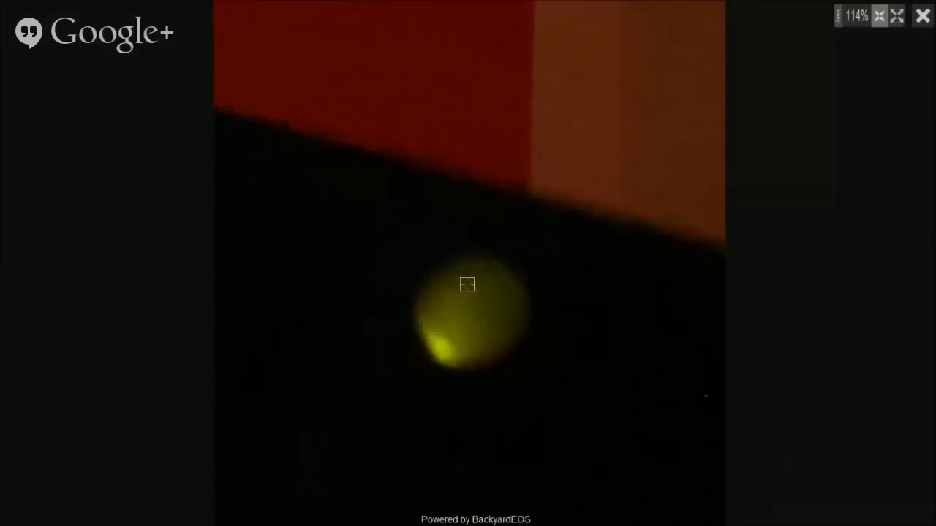
pyautogui.scroll(4, 475, 308)
pyautogui.scroll(1, 468, 314)
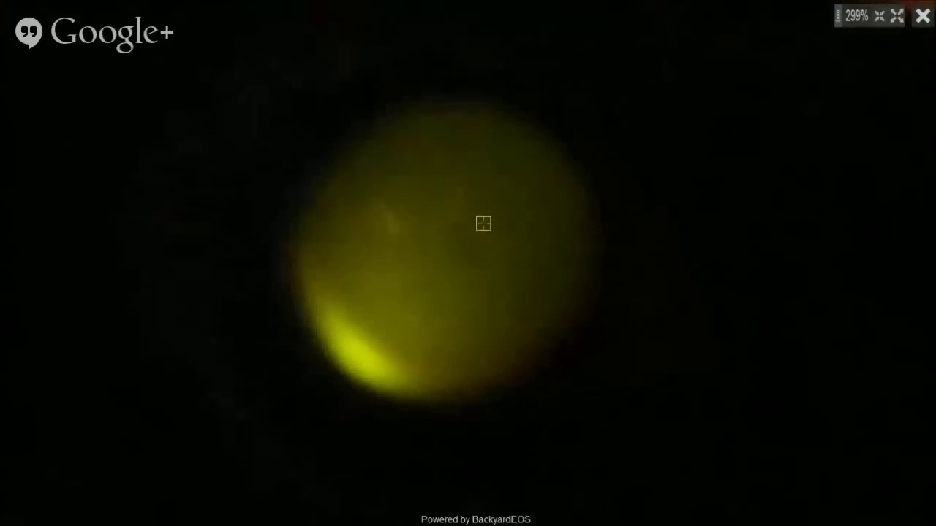
pyautogui.click(923, 16)
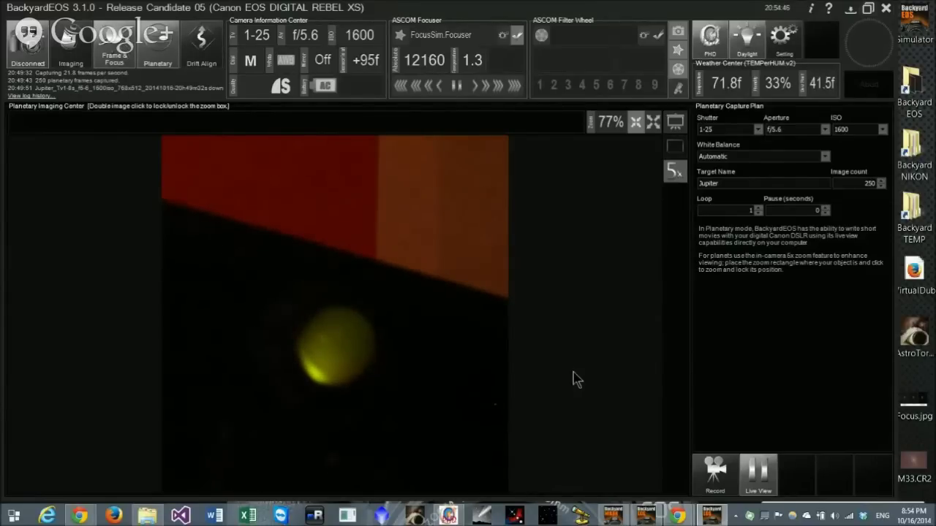
# Run a looped image capture in Frame & Focus mode, and abort it during the second loop.
pyautogui.click(115, 46)
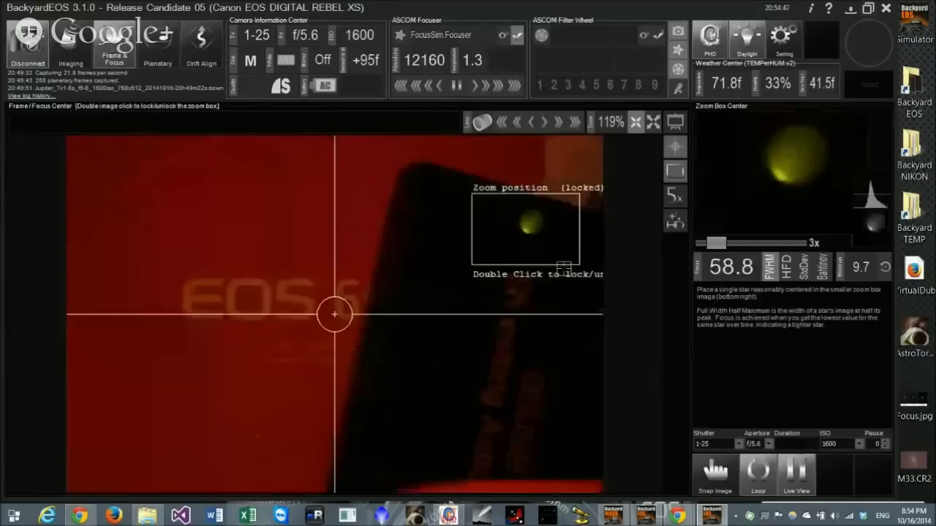
pyautogui.click(712, 485)
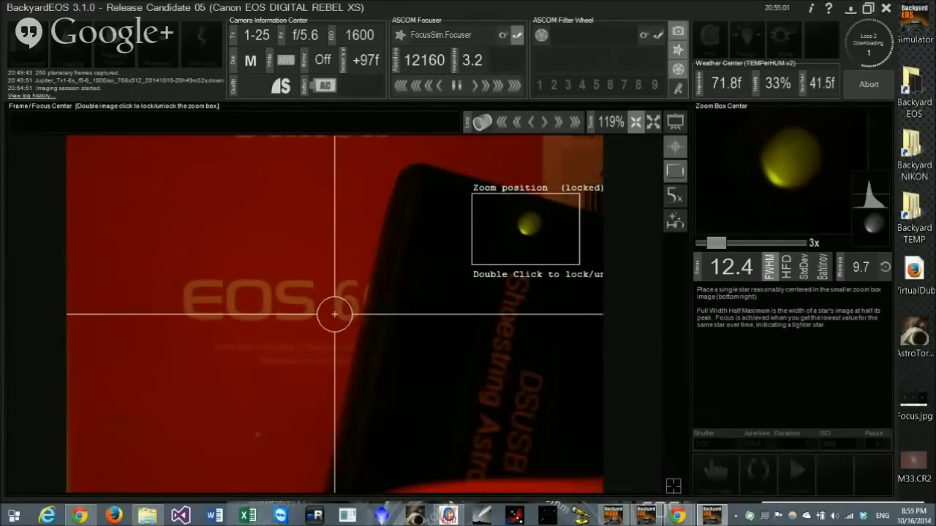
pyautogui.click(876, 92)
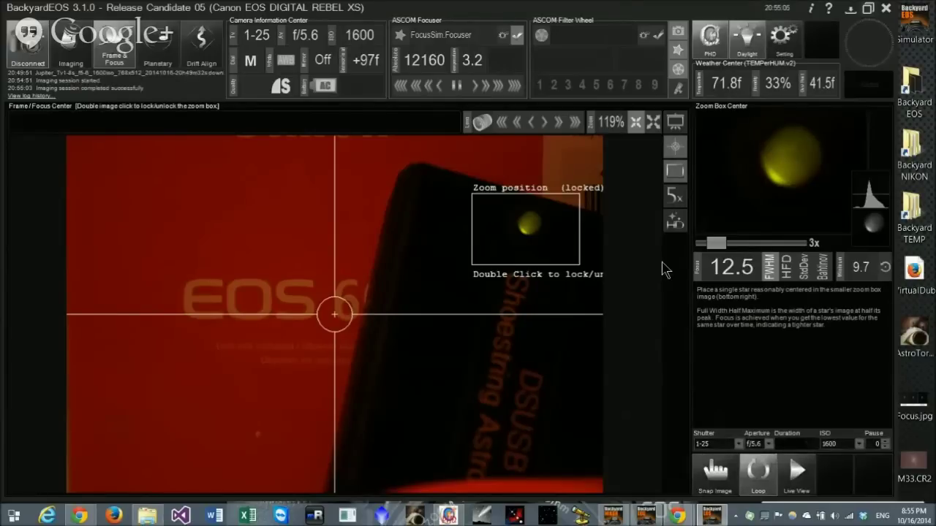
# Switch between the Planetary and Imaging modes to compare them, and display the seventh captured image in Imaging mode.
pyautogui.click(160, 58)
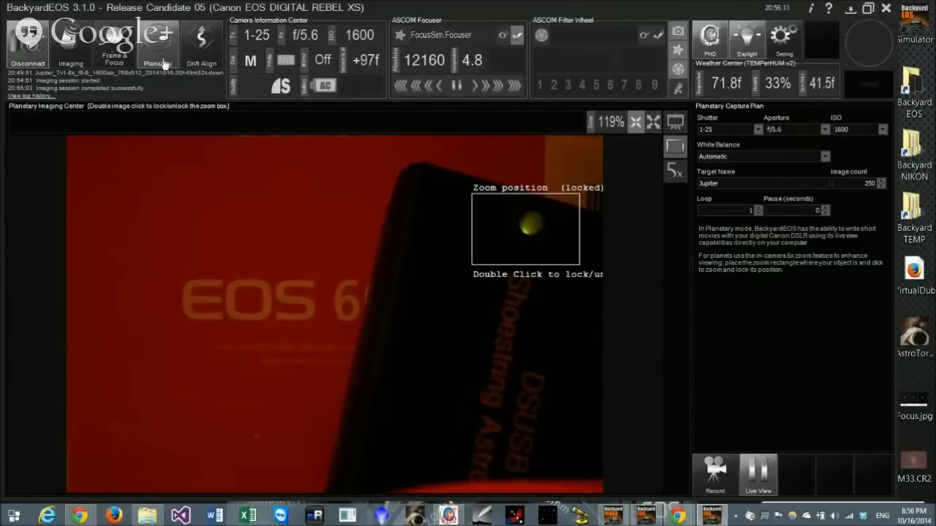
pyautogui.click(77, 51)
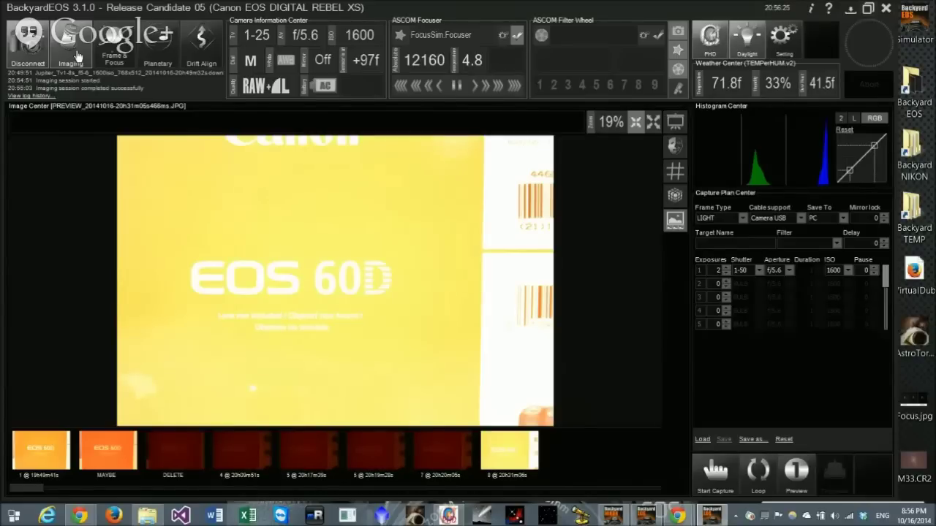
pyautogui.click(152, 57)
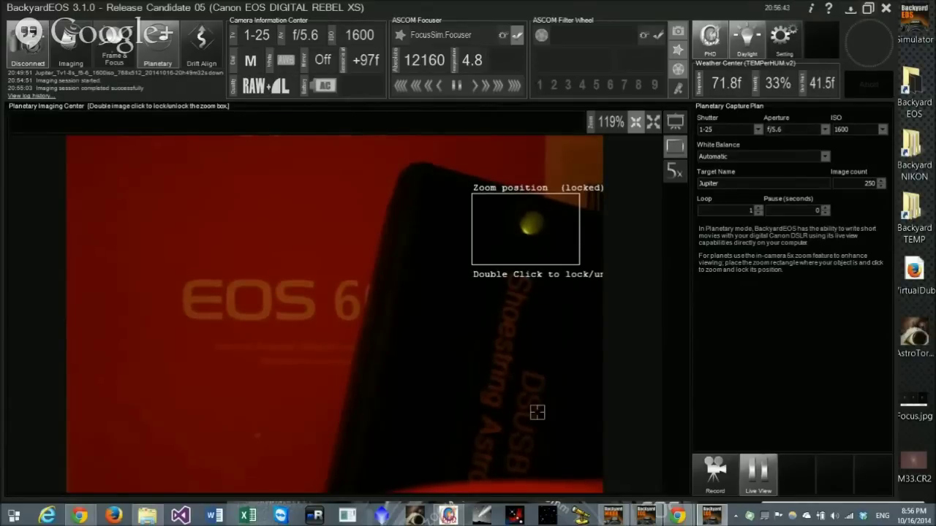
pyautogui.click(77, 62)
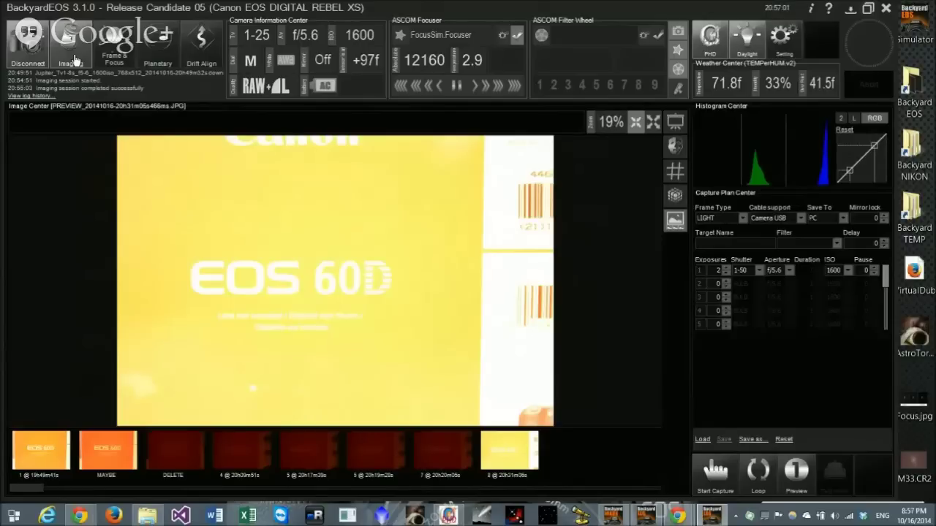
pyautogui.click(156, 51)
pyautogui.click(440, 456)
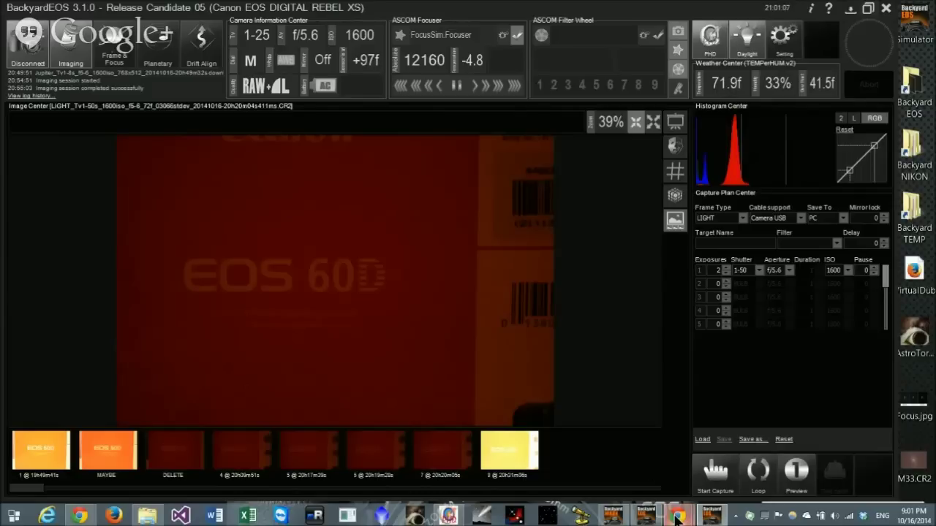
# Switch to the Google+ Hangouts window and stop sharing the screen.
pyautogui.moveTo(678, 518)
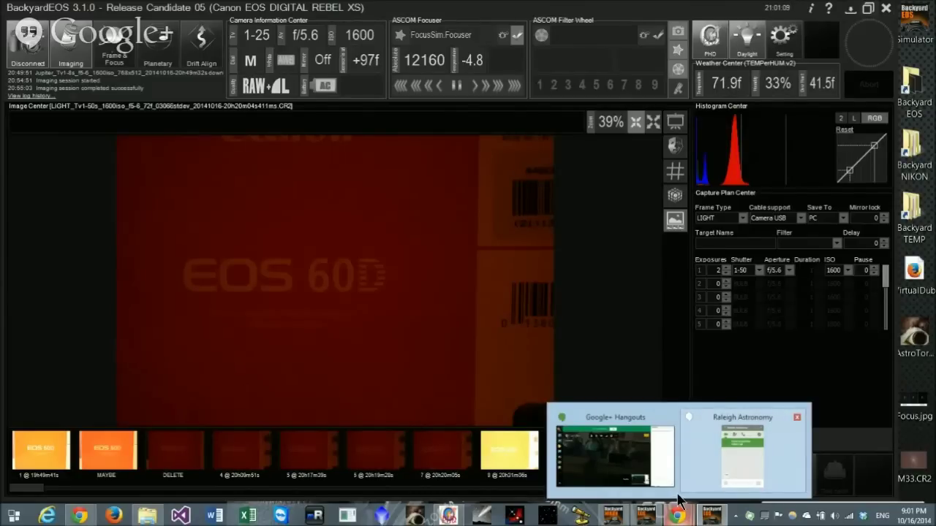
pyautogui.moveTo(675, 499)
pyautogui.click(678, 495)
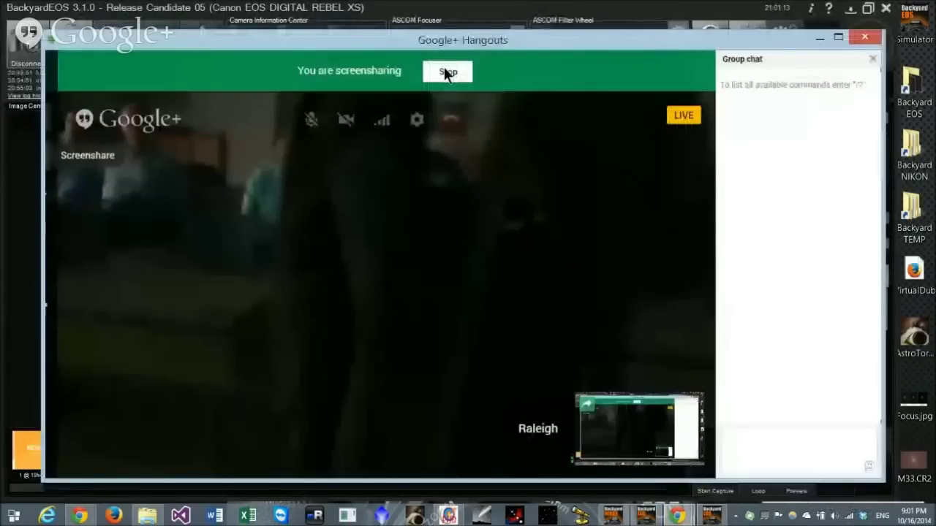
pyautogui.click(446, 71)
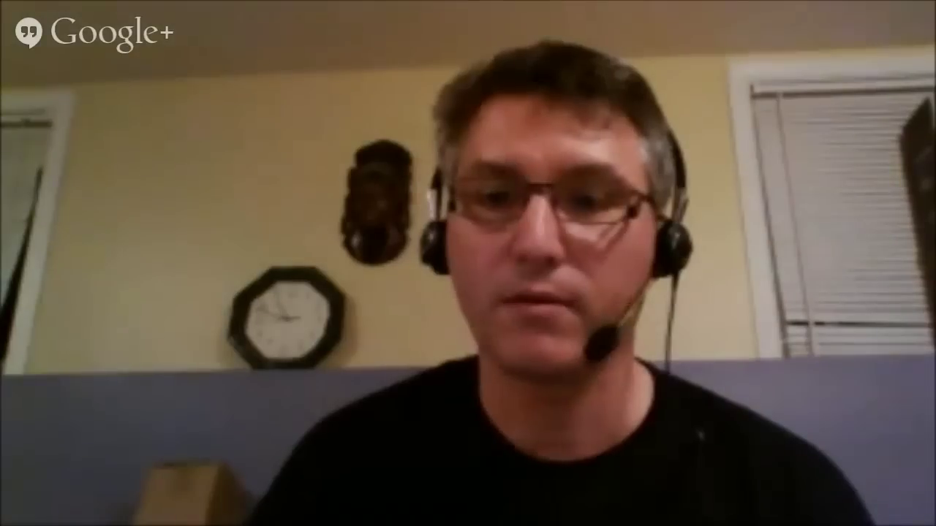